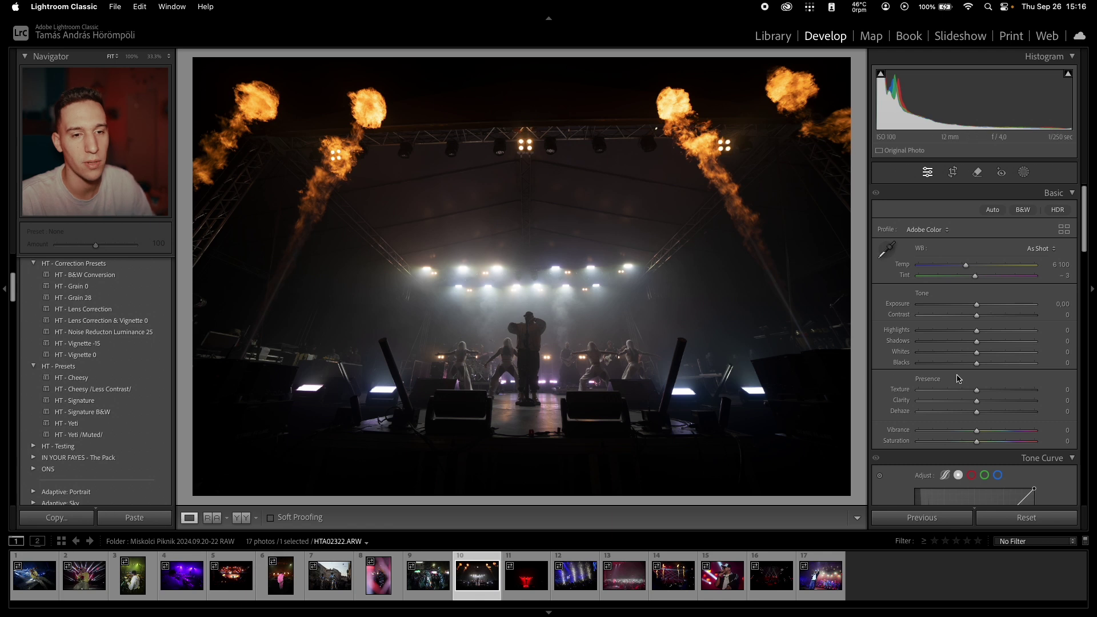
Apply the HT - Signature preset to the concert photo and raise Exposure to +1,30.
{"action": "scroll", "coordinate": [963, 434], "scroll_direction": "down", "scroll_amount": 5}
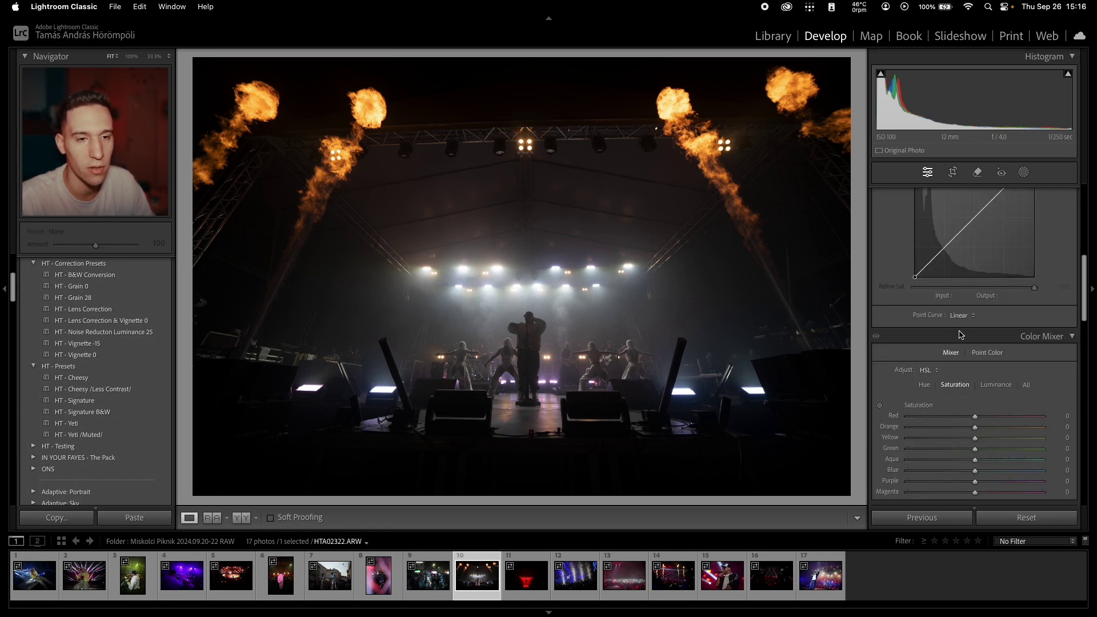
{"action": "scroll", "coordinate": [960, 308], "scroll_direction": "down", "scroll_amount": 1}
{"action": "scroll", "coordinate": [1000, 311], "scroll_direction": "down", "scroll_amount": 4}
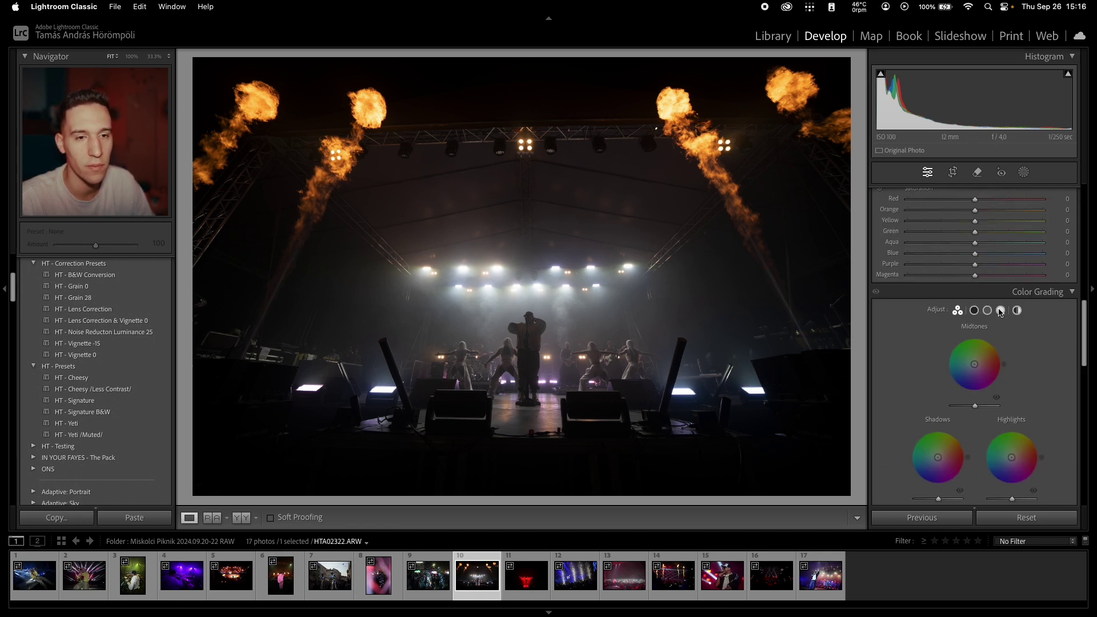
{"action": "scroll", "coordinate": [954, 317], "scroll_direction": "up", "scroll_amount": 15}
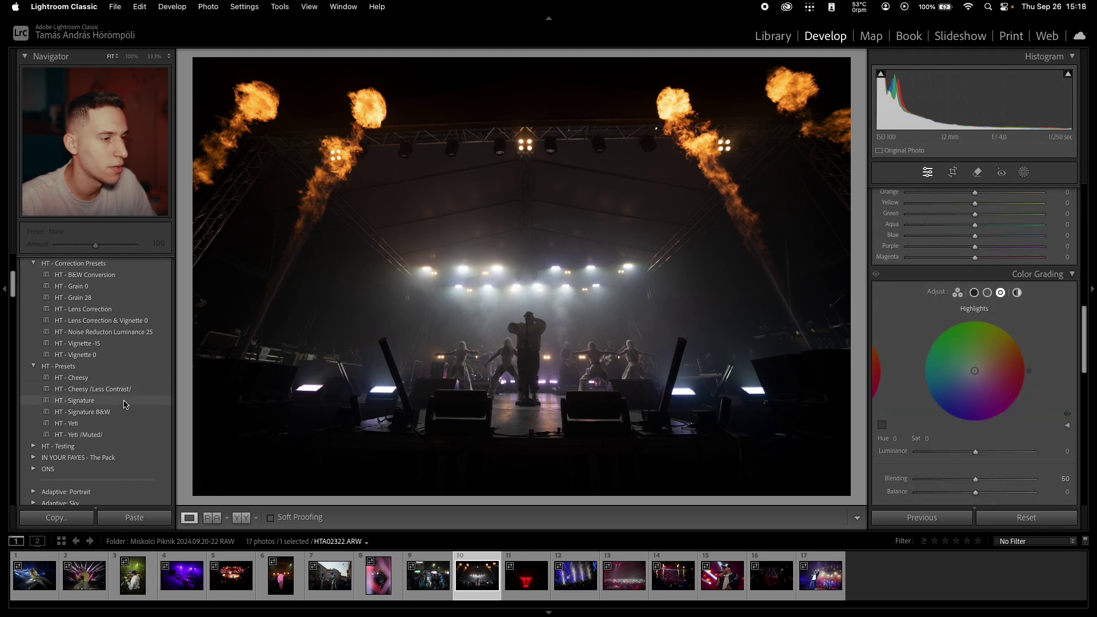
{"action": "left_click", "coordinate": [143, 401]}
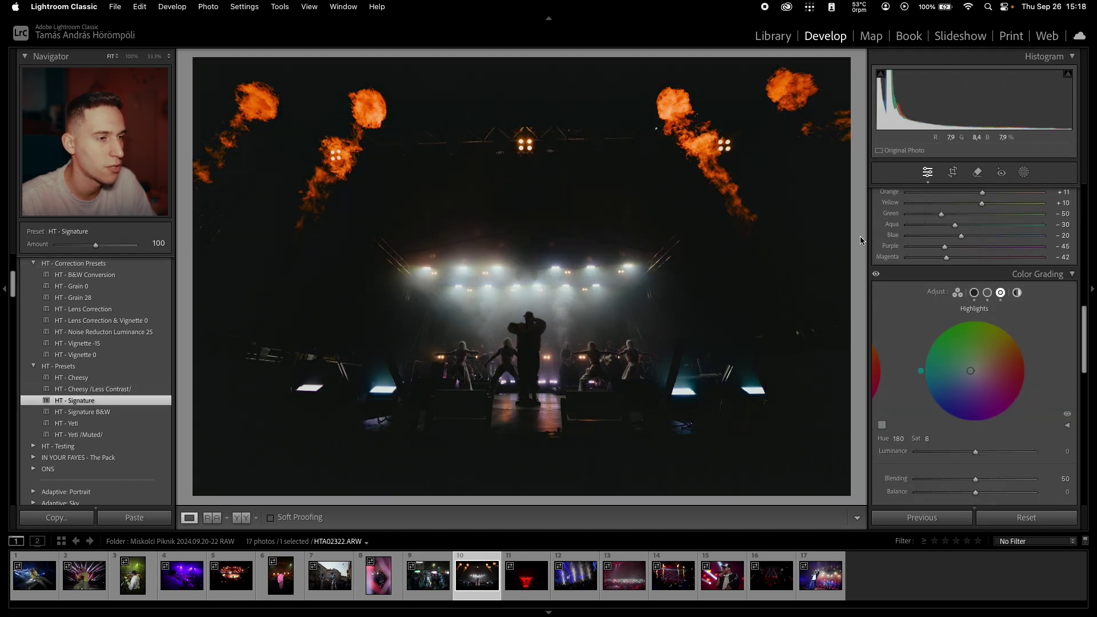
{"action": "scroll", "coordinate": [971, 257], "scroll_direction": "up", "scroll_amount": 15}
{"action": "left_click_drag", "start_coordinate": [978, 305], "coordinate": [992, 306]}
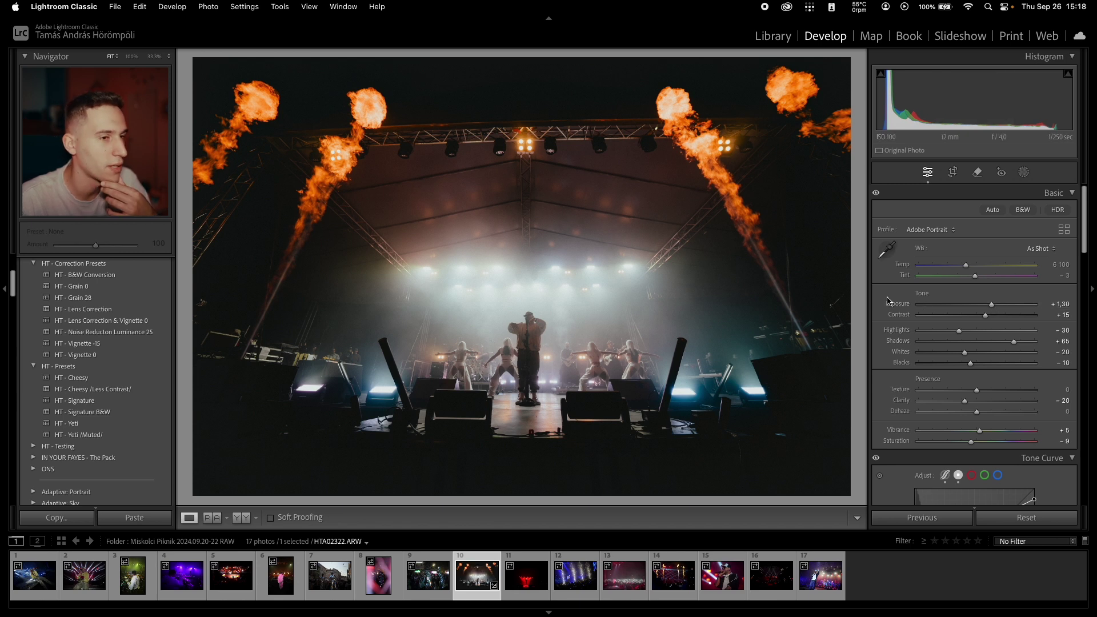
Convert the photo to black and white and set the color grading saturation of shadows, midtones and highlights to 0.
{"action": "left_click", "coordinate": [1023, 210]}
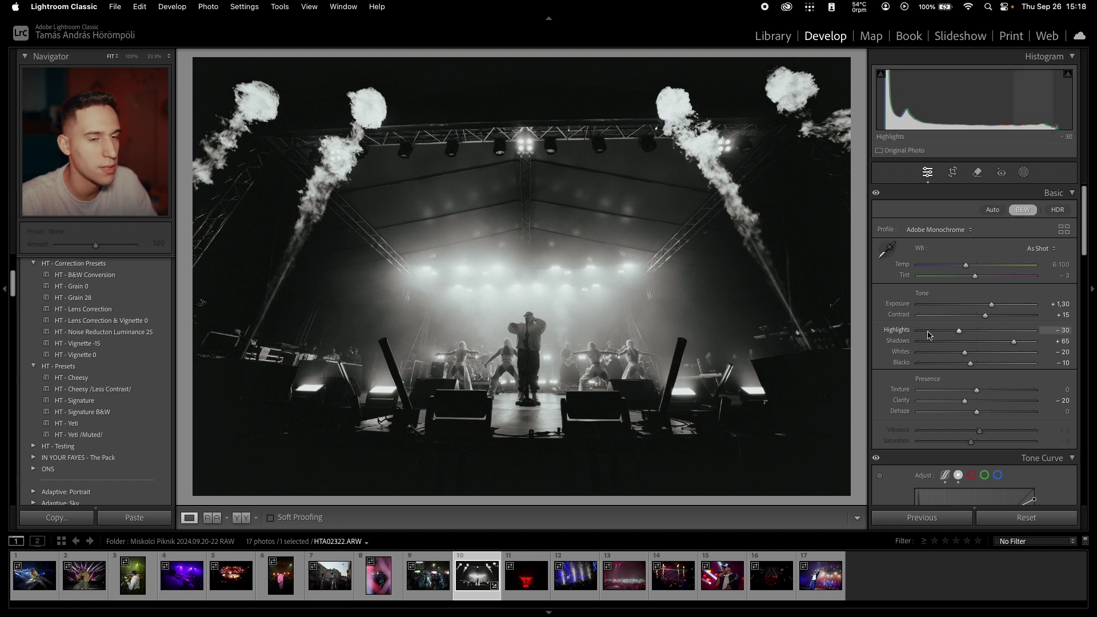
{"action": "scroll", "coordinate": [928, 332], "scroll_direction": "down", "scroll_amount": 5}
{"action": "scroll", "coordinate": [928, 332], "scroll_direction": "down", "scroll_amount": 6}
{"action": "scroll", "coordinate": [1047, 345], "scroll_direction": "down", "scroll_amount": 2}
{"action": "left_click", "coordinate": [975, 320]}
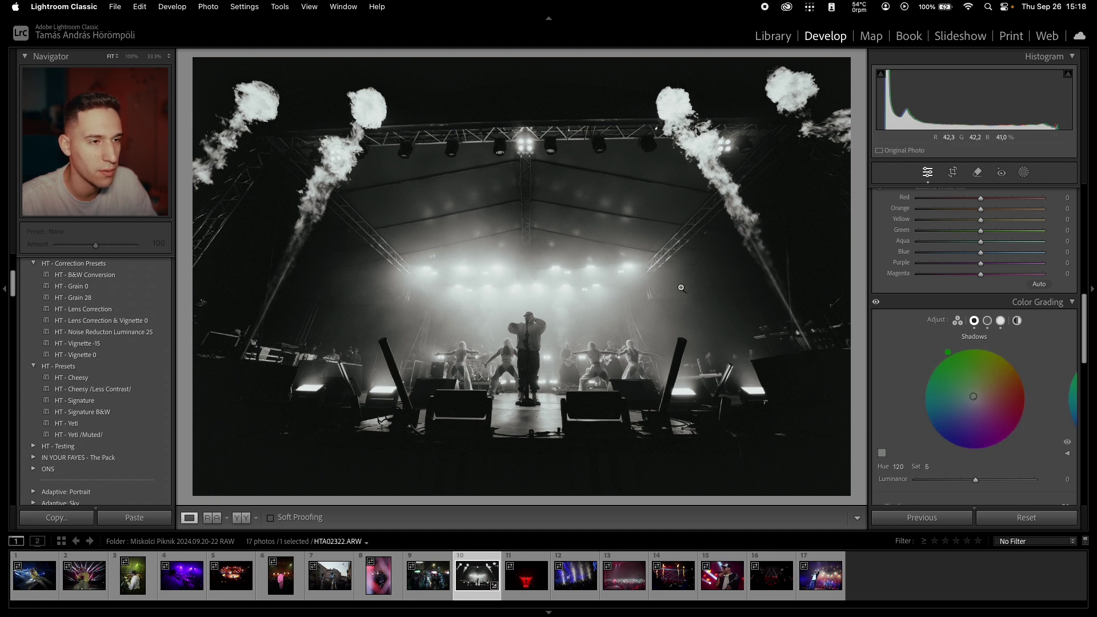
{"action": "double_click", "coordinate": [974, 398]}
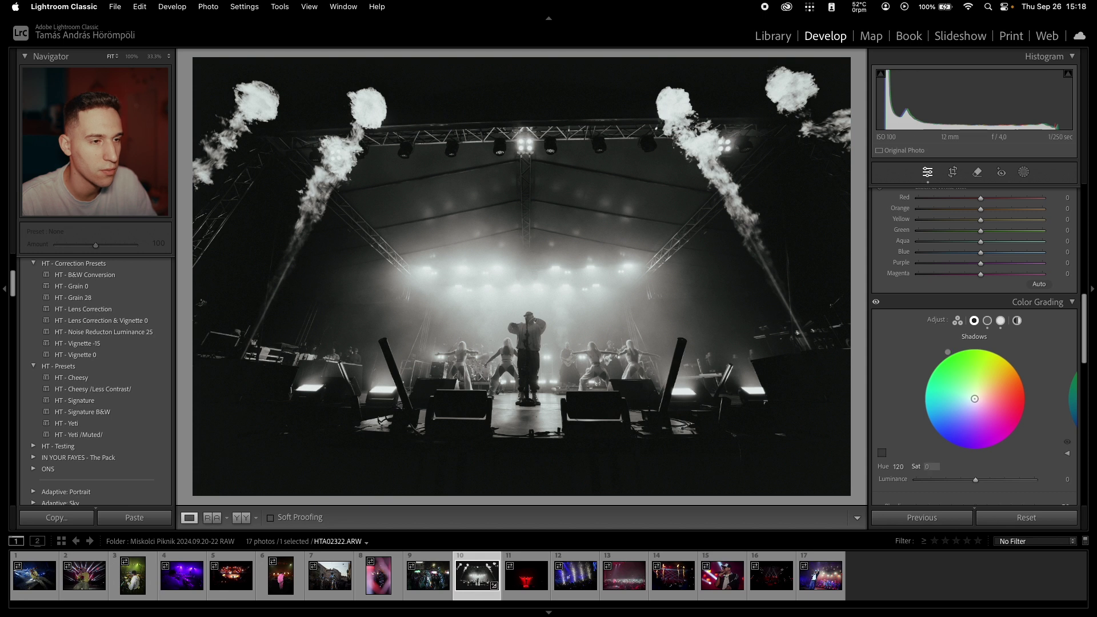
{"action": "left_click", "coordinate": [987, 321]}
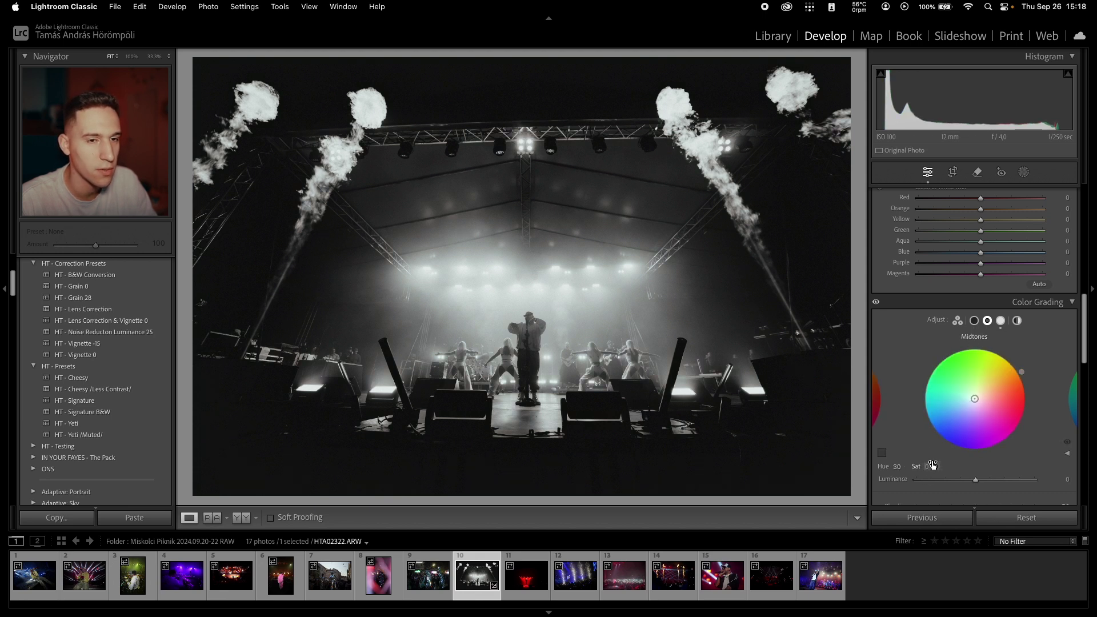
{"action": "left_click", "coordinate": [1000, 321]}
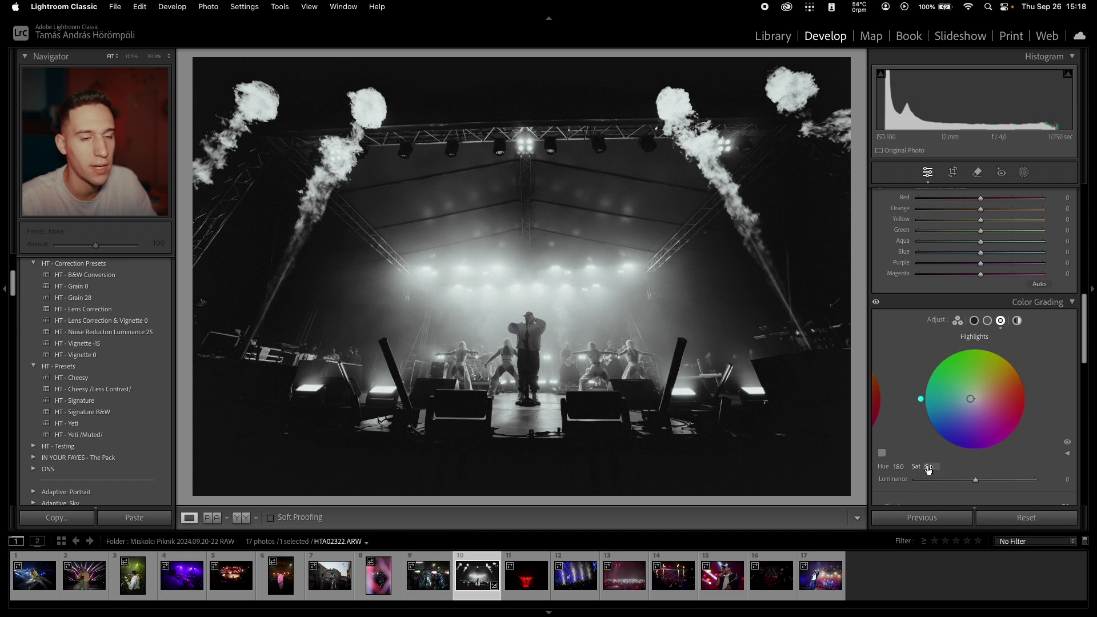
{"action": "left_click_drag", "start_coordinate": [928, 470], "coordinate": [912, 469]}
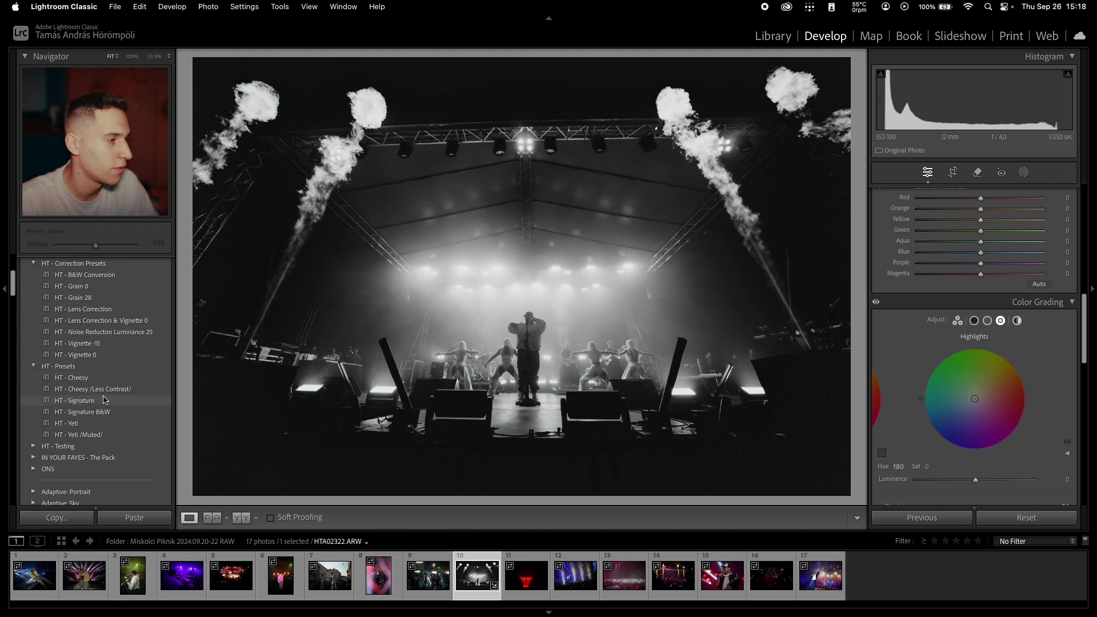
Apply the HT - Signature preset again to return to the color look and set Exposure to +0,95.
{"action": "left_click", "coordinate": [74, 400]}
{"action": "scroll", "coordinate": [971, 308], "scroll_direction": "up", "scroll_amount": 10}
{"action": "left_click_drag", "start_coordinate": [971, 308], "coordinate": [989, 306]}
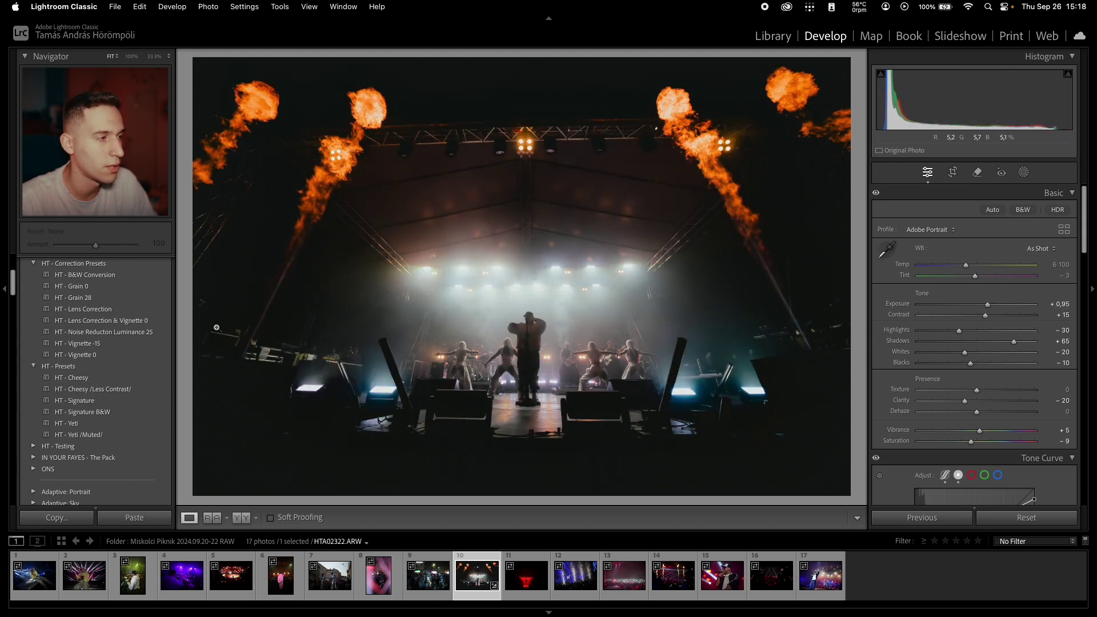
Convert the photo to monochrome with the HT - B&W Conversion preset and check the resulting develop settings.
{"action": "left_click", "coordinate": [137, 276]}
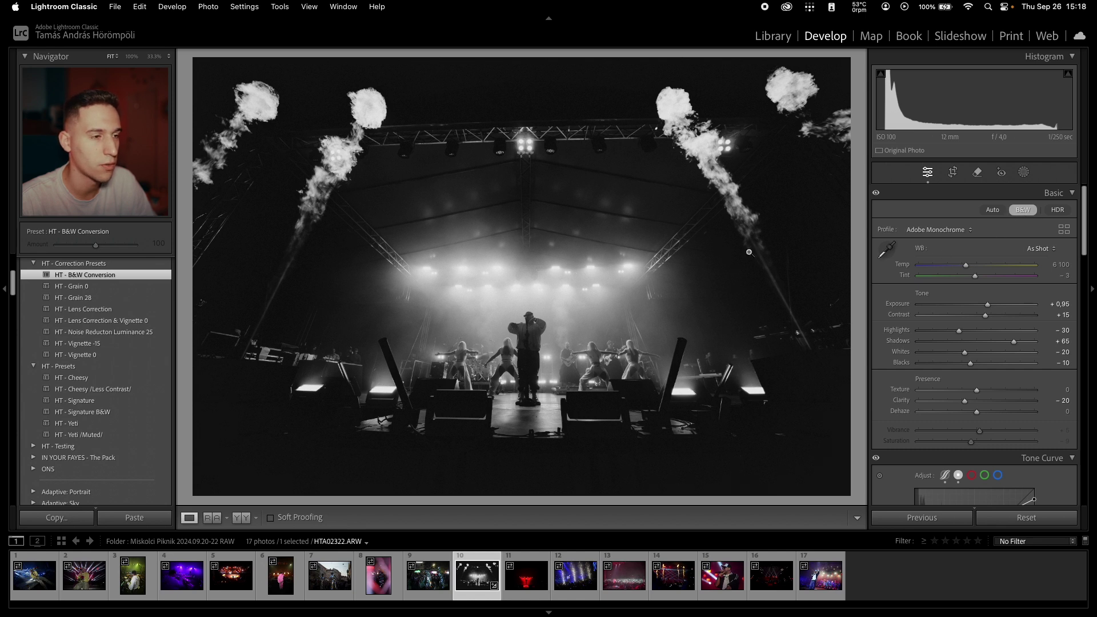
{"action": "scroll", "coordinate": [949, 304], "scroll_direction": "down", "scroll_amount": 10}
{"action": "scroll", "coordinate": [948, 304], "scroll_direction": "down", "scroll_amount": 5}
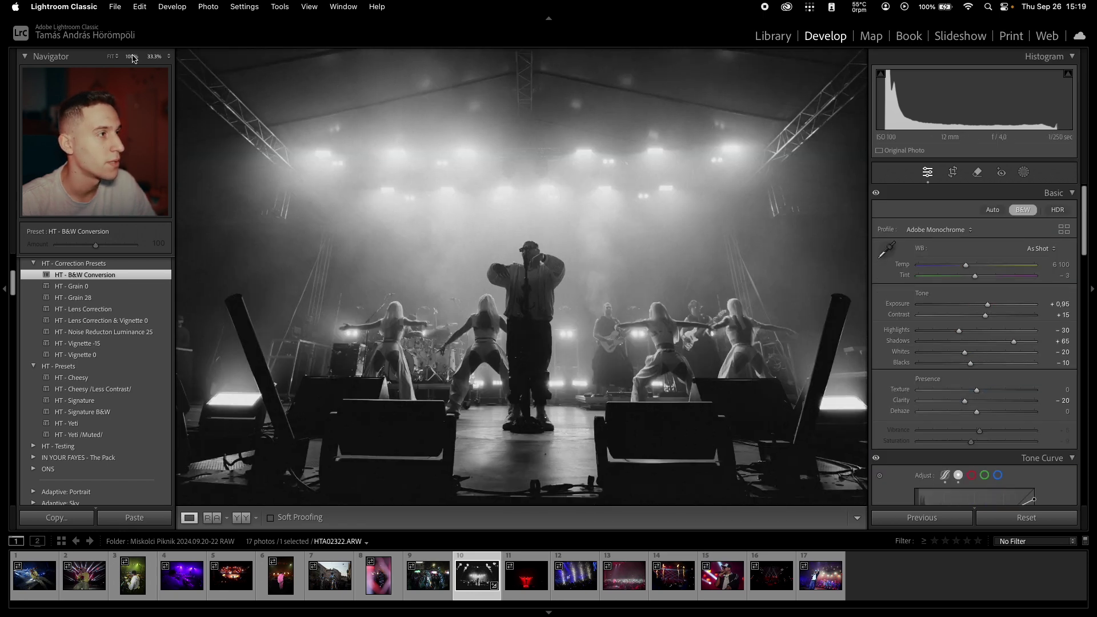
Check the grain settings and compare the HT - Grain 0 and HT - Grain 28 presets on the singer at 100%, keeping HT - Grain 28.
{"action": "left_click", "coordinate": [132, 57]}
{"action": "left_click_drag", "start_coordinate": [540, 269], "coordinate": [602, 278]}
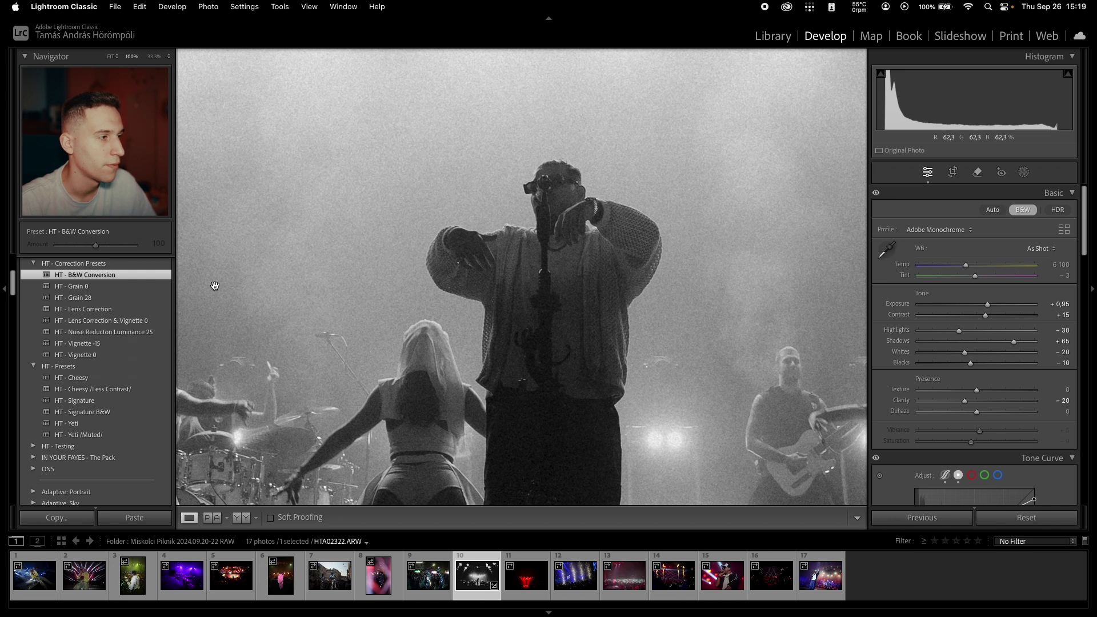
{"action": "scroll", "coordinate": [894, 344], "scroll_direction": "down", "scroll_amount": 15}
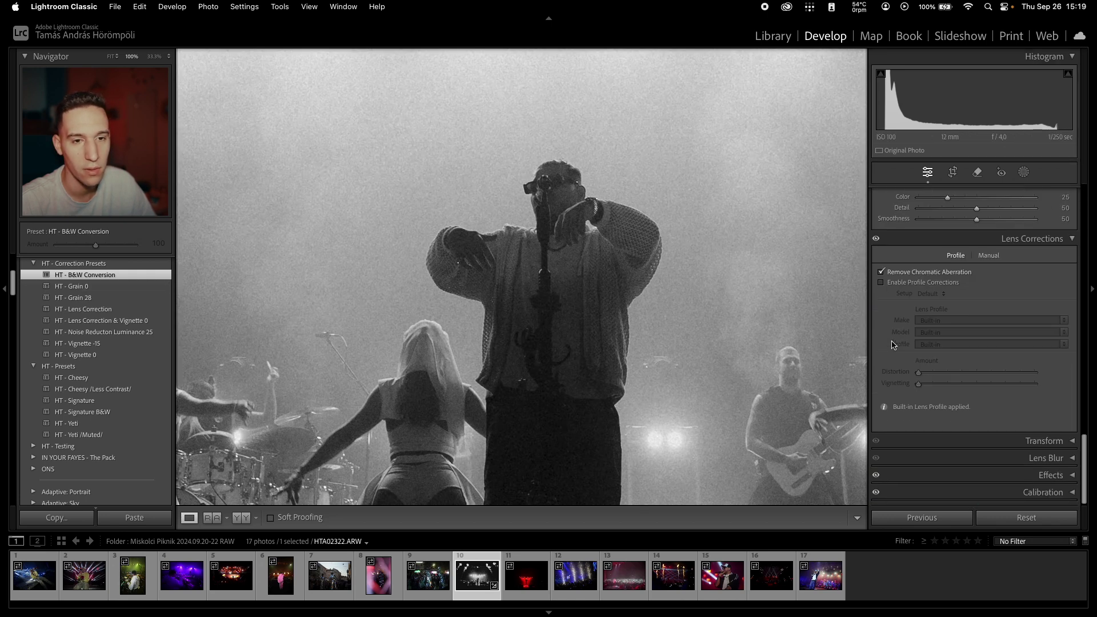
{"action": "left_click", "coordinate": [1027, 475]}
{"action": "scroll", "coordinate": [1027, 419], "scroll_direction": "down", "scroll_amount": 5}
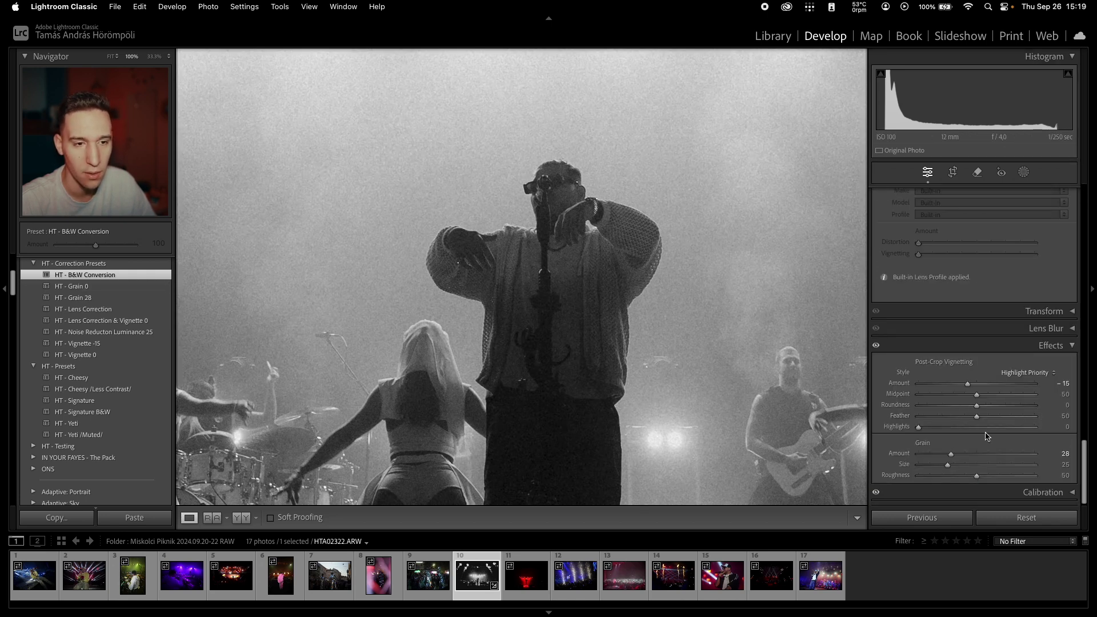
{"action": "scroll", "coordinate": [1064, 349], "scroll_direction": "up", "scroll_amount": 20}
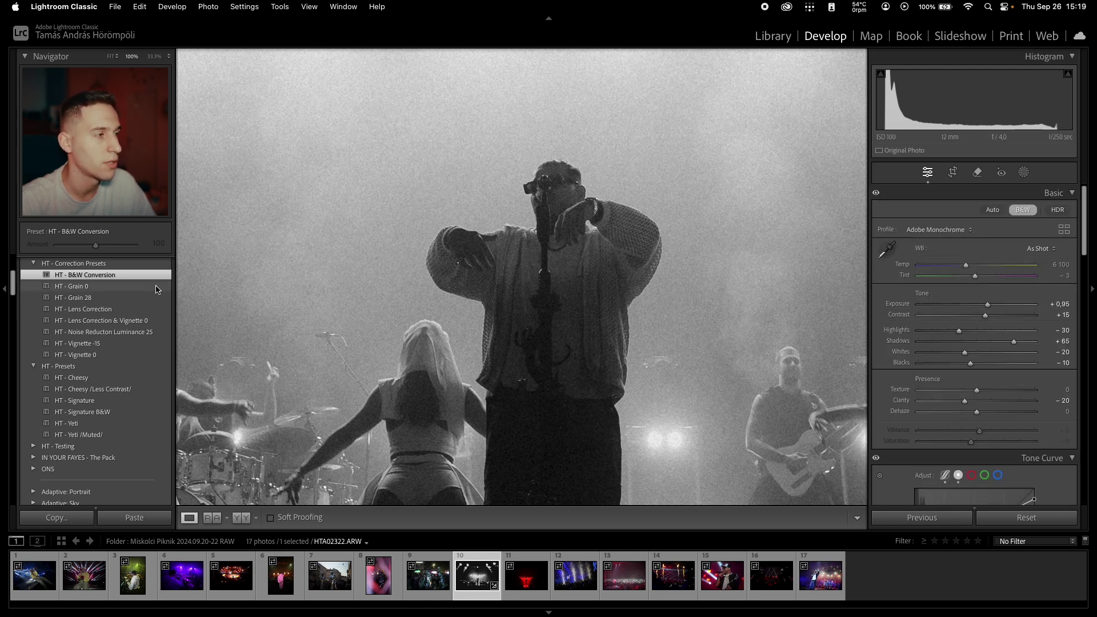
{"action": "left_click", "coordinate": [142, 288]}
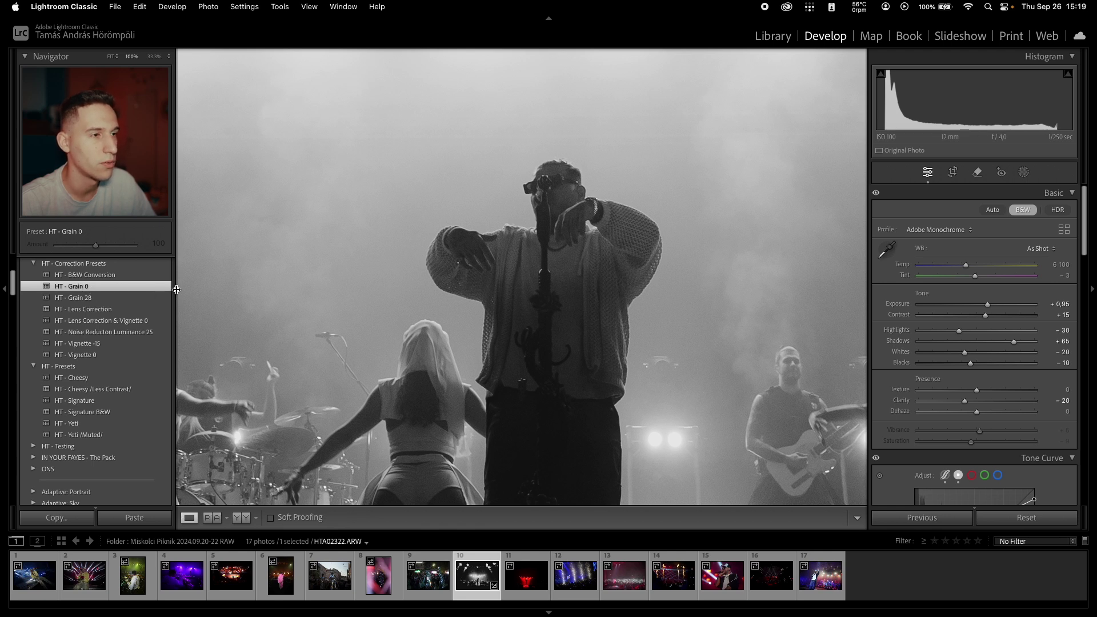
{"action": "left_click", "coordinate": [154, 301]}
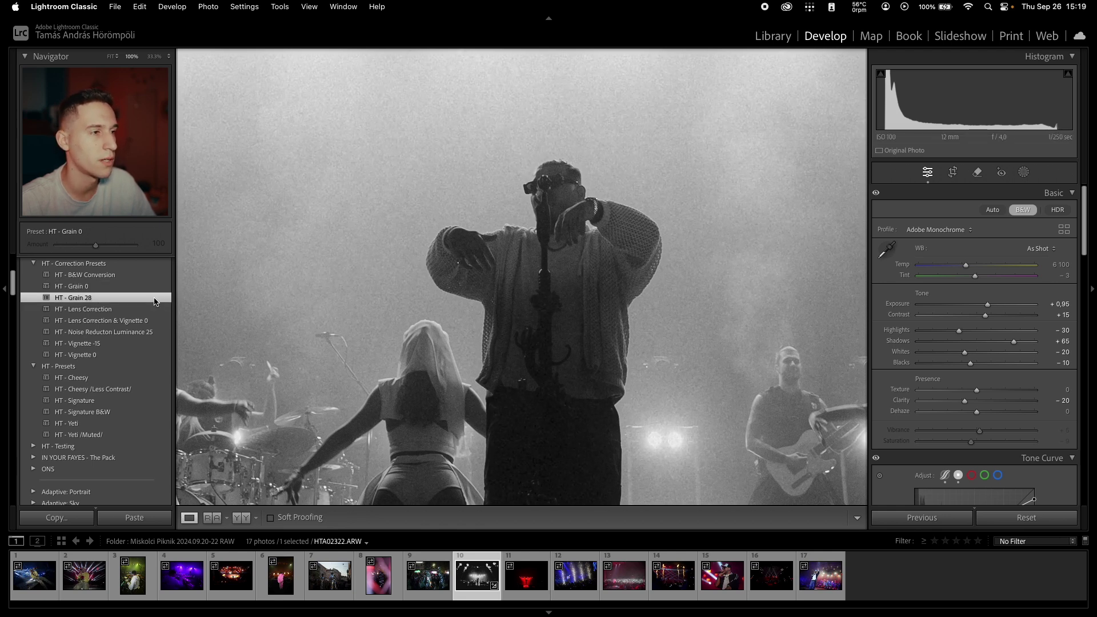
{"action": "left_click", "coordinate": [361, 99]}
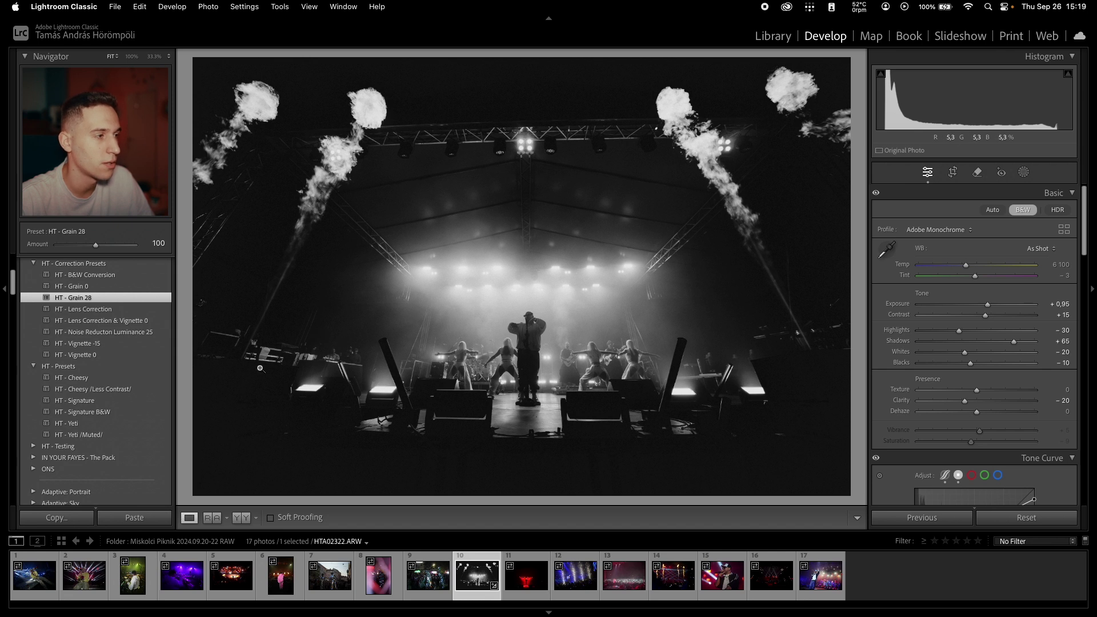
Try the HT - Lens Correction & Vignette 0 preset against the reset photo and undo both changes.
{"action": "left_click", "coordinate": [150, 324]}
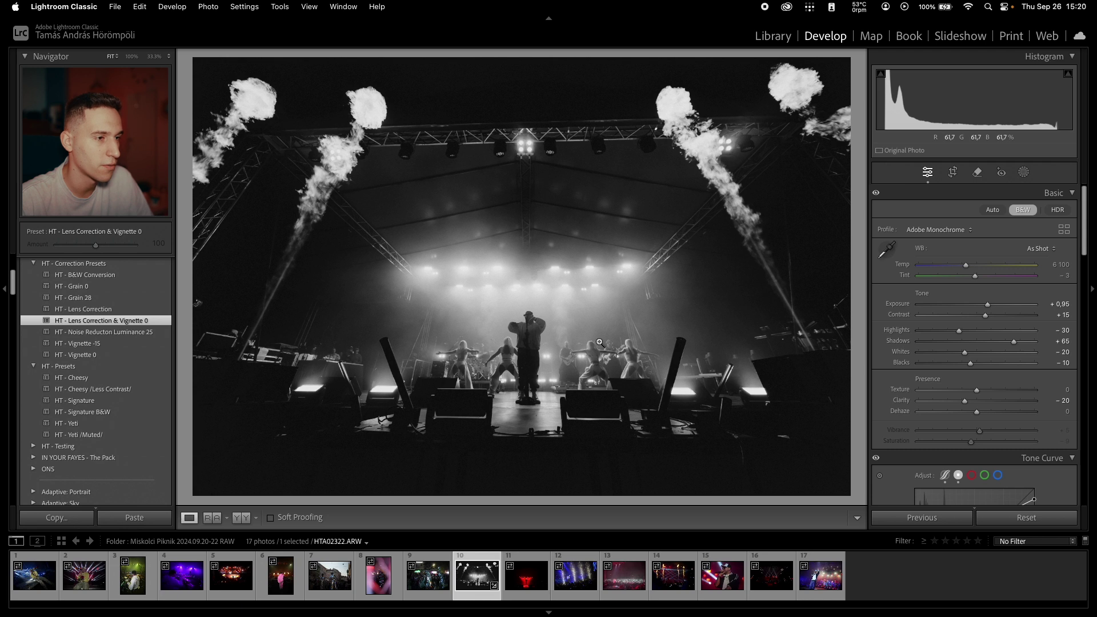
{"action": "left_click", "coordinate": [1026, 517]}
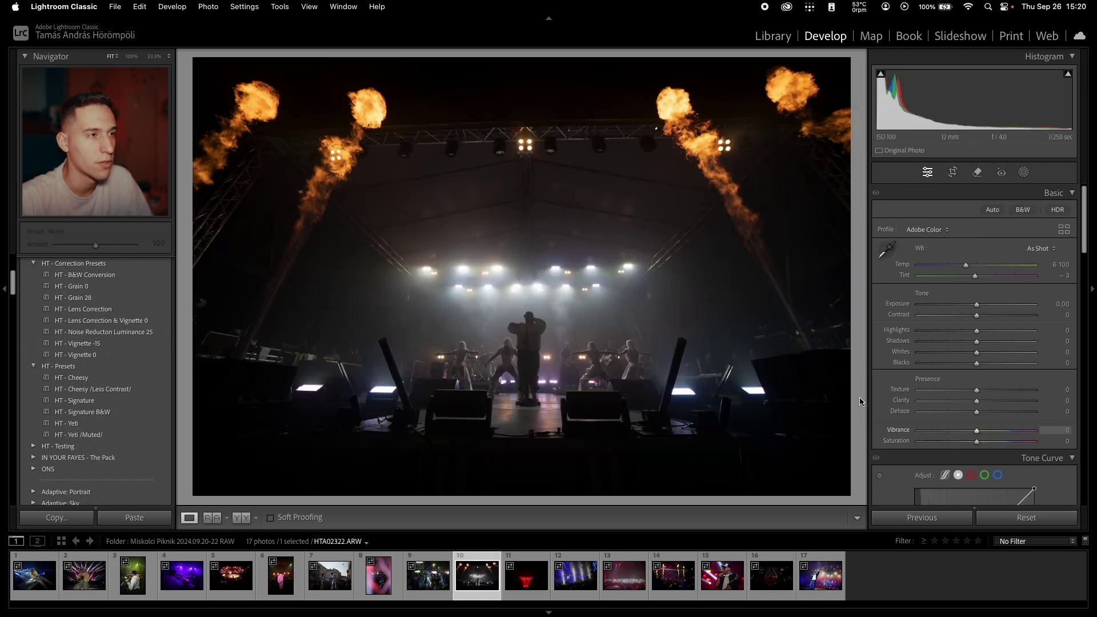
{"action": "key", "text": "super+z"}
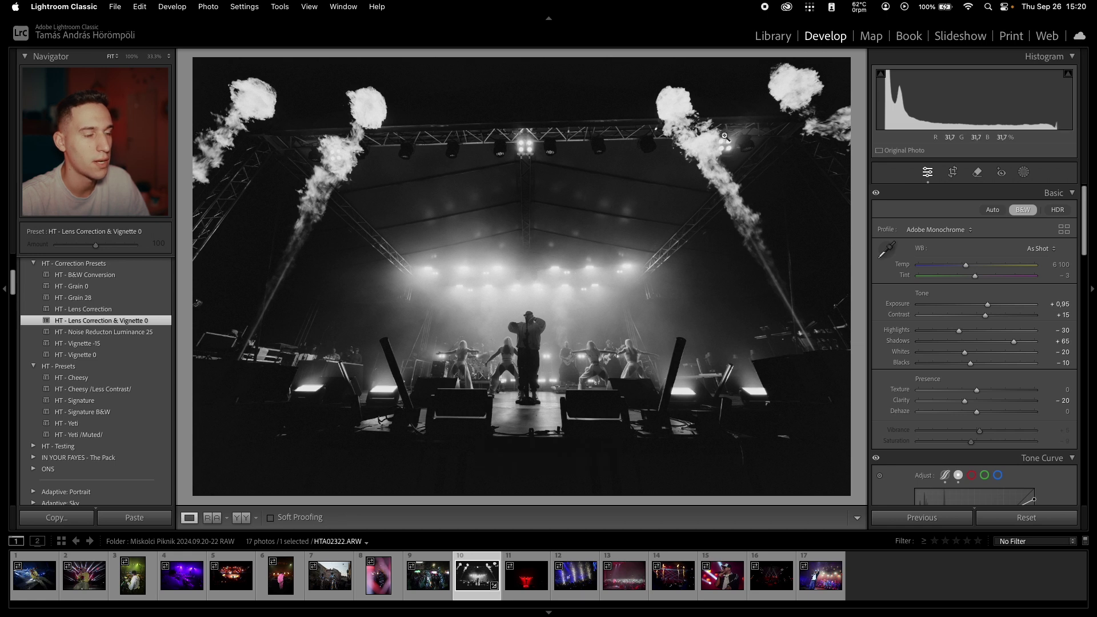
{"action": "key", "text": "super+z"}
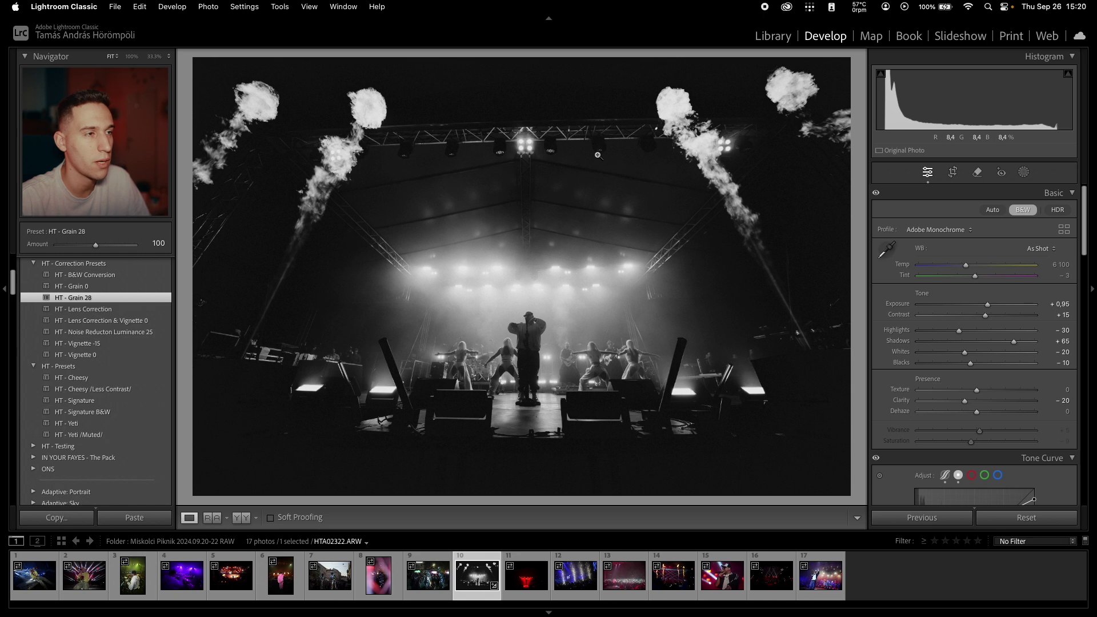
Switch the photo back to color and apply the HT - Noise Reducton Luminance 25 preset, checking the singer at 100% and the noise settings.
{"action": "left_click", "coordinate": [526, 332]}
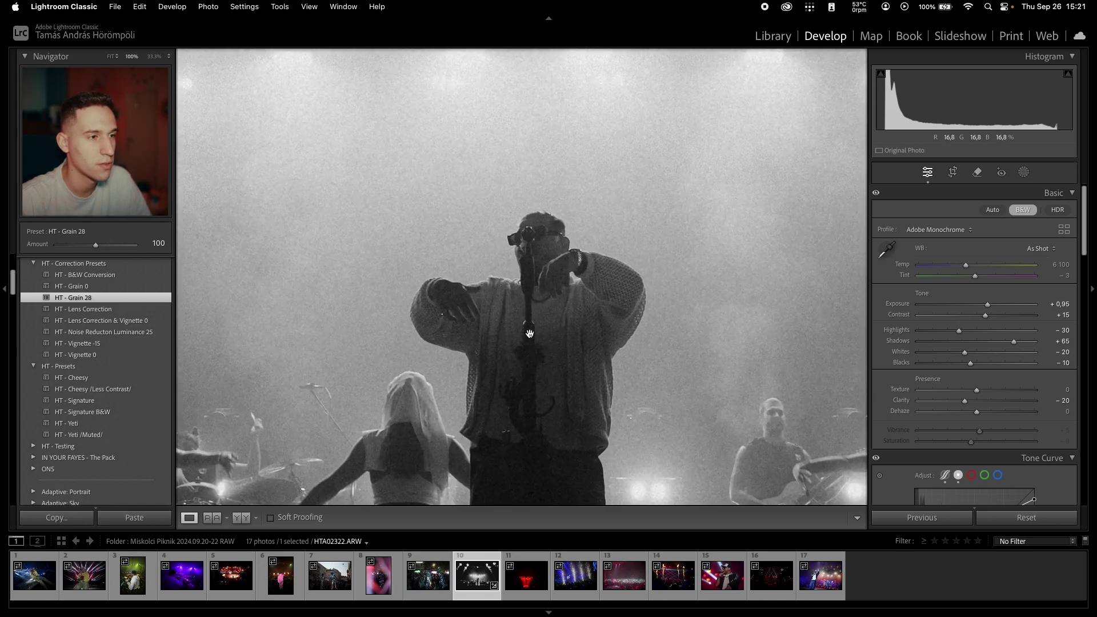
{"action": "left_click_drag", "start_coordinate": [607, 362], "coordinate": [616, 285]}
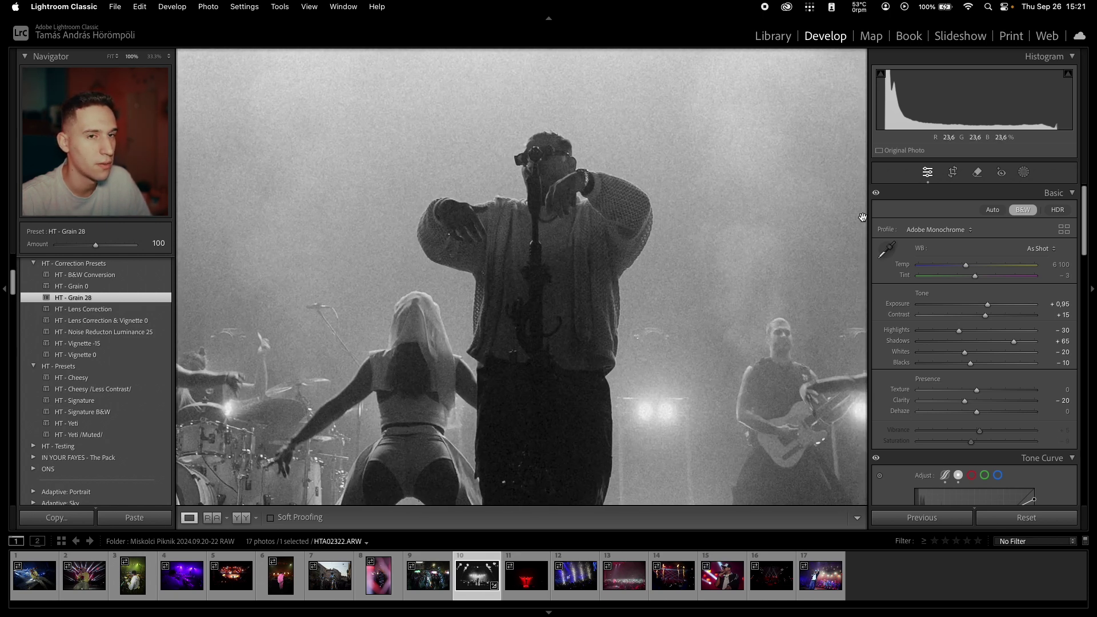
{"action": "key", "text": "v"}
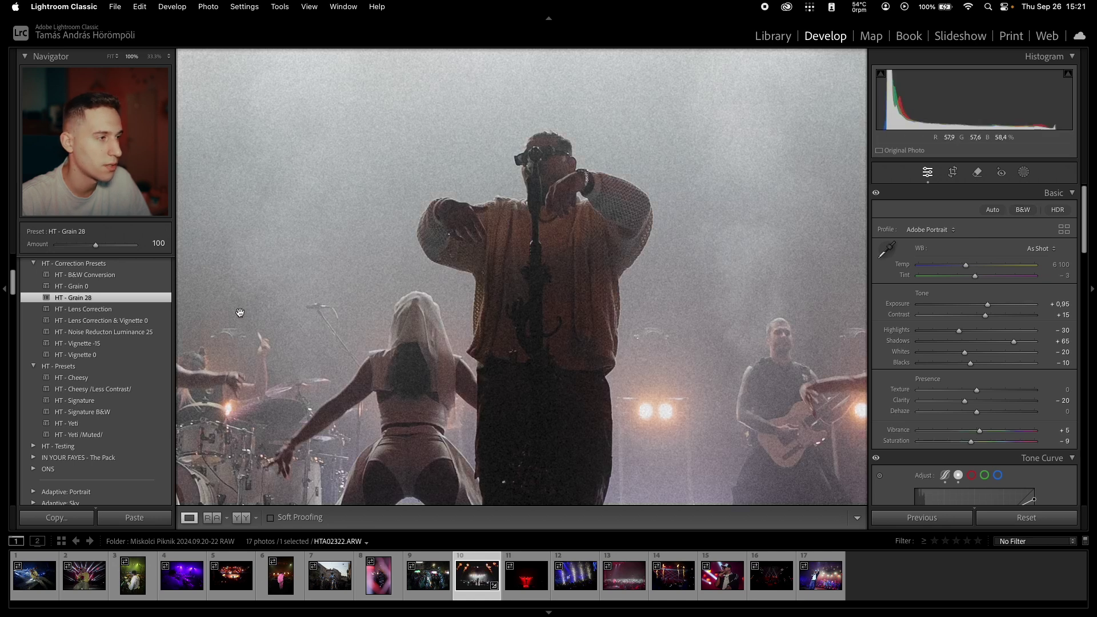
{"action": "left_click", "coordinate": [148, 333]}
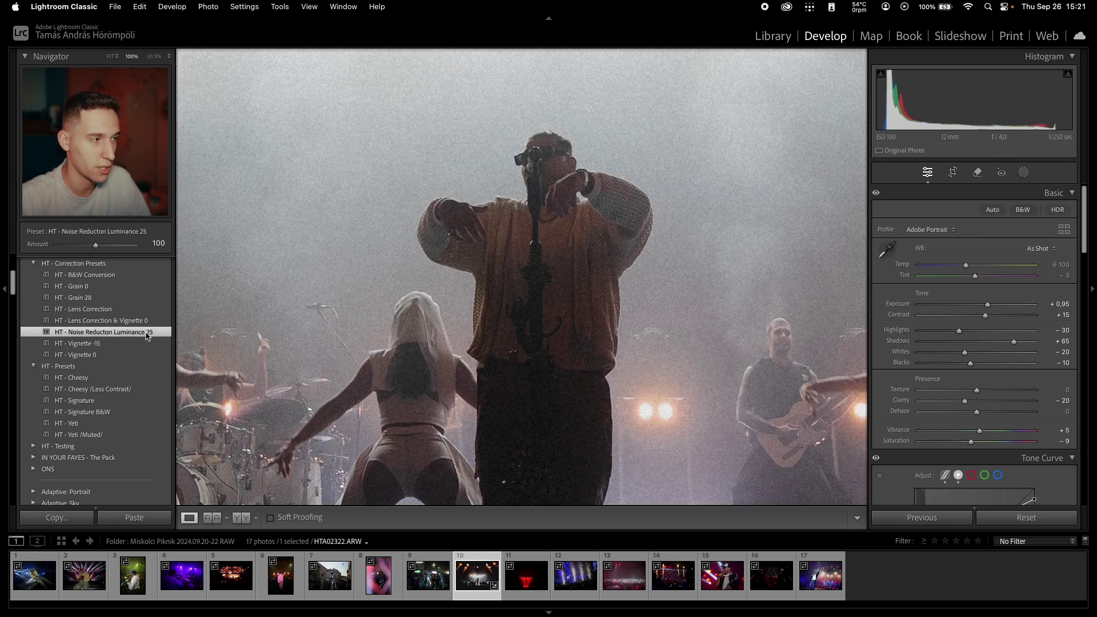
{"action": "scroll", "coordinate": [957, 359], "scroll_direction": "down", "scroll_amount": 1}
{"action": "scroll", "coordinate": [958, 358], "scroll_direction": "down", "scroll_amount": 15}
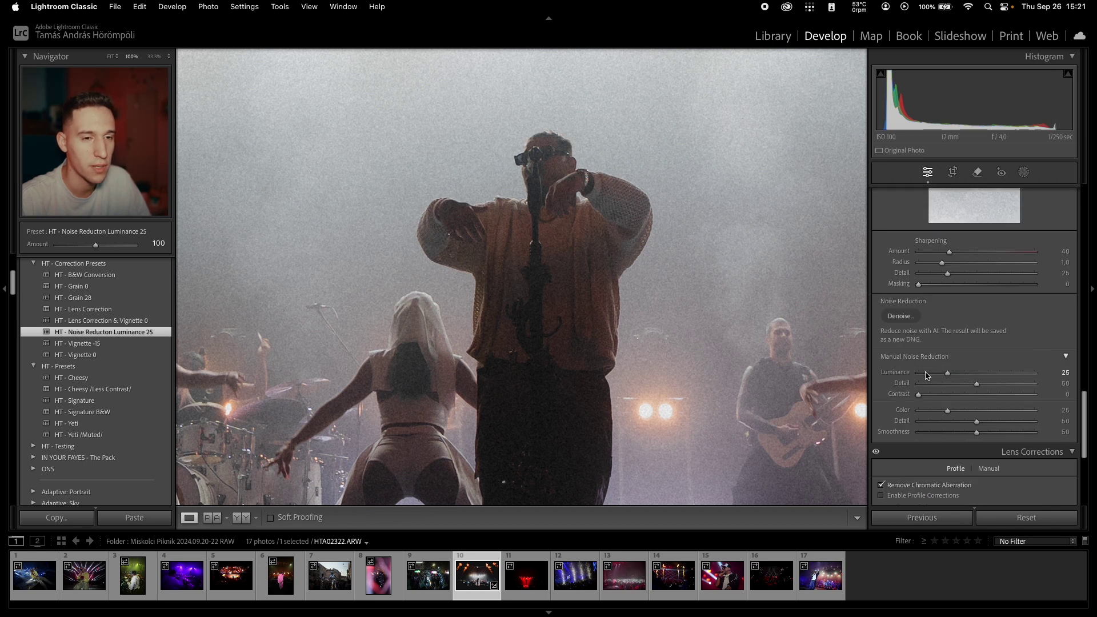
{"action": "scroll", "coordinate": [947, 360], "scroll_direction": "up", "scroll_amount": 15}
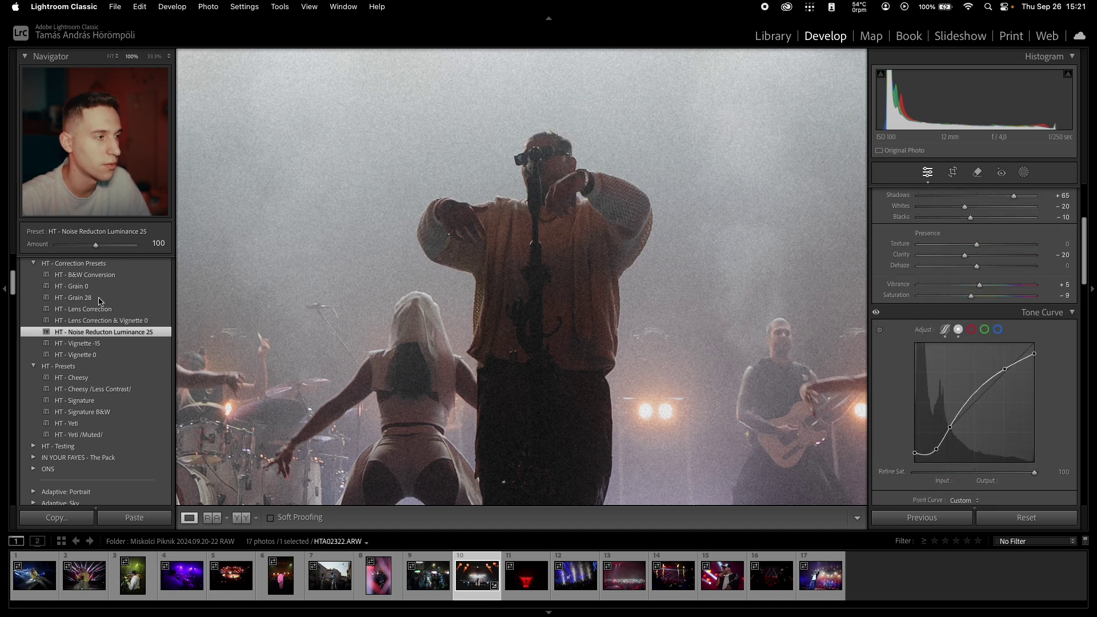
{"action": "scroll", "coordinate": [924, 290], "scroll_direction": "up", "scroll_amount": 5}
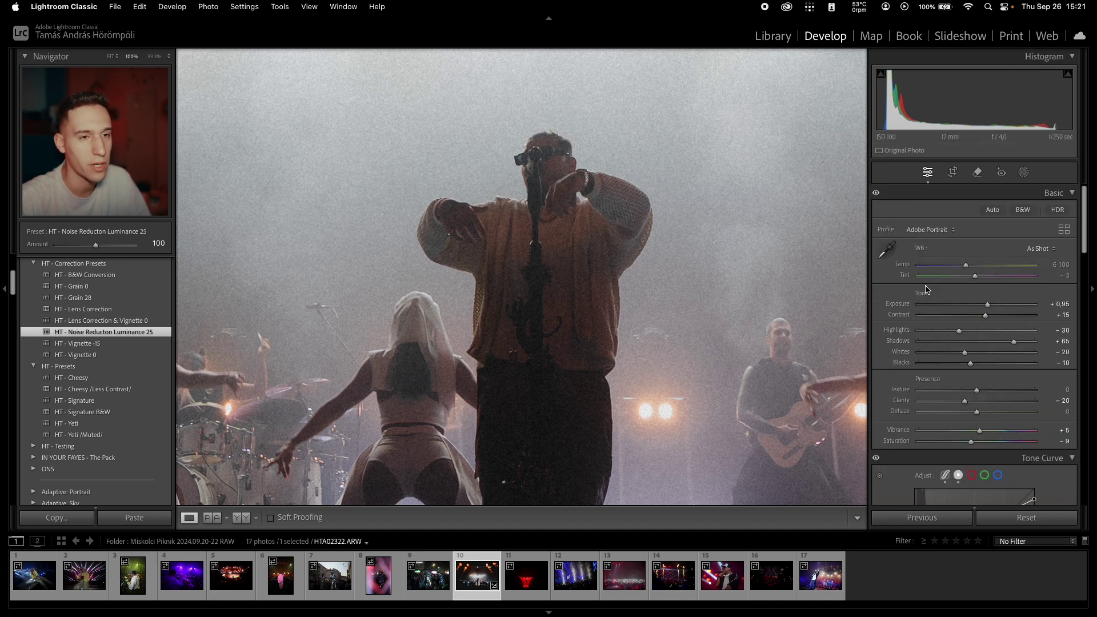
Start over from the reset photo with the HT - Signature preset and raise Exposure to +0,55.
{"action": "left_click", "coordinate": [829, 295]}
{"action": "left_click", "coordinate": [1026, 518]}
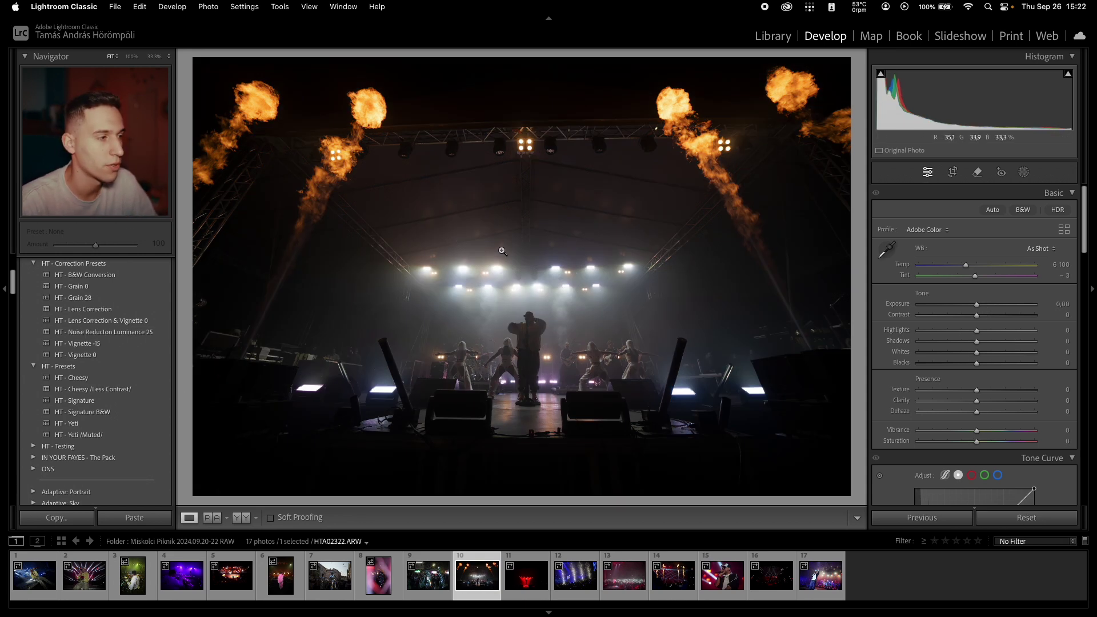
{"action": "left_click", "coordinate": [139, 405]}
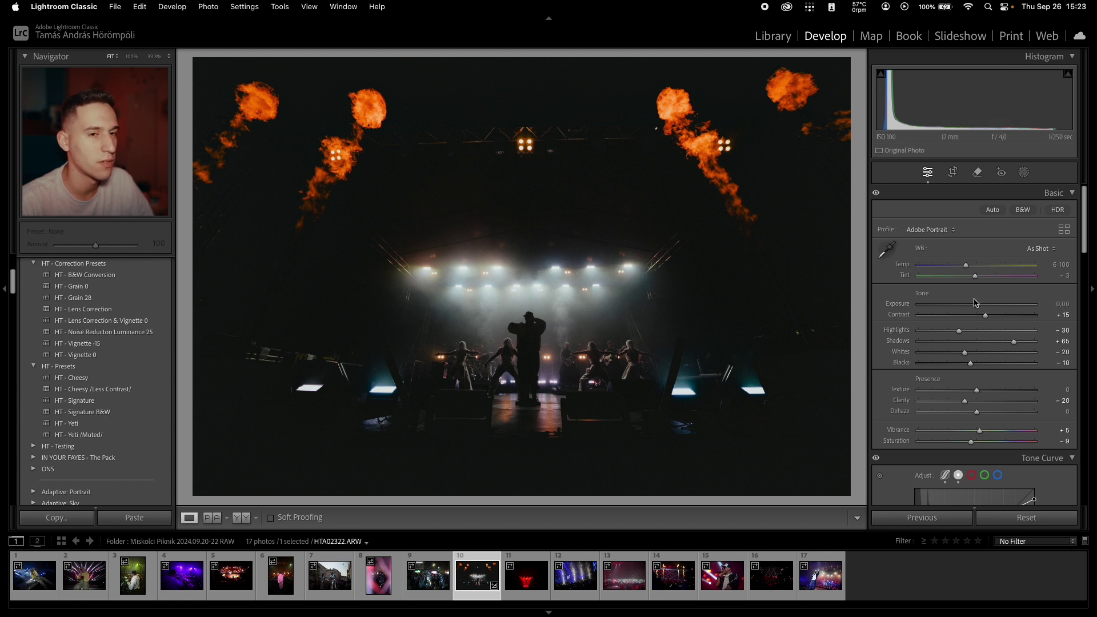
{"action": "left_click_drag", "start_coordinate": [978, 307], "coordinate": [985, 307]}
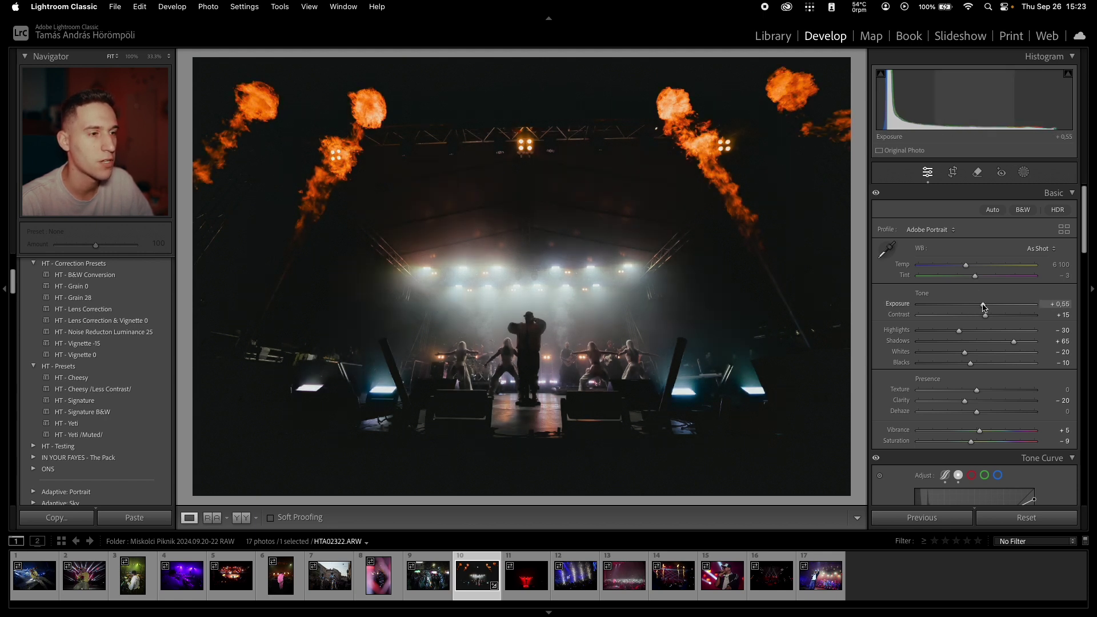
Set Exposure to +0,65, Contrast to +45, Highlights to +9 and Shadows to +38, and apply the HT - Vignette 0 preset.
{"action": "left_click_drag", "start_coordinate": [967, 269], "coordinate": [991, 345]}
{"action": "key", "text": "super+z"}
{"action": "key", "text": "super+z"}
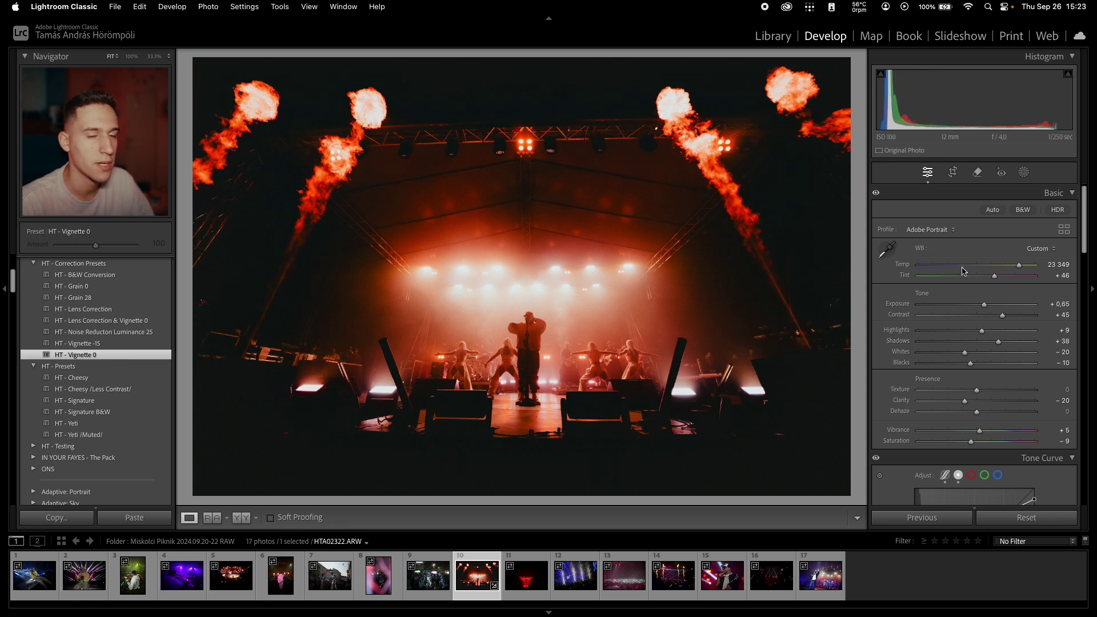
Try Temp at 3 880 and 6 100, settle on a cool 3 780, and set Saturation to +4.
{"action": "left_click_drag", "start_coordinate": [1012, 267], "coordinate": [944, 263]}
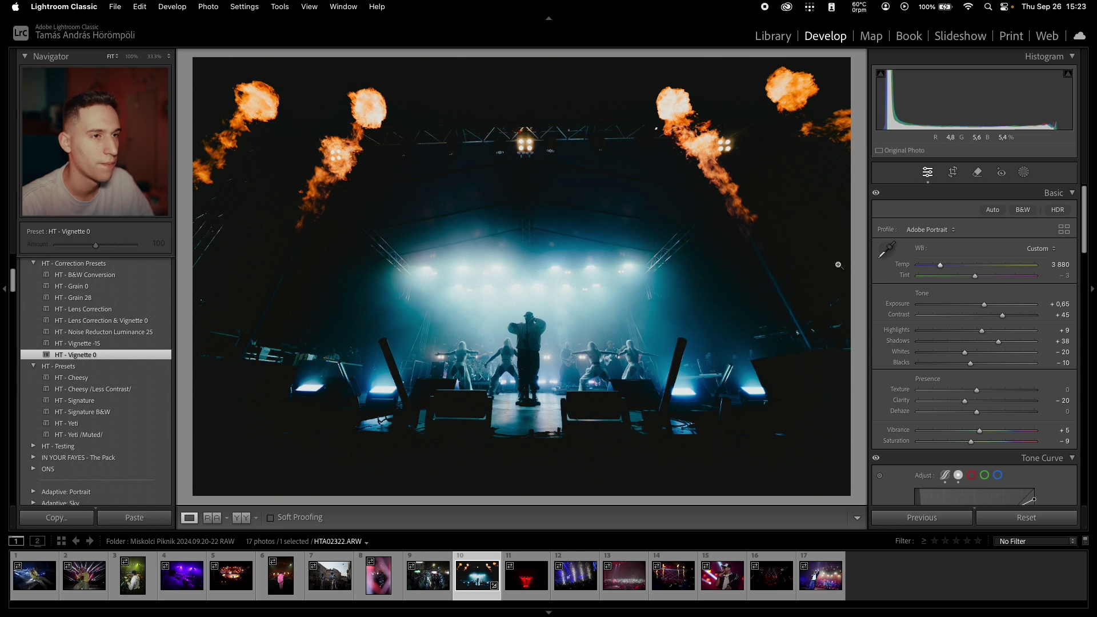
{"action": "left_click_drag", "start_coordinate": [942, 266], "coordinate": [966, 266]}
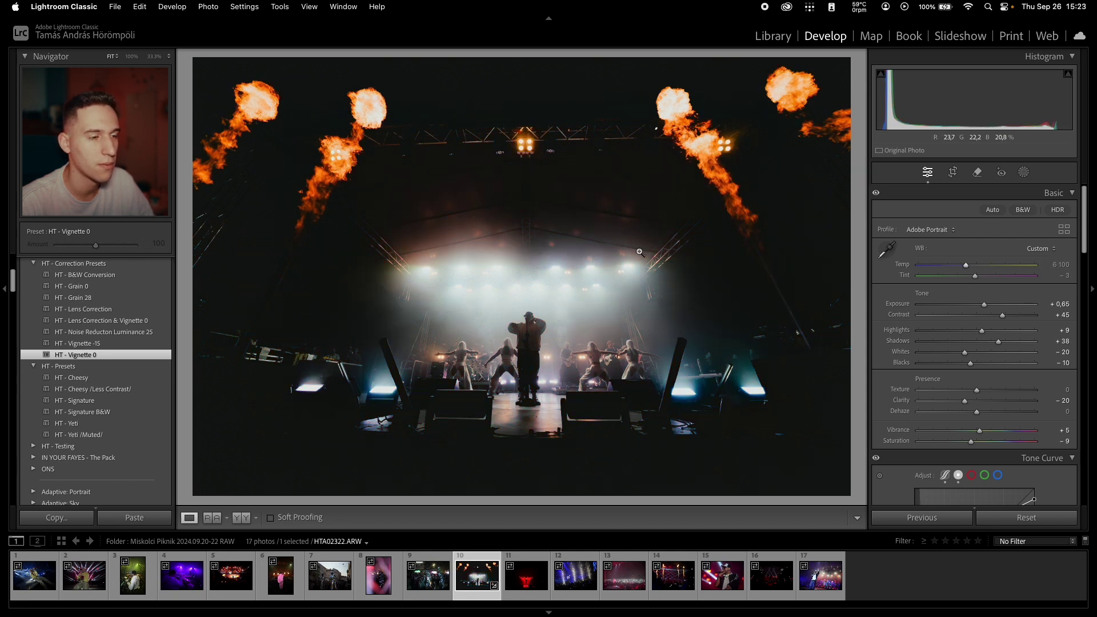
{"action": "left_click_drag", "start_coordinate": [965, 266], "coordinate": [939, 267]}
{"action": "scroll", "coordinate": [972, 437], "scroll_direction": "down", "scroll_amount": 1}
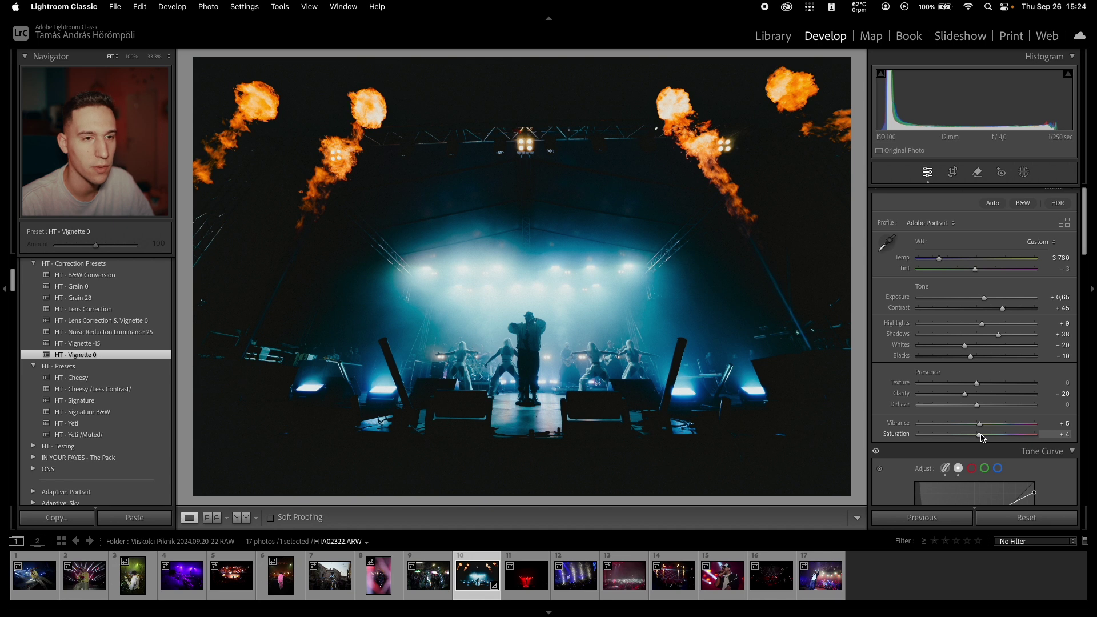
{"action": "scroll", "coordinate": [974, 418], "scroll_direction": "down", "scroll_amount": 10}
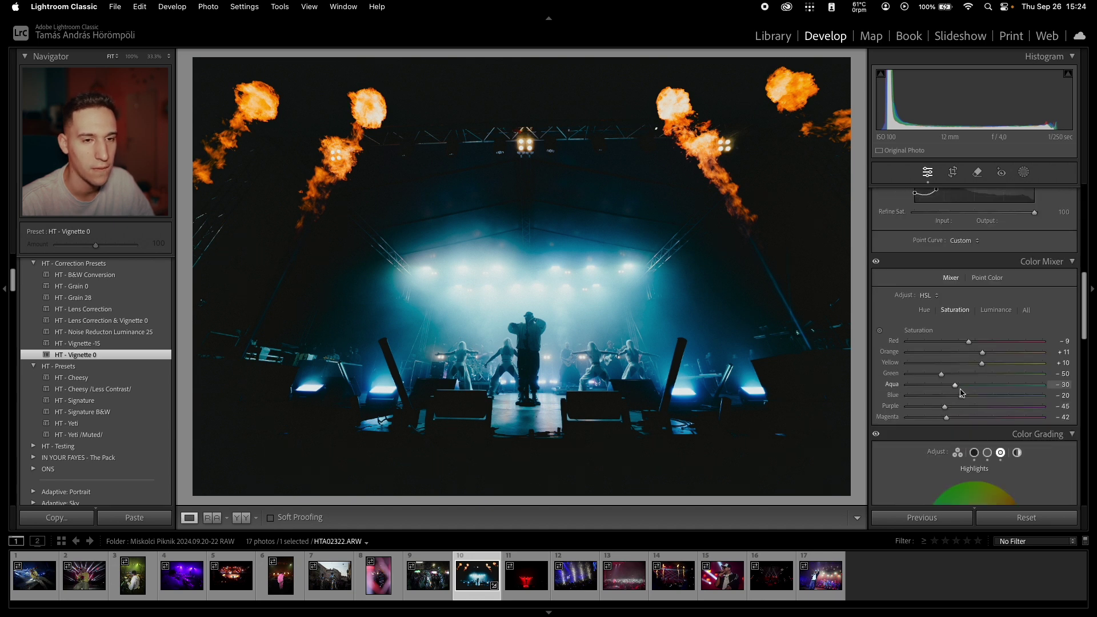
Check the photo in a side-by-side before/after comparison with the side panels hidden, and return to the single view.
{"action": "scroll", "coordinate": [957, 380], "scroll_direction": "up", "scroll_amount": 6}
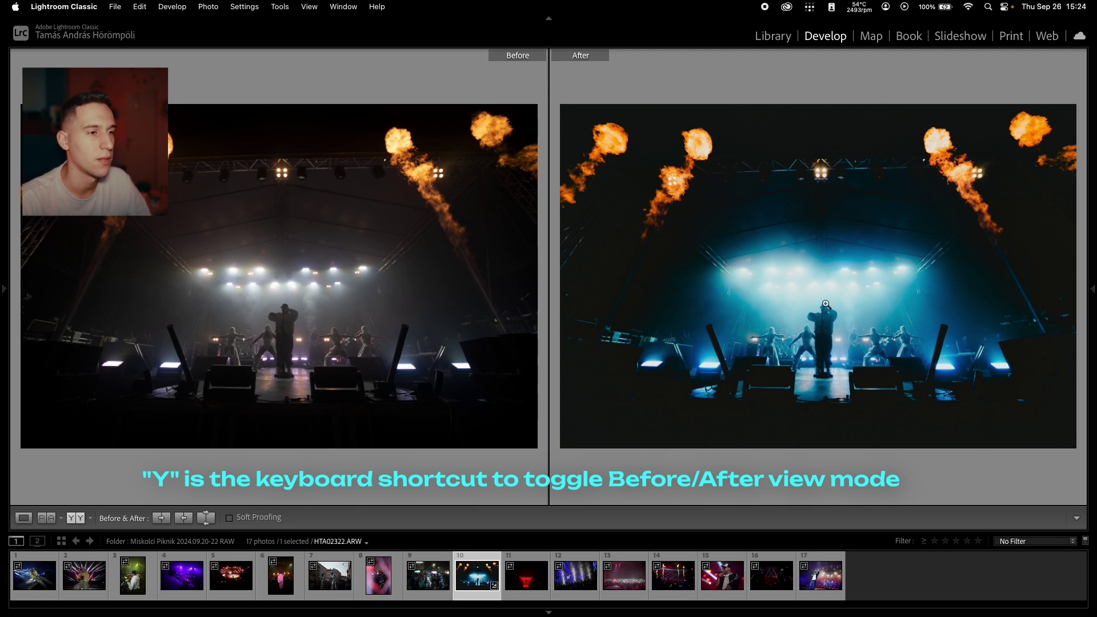
{"action": "key", "text": "Tab"}
{"action": "key", "text": "y"}
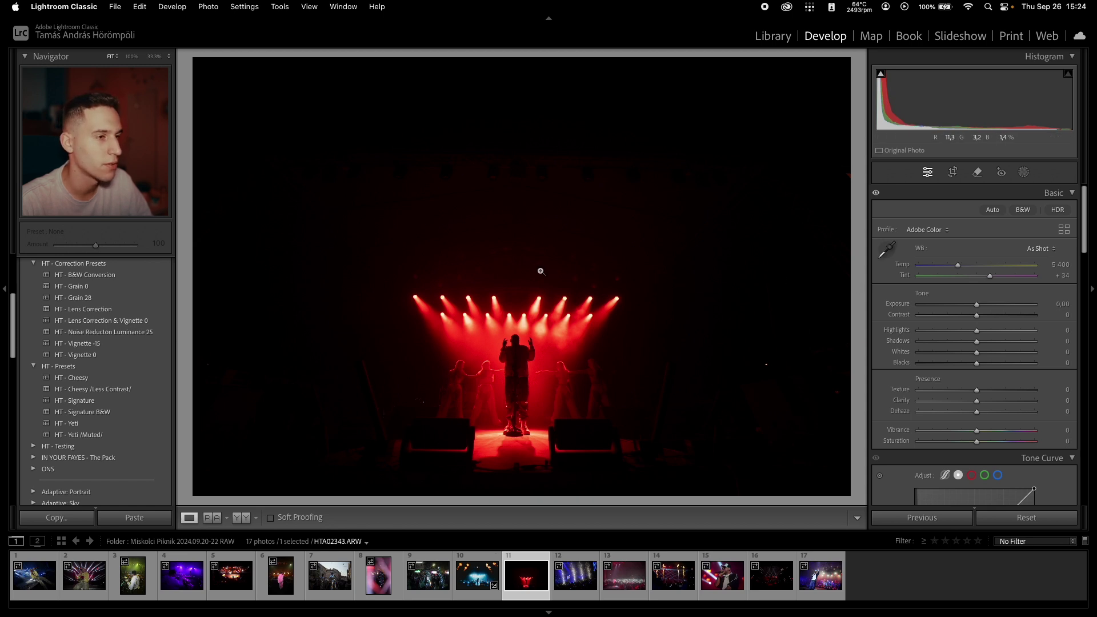
Apply the HT - Signature preset to the red stage photo, reset Highlights to 0 and set Exposure to −0,40.
{"action": "left_click", "coordinate": [94, 403]}
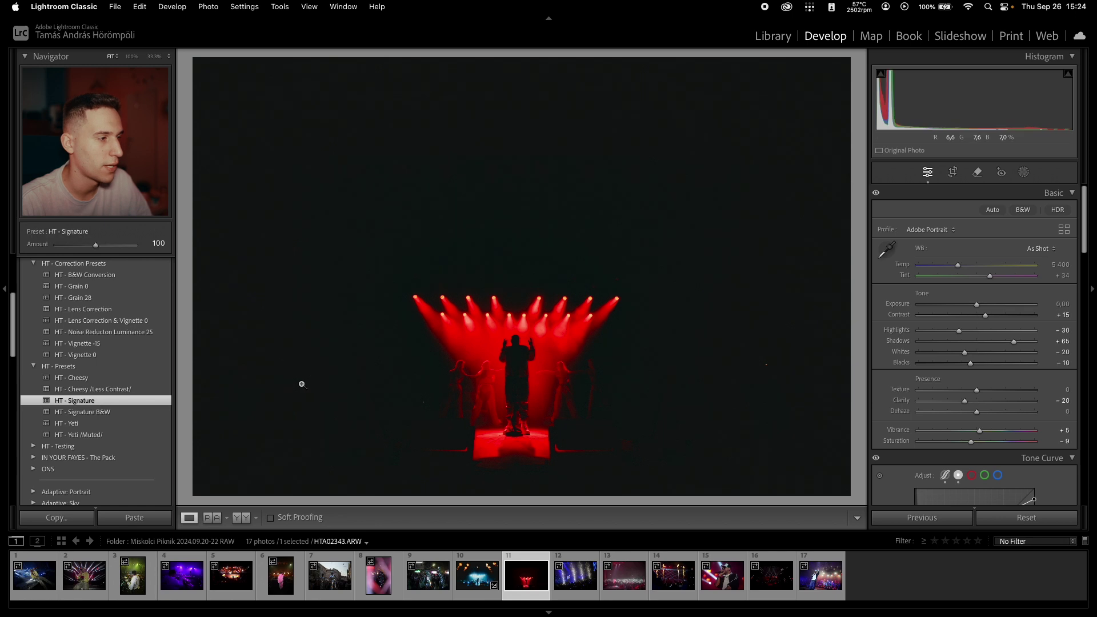
{"action": "left_click_drag", "start_coordinate": [958, 331], "coordinate": [980, 333]}
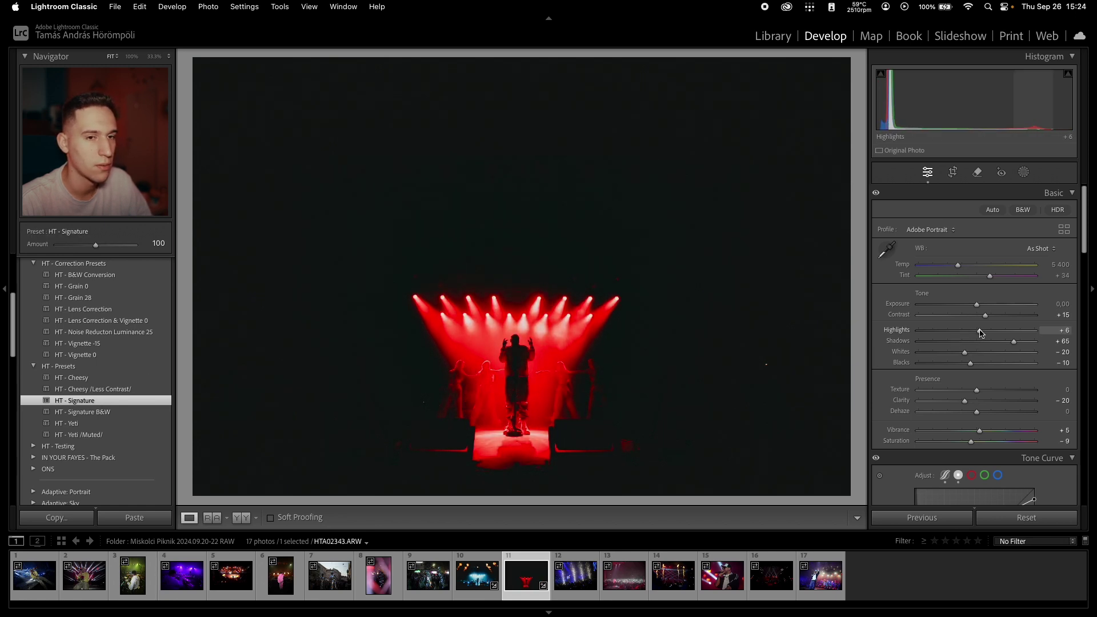
{"action": "double_click", "coordinate": [980, 331]}
{"action": "left_click_drag", "start_coordinate": [977, 306], "coordinate": [974, 306]}
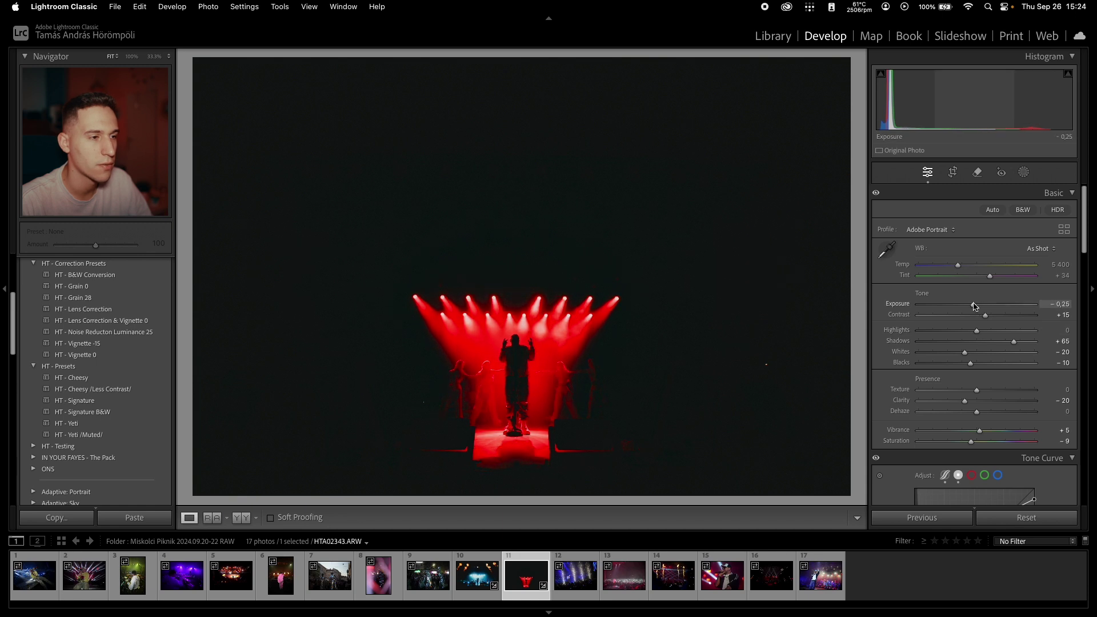
Crop the red stage photo tightly around the performer and light beams, keeping the original aspect ratio.
{"action": "key", "text": "r"}
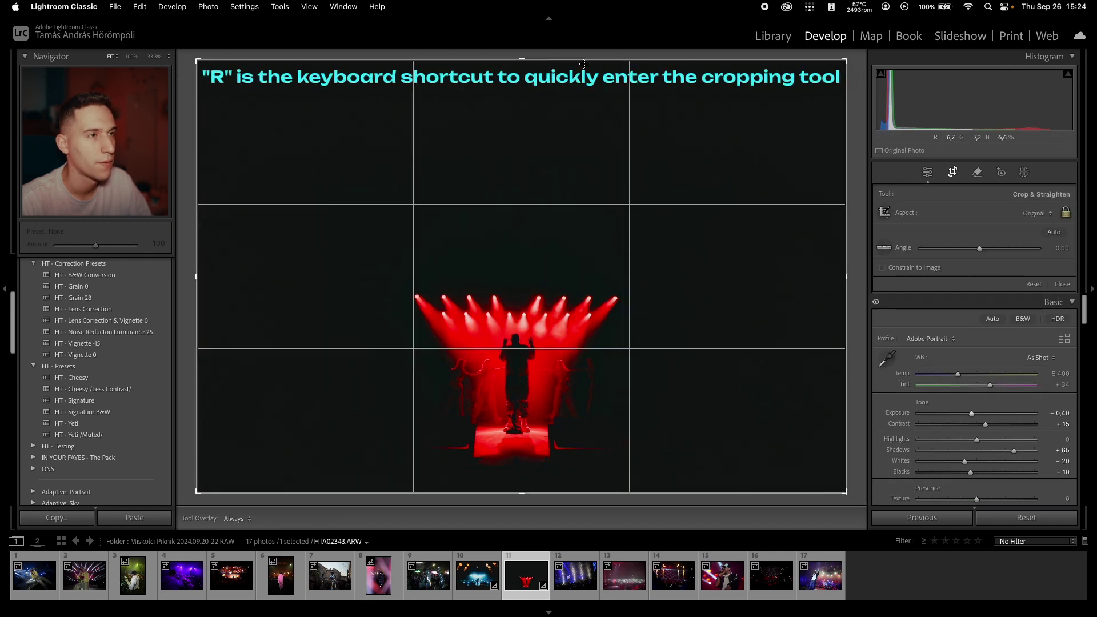
{"action": "left_click_drag", "start_coordinate": [584, 135], "coordinate": [577, 166]}
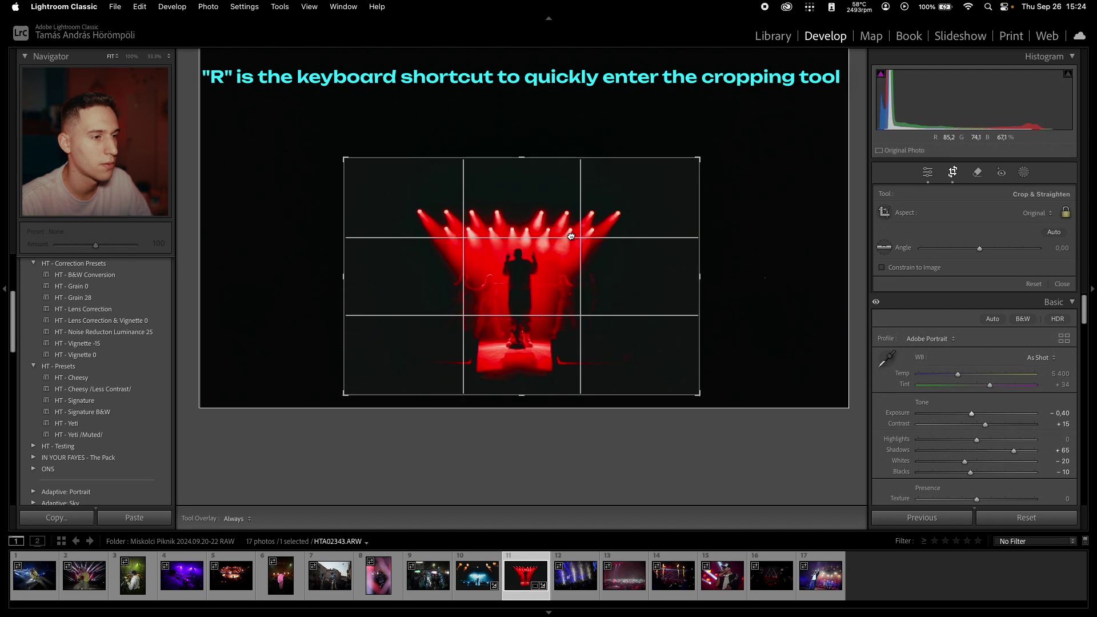
{"action": "key", "text": "r"}
{"action": "key", "text": "r"}
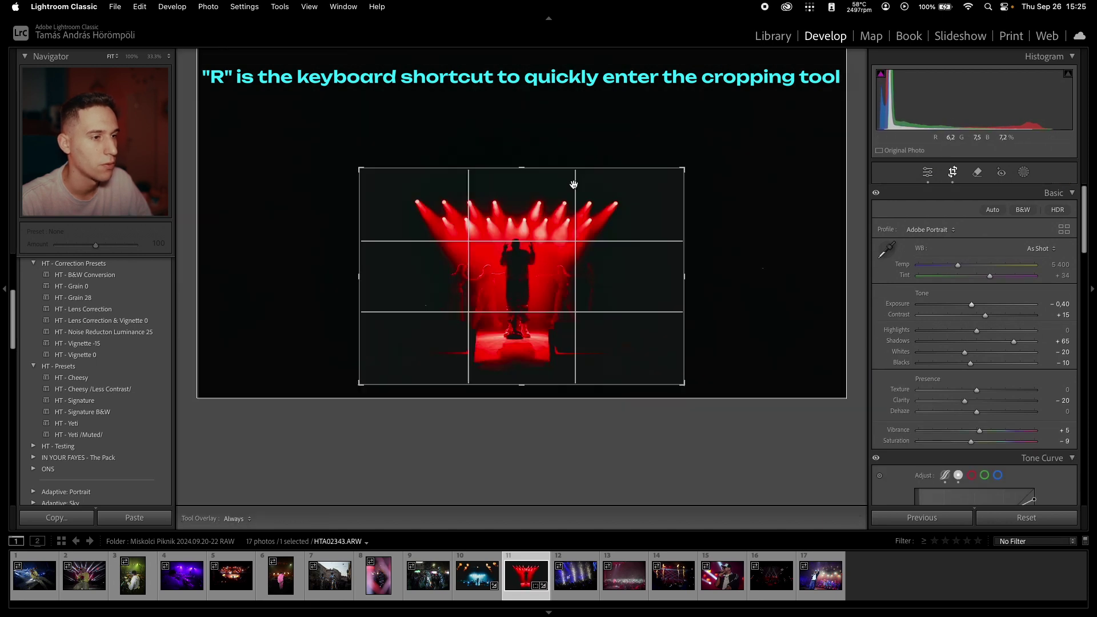
{"action": "key", "text": "r"}
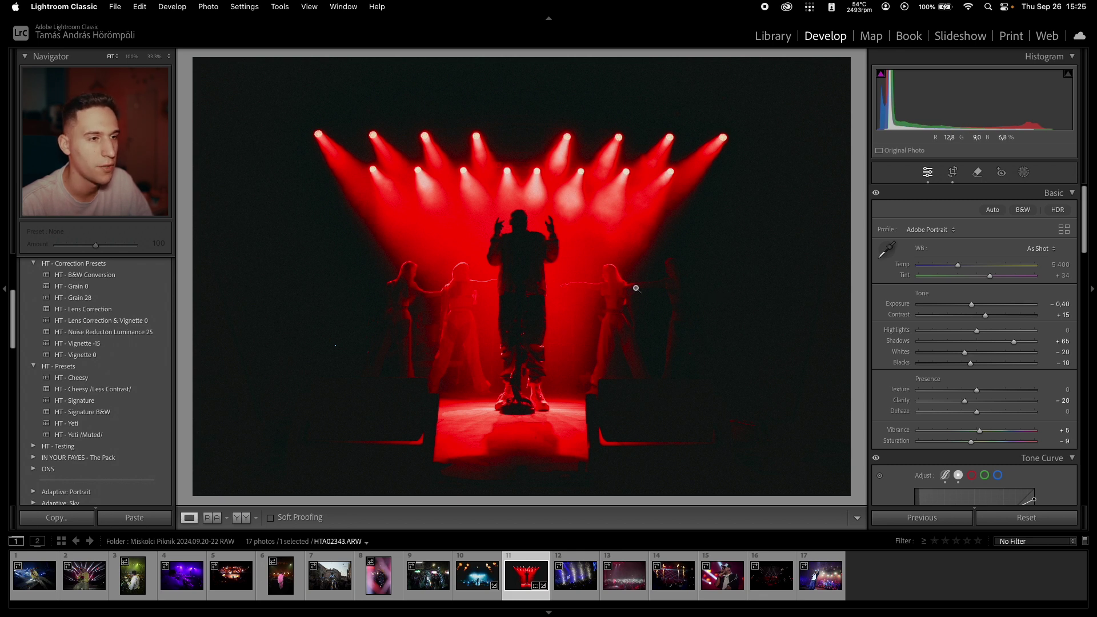
Apply the HT - Cheesy preset to the next photo, and set Temp to 7 337 and Exposure to +0,55.
{"action": "key", "text": "Right"}
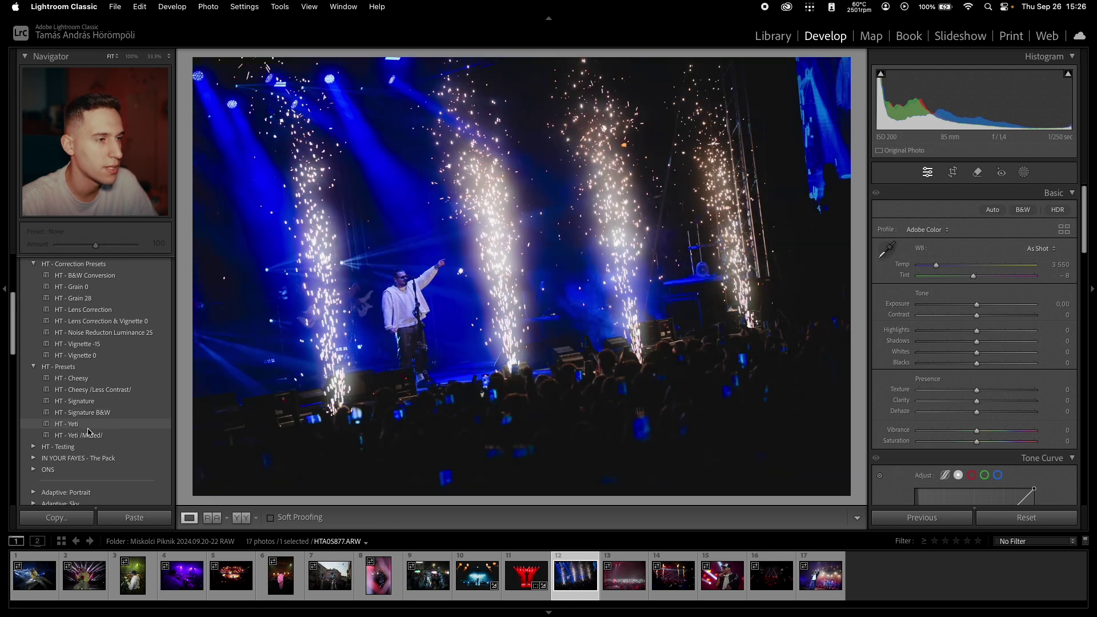
{"action": "left_click", "coordinate": [74, 378]}
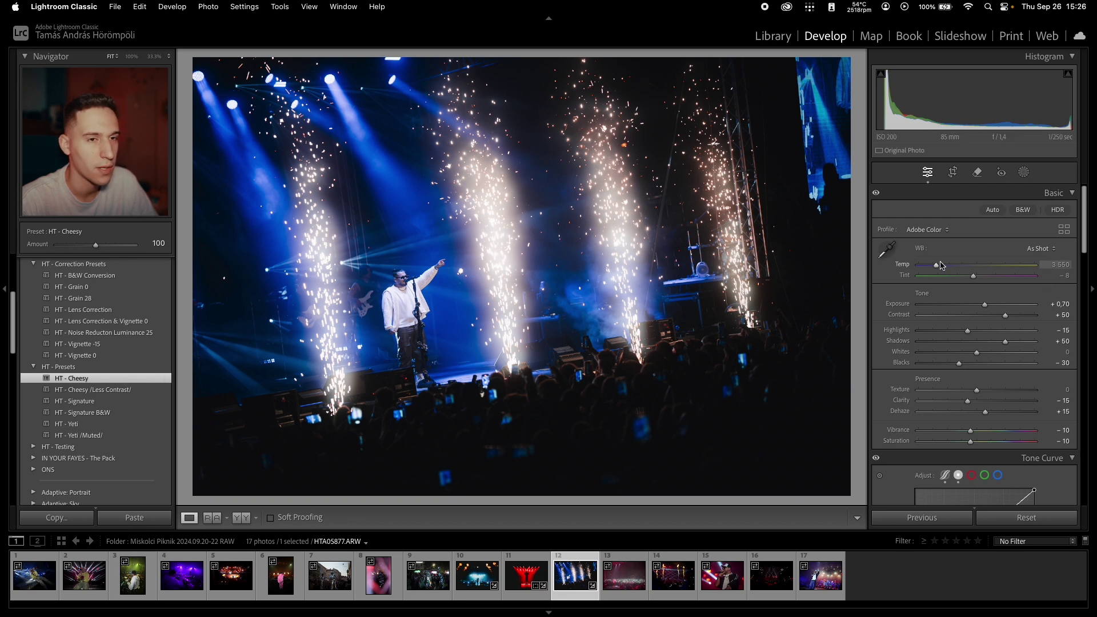
{"action": "left_click_drag", "start_coordinate": [939, 269], "coordinate": [981, 268]}
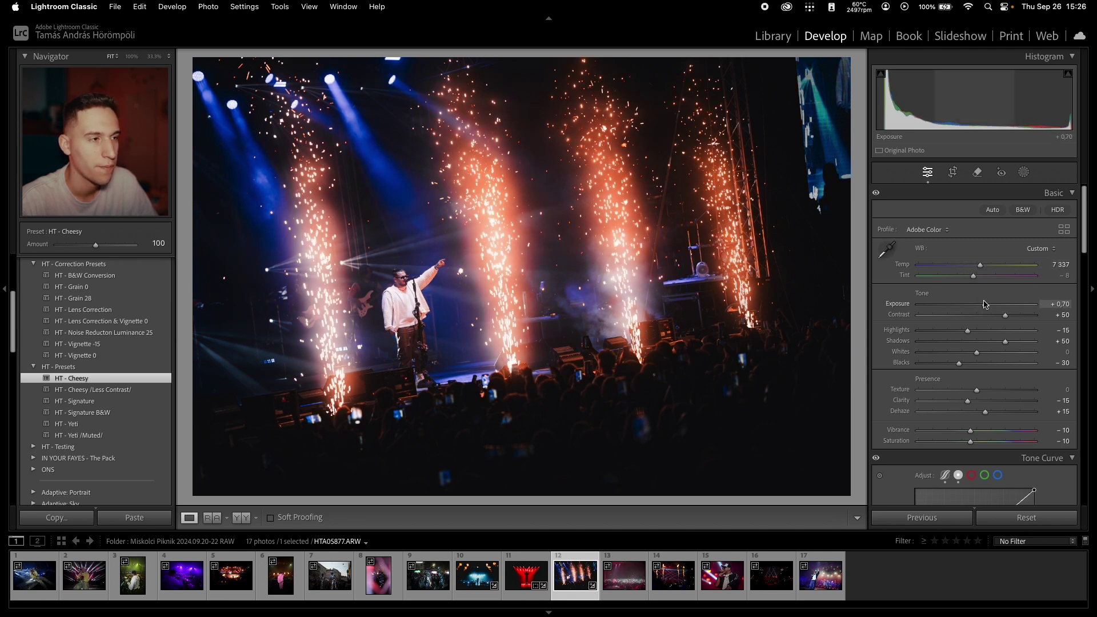
{"action": "scroll", "coordinate": [983, 306], "scroll_direction": "down", "scroll_amount": 2}
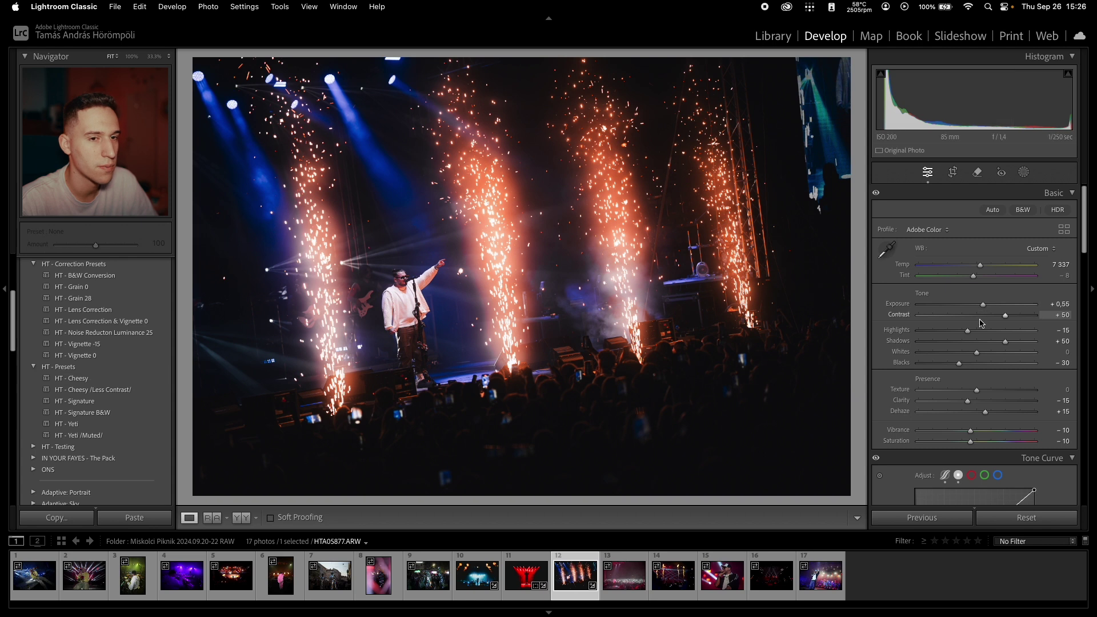
Set Highlights to −50, Shadows to +60, Exposure to +0,80 and Contrast to +70 on the spark fountain photo.
{"action": "left_click_drag", "start_coordinate": [967, 332], "coordinate": [946, 334]}
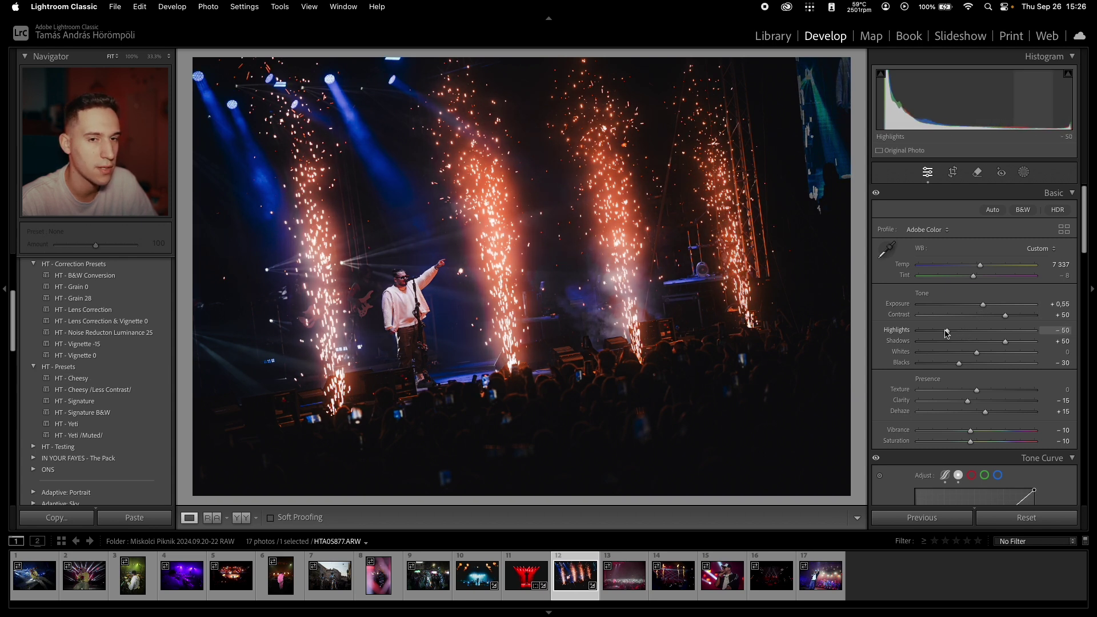
{"action": "left_click_drag", "start_coordinate": [1007, 341], "coordinate": [1013, 346]}
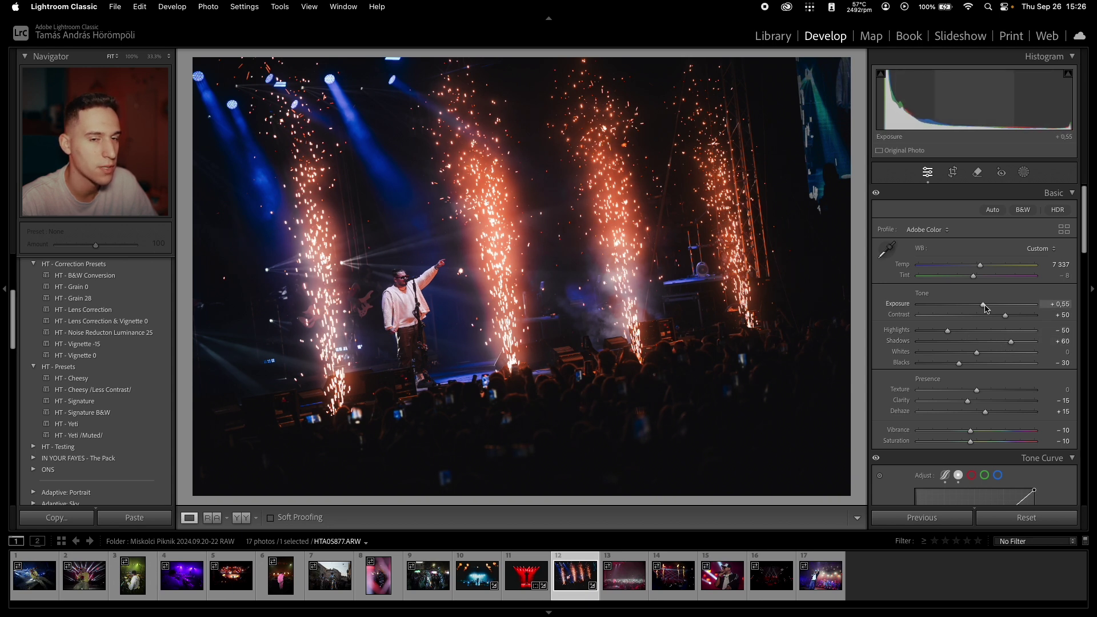
{"action": "left_click_drag", "start_coordinate": [984, 307], "coordinate": [988, 309]}
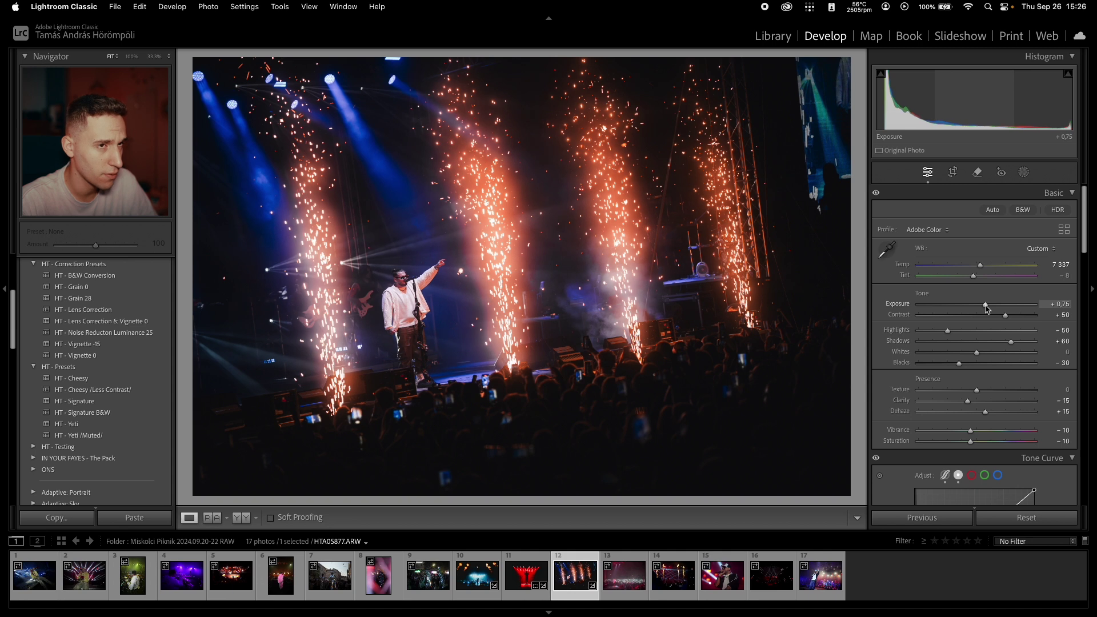
{"action": "left_click_drag", "start_coordinate": [1007, 317], "coordinate": [1018, 318]}
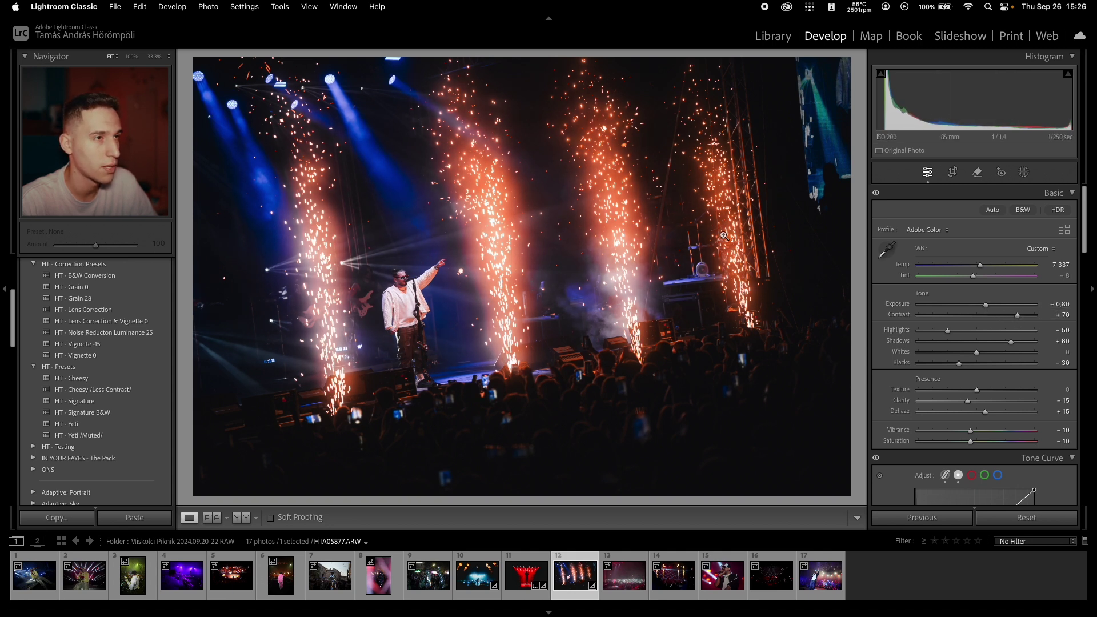
Crop the spark fountain photo slightly tighter, and set Exposure to +0,75 and Temp to 9 356.
{"action": "key", "text": "r"}
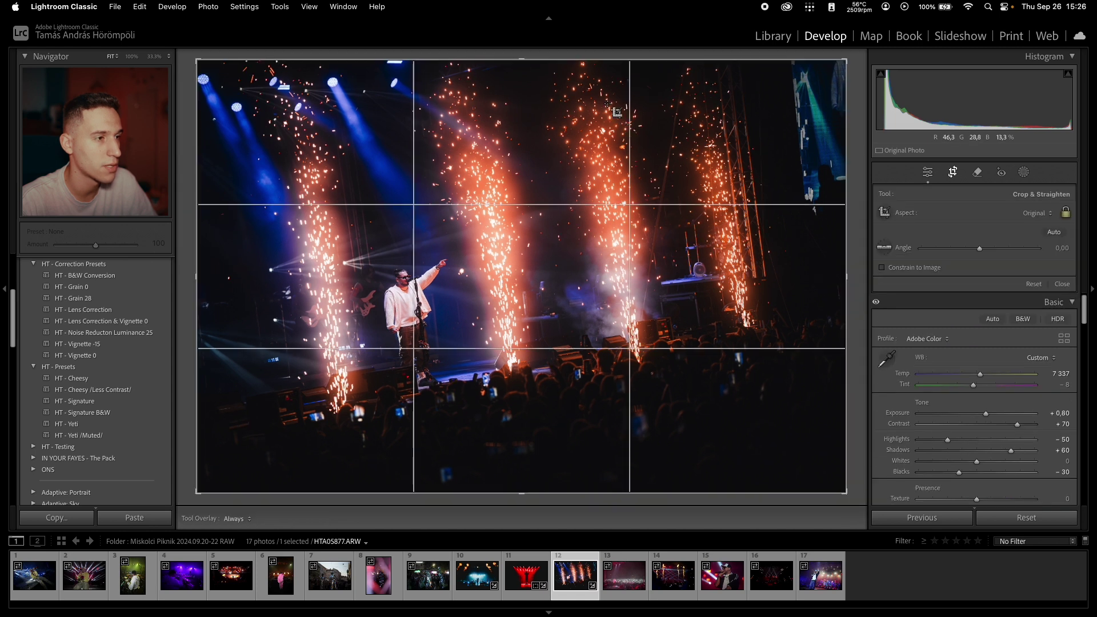
{"action": "left_click_drag", "start_coordinate": [594, 164], "coordinate": [595, 144]}
{"action": "key", "text": "Return"}
{"action": "left_click_drag", "start_coordinate": [980, 266], "coordinate": [997, 268]}
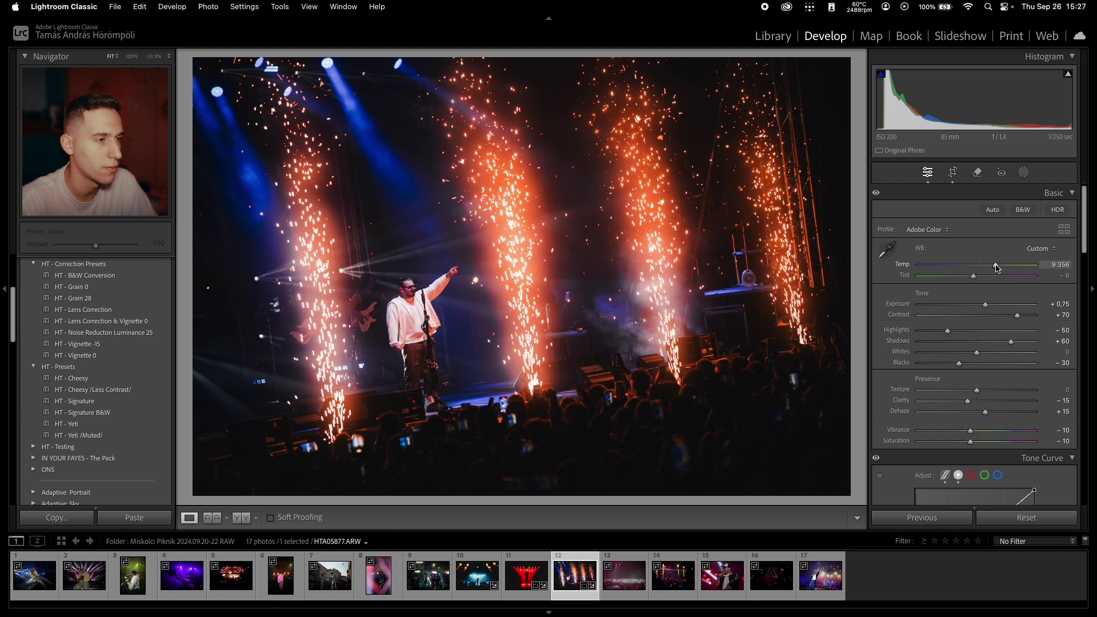
Compare the spark fountain photo before and after side by side with the side panels hidden.
{"action": "key", "text": "y"}
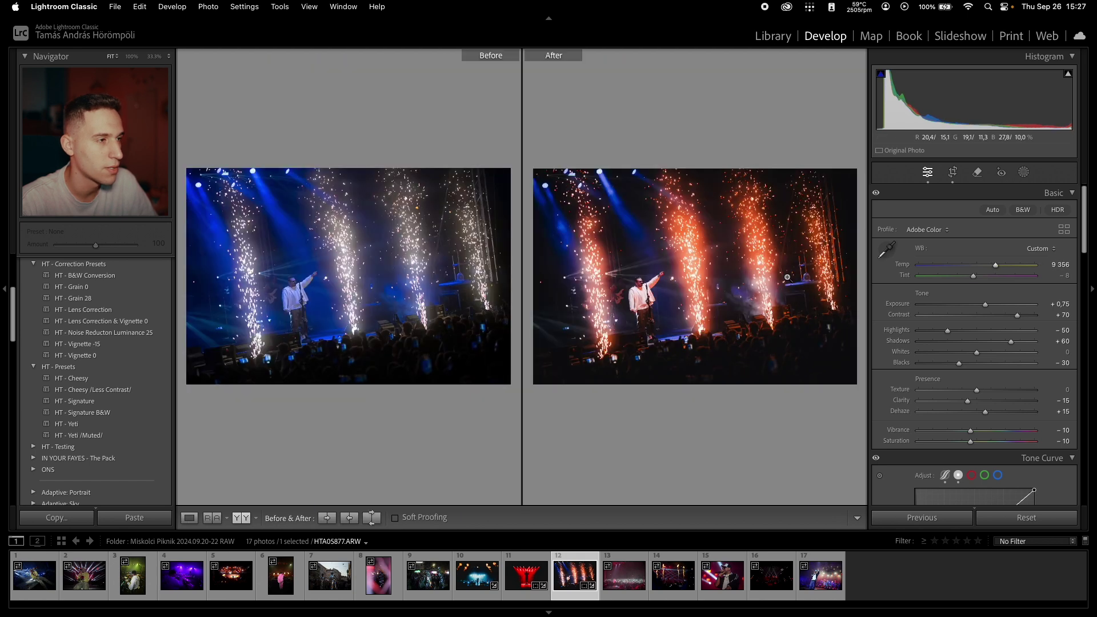
{"action": "key", "text": "Tab"}
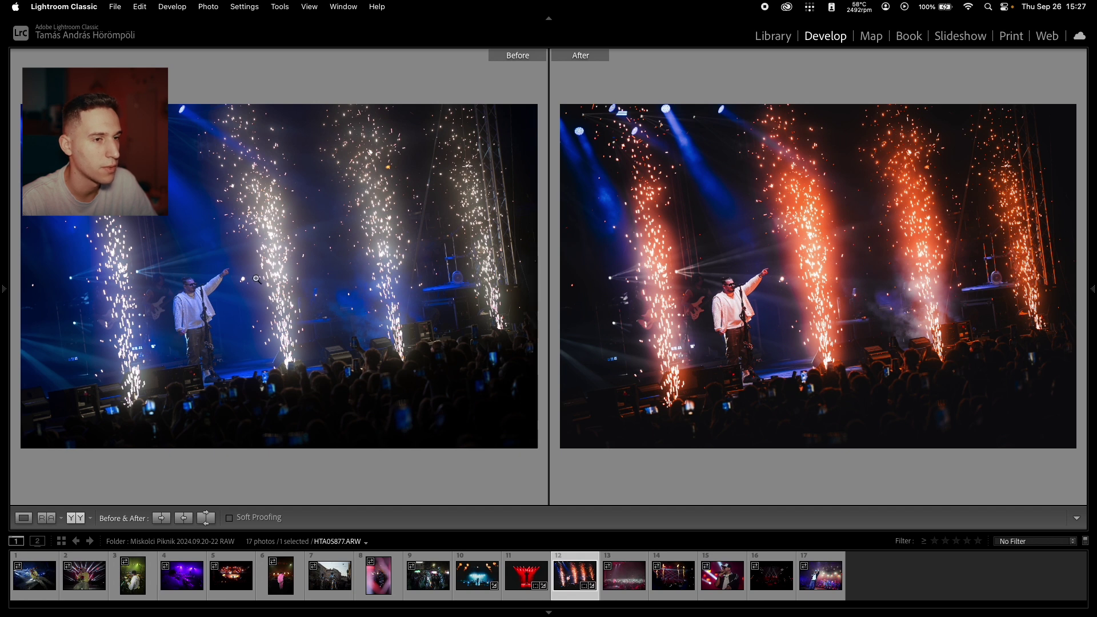
{"action": "key", "text": "Tab"}
{"action": "key", "text": "y"}
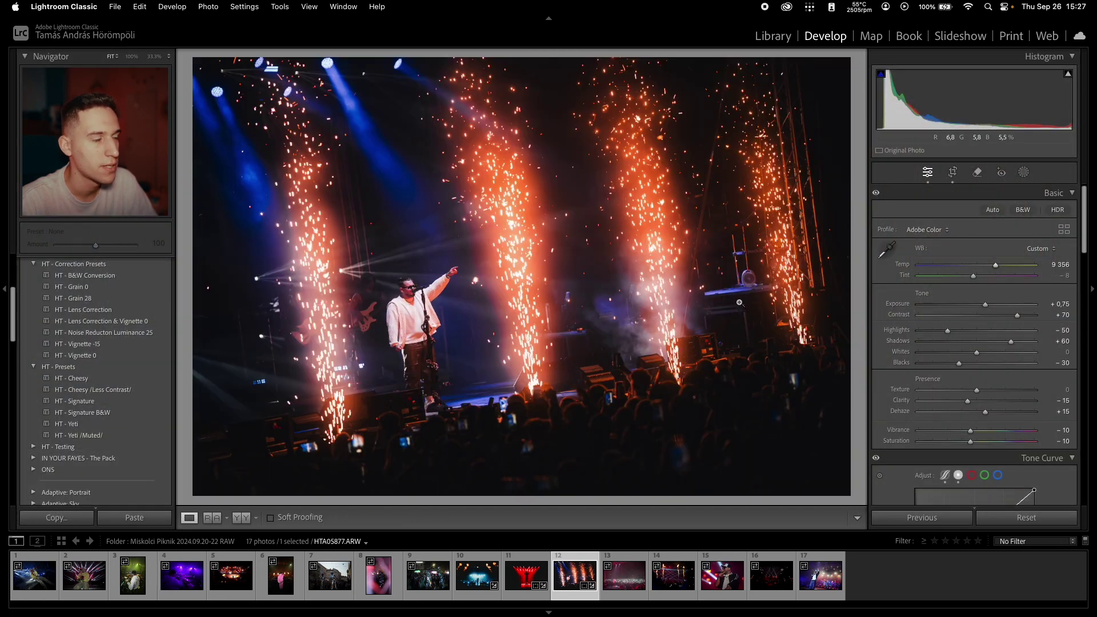
Inspect the singer at 100% and apply the HT - Grain 28 preset.
{"action": "left_click", "coordinate": [414, 301]}
{"action": "left_click_drag", "start_coordinate": [441, 307], "coordinate": [502, 235]}
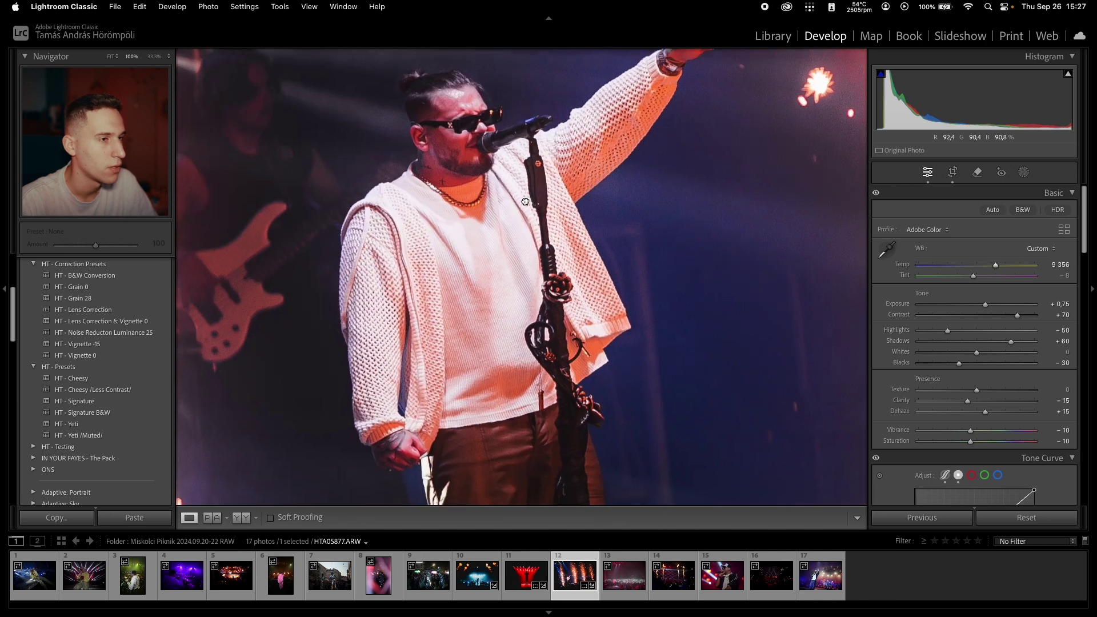
{"action": "left_click", "coordinate": [80, 298]}
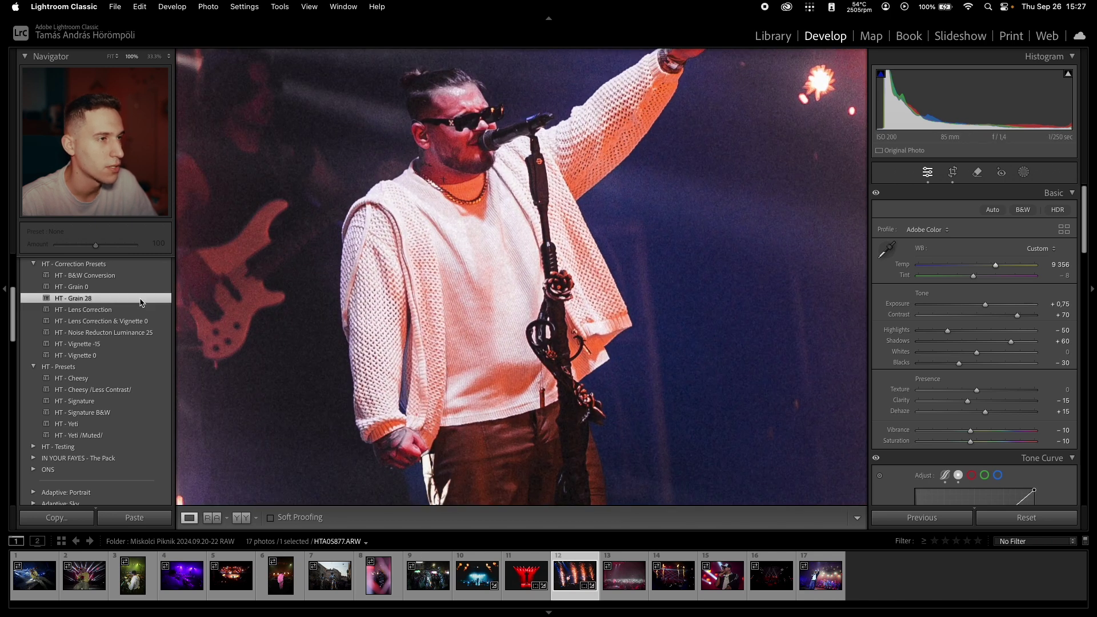
{"action": "left_click", "coordinate": [506, 234]}
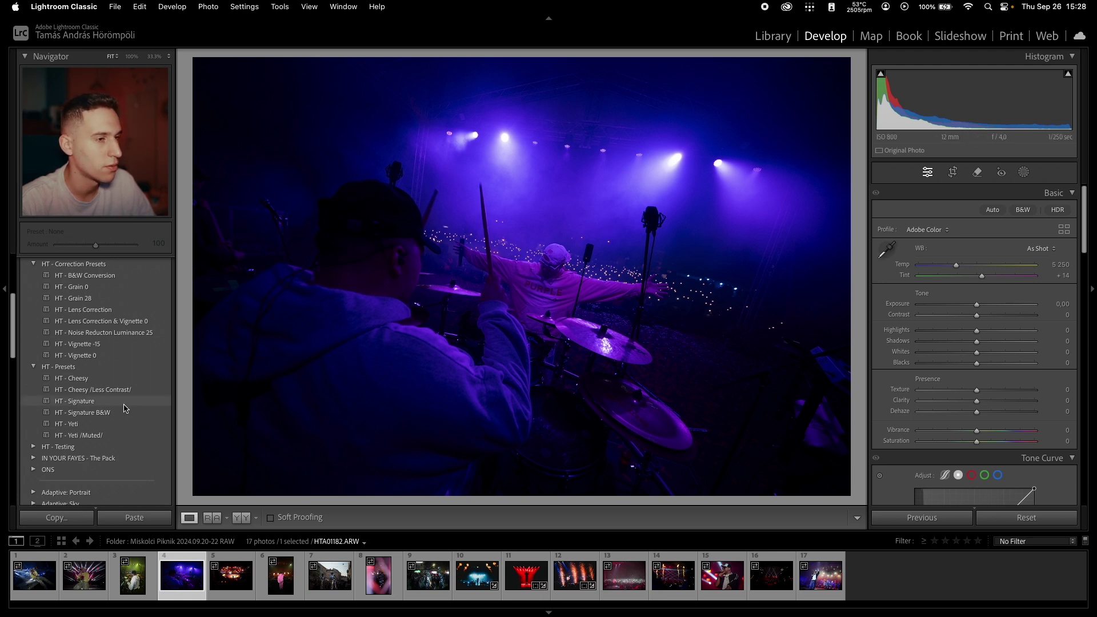
Apply the HT - Signature preset to the drummer photo, and set Highlights to −2, Exposure to +0,45, Temp to 4 208 and Contrast to +35.
{"action": "left_click", "coordinate": [80, 401]}
{"action": "left_click_drag", "start_coordinate": [959, 330], "coordinate": [981, 306]}
{"action": "left_click_drag", "start_coordinate": [956, 265], "coordinate": [944, 268]}
{"action": "left_click_drag", "start_coordinate": [985, 316], "coordinate": [998, 317]}
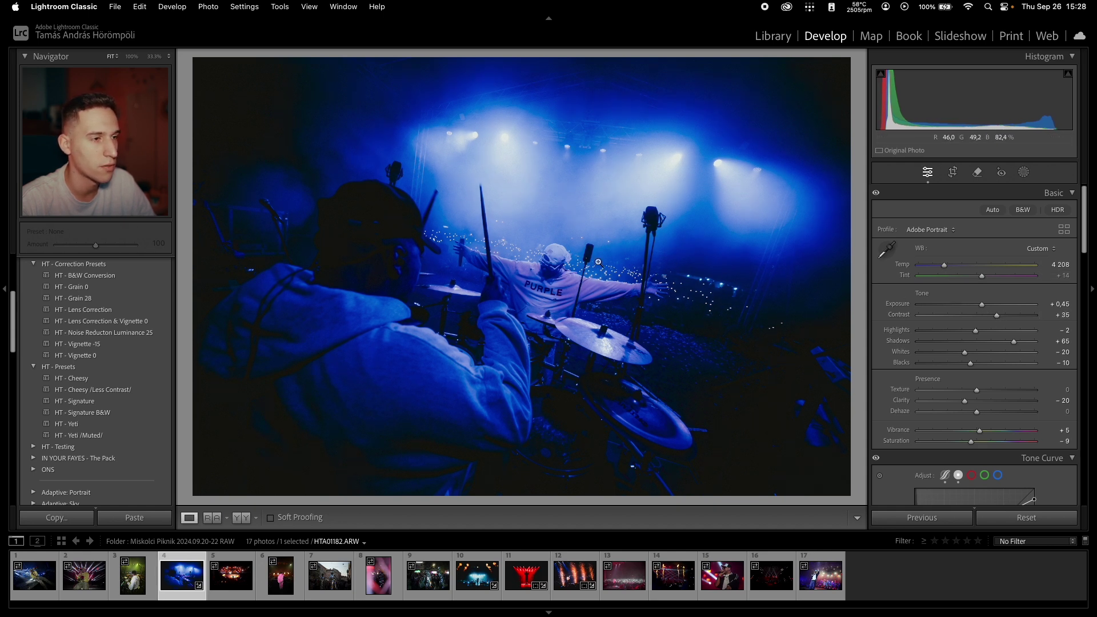
Apply the HT - Signature B&W preset, and set Exposure to +1,65, Contrast to +67, Highlights to +8 and Shadows to +38.
{"action": "left_click", "coordinate": [114, 412]}
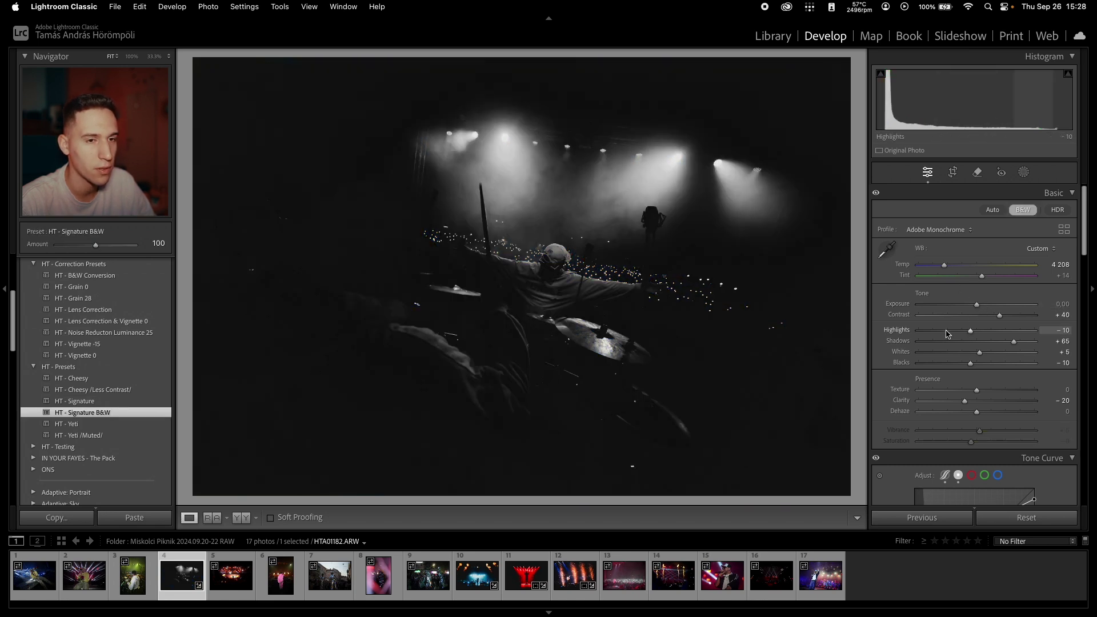
{"action": "left_click_drag", "start_coordinate": [947, 333], "coordinate": [998, 342]}
Rotate the drummer photo to an angle of −7,87 and crop it closer around the drummer and the performer with outstretched arms.
{"action": "key", "text": "r"}
{"action": "left_click_drag", "start_coordinate": [607, 115], "coordinate": [672, 122]}
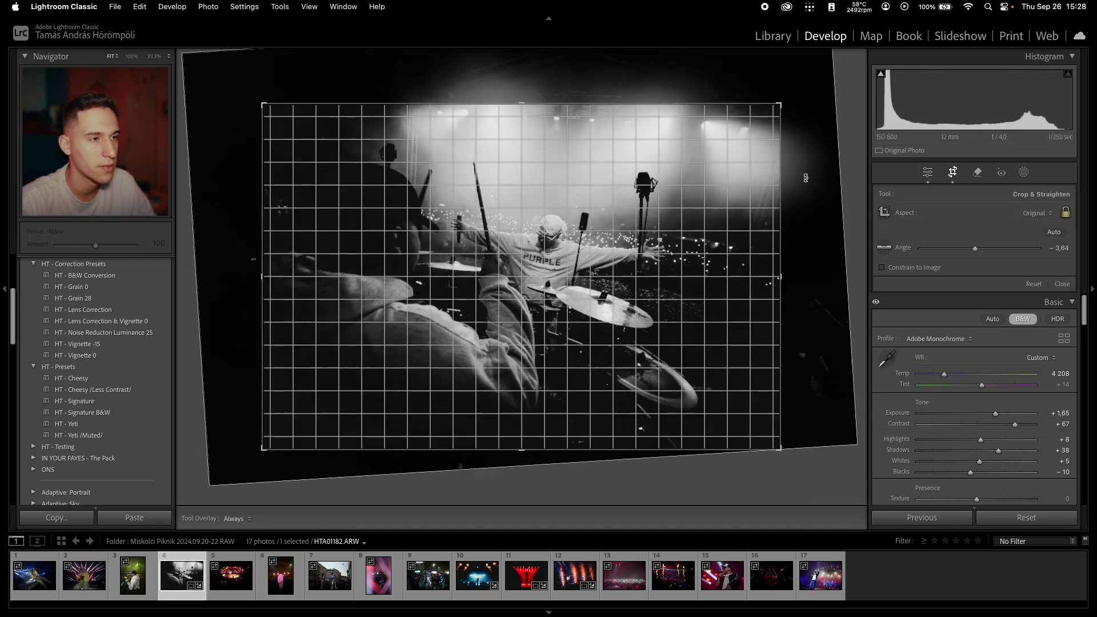
{"action": "left_click_drag", "start_coordinate": [589, 89], "coordinate": [590, 205]}
{"action": "key", "text": "r"}
{"action": "key", "text": "r"}
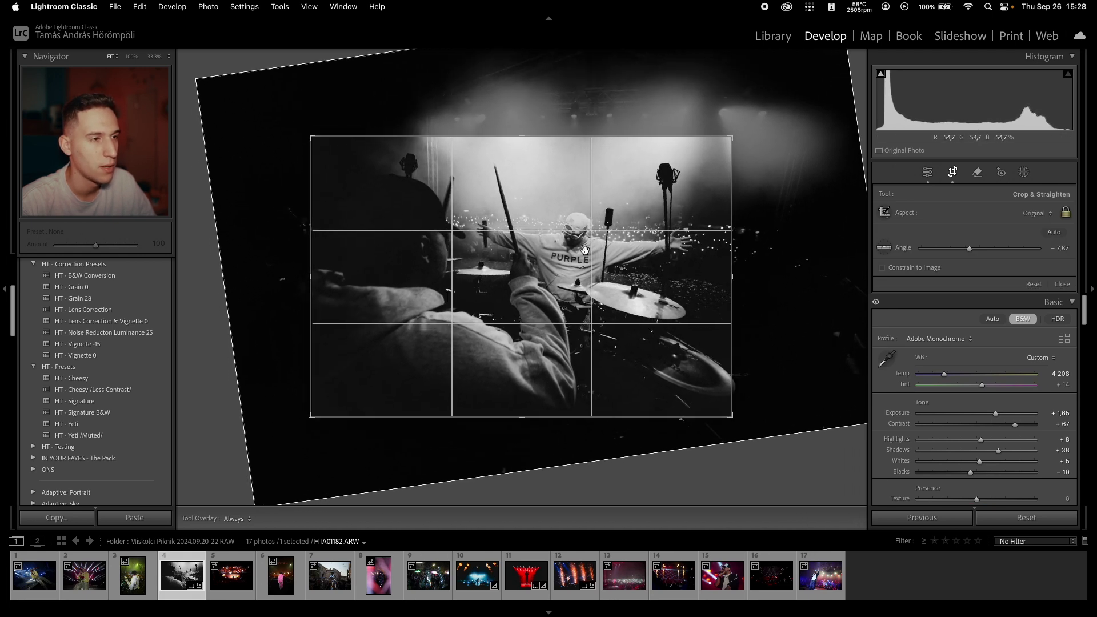
{"action": "key", "text": "r"}
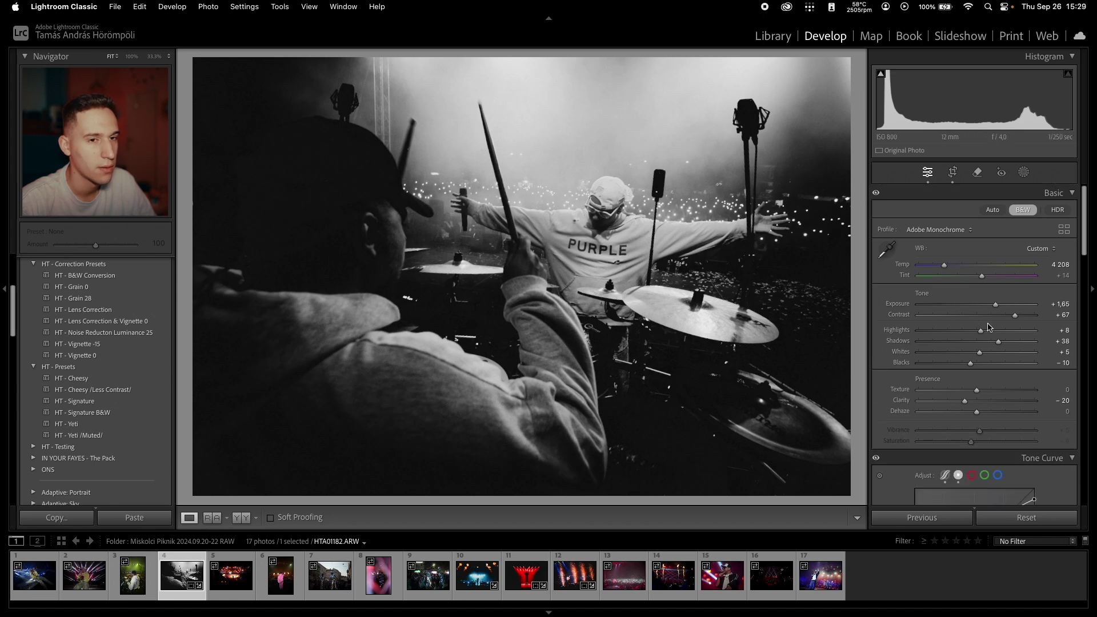
Set the black and white drummer photo's Exposure to +1,75 and slightly reframe its crop.
{"action": "left_click_drag", "start_coordinate": [995, 304], "coordinate": [997, 304]}
{"action": "key", "text": "r"}
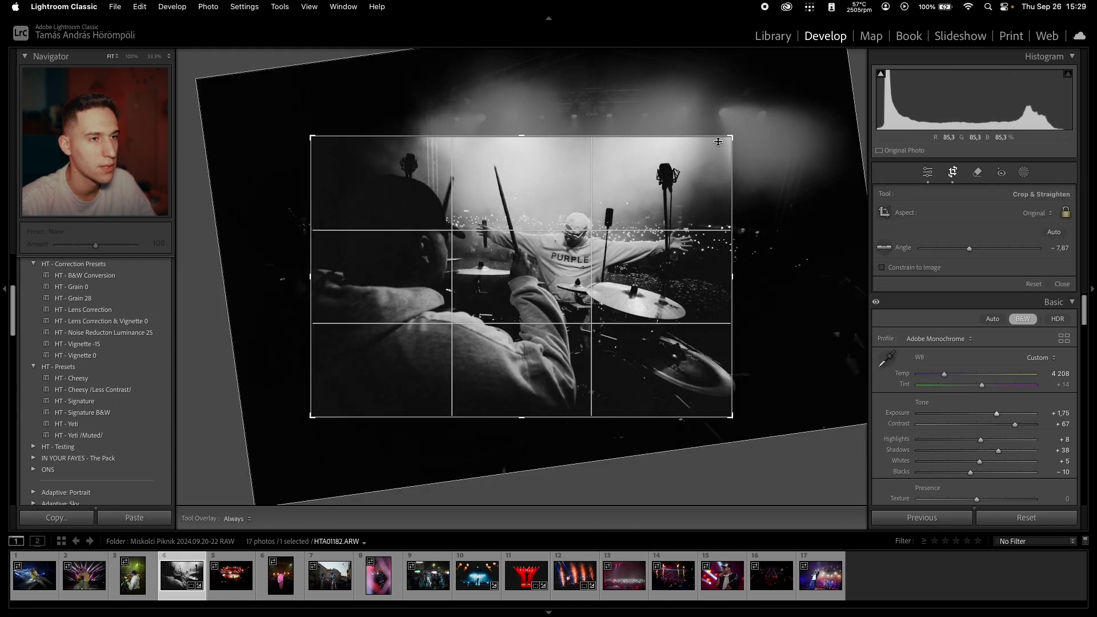
{"action": "key", "text": "r"}
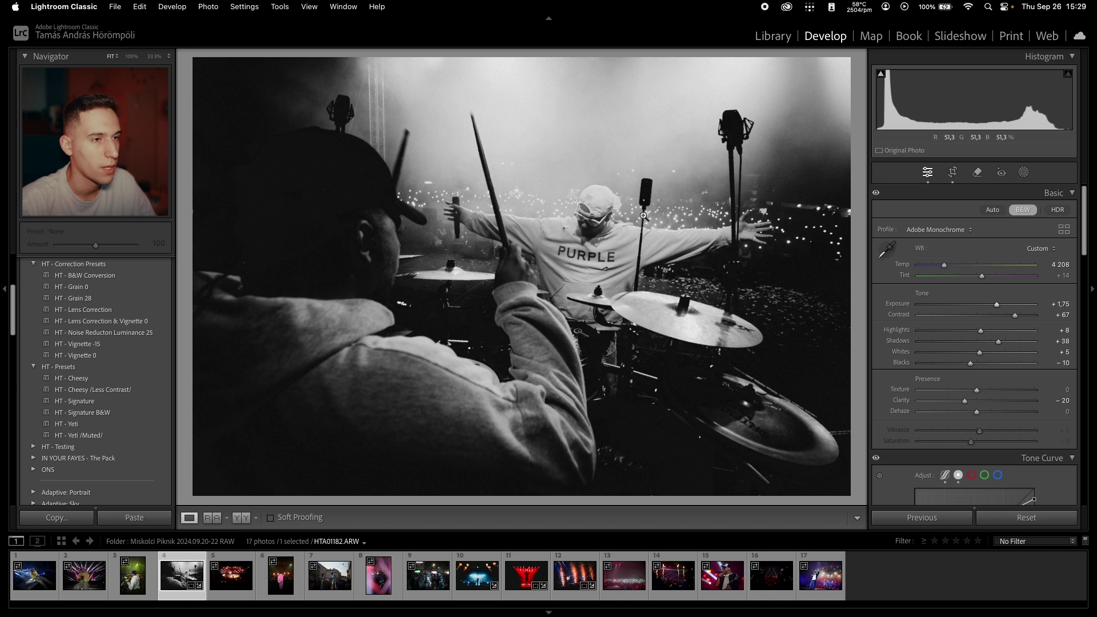
Compare the black and white drummer photo side by side with its unedited version.
{"action": "key", "text": "y"}
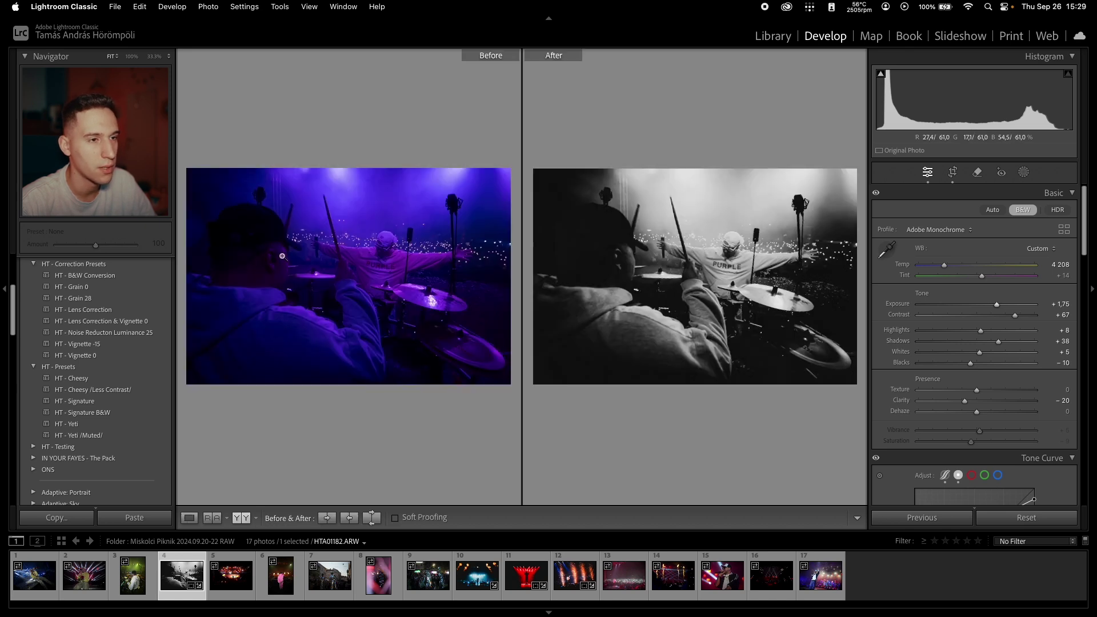
{"action": "key", "text": "y"}
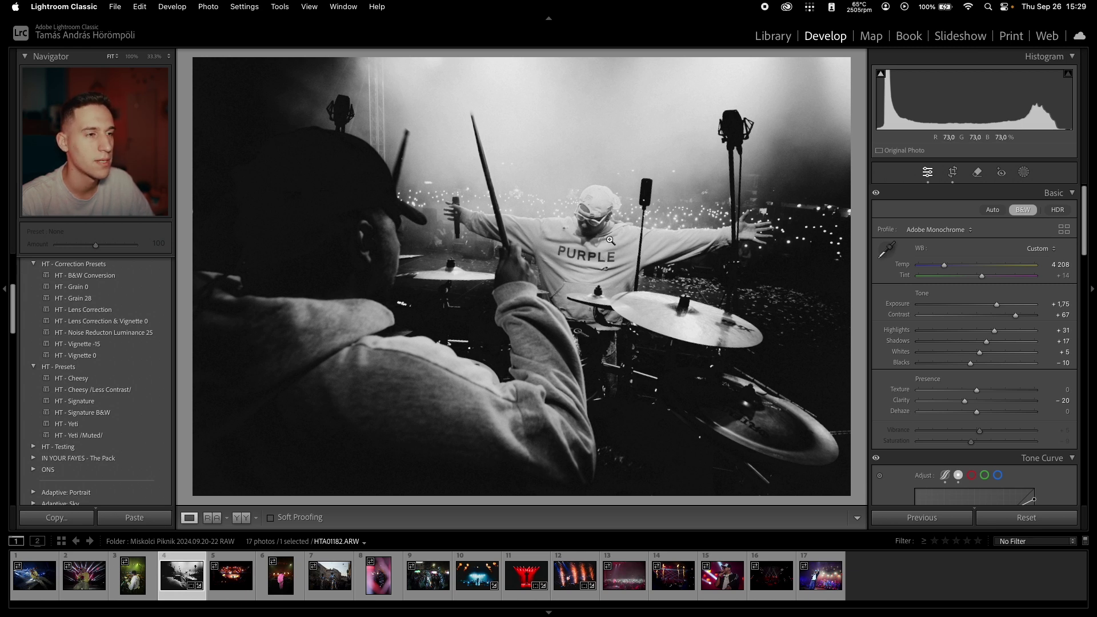
{"action": "key", "text": "y"}
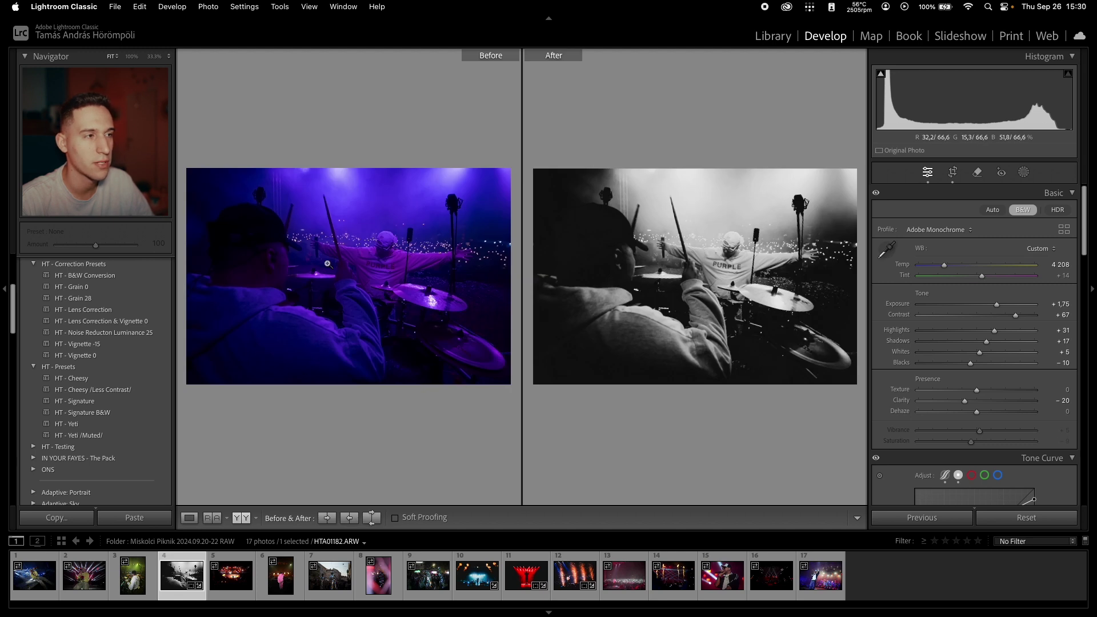
{"action": "key", "text": "y"}
Apply the HT - Signature preset to the green-lit photo of the drummer from behind, and set Highlights to +5.
{"action": "key", "text": "Left"}
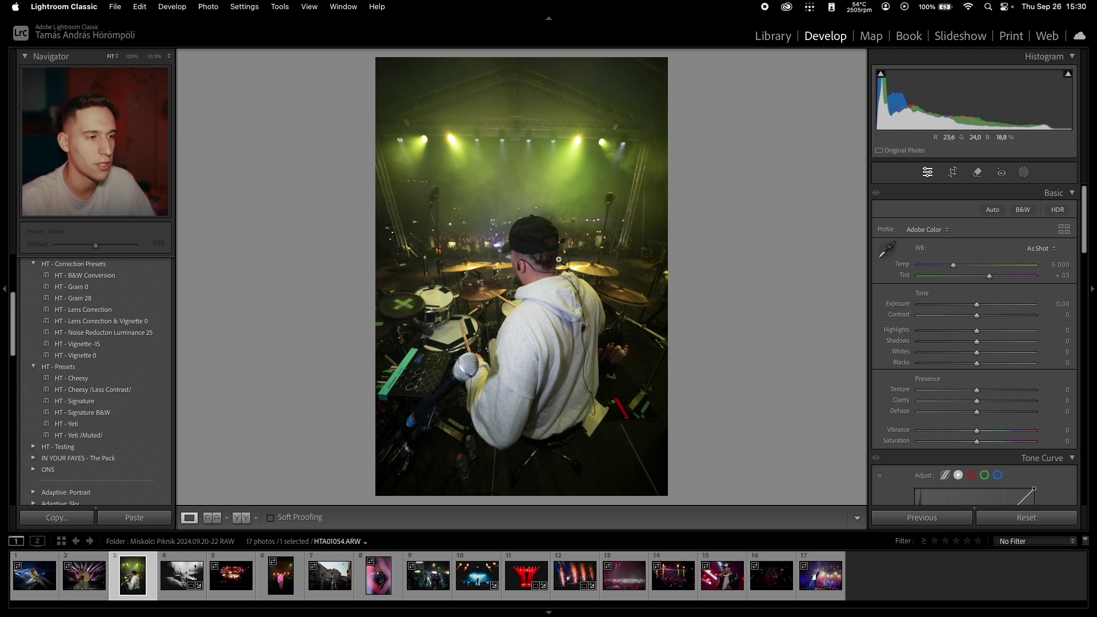
{"action": "left_click", "coordinate": [146, 401]}
{"action": "left_click_drag", "start_coordinate": [958, 330], "coordinate": [980, 333]}
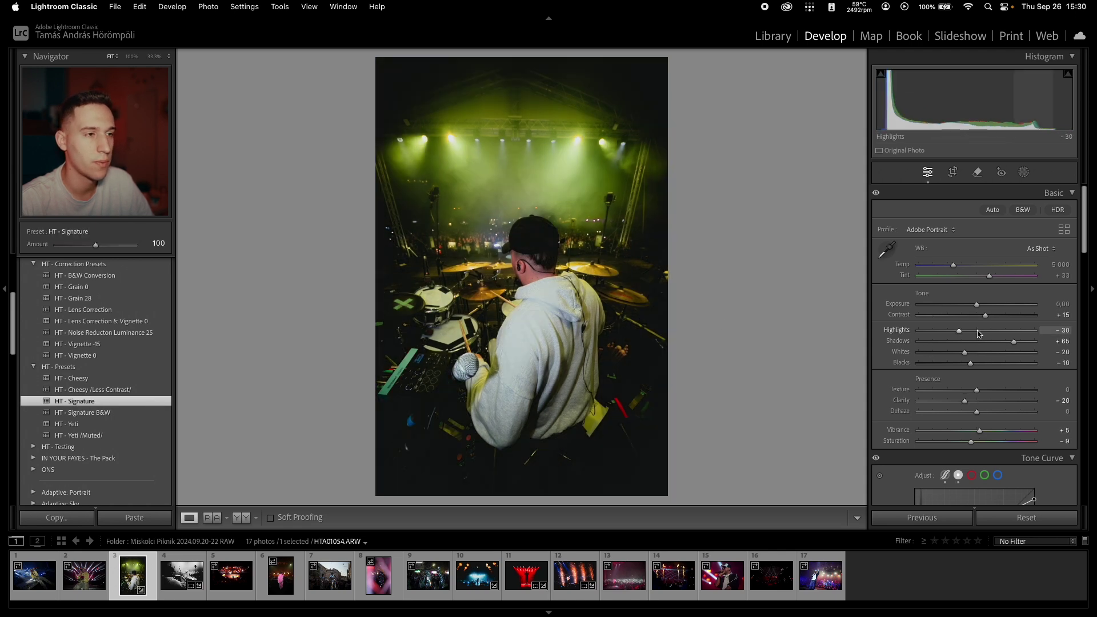
Rotate the green-lit drummer photo slightly and crop it closer around the drummer in the white hoodie.
{"action": "key", "text": "r"}
{"action": "left_click_drag", "start_coordinate": [675, 137], "coordinate": [682, 166]}
{"action": "key", "text": "r"}
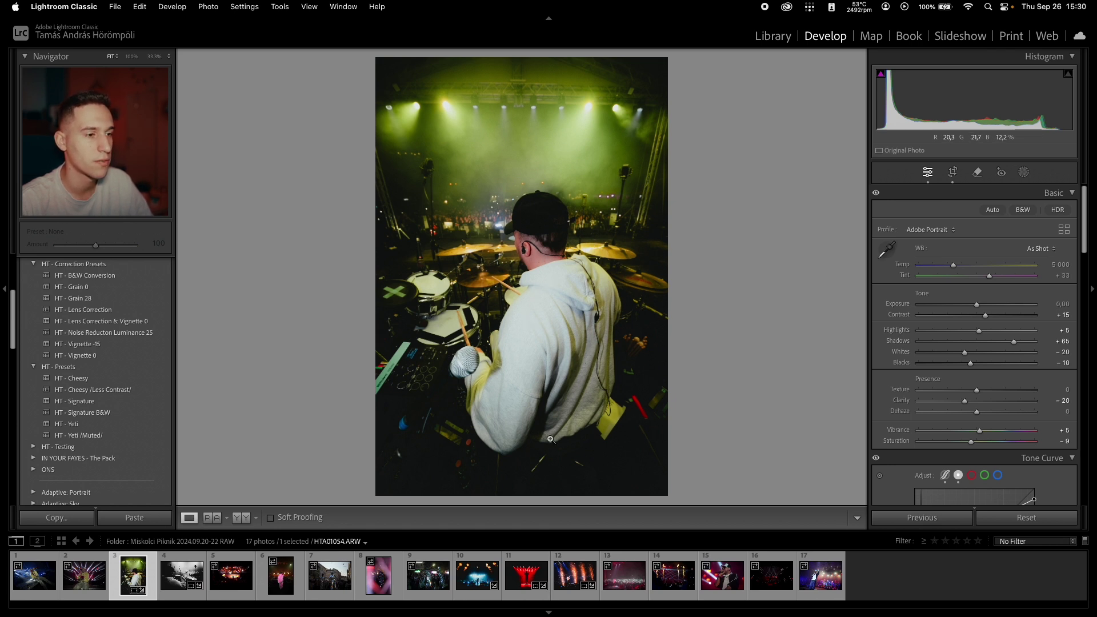
{"action": "key", "text": "r"}
{"action": "key", "text": "r"}
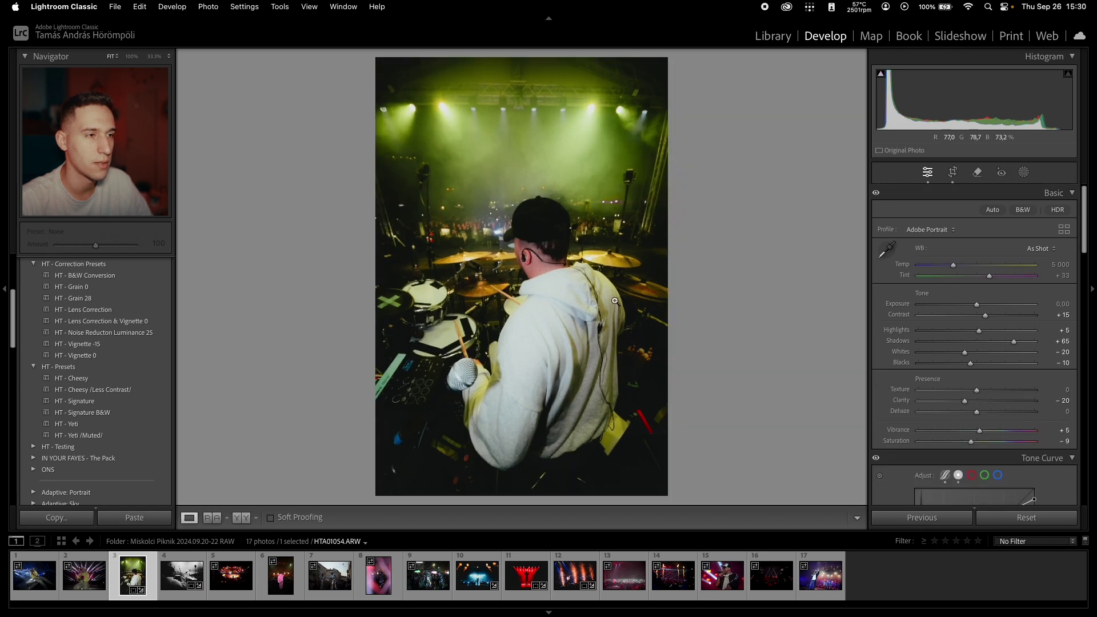
Set the green-lit drummer photo's Contrast to +30 and lower the tone curve's black point to an output of 15.
{"action": "key", "text": "equal"}
{"action": "key", "text": "equal"}
{"action": "key", "text": "equal"}
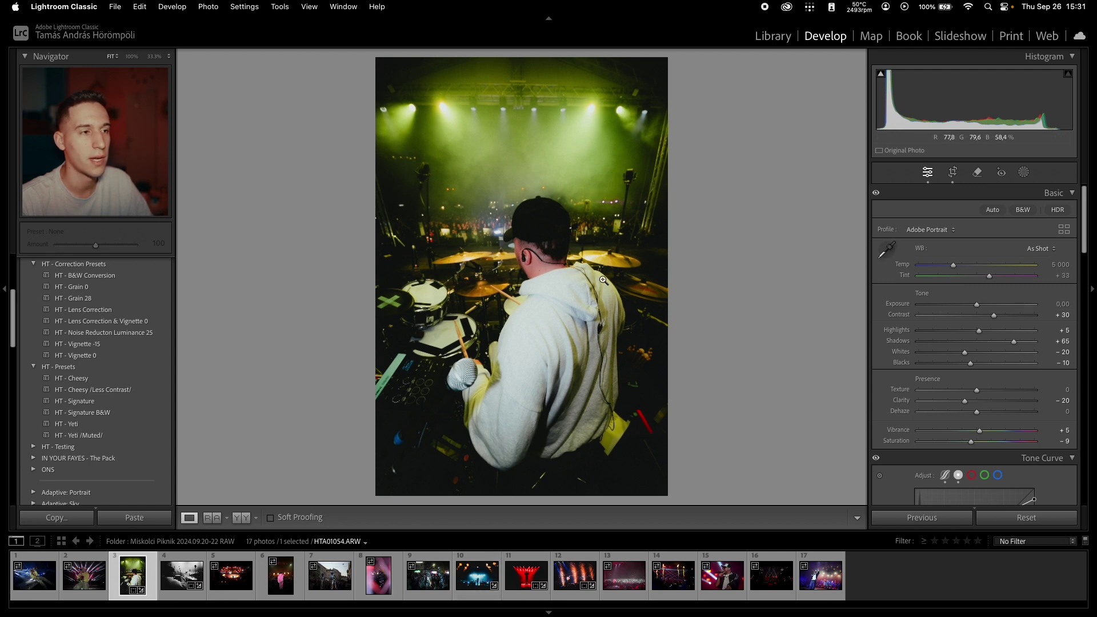
{"action": "scroll", "coordinate": [942, 376], "scroll_direction": "down", "scroll_amount": 5}
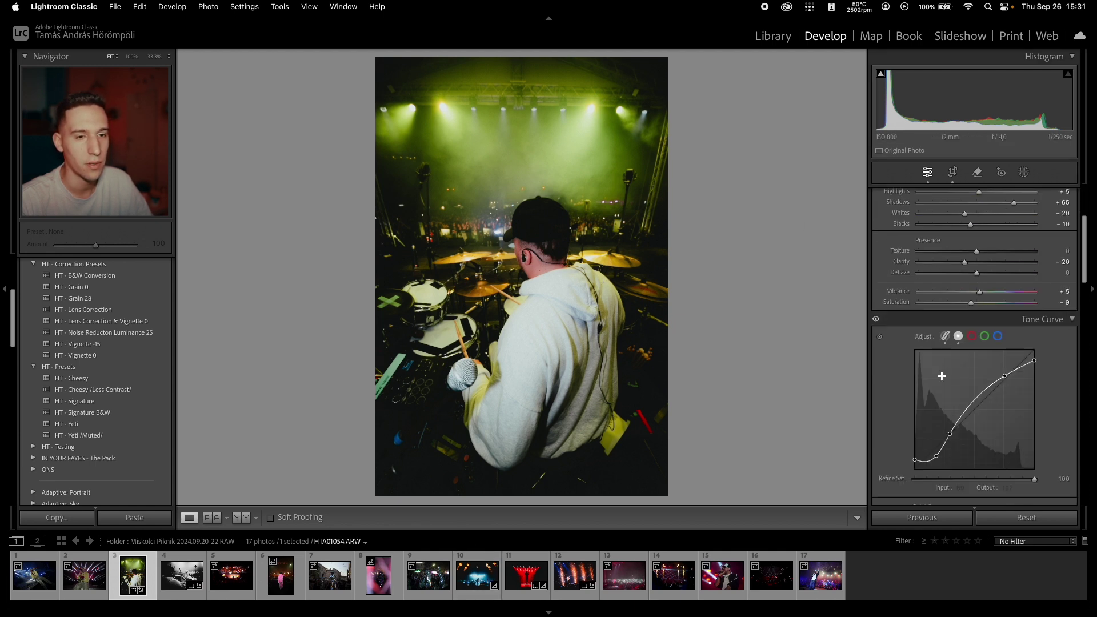
{"action": "left_click_drag", "start_coordinate": [915, 460], "coordinate": [877, 459]}
{"action": "left_click_drag", "start_coordinate": [873, 463], "coordinate": [862, 466]}
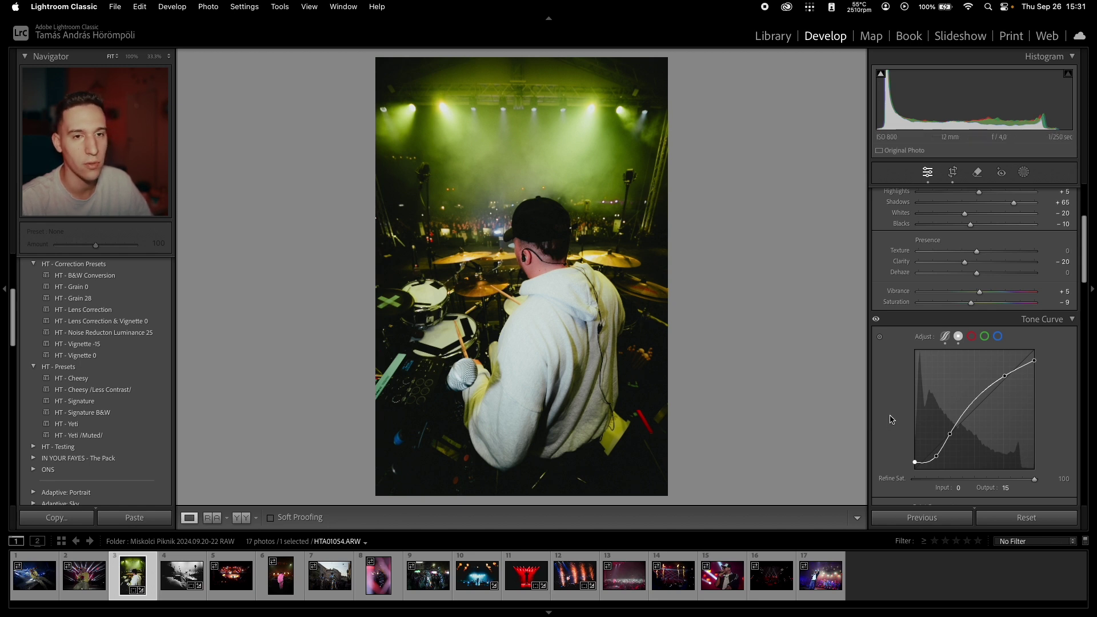
{"action": "scroll", "coordinate": [891, 420], "scroll_direction": "up", "scroll_amount": 3}
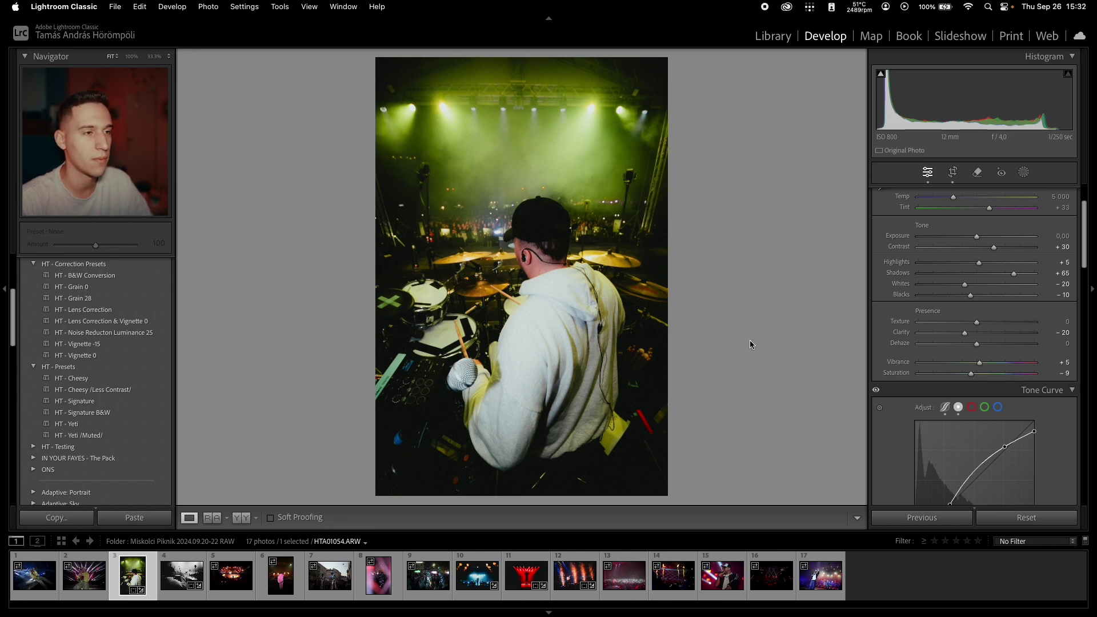
Apply the HT - Cheesy preset to the photo of the seated performer holding a rose, and set Exposure to +2,20.
{"action": "key", "text": "Left"}
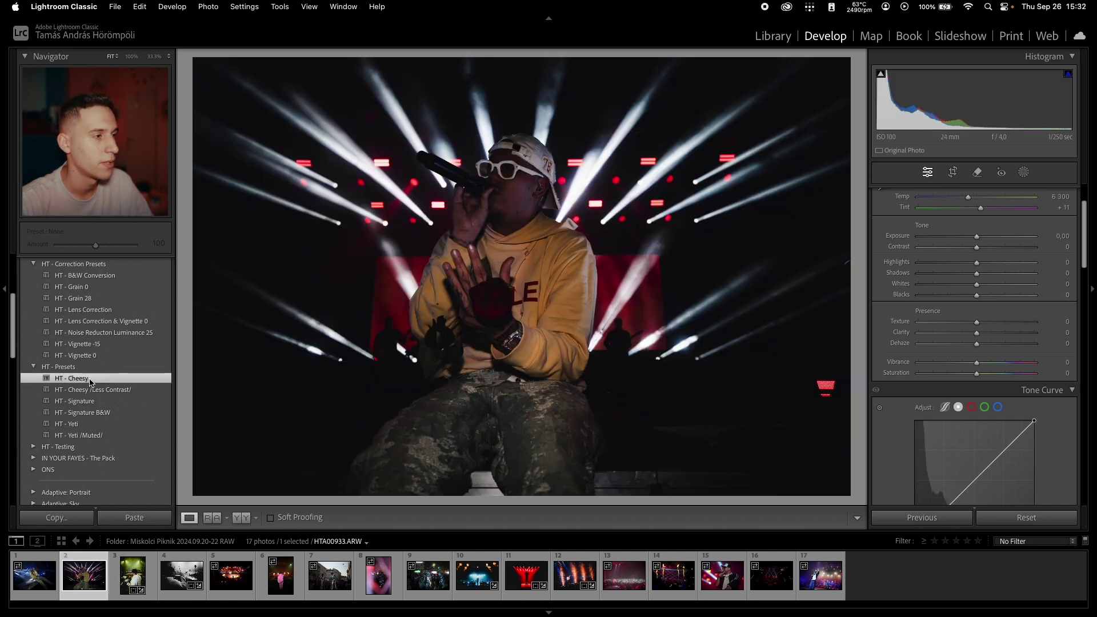
{"action": "left_click_drag", "start_coordinate": [987, 239], "coordinate": [999, 238]}
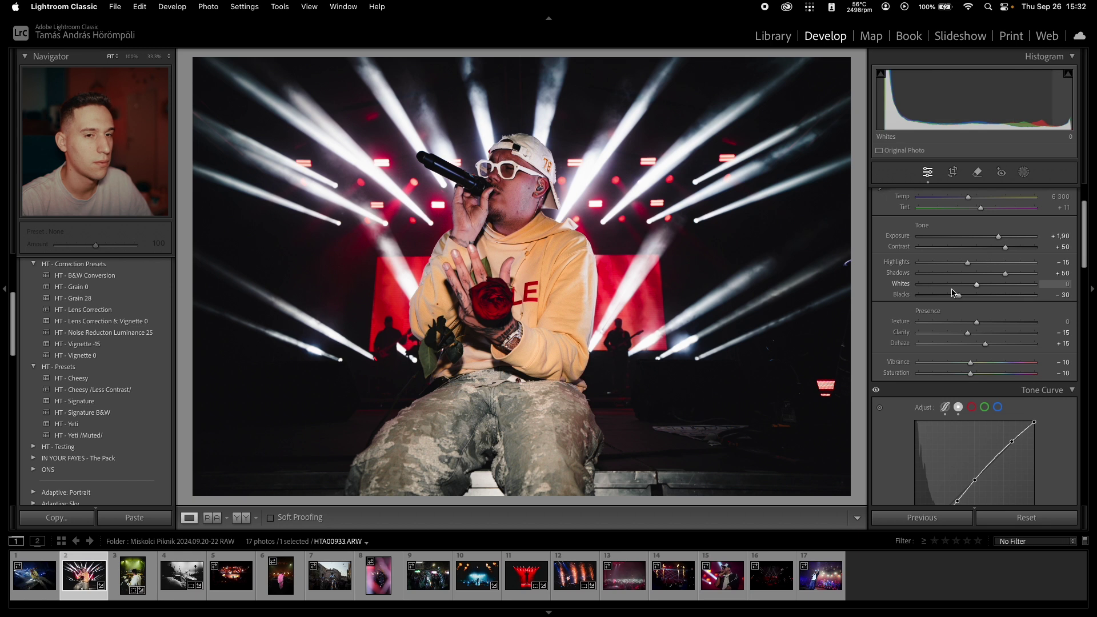
{"action": "scroll", "coordinate": [953, 292], "scroll_direction": "down", "scroll_amount": 1}
{"action": "scroll", "coordinate": [946, 300], "scroll_direction": "down", "scroll_amount": 1}
{"action": "left_click_drag", "start_coordinate": [1001, 228], "coordinate": [1005, 226]}
Crop the rose performer photo slightly tighter and adjust its framing around the seated performer.
{"action": "key", "text": "r"}
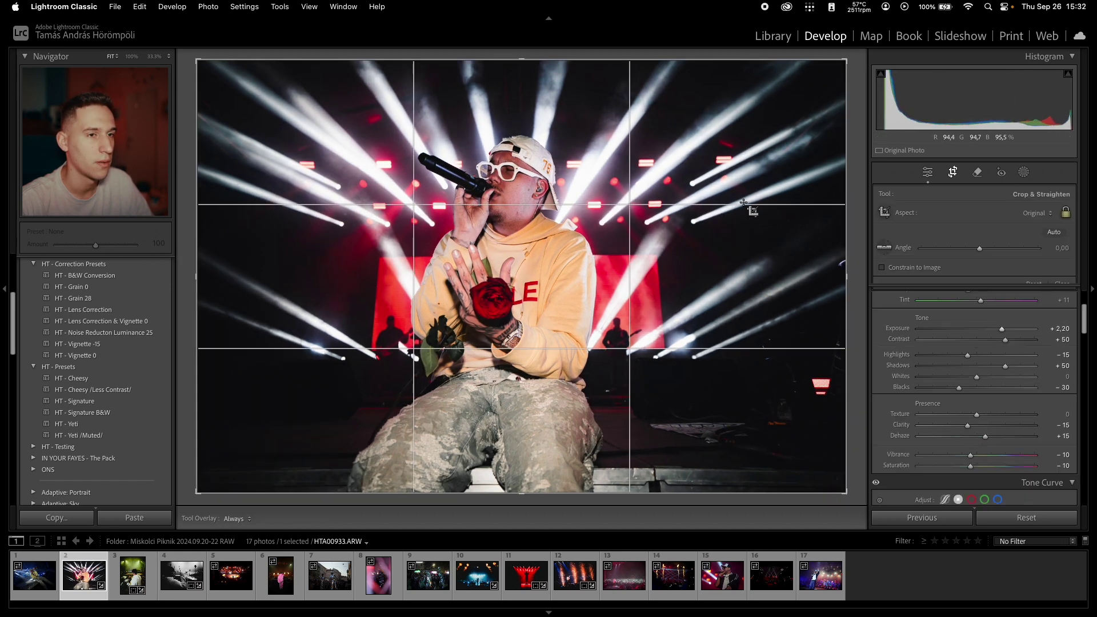
{"action": "left_click_drag", "start_coordinate": [840, 189], "coordinate": [811, 195]}
{"action": "mouse_move", "coordinate": [556, 146]}
{"action": "left_mouse_down"}
{"action": "mouse_move", "coordinate": [571, 84]}
{"action": "mouse_move", "coordinate": [562, 140]}
{"action": "left_mouse_up"}
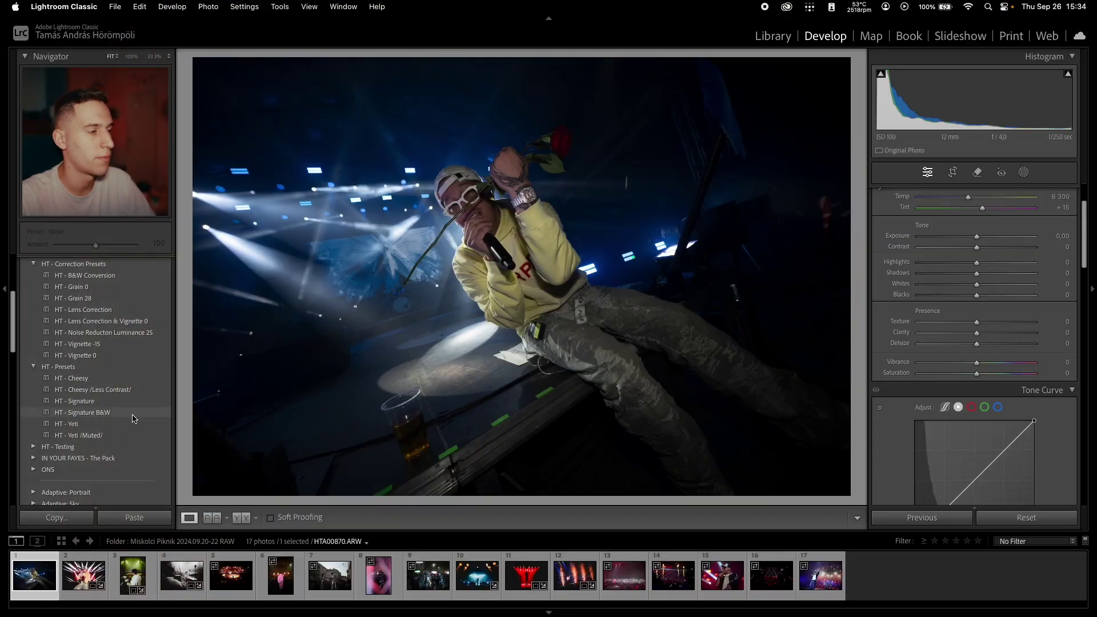
Apply the HT - Yeti preset to the blue-lit reclining performer photo, set Exposure to +1,25 and raise Highlights slightly.
{"action": "left_click", "coordinate": [129, 424]}
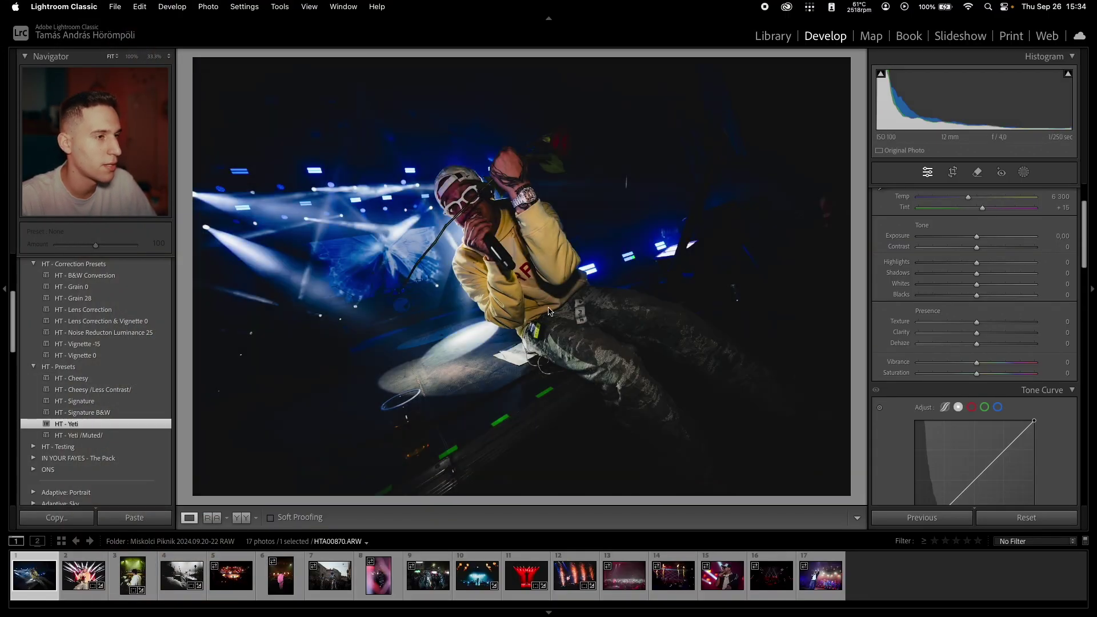
{"action": "left_click_drag", "start_coordinate": [983, 236], "coordinate": [992, 239]}
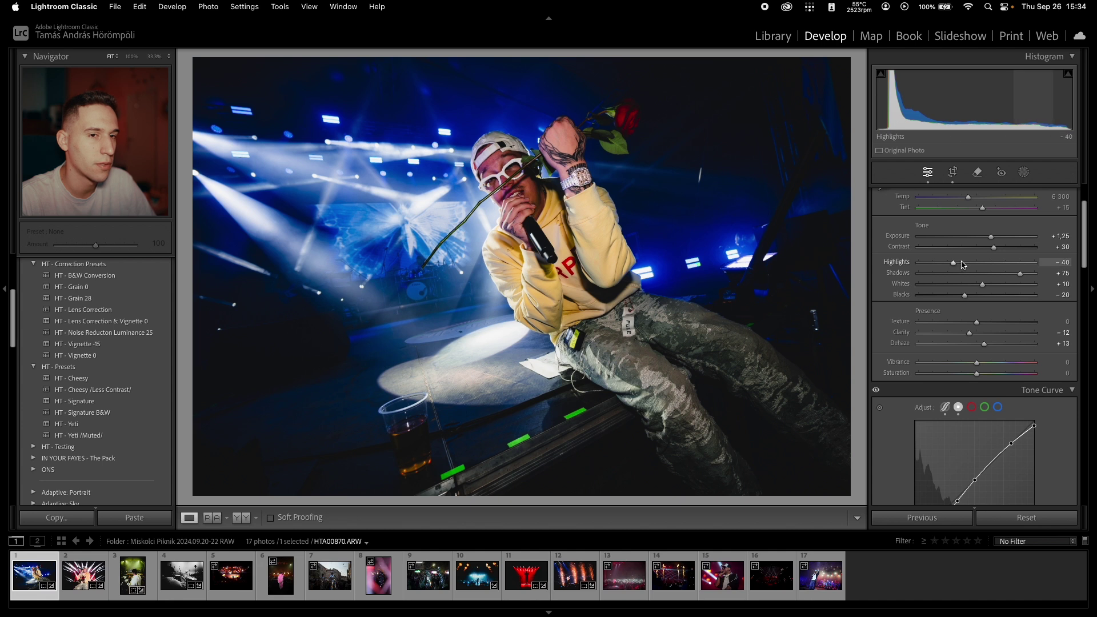
{"action": "left_click_drag", "start_coordinate": [964, 265], "coordinate": [968, 263]}
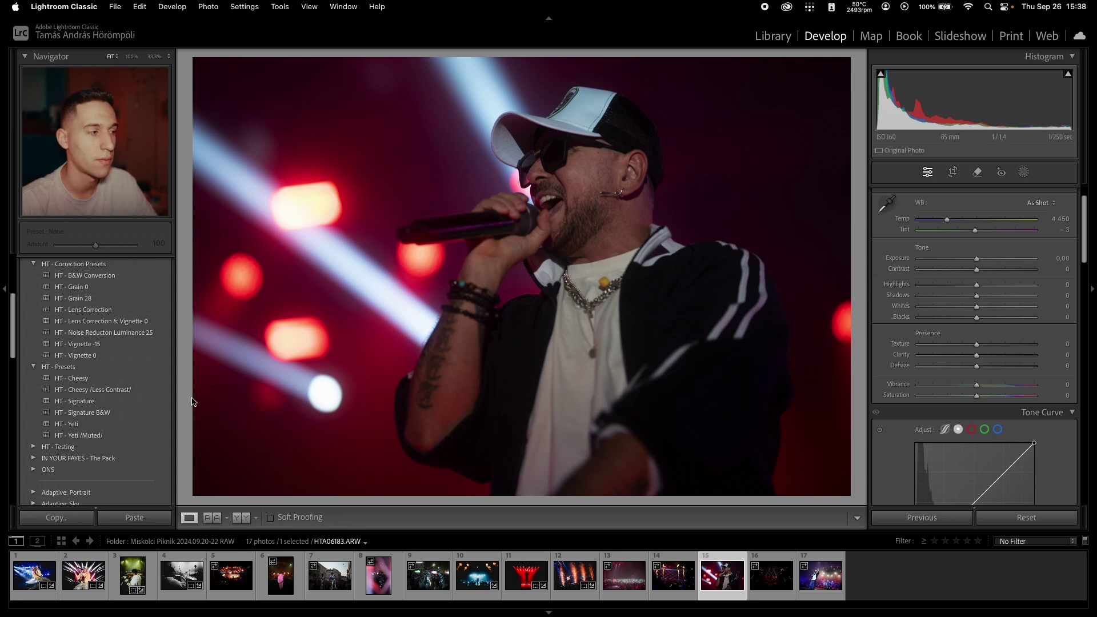
Try HT - Signature with Exposure +0,70 on the close-up of the singer in a cap, and replace it with HT - Cheesy at a slightly higher Exposure.
{"action": "left_click", "coordinate": [145, 401]}
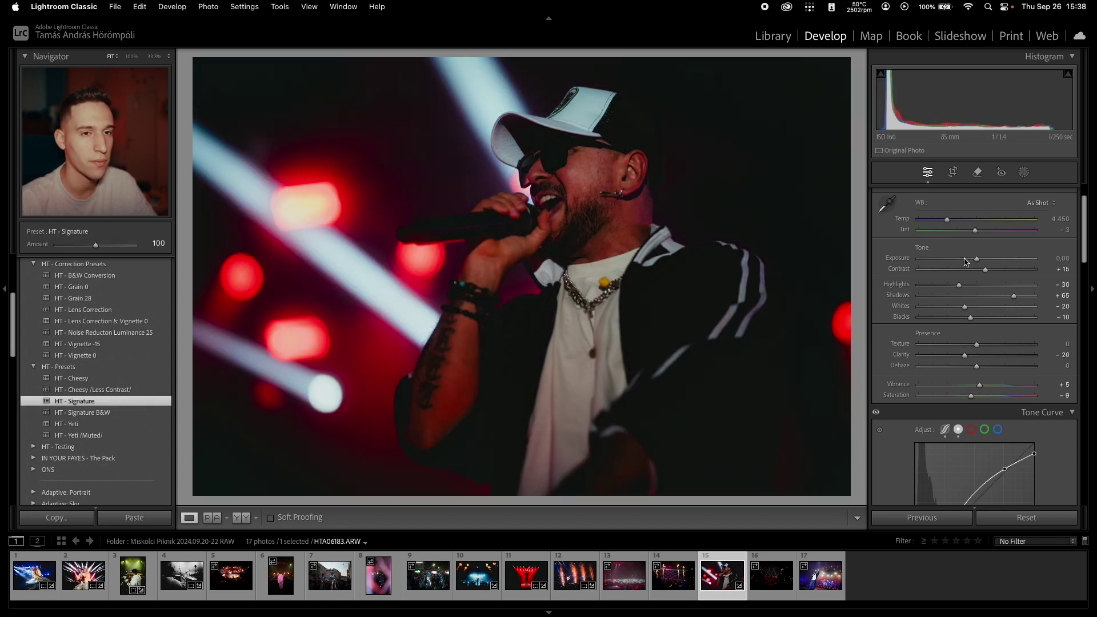
{"action": "left_click_drag", "start_coordinate": [976, 260], "coordinate": [985, 260]}
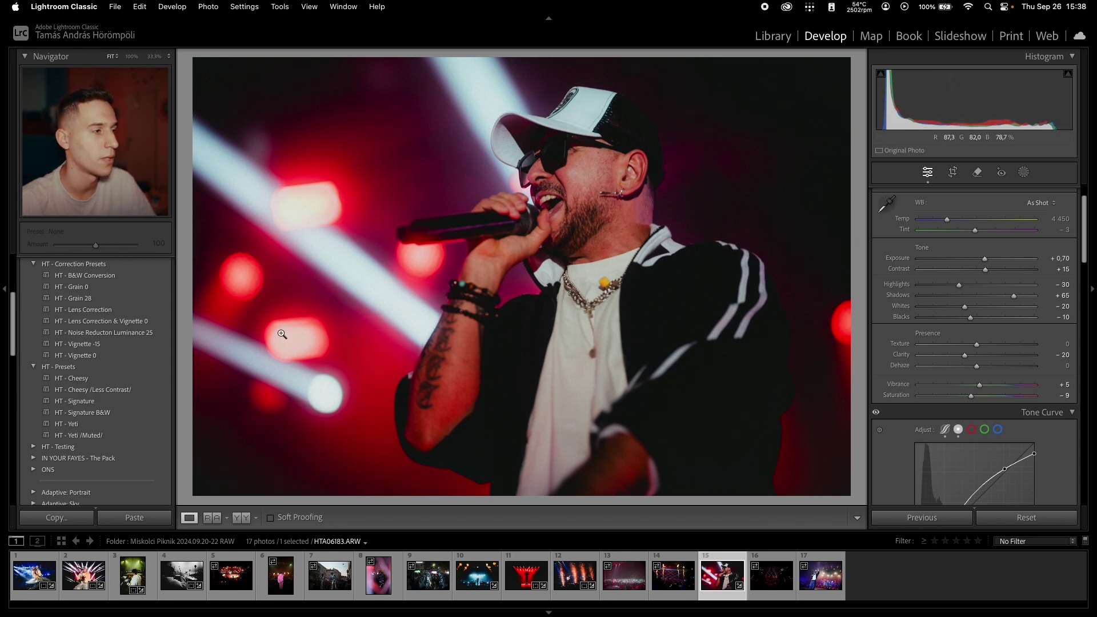
{"action": "left_click", "coordinate": [74, 378]}
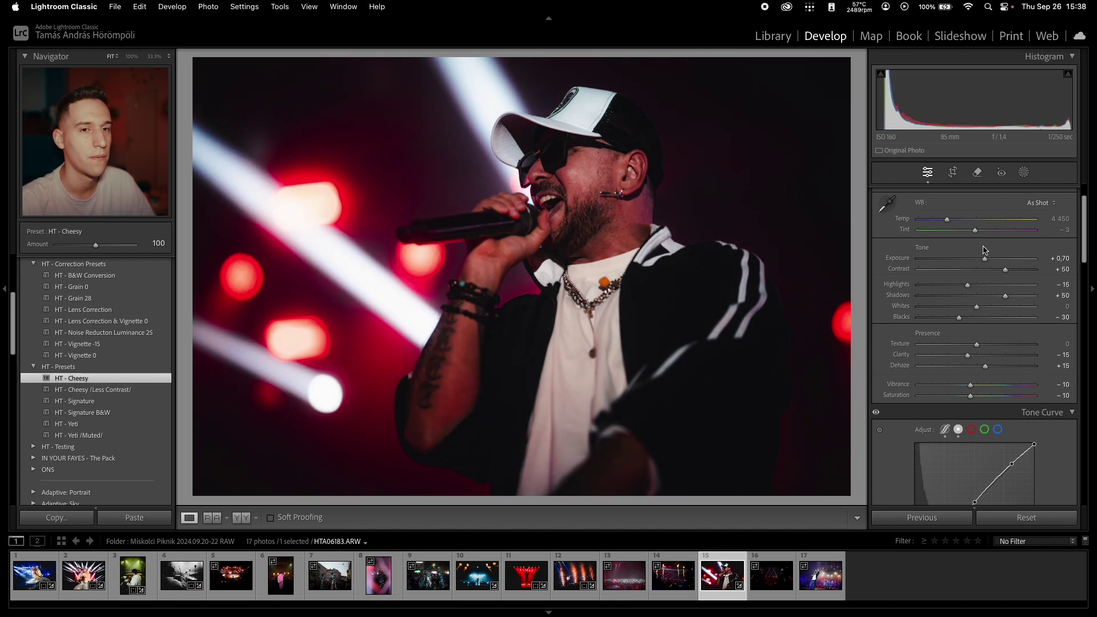
{"action": "left_click_drag", "start_coordinate": [985, 259], "coordinate": [989, 259]}
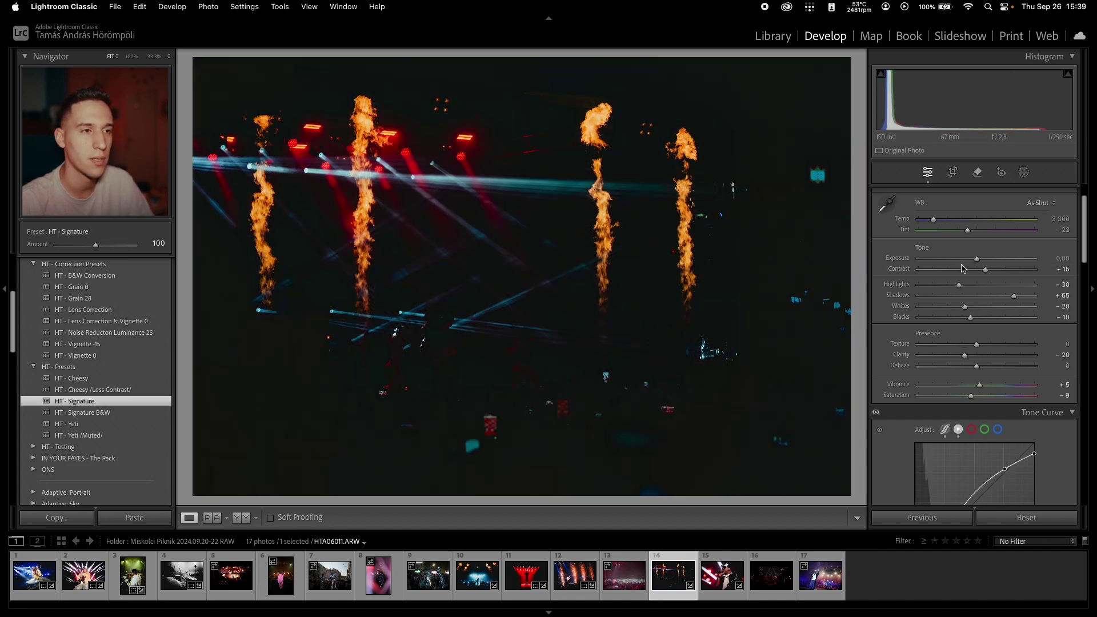
Set the flame columns photo's Exposure to +1,50, Highlights to −55 and Contrast to +45, and crop it slightly tighter.
{"action": "left_click_drag", "start_coordinate": [980, 261], "coordinate": [945, 285]}
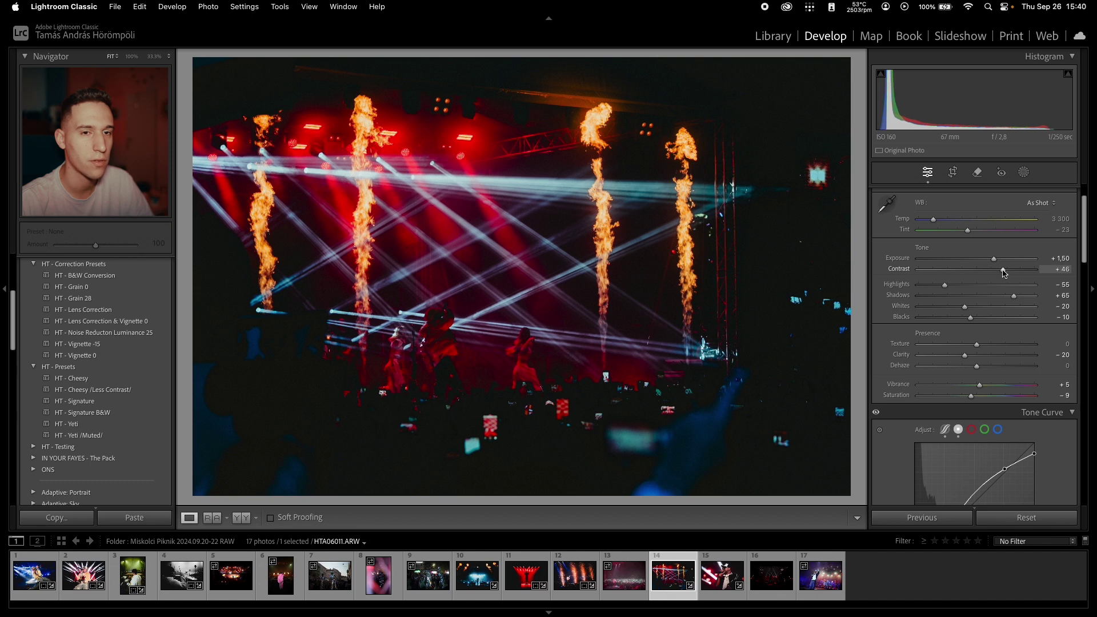
{"action": "left_click_drag", "start_coordinate": [1004, 273], "coordinate": [1002, 273]}
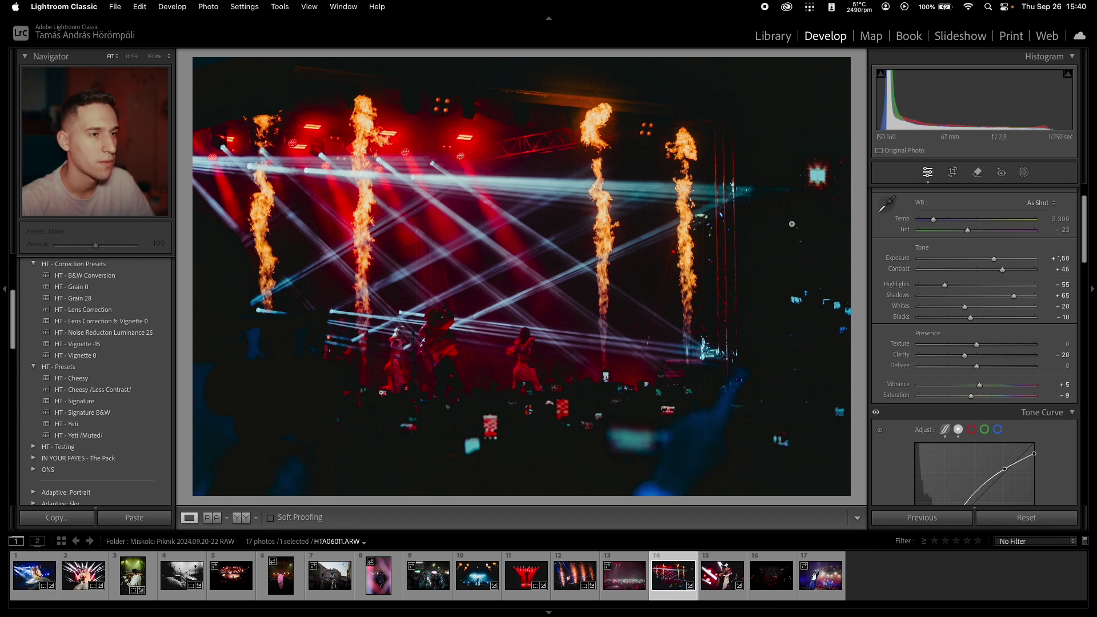
{"action": "key", "text": "r"}
{"action": "left_click_drag", "start_coordinate": [850, 58], "coordinate": [820, 76]}
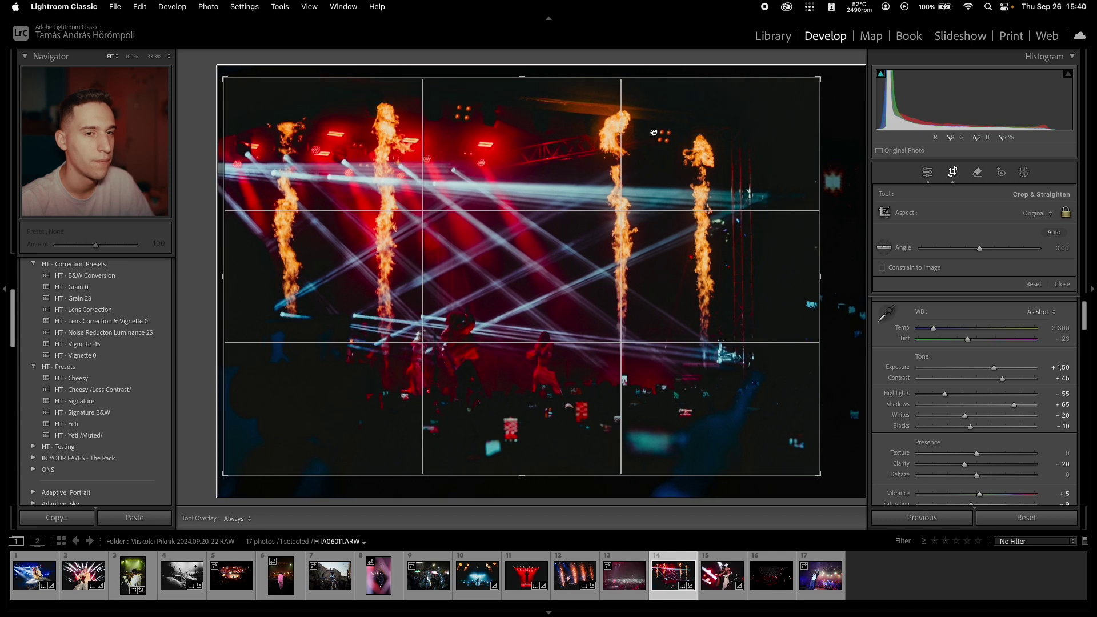
{"action": "key", "text": "Return"}
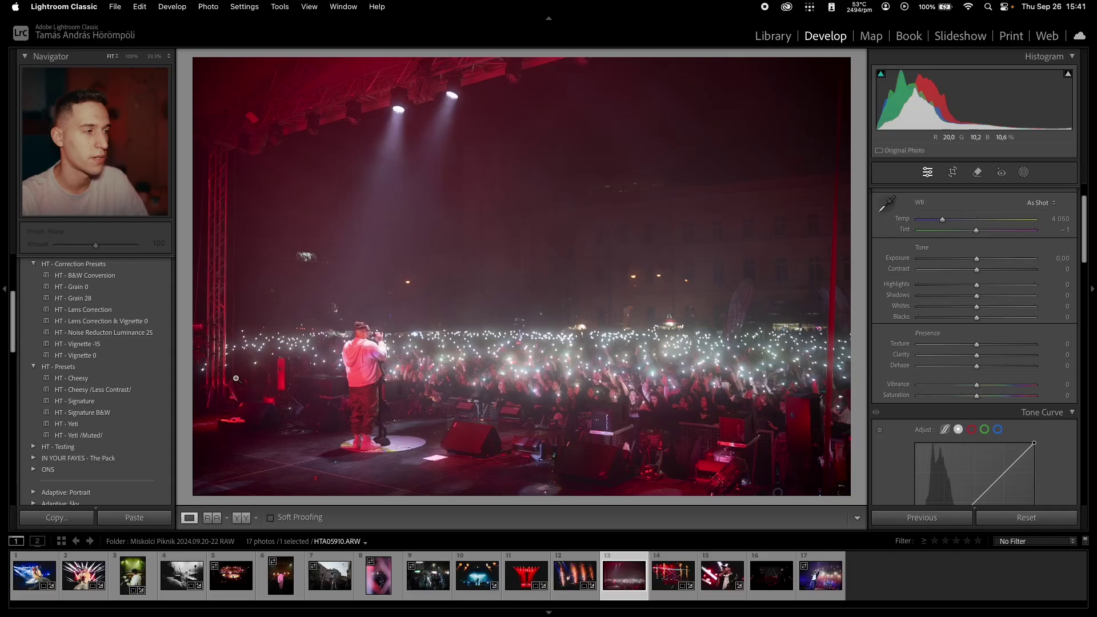
Apply the HT - Cheesy preset to the crowd-lights photo, set Exposure to +0,15, and crop it tighter at an angle of 0,43.
{"action": "left_click", "coordinate": [71, 378]}
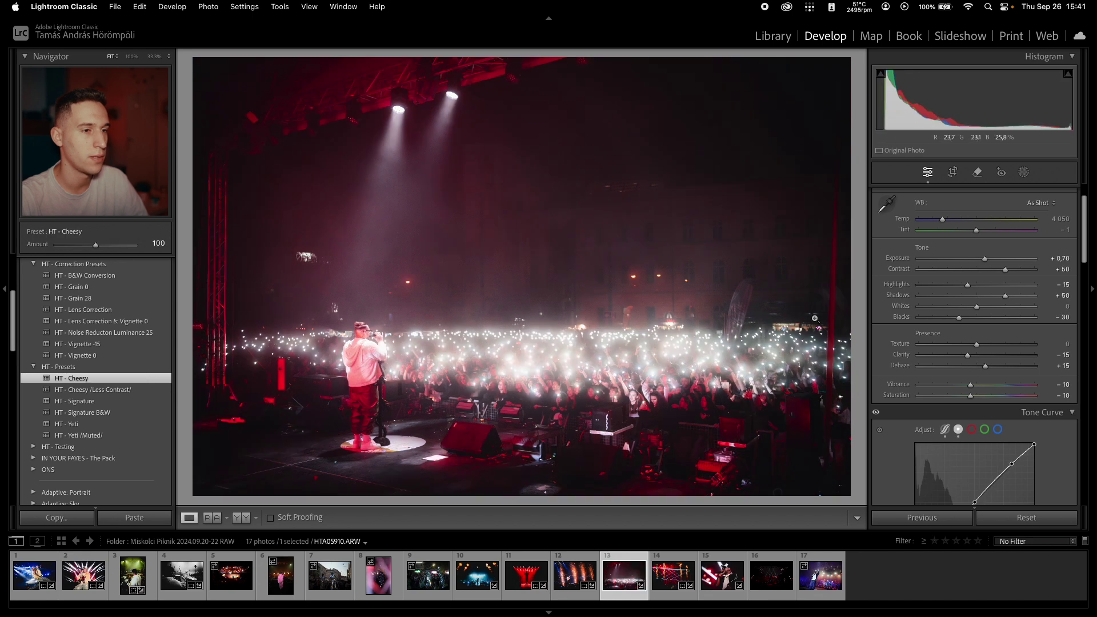
{"action": "left_click_drag", "start_coordinate": [983, 262], "coordinate": [978, 262]}
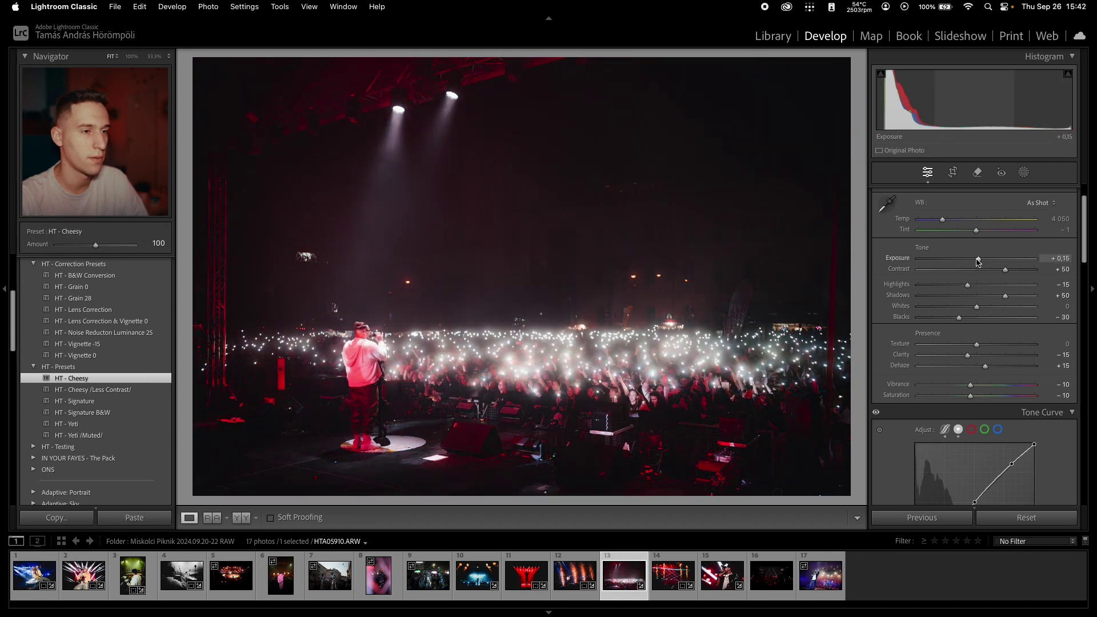
{"action": "key", "text": "r"}
{"action": "left_click_drag", "start_coordinate": [193, 232], "coordinate": [214, 232]}
{"action": "left_click_drag", "start_coordinate": [828, 229], "coordinate": [831, 234]}
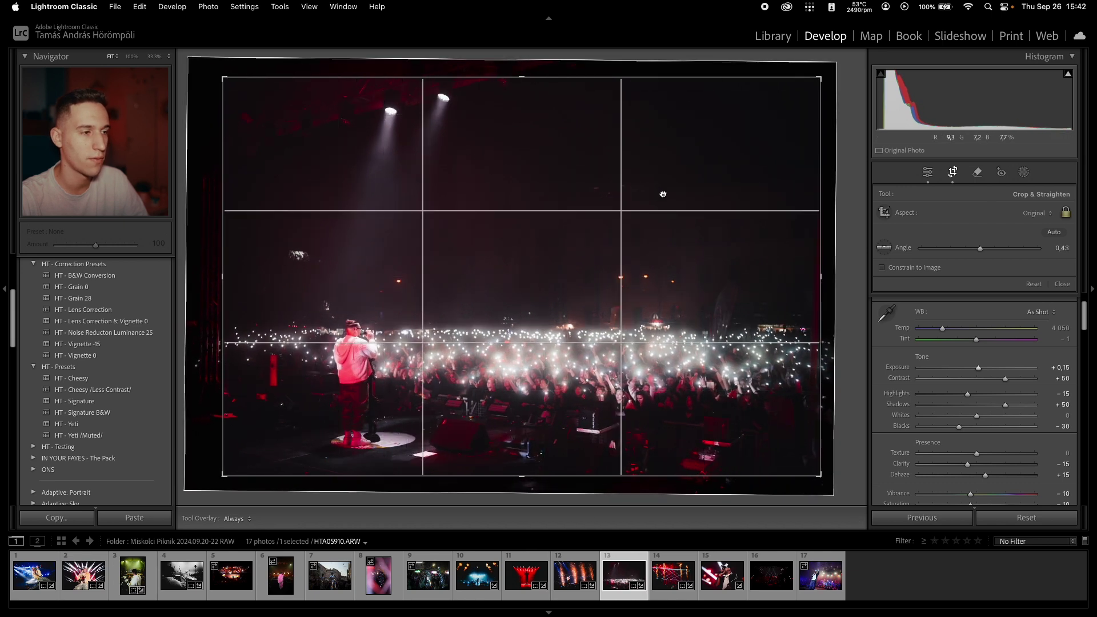
{"action": "key", "text": "Return"}
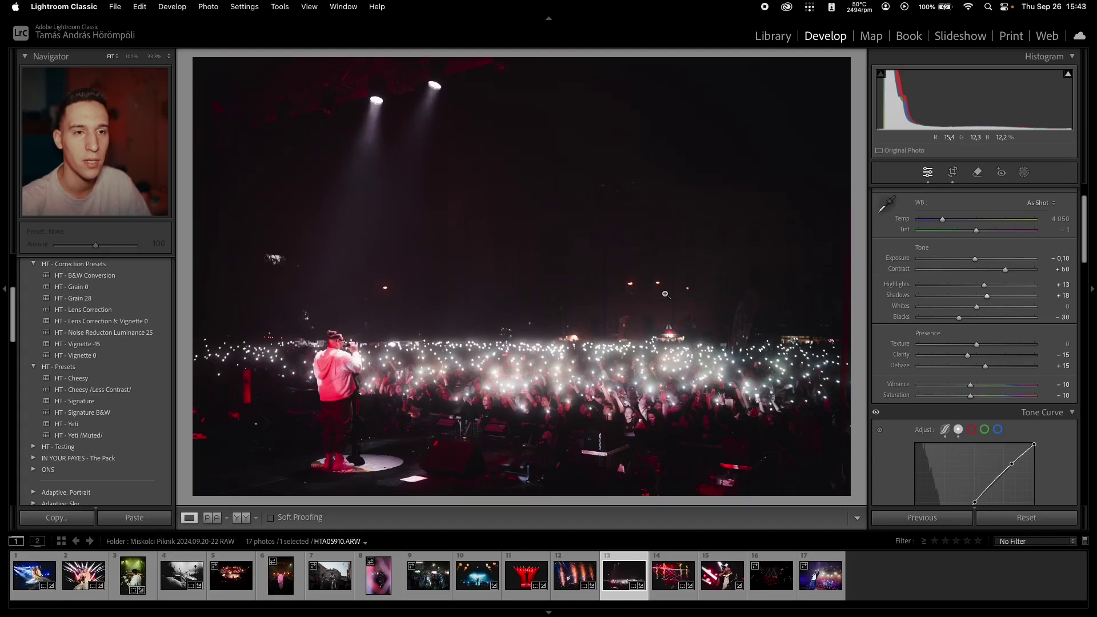
Try a warmer Temp on the crowd-lights photo and reset Temp to its original value.
{"action": "mouse_move", "coordinate": [942, 220]}
{"action": "left_mouse_down"}
{"action": "mouse_move", "coordinate": [964, 223]}
{"action": "mouse_move", "coordinate": [953, 224]}
{"action": "left_mouse_up"}
{"action": "double_click", "coordinate": [953, 225]}
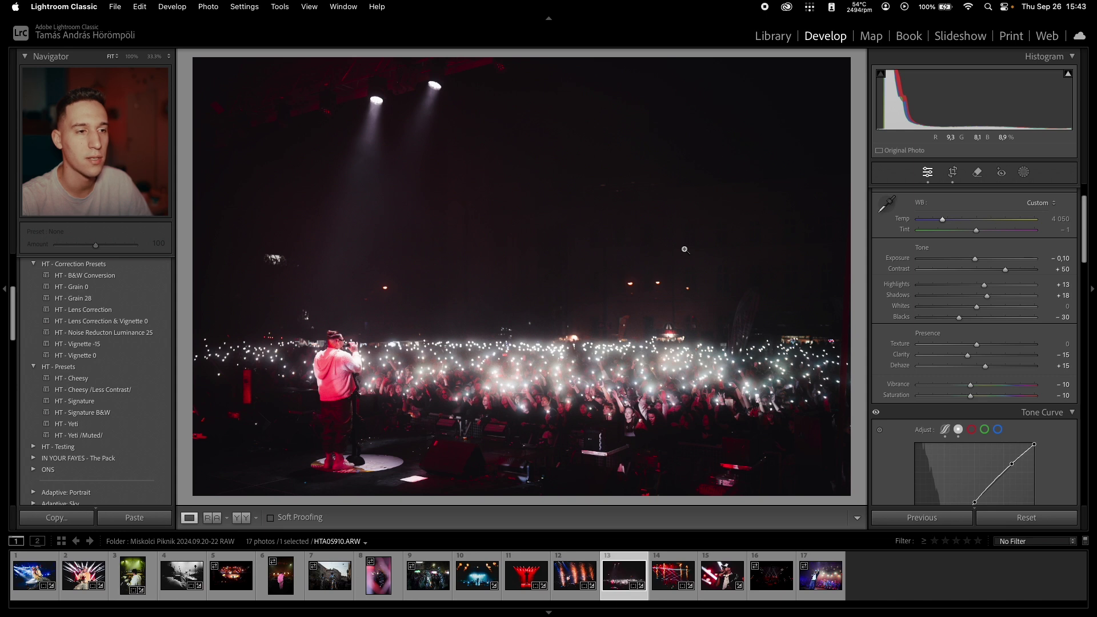
Apply the HT - Yeti preset to the last photo, the singer raising a hand, and crop it tighter with a slight rotation.
{"action": "key", "text": "End"}
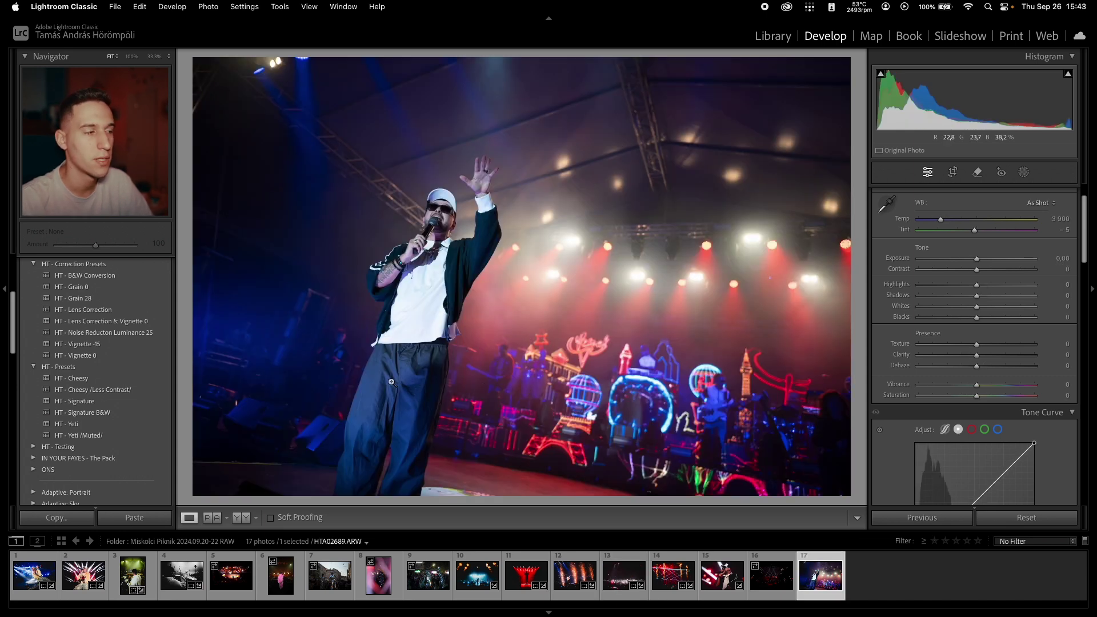
{"action": "left_click", "coordinate": [128, 424]}
{"action": "key", "text": "r"}
{"action": "left_click_drag", "start_coordinate": [800, 209], "coordinate": [794, 183]}
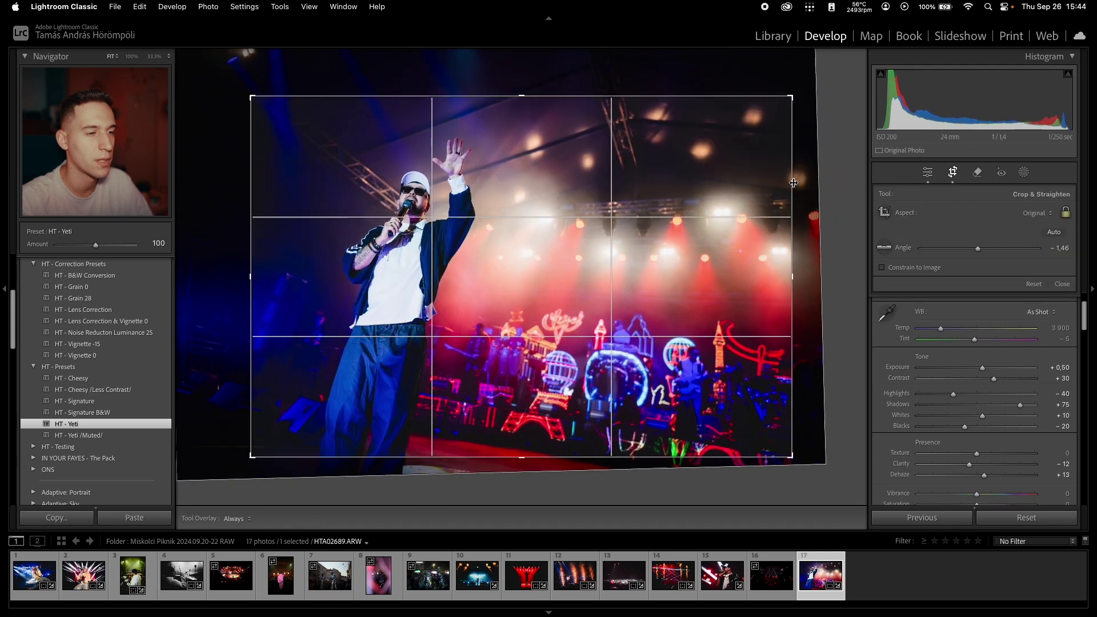
{"action": "key", "text": "r"}
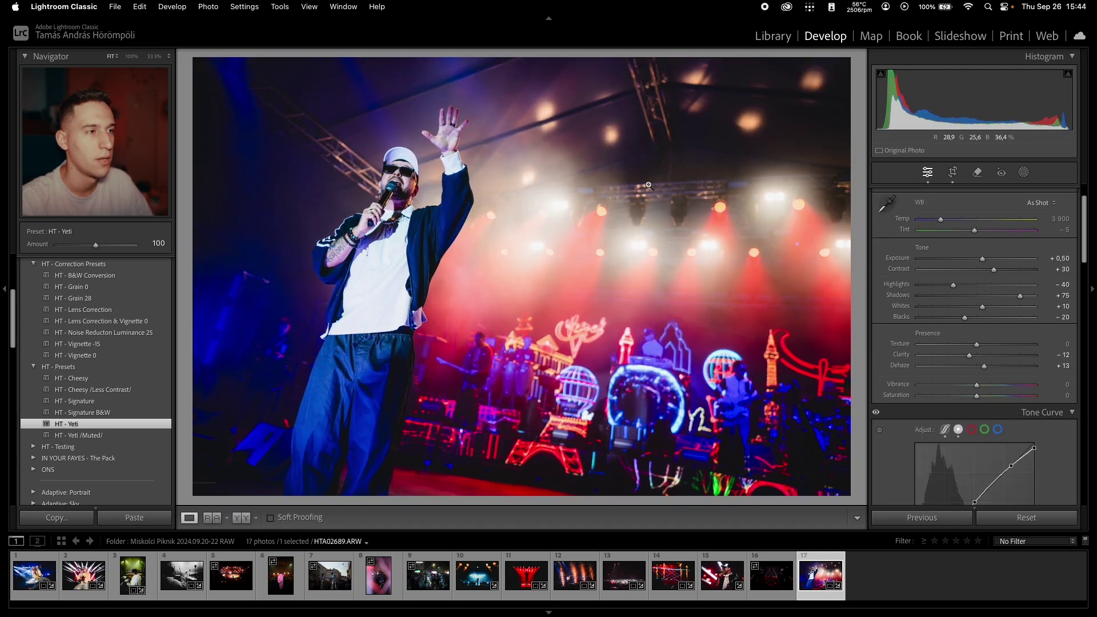
{"action": "key", "text": "r"}
{"action": "left_click_drag", "start_coordinate": [649, 185], "coordinate": [637, 176]}
{"action": "key", "text": "r"}
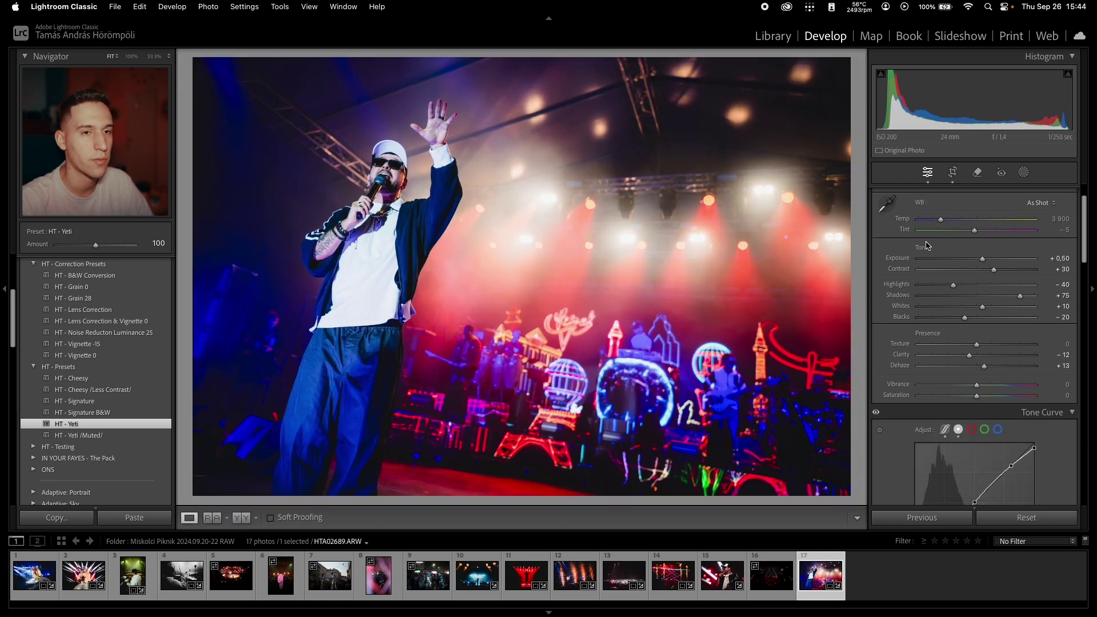
Warm the singer photo to a Temp of 5 081 and set its Exposure to +0,05.
{"action": "left_click_drag", "start_coordinate": [940, 219], "coordinate": [954, 219]}
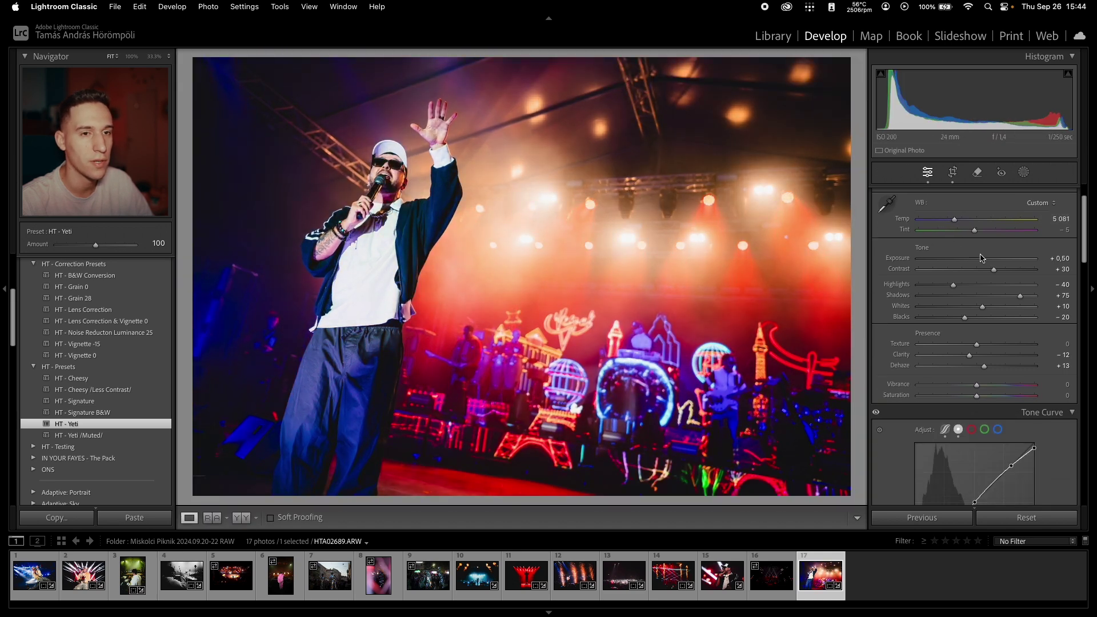
{"action": "left_click_drag", "start_coordinate": [982, 258], "coordinate": [976, 258]}
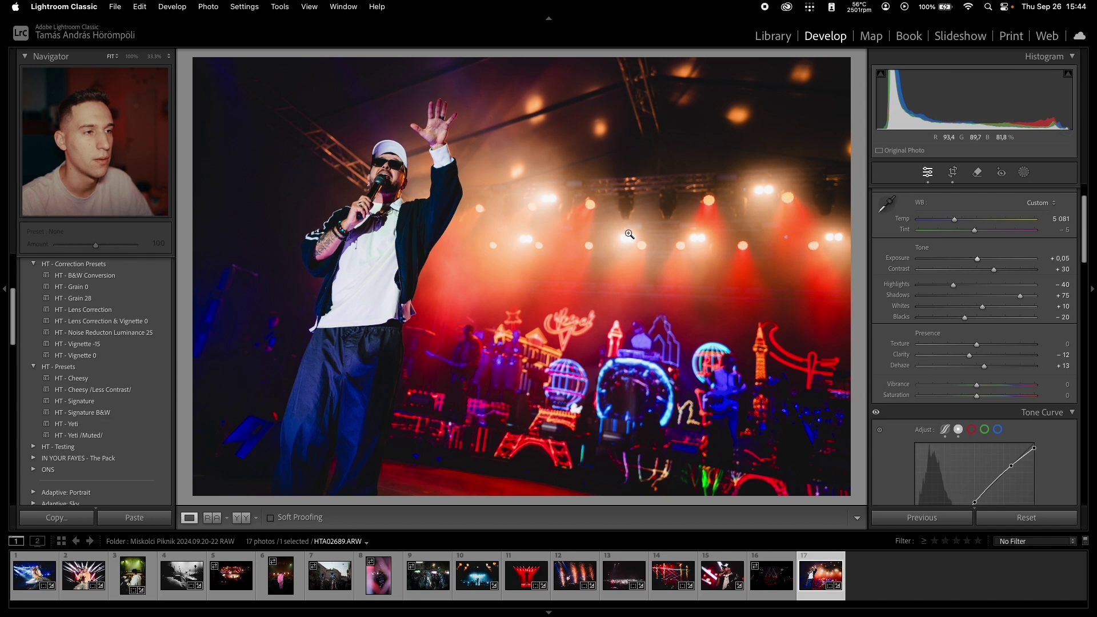
Try different crop framings around the singer, undo the last two changes, and set Temp to 5 575.
{"action": "key", "text": "r"}
{"action": "left_click_drag", "start_coordinate": [629, 234], "coordinate": [788, 226]}
{"action": "key", "text": "r"}
{"action": "key", "text": "r"}
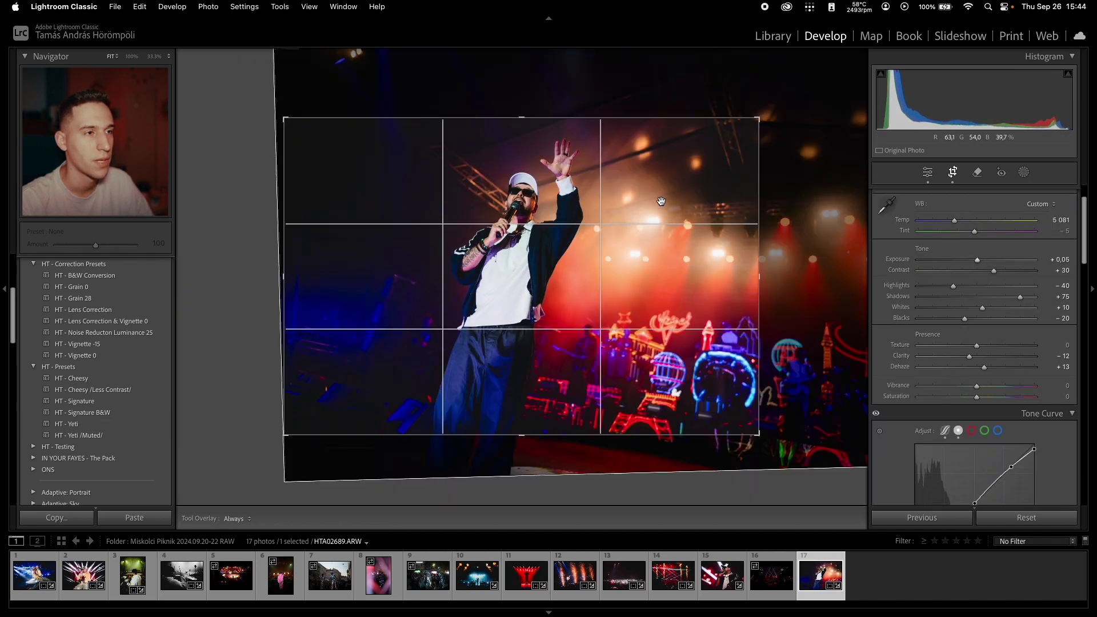
{"action": "left_click_drag", "start_coordinate": [664, 174], "coordinate": [620, 189]}
{"action": "key", "text": "r"}
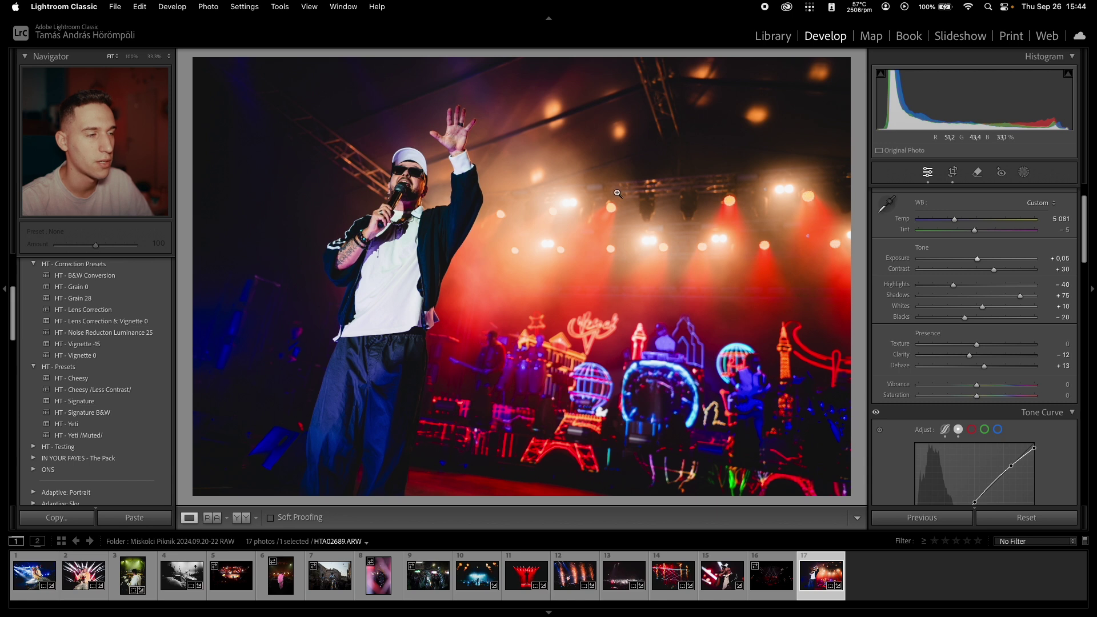
{"action": "key", "text": "ctrl+z"}
{"action": "key", "text": "ctrl+z"}
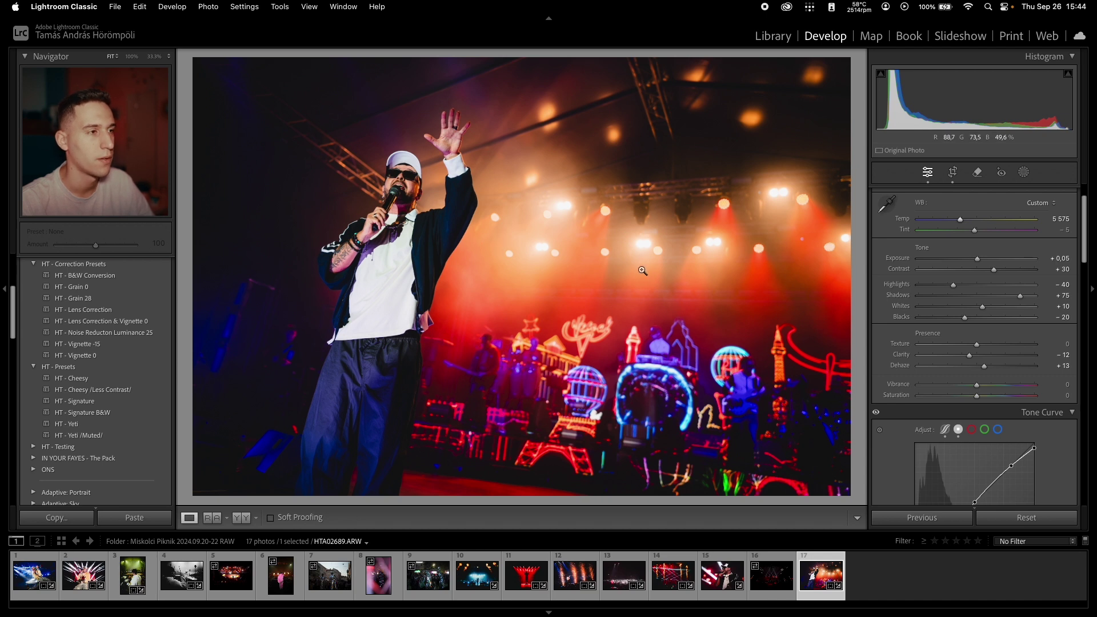
Add a radial mask centred on the singer, invert it, and set its Exposure to −0,66 to darken the surroundings.
{"action": "key", "text": "shift+m"}
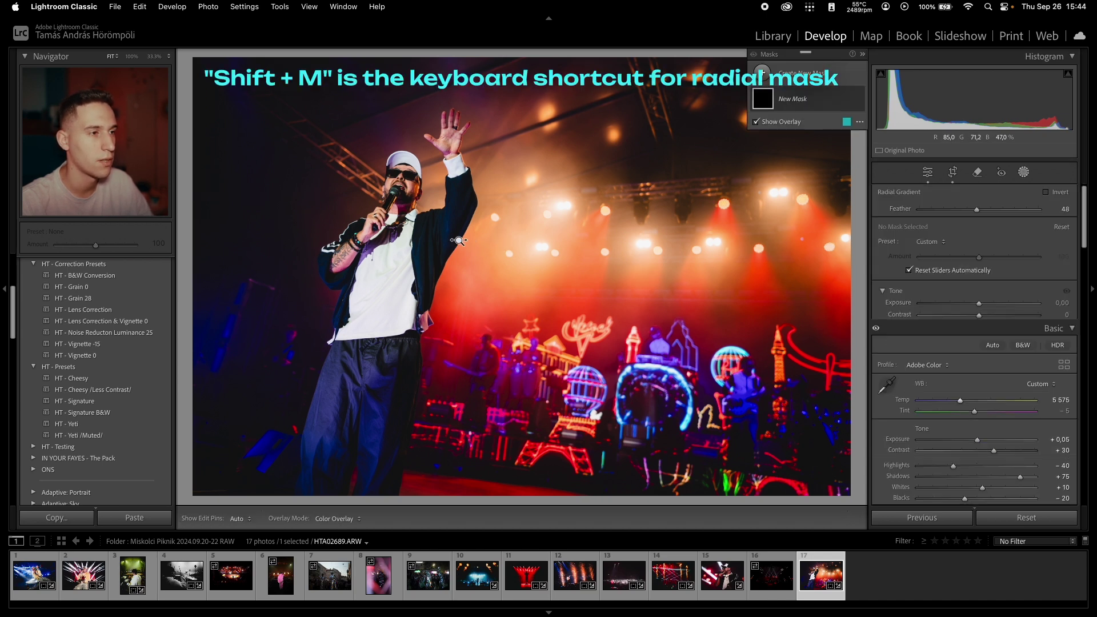
{"action": "left_click_drag", "start_coordinate": [402, 198], "coordinate": [583, 379]}
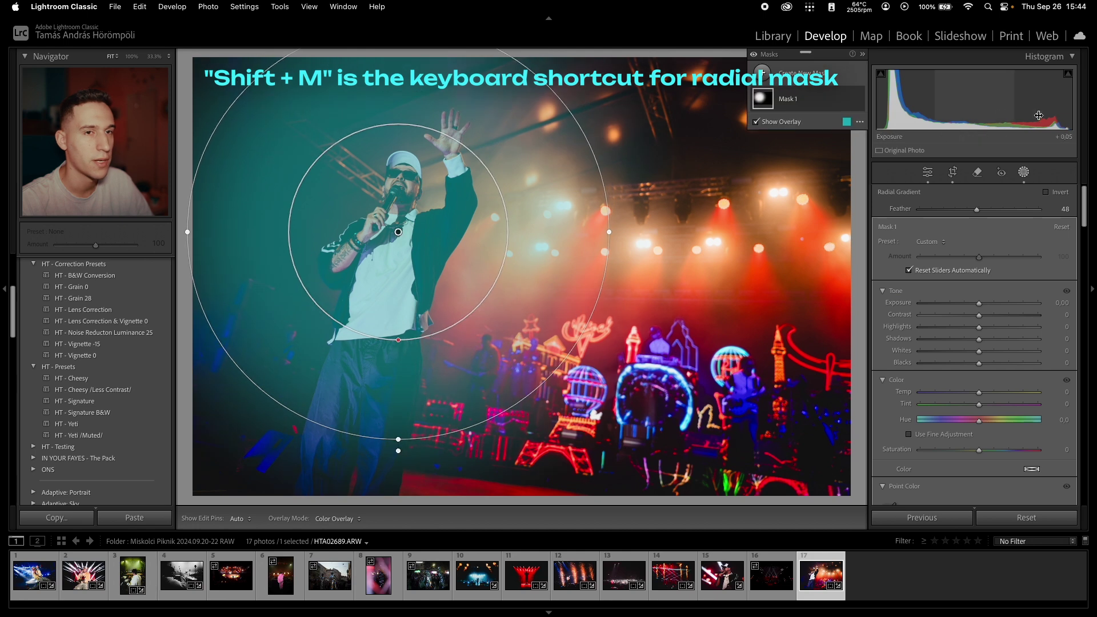
{"action": "left_click", "coordinate": [1061, 193]}
{"action": "left_click_drag", "start_coordinate": [979, 302], "coordinate": [969, 306]}
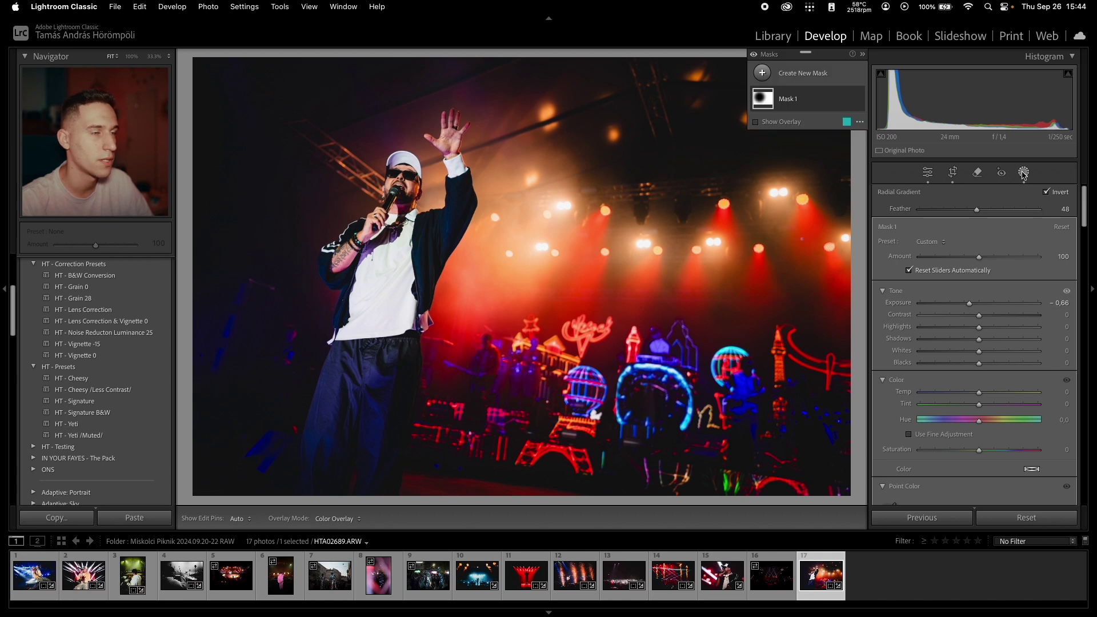
Compare the singer photo with and without the mask, and against its unedited version.
{"action": "left_click", "coordinate": [753, 56]}
{"action": "left_click", "coordinate": [753, 56]}
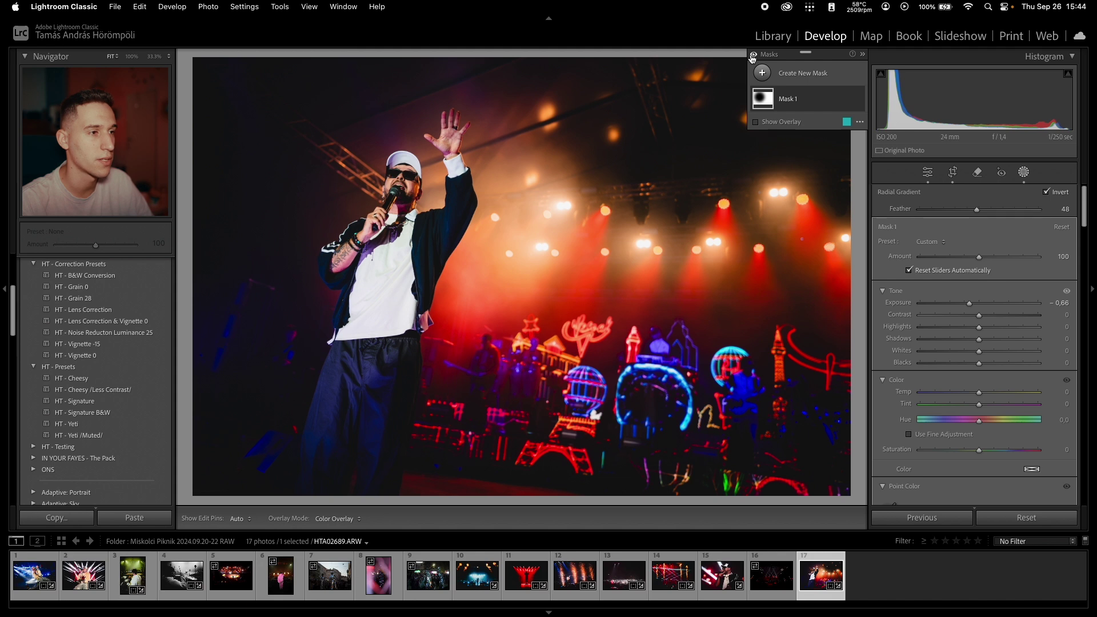
{"action": "key", "text": "y"}
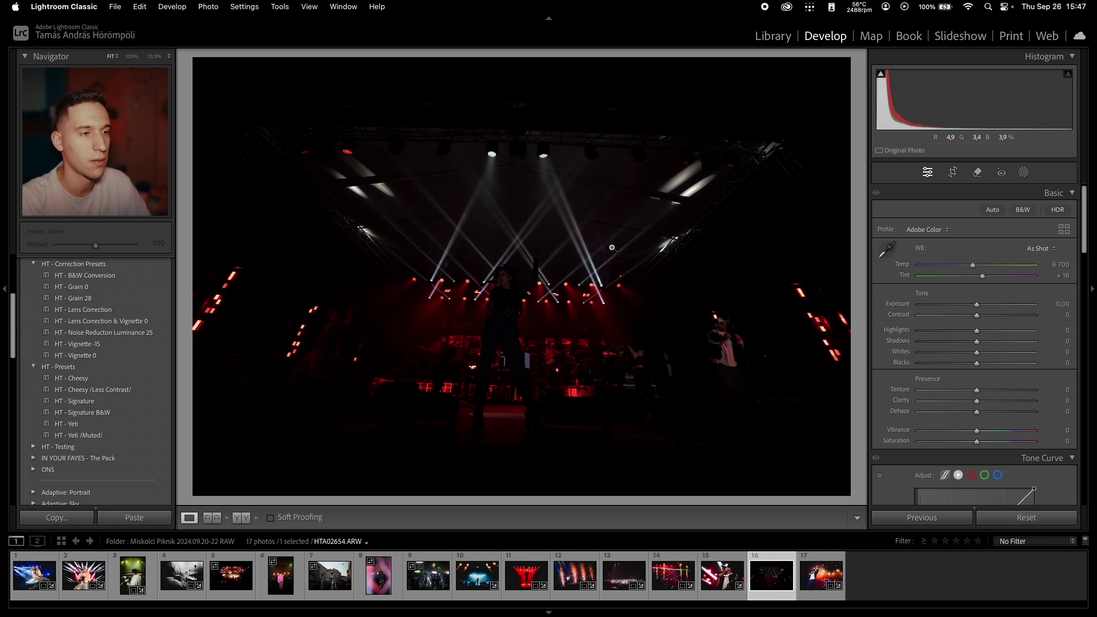
Apply the HT - Signature preset to the dark red stage photo, set Exposure to +3,90, and crop it tighter at an angle of −1,39.
{"action": "left_click", "coordinate": [136, 404]}
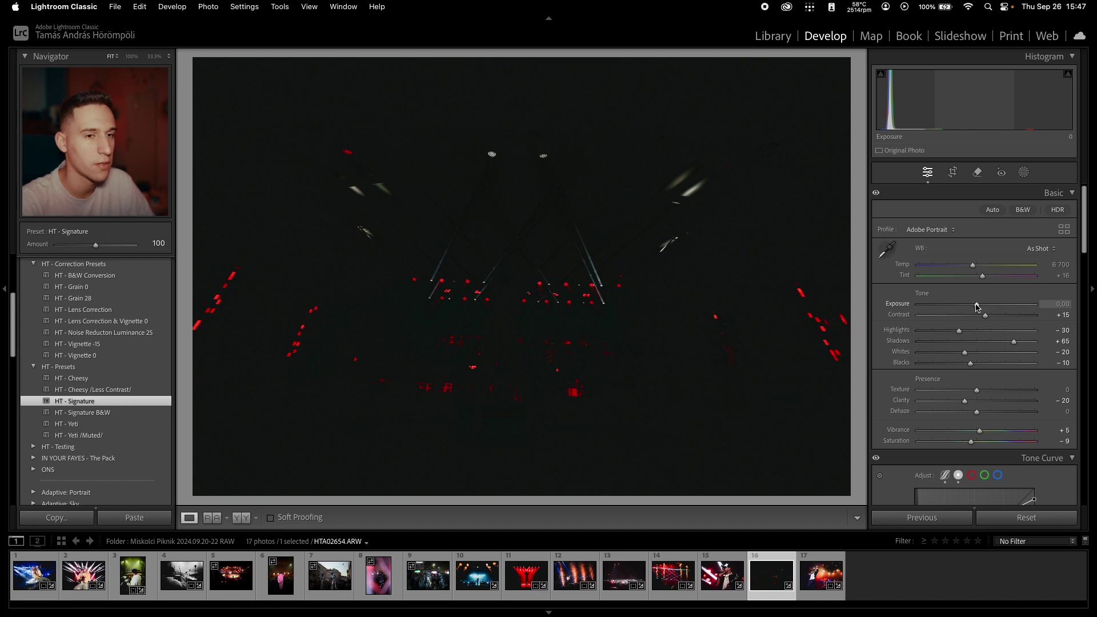
{"action": "left_click_drag", "start_coordinate": [977, 307], "coordinate": [1023, 308]}
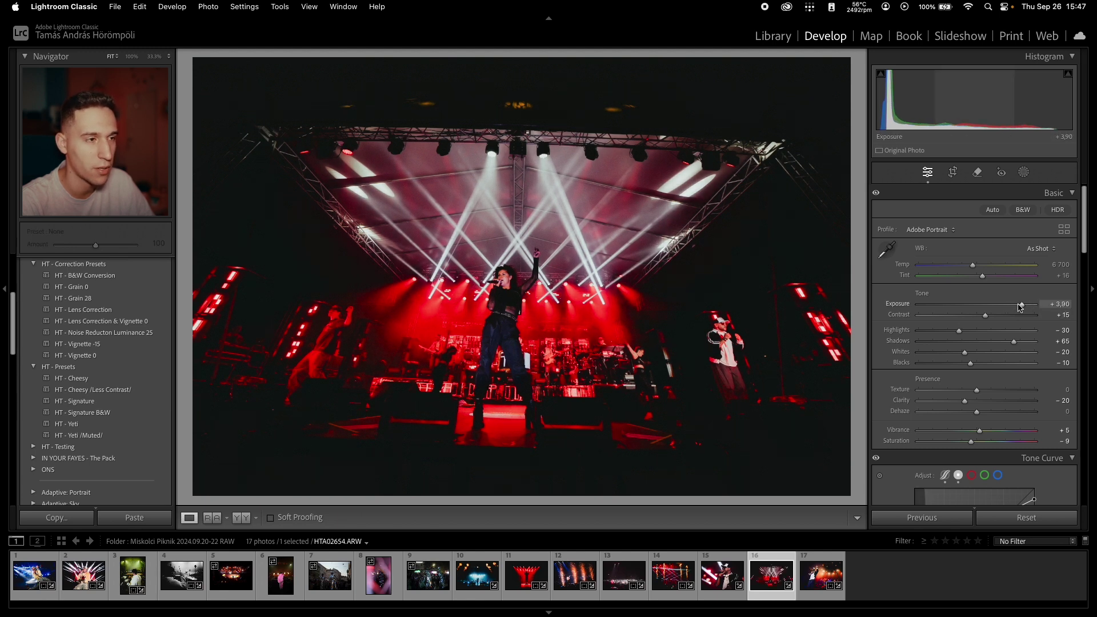
{"action": "key", "text": "r"}
{"action": "left_click_drag", "start_coordinate": [814, 173], "coordinate": [813, 160]}
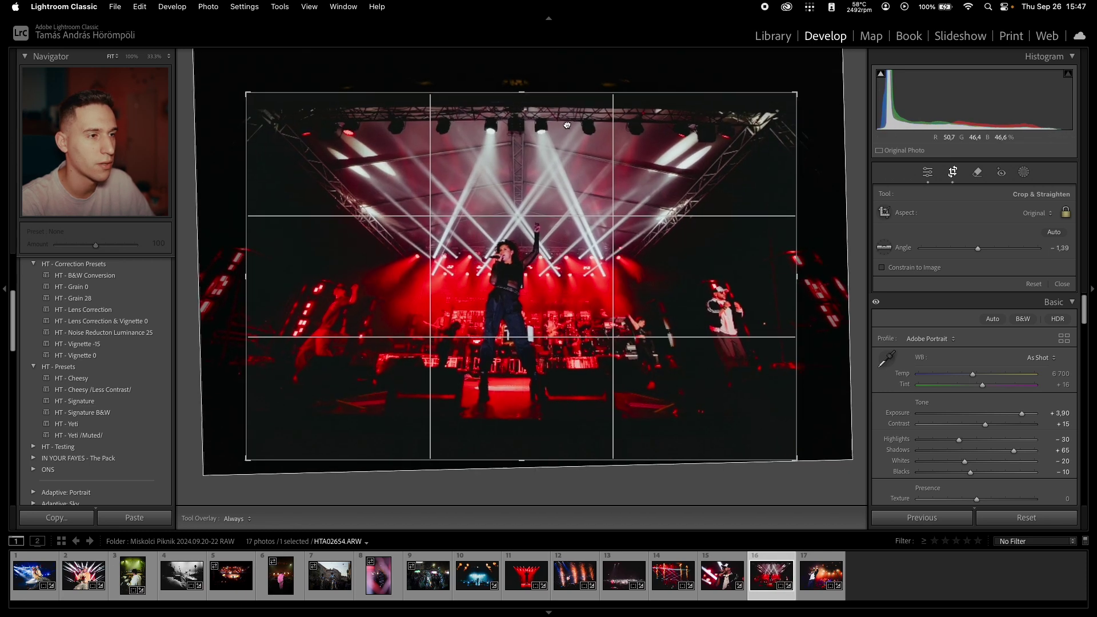
{"action": "key", "text": "Return"}
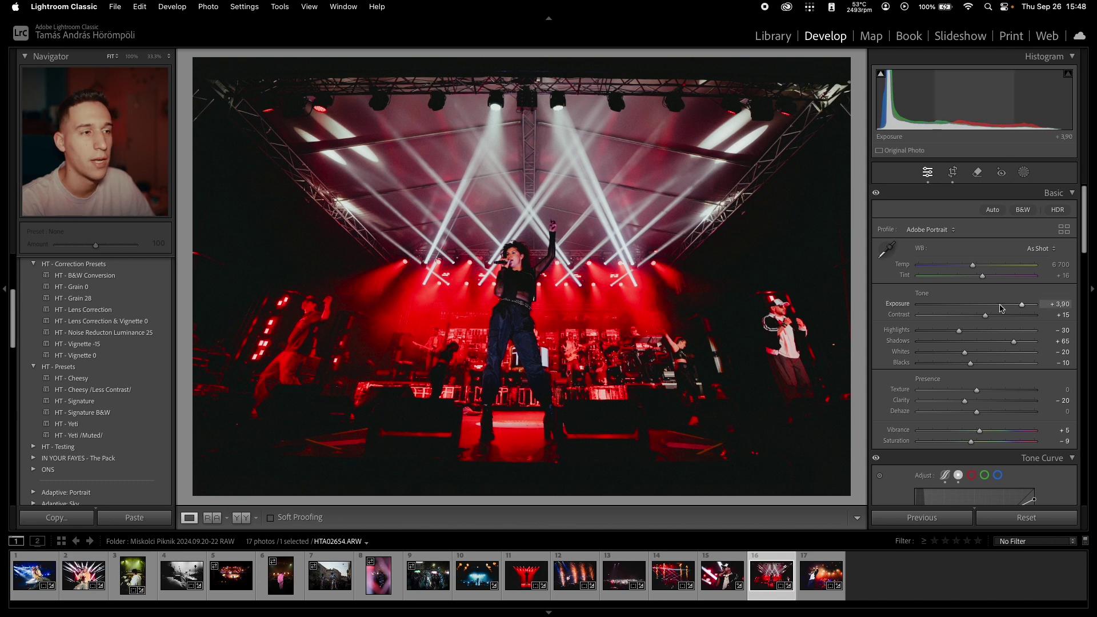
Run AI Denoise on the red stage photo with an amount of 45.
{"action": "scroll", "coordinate": [1013, 309], "scroll_direction": "down", "scroll_amount": 10}
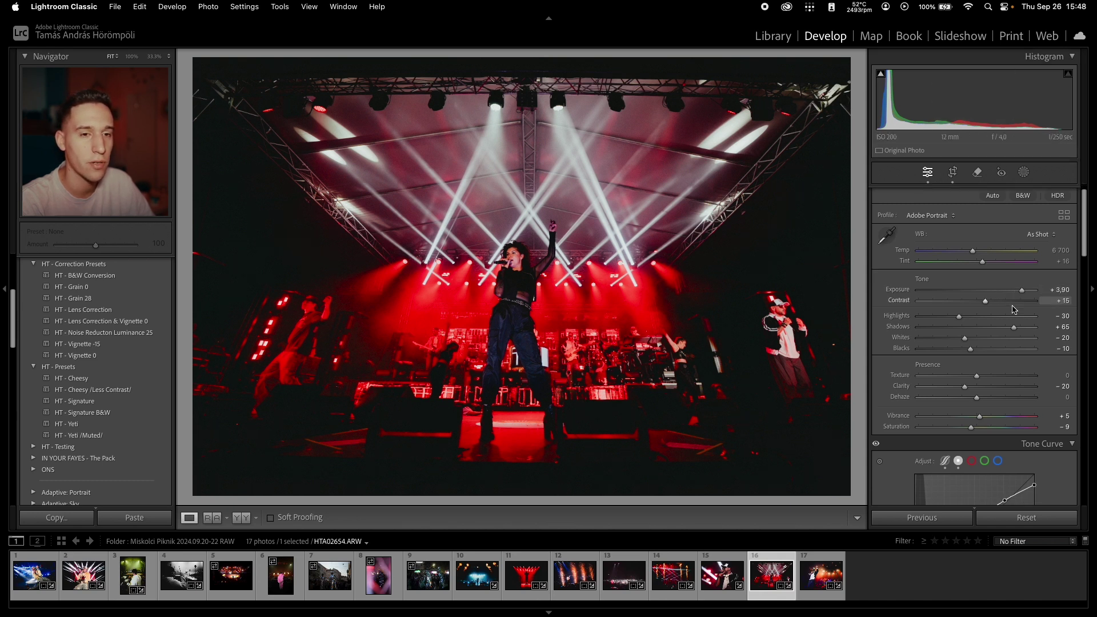
{"action": "left_click", "coordinate": [902, 371]}
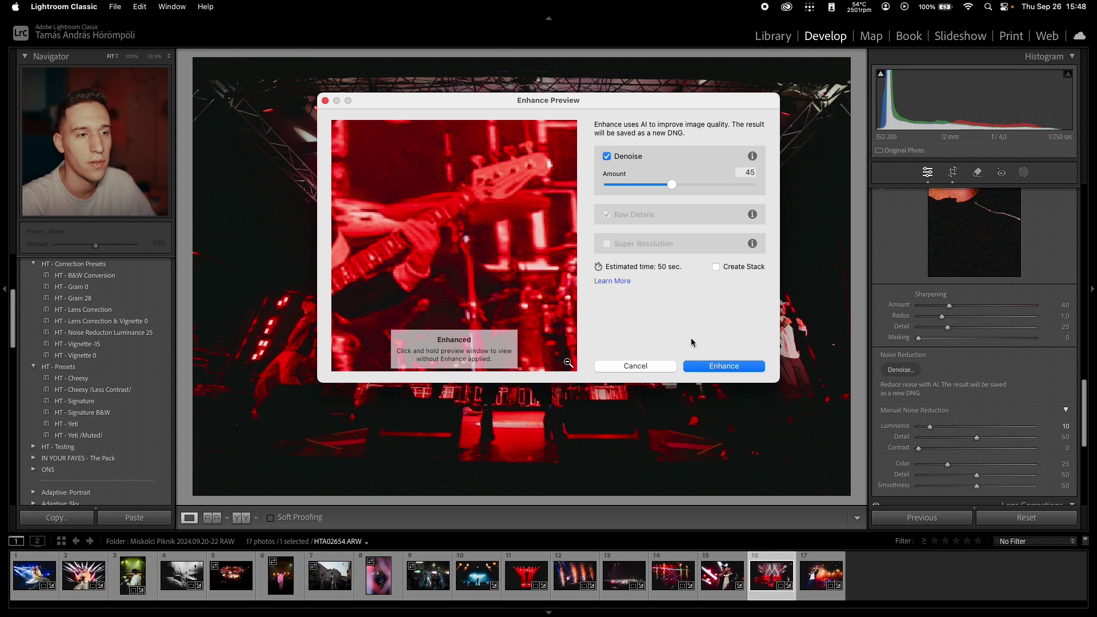
{"action": "left_click", "coordinate": [712, 369]}
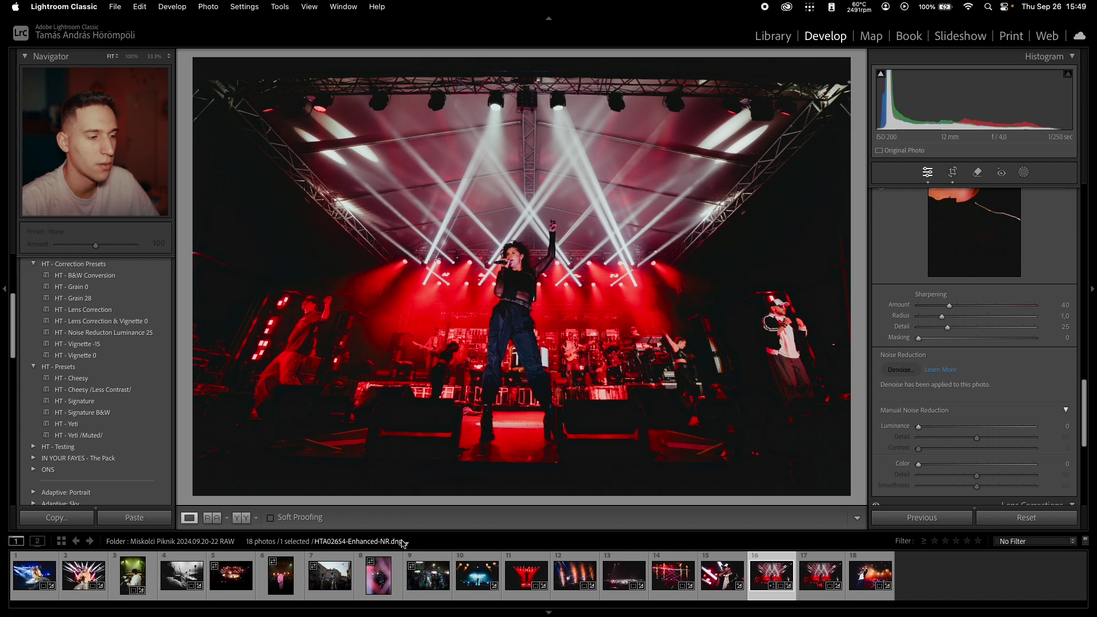
Compare the denoised photo with its original RAW side by side in Reference View, zoomed in on the singer.
{"action": "key", "text": "Right"}
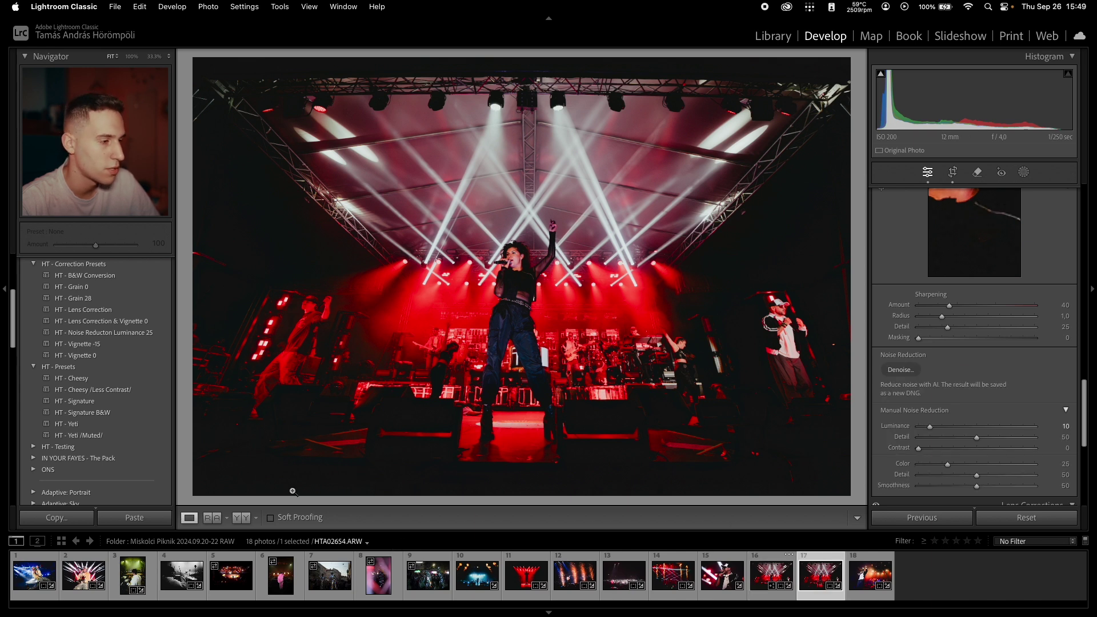
{"action": "left_click", "coordinate": [241, 518]}
{"action": "left_click_drag", "start_coordinate": [771, 574], "coordinate": [403, 320]}
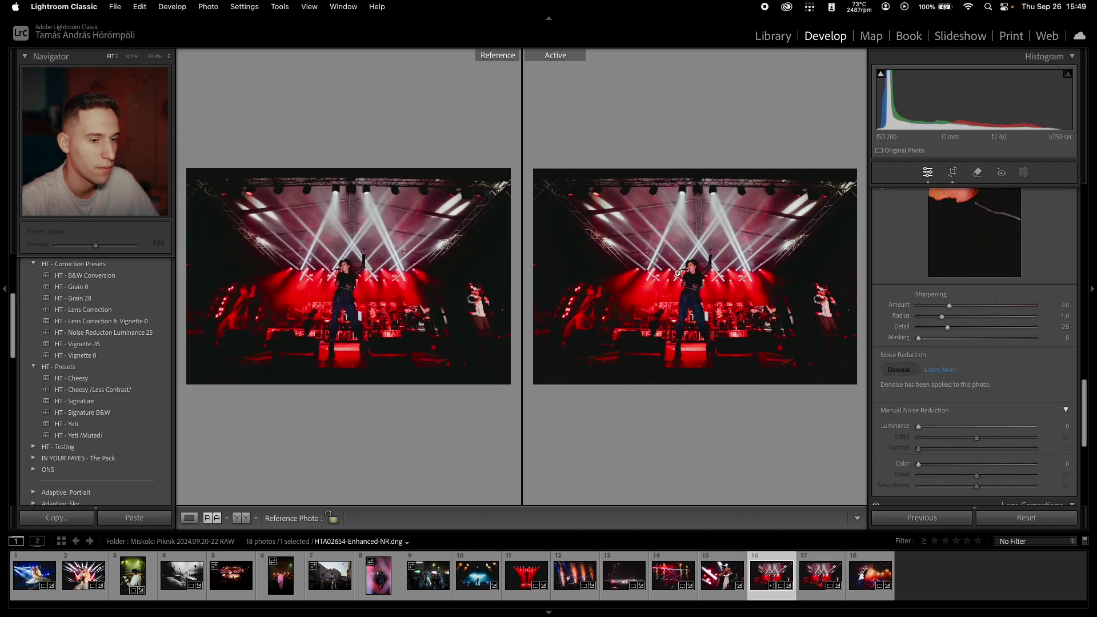
{"action": "left_click", "coordinate": [698, 261]}
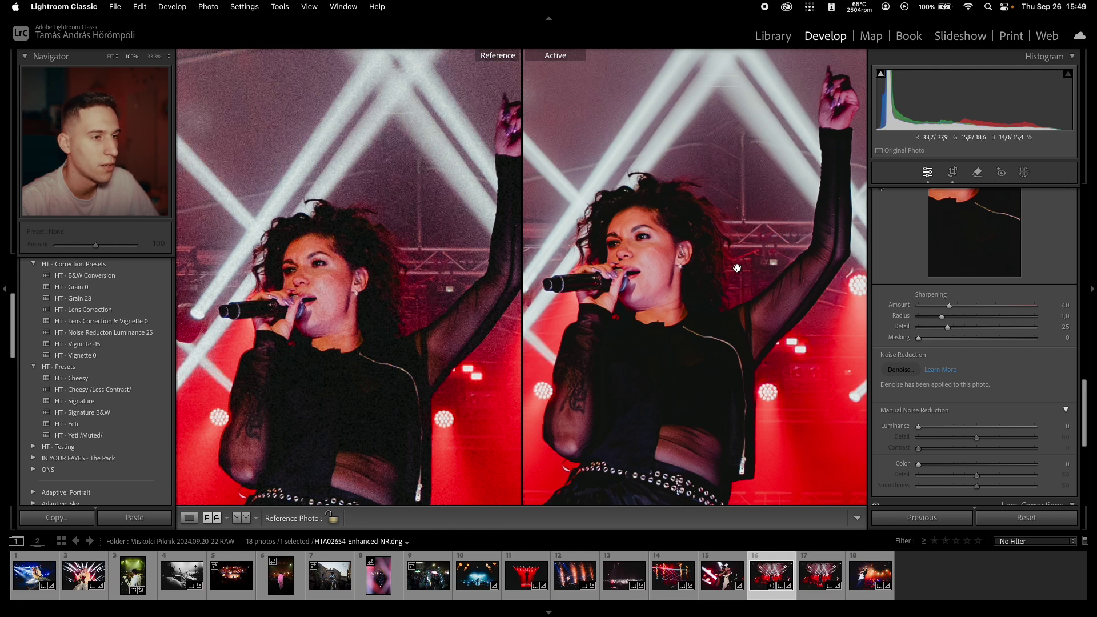
{"action": "left_click_drag", "start_coordinate": [701, 281], "coordinate": [724, 268]}
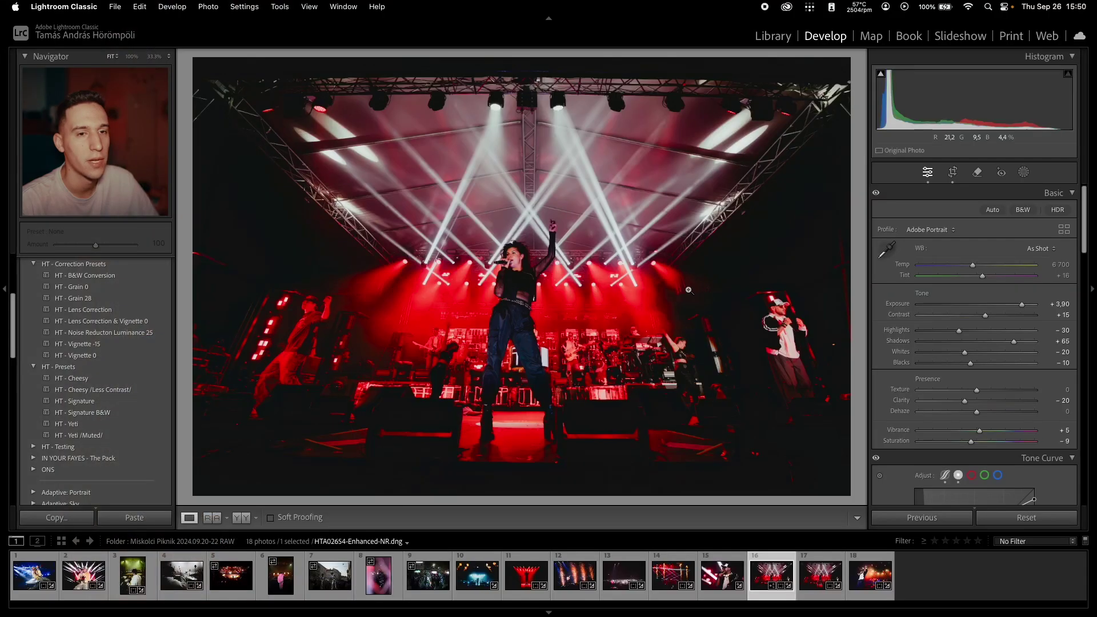
Reset the denoised photo's Exposure to 0,00 to check the underexposure, and brighten it again.
{"action": "double_click", "coordinate": [1019, 307]}
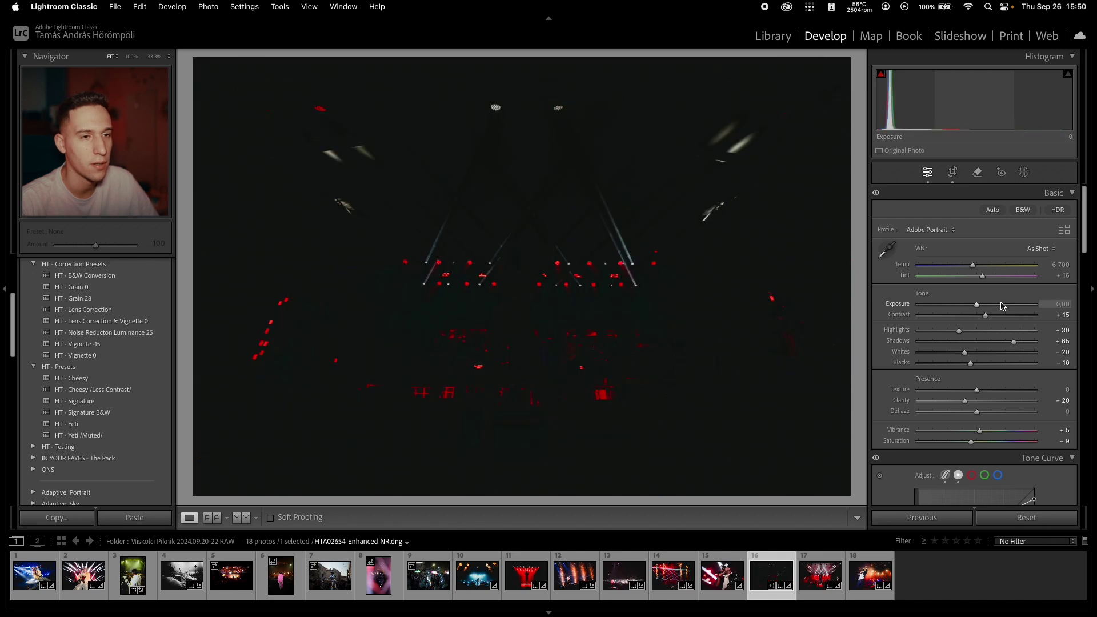
{"action": "left_click", "coordinate": [1019, 307]}
{"action": "left_click_drag", "start_coordinate": [1019, 307], "coordinate": [1022, 307]}
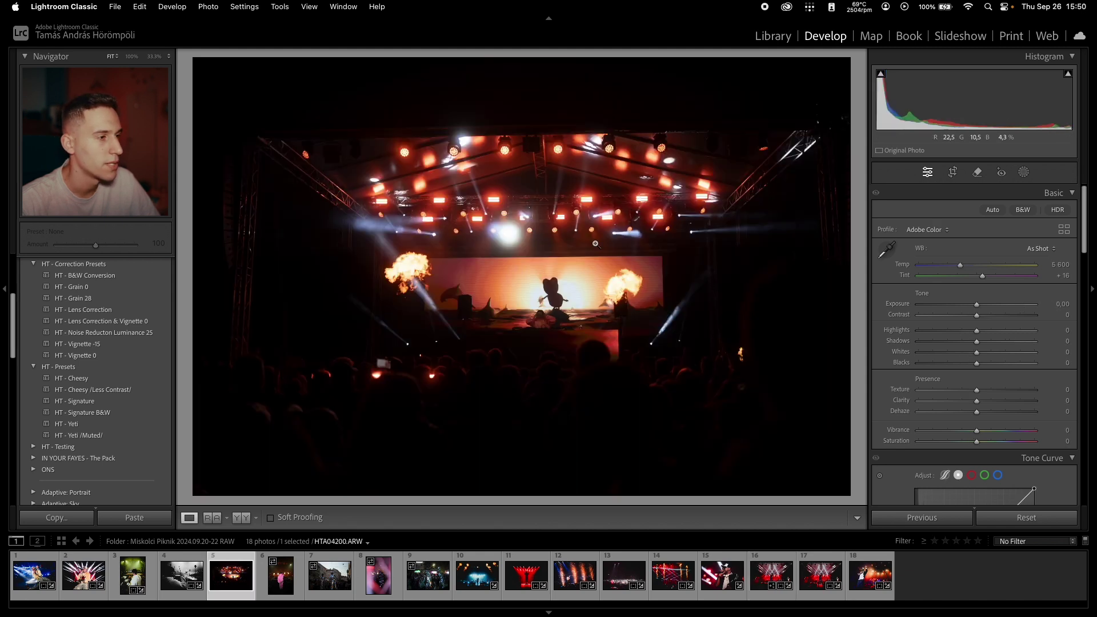
Apply the HT - Signature preset to the stage photo with two fireballs, with Exposure +1,45, Contrast +58 and Highlights −60.
{"action": "left_click", "coordinate": [97, 402]}
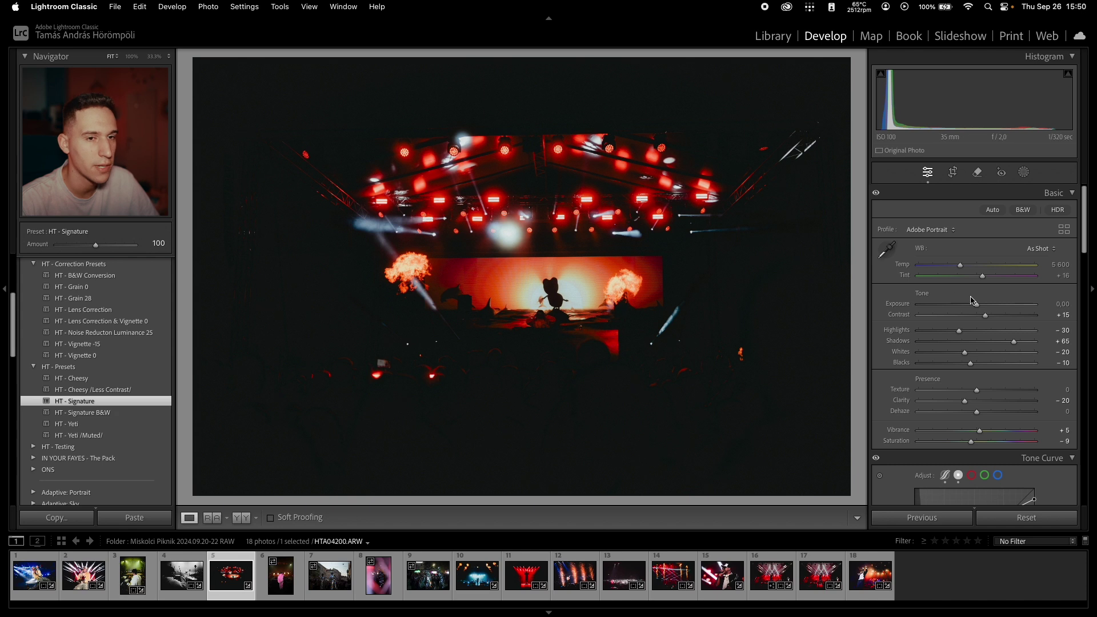
{"action": "mouse_move", "coordinate": [977, 305]}
{"action": "left_mouse_down"}
{"action": "mouse_move", "coordinate": [995, 316]}
{"action": "mouse_move", "coordinate": [941, 331]}
{"action": "mouse_move", "coordinate": [994, 307]}
{"action": "left_mouse_up"}
{"action": "scroll", "coordinate": [933, 314], "scroll_direction": "up", "scroll_amount": 5}
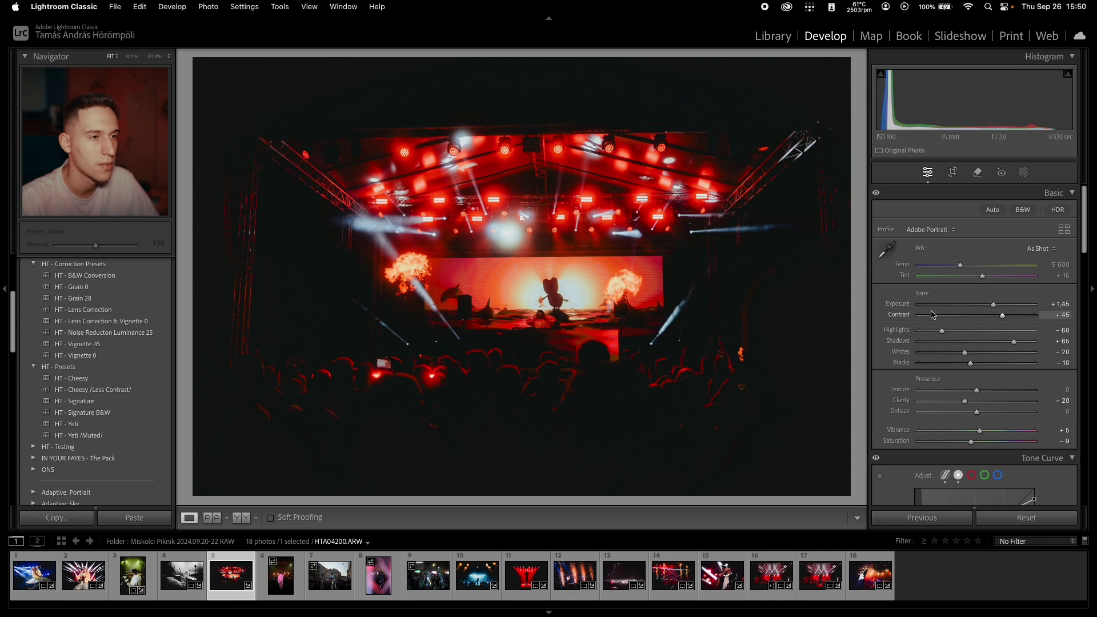
Crop the fireball stage photo tighter around the stage and crowd, straightened at an angle of about 1,58.
{"action": "key", "text": "r"}
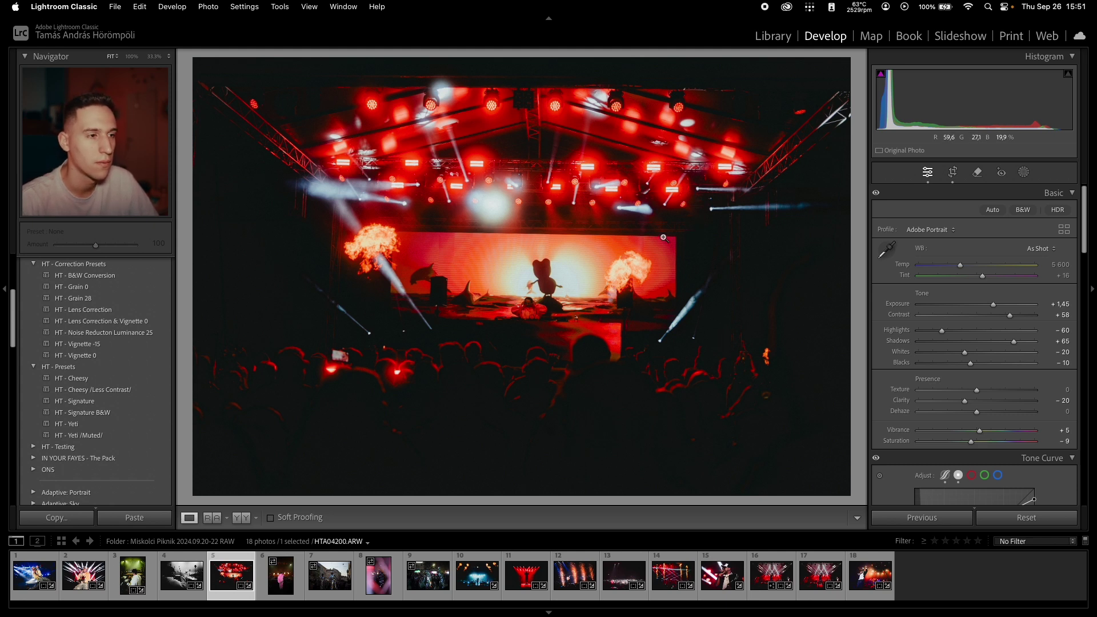
{"action": "key", "text": "r"}
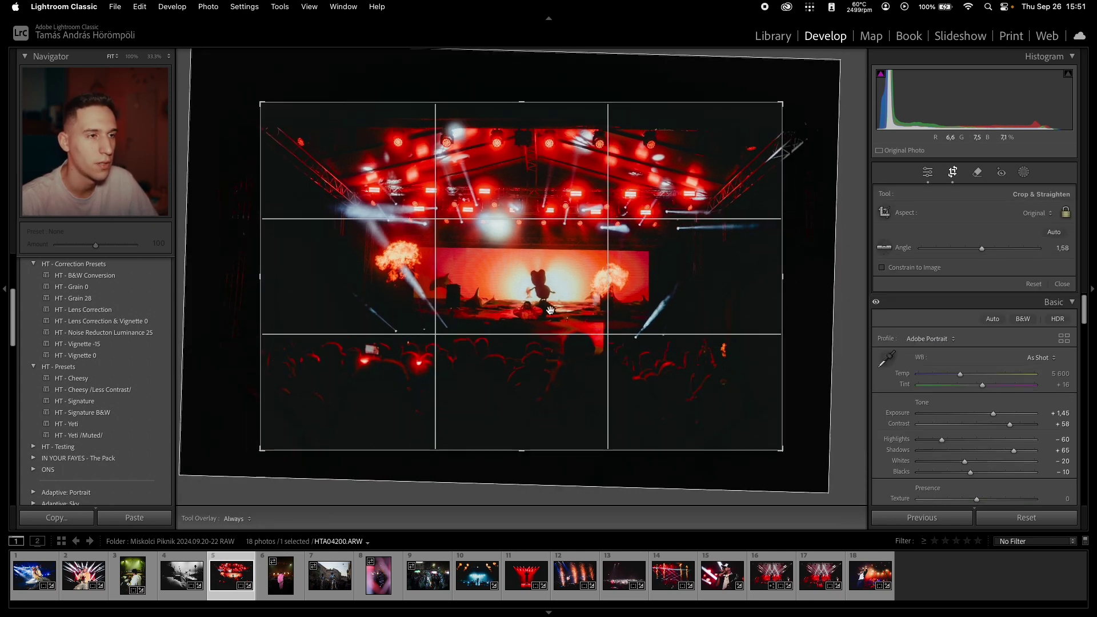
{"action": "key", "text": "r"}
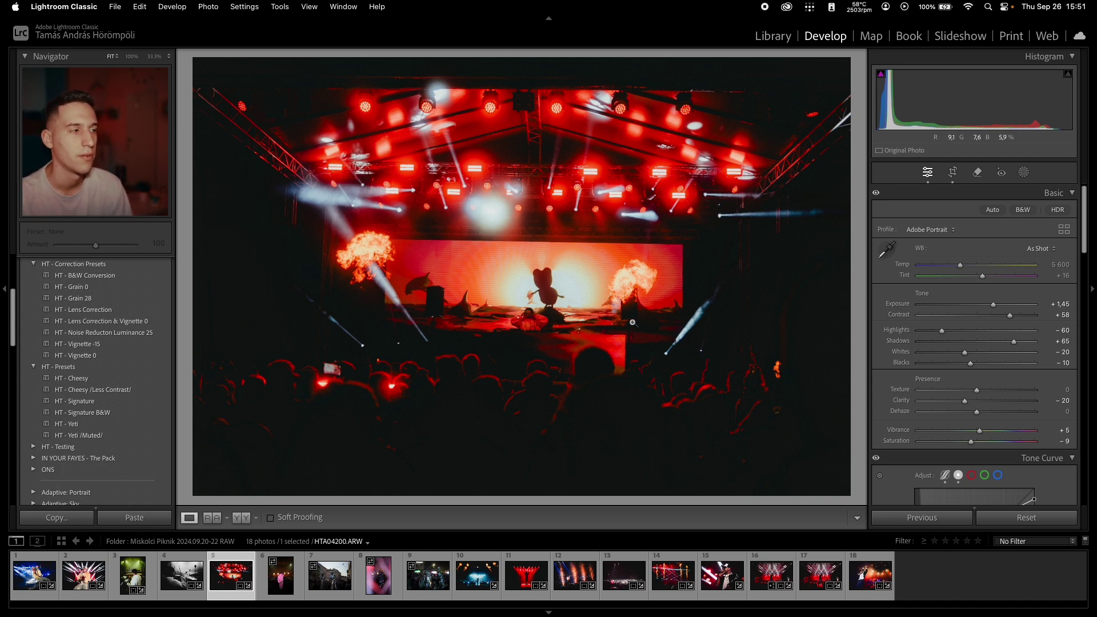
Apply the HT - Signature preset to the photo of the two mirror-suited street performers, with Exposure +0,90, Contrast +47 and Temp 6 630.
{"action": "left_click", "coordinate": [330, 575]}
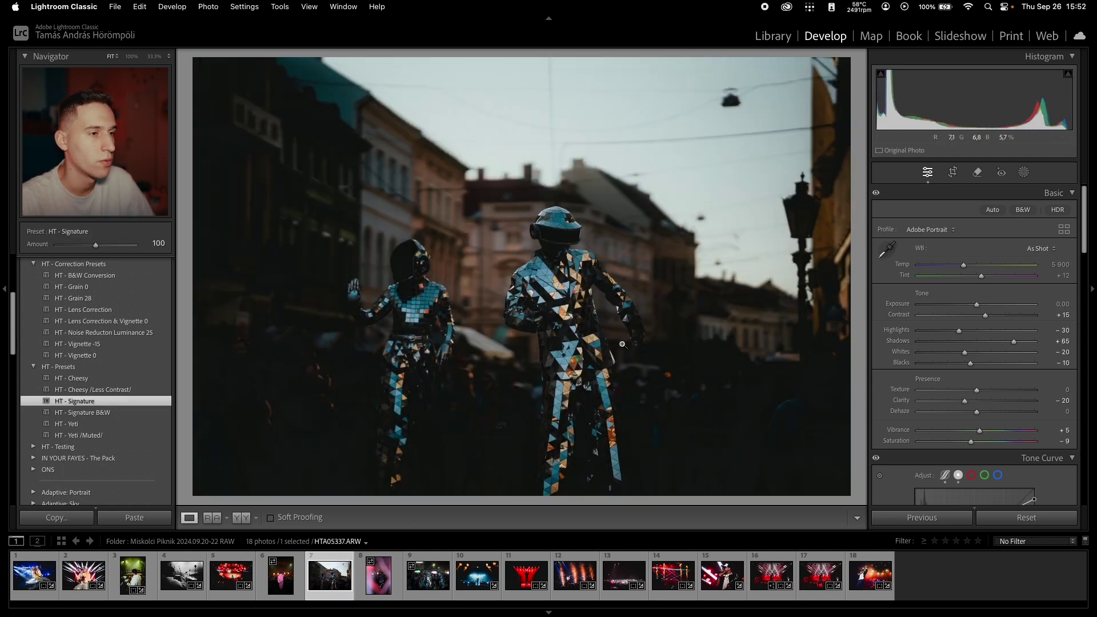
{"action": "left_click_drag", "start_coordinate": [991, 307], "coordinate": [992, 307]}
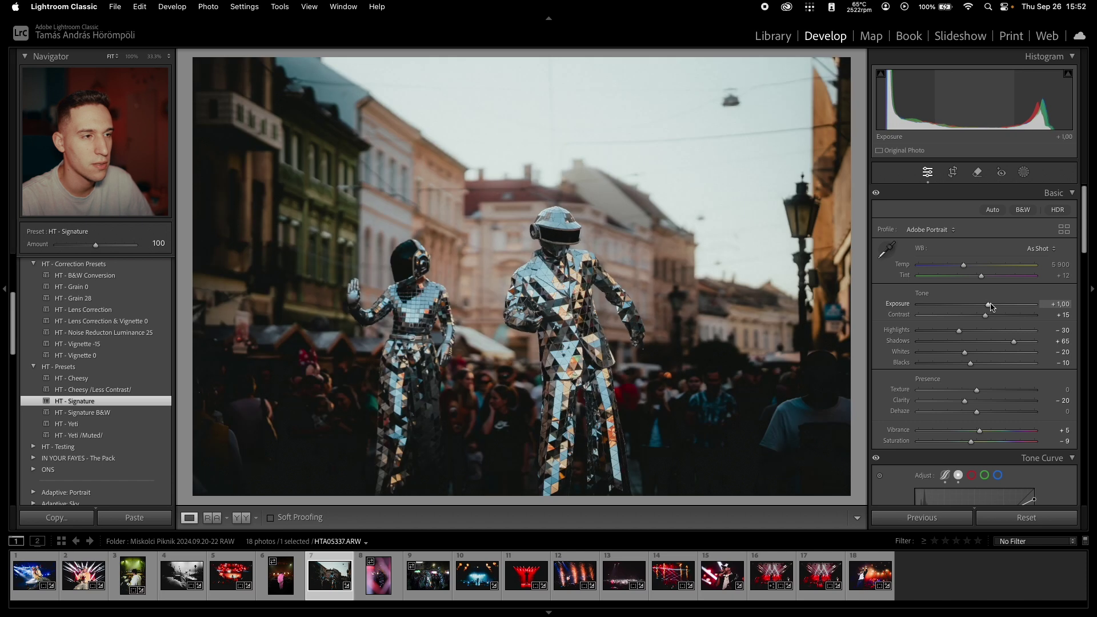
{"action": "left_click", "coordinate": [972, 266]}
Crop the street performers photo tighter around the two mirrored figures at the original aspect ratio, and set Highlights to −9.
{"action": "key", "text": "r"}
{"action": "left_click_drag", "start_coordinate": [539, 64], "coordinate": [540, 108]}
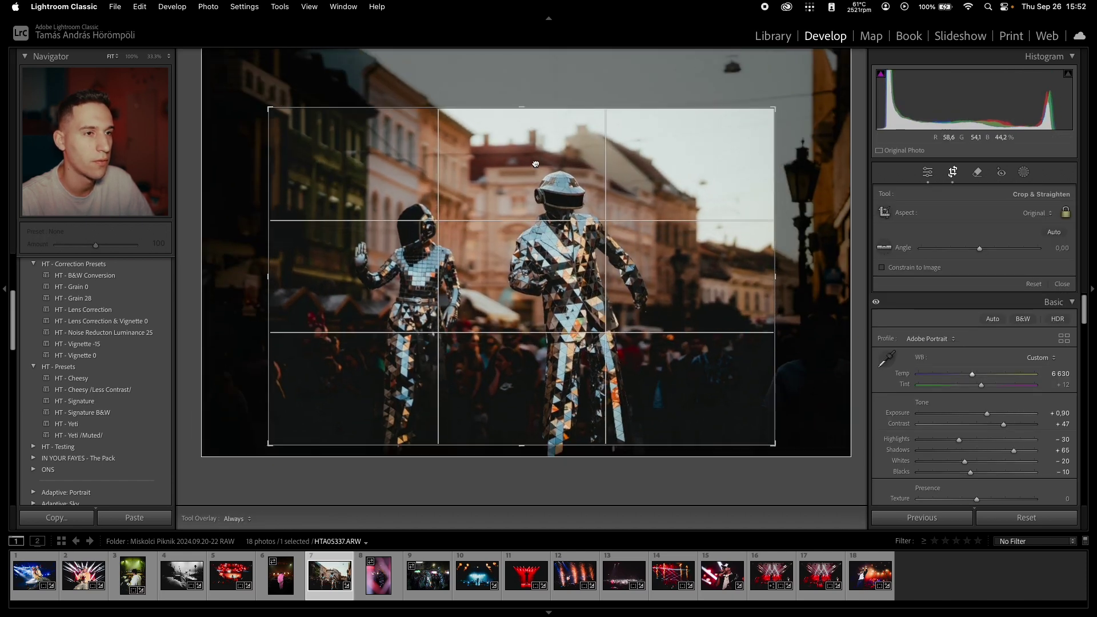
{"action": "left_click_drag", "start_coordinate": [789, 221], "coordinate": [790, 225]}
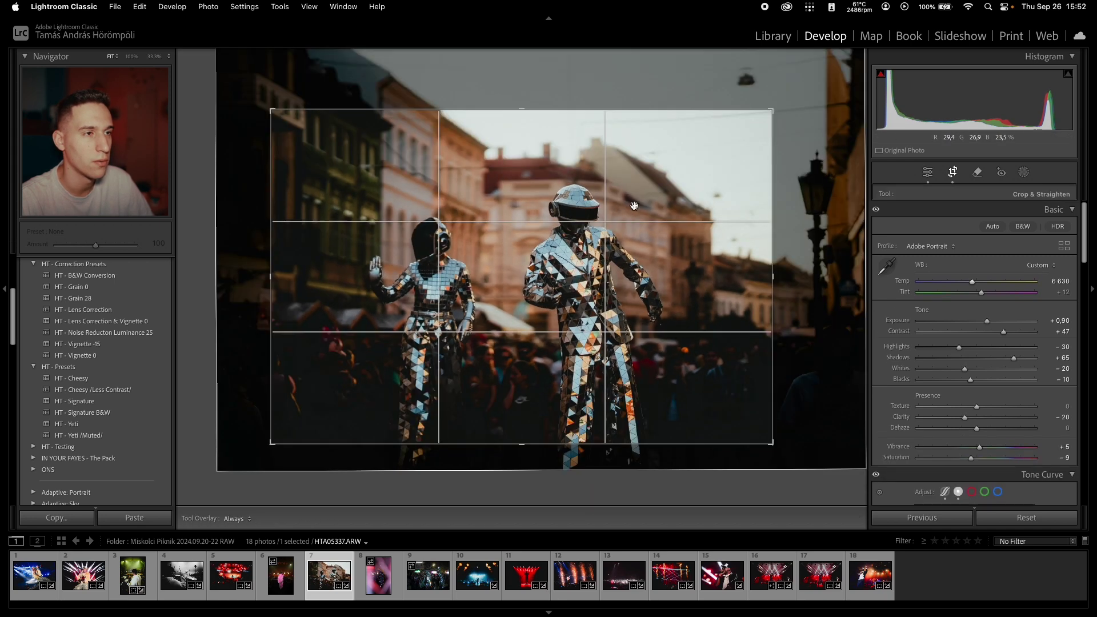
{"action": "key", "text": "Return"}
{"action": "left_click_drag", "start_coordinate": [966, 330], "coordinate": [970, 333]}
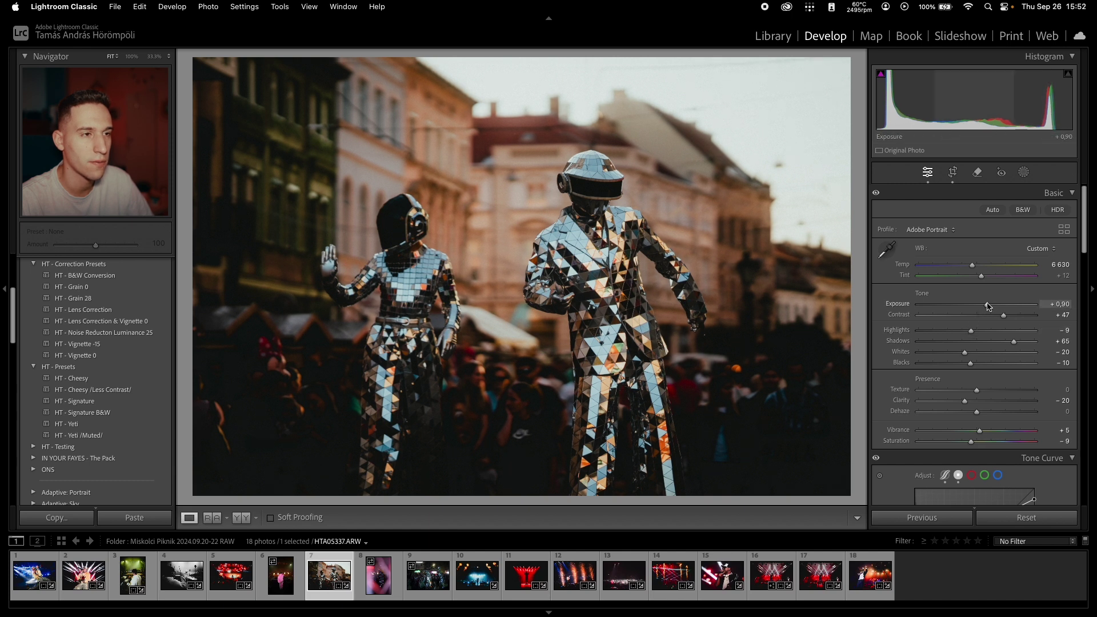
Denoise the night crowd photo HTA05724.ARW of the mirrored bird figure with AI at an Amount of 45.
{"action": "key", "text": "Right"}
{"action": "key", "text": "Right"}
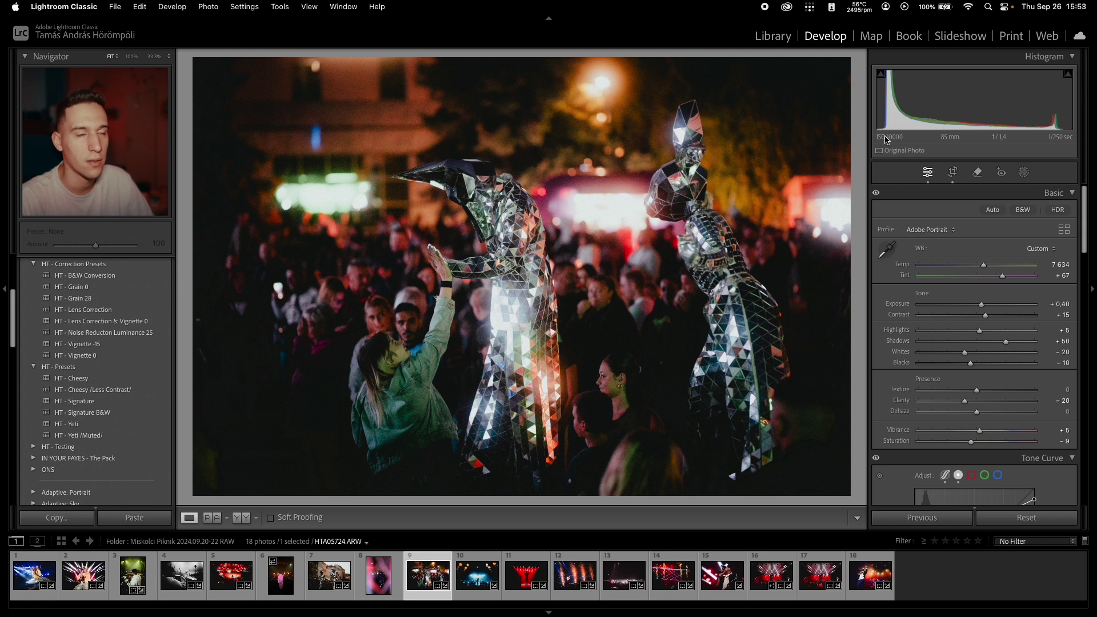
{"action": "scroll", "coordinate": [908, 286], "scroll_direction": "down", "scroll_amount": 10}
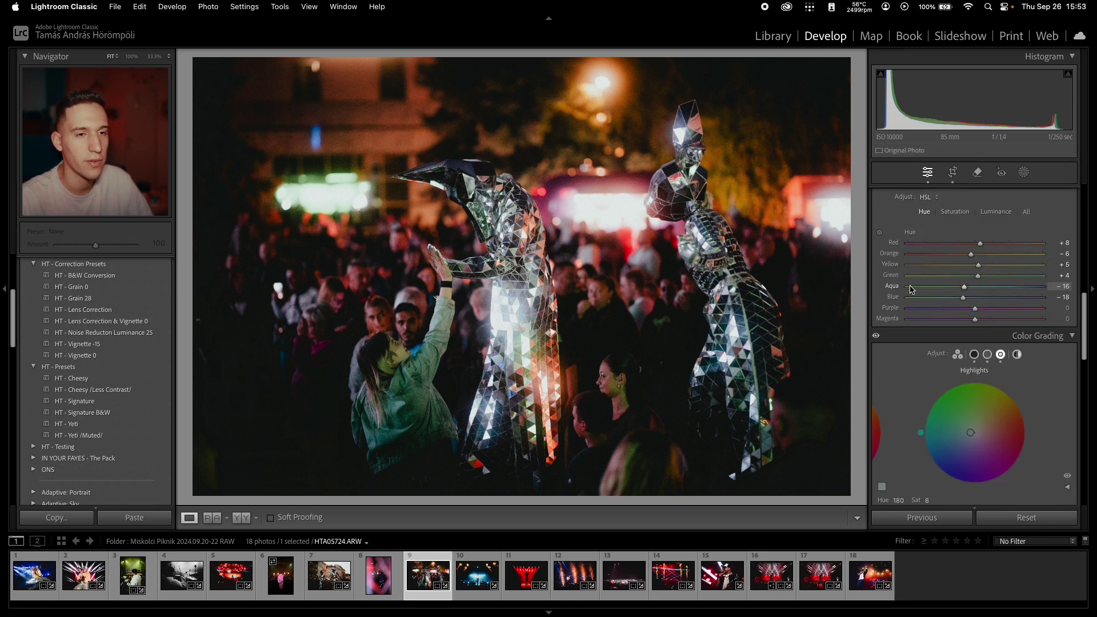
{"action": "scroll", "coordinate": [910, 289], "scroll_direction": "down", "scroll_amount": 10}
{"action": "left_click", "coordinate": [902, 359]}
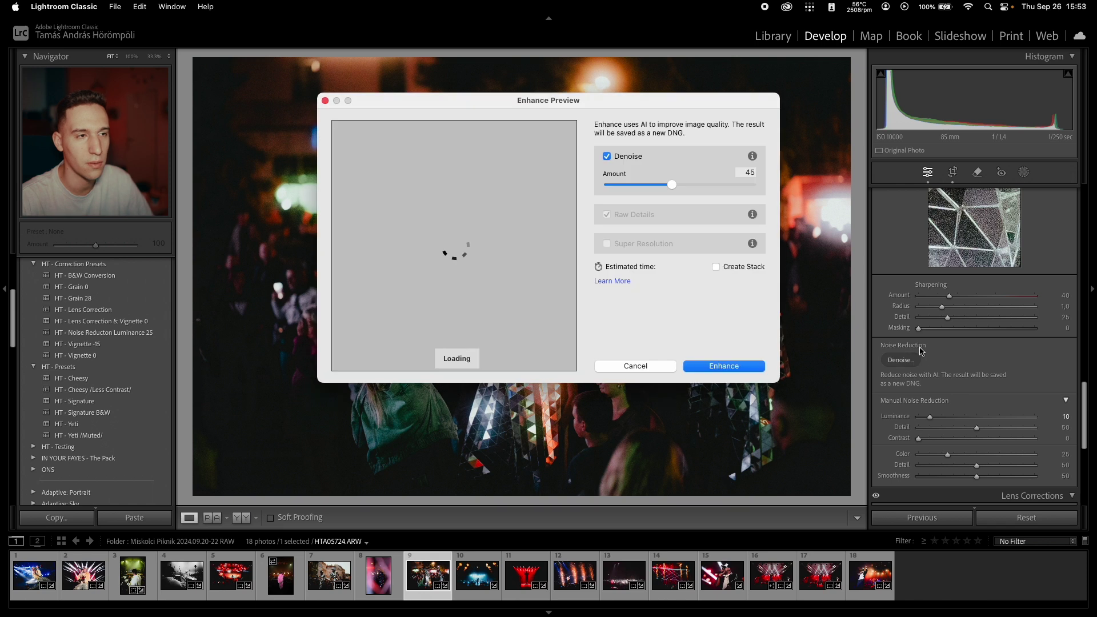
{"action": "key", "text": "Return"}
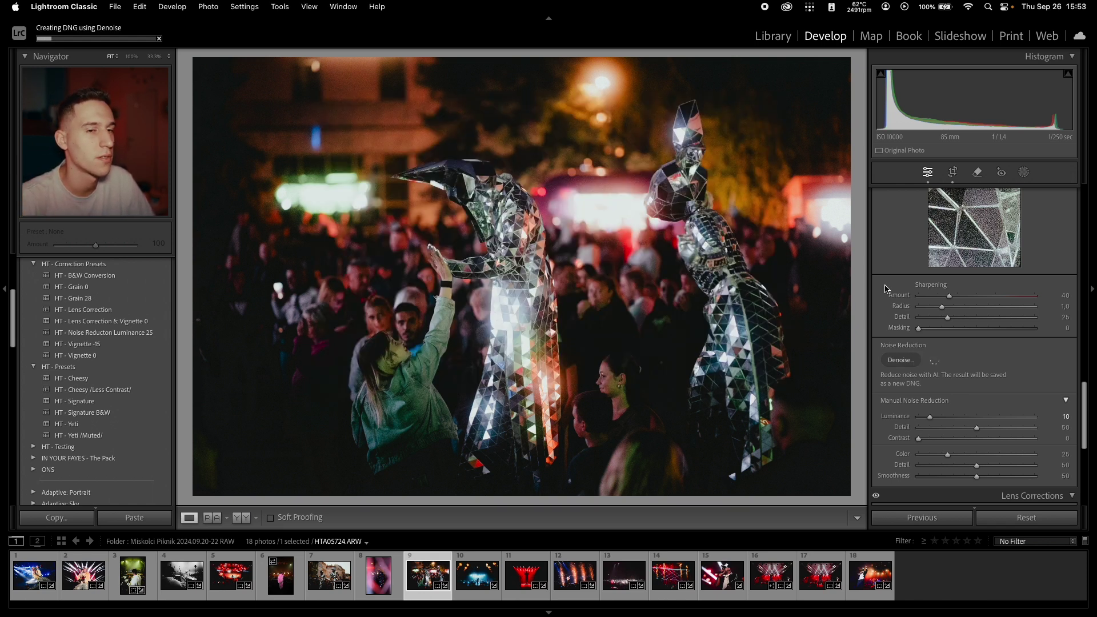
Compare the denoised night crowd photo with its original RAW in Reference View, zoomed in on the bird figure's head, and return to single-photo view.
{"action": "scroll", "coordinate": [885, 289], "scroll_direction": "up", "scroll_amount": 10}
{"action": "scroll", "coordinate": [885, 288], "scroll_direction": "up", "scroll_amount": 5}
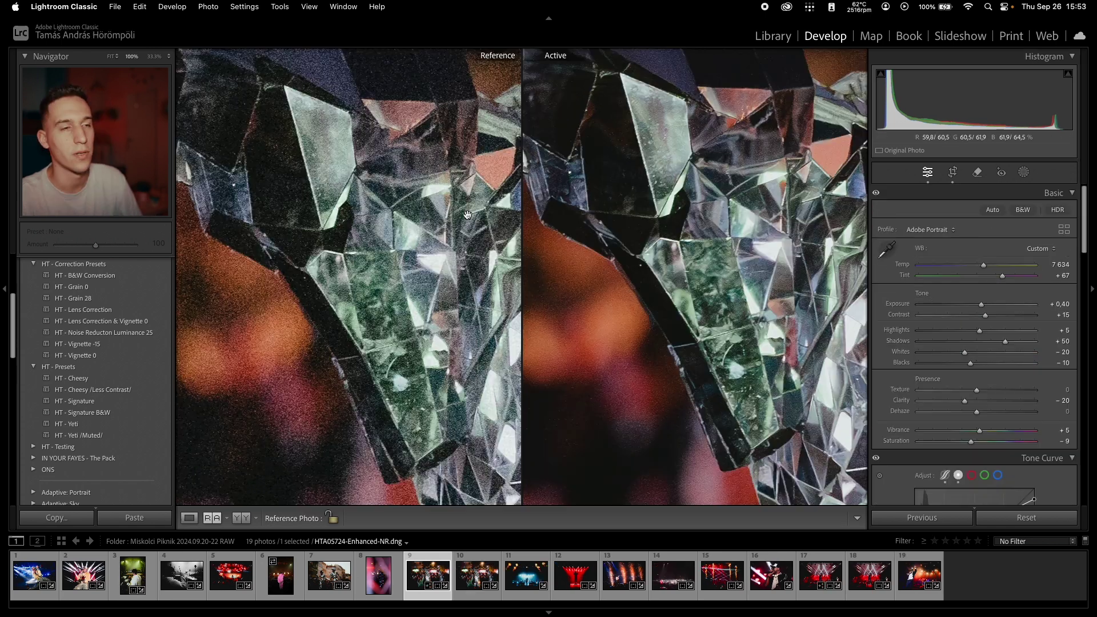
{"action": "left_click", "coordinate": [385, 222]}
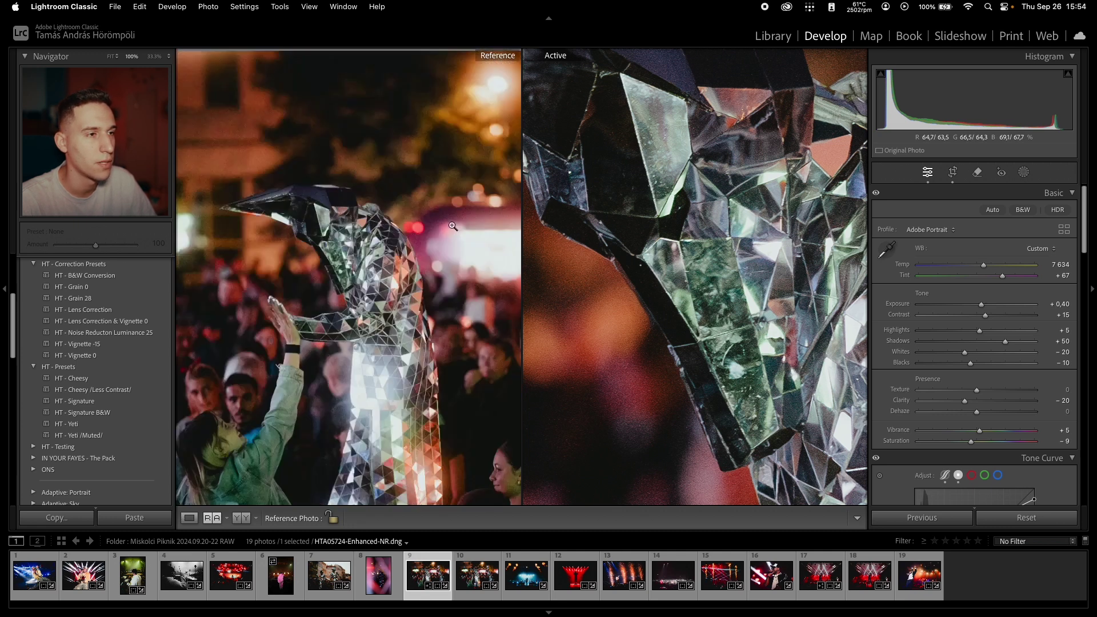
{"action": "left_click", "coordinate": [453, 226]}
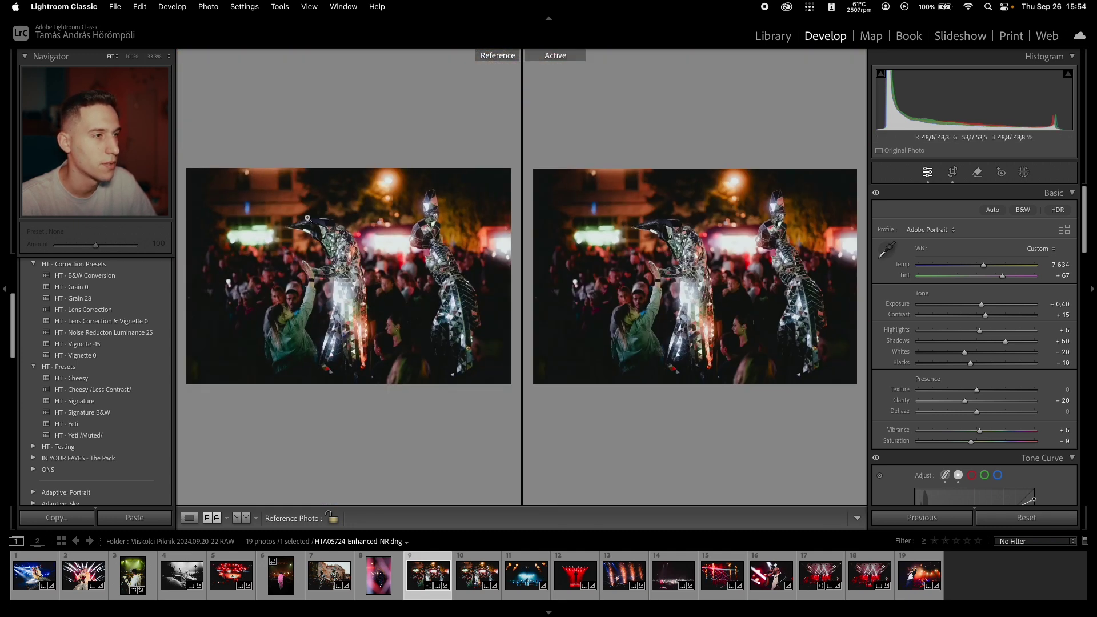
{"action": "left_click", "coordinate": [307, 217]}
{"action": "left_click_drag", "start_coordinate": [324, 221], "coordinate": [425, 190]}
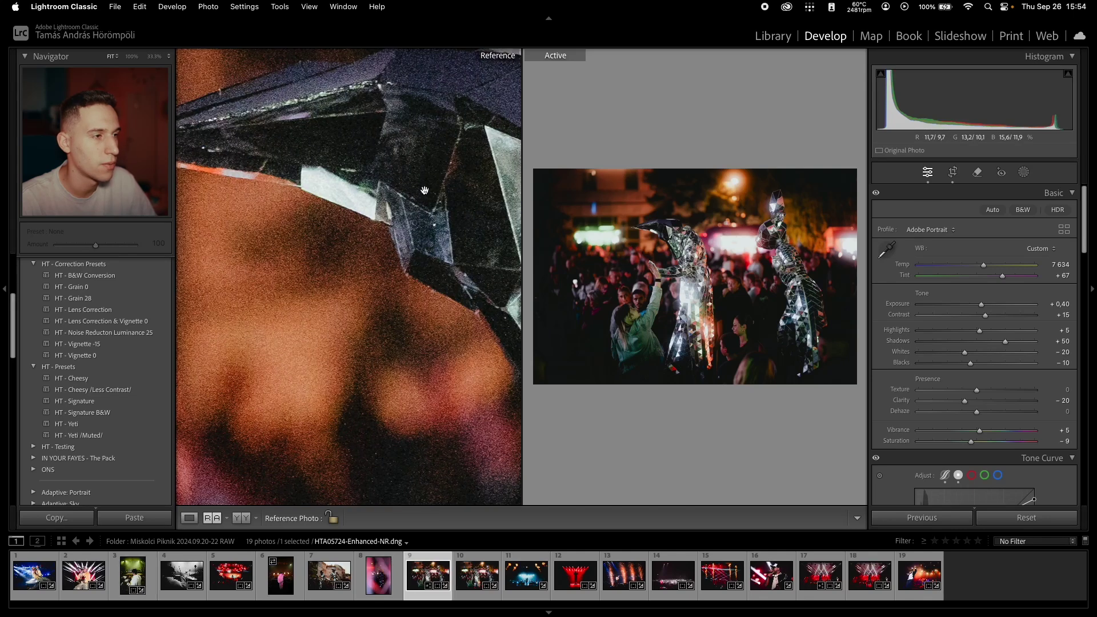
{"action": "left_click", "coordinate": [425, 191]}
{"action": "left_click", "coordinate": [189, 518]}
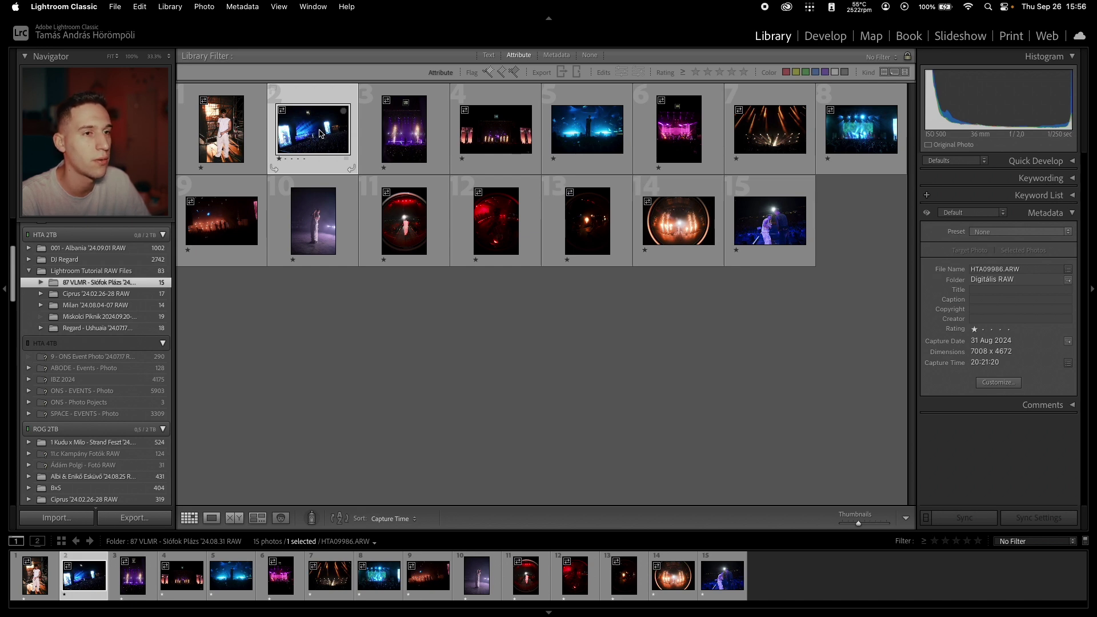
Apply the HT - Signature preset to the blue stage photo HTA09986.ARW in the 87 VLMR folder and return to the photo grid.
{"action": "key", "text": "d"}
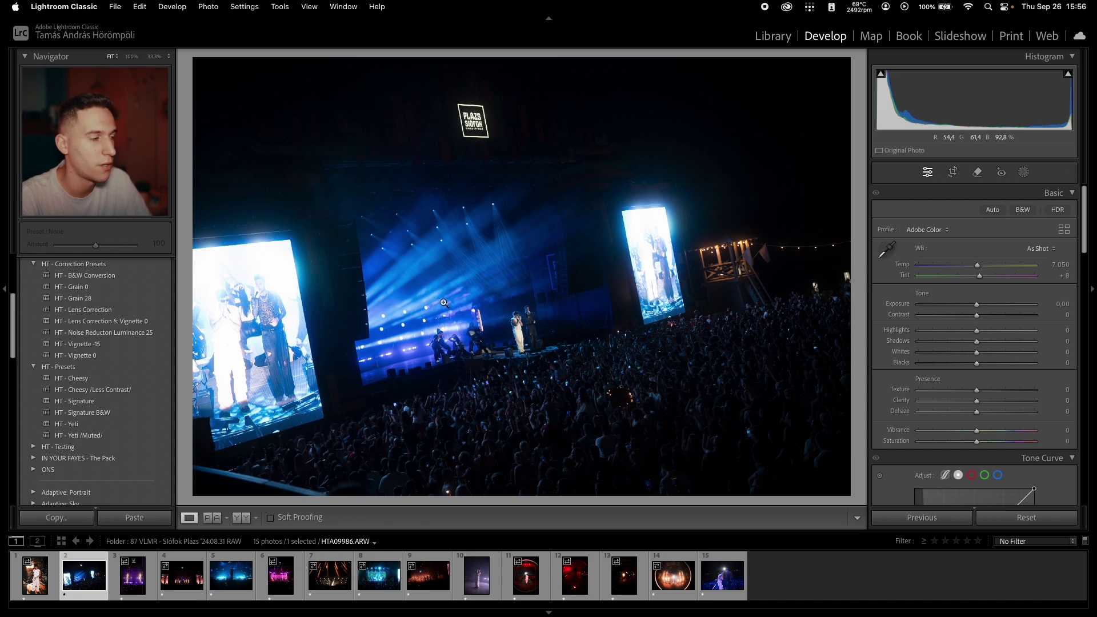
{"action": "left_click", "coordinate": [140, 402]}
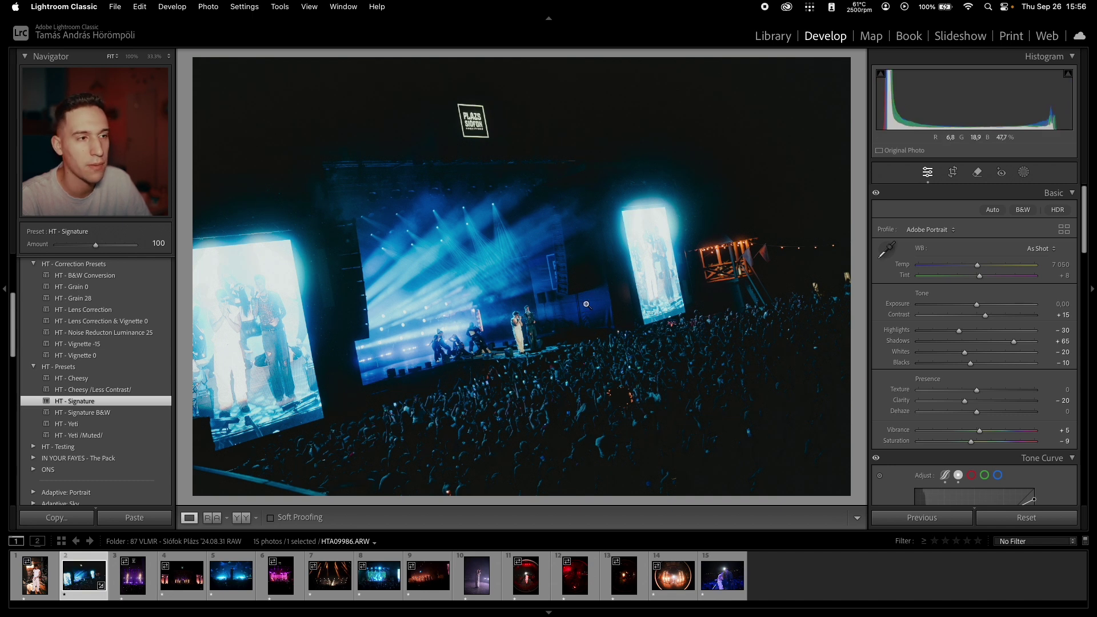
{"action": "key", "text": "g"}
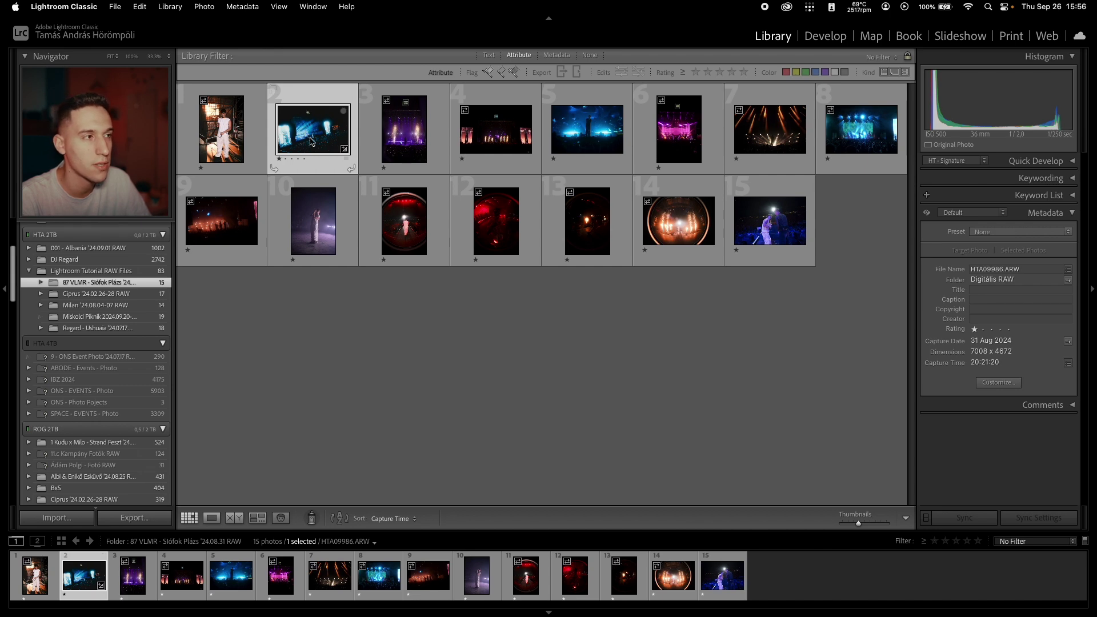
Select all photos in the folder and open Synchronize Settings with every setting included.
{"action": "key", "text": "super+a"}
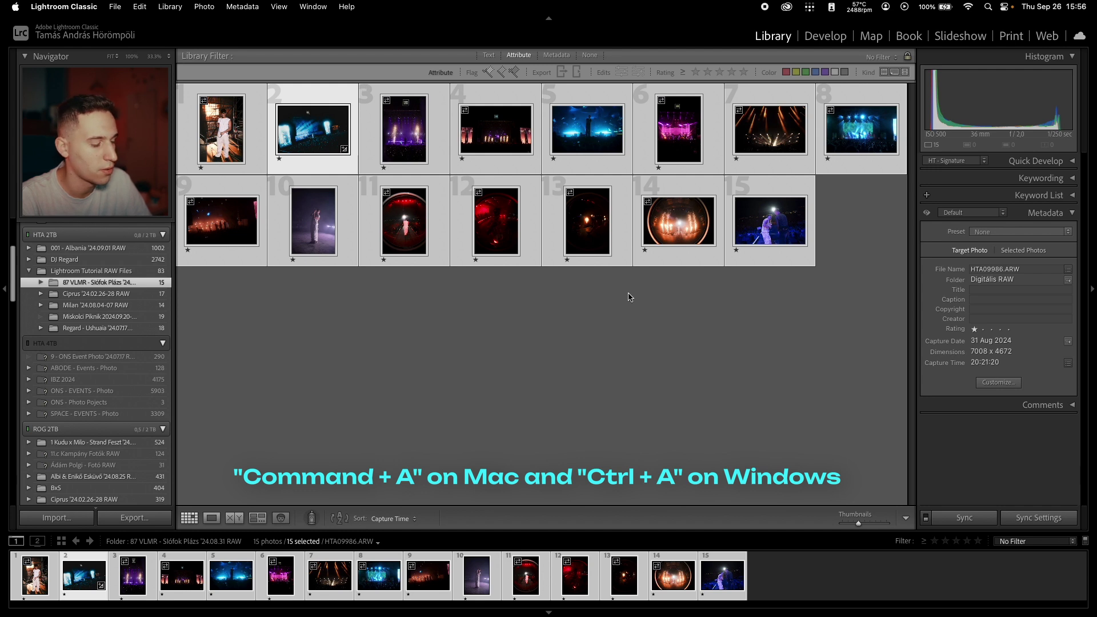
{"action": "left_click", "coordinate": [1037, 519]}
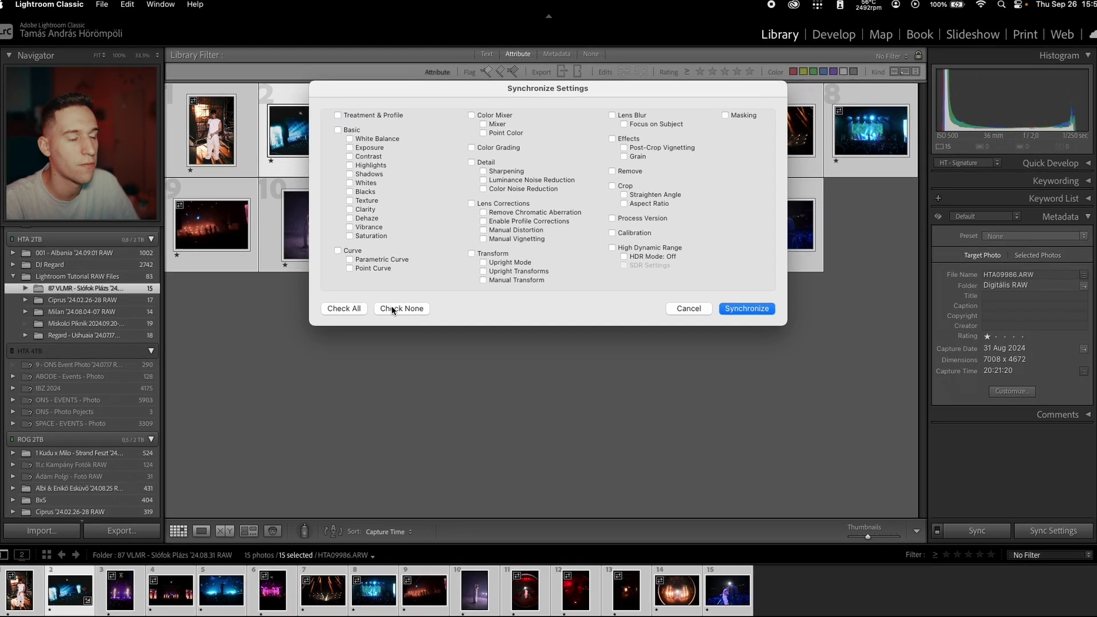
{"action": "left_click", "coordinate": [393, 305]}
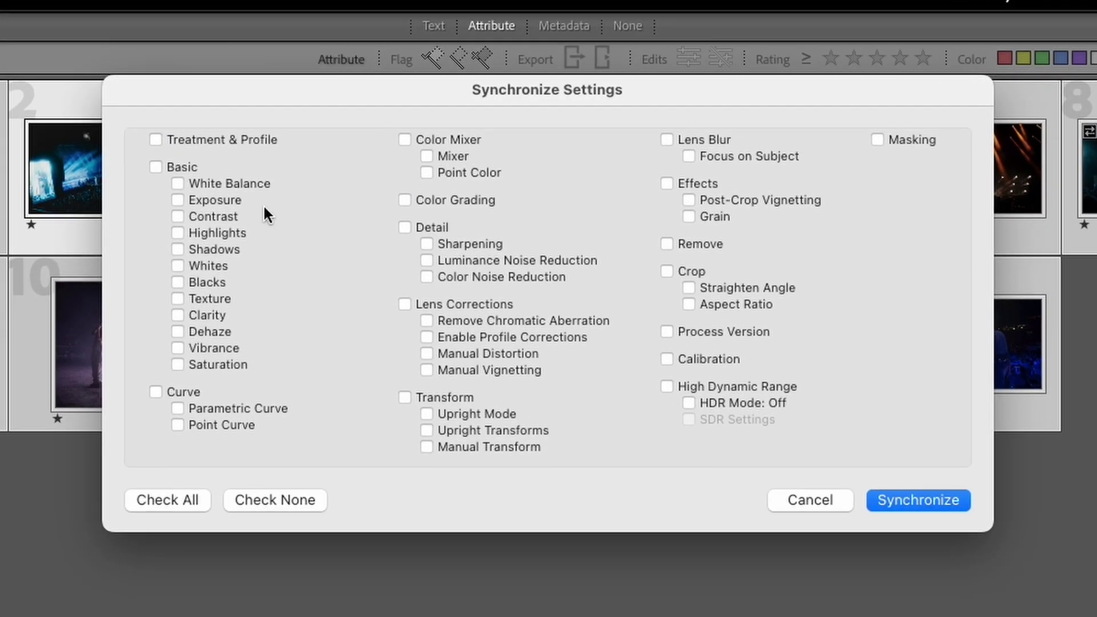
{"action": "left_click", "coordinate": [180, 497]}
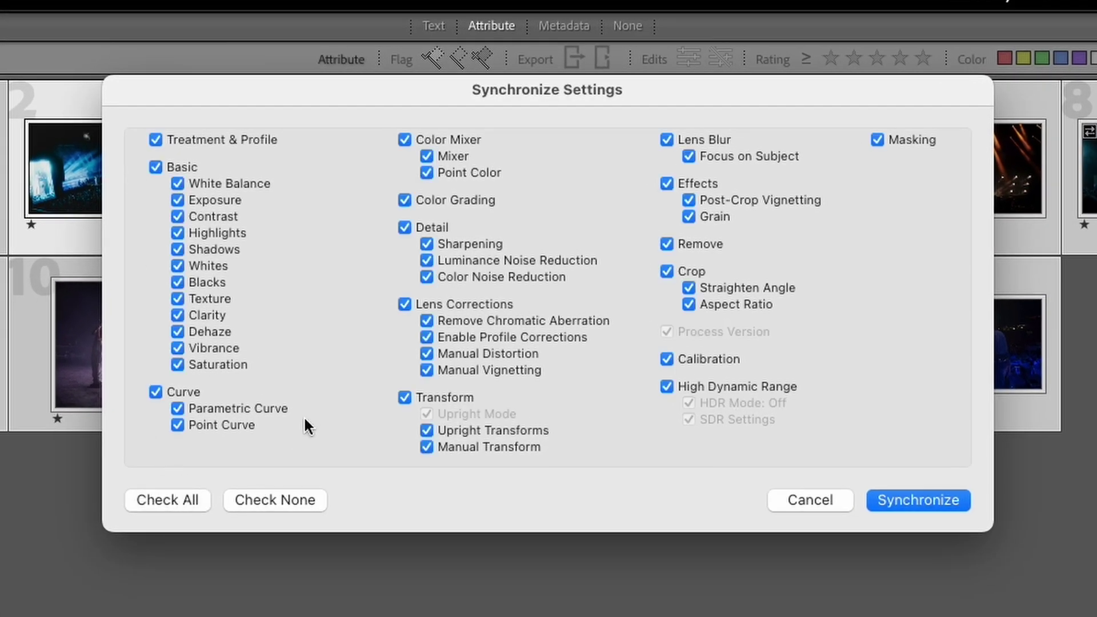
{"action": "left_click", "coordinate": [276, 504]}
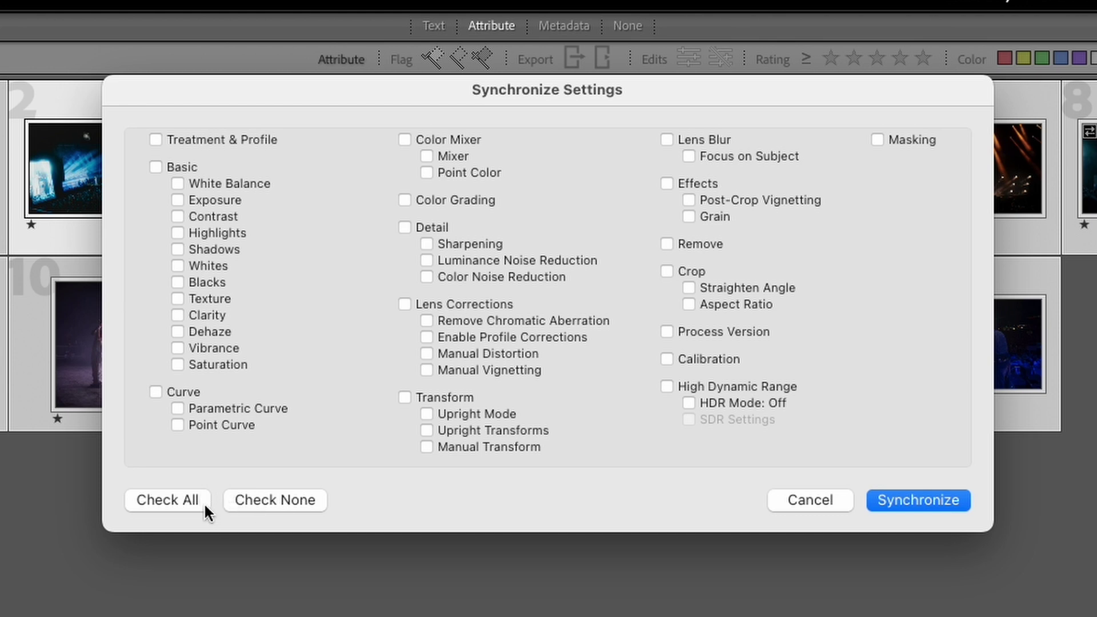
{"action": "left_click", "coordinate": [181, 502]}
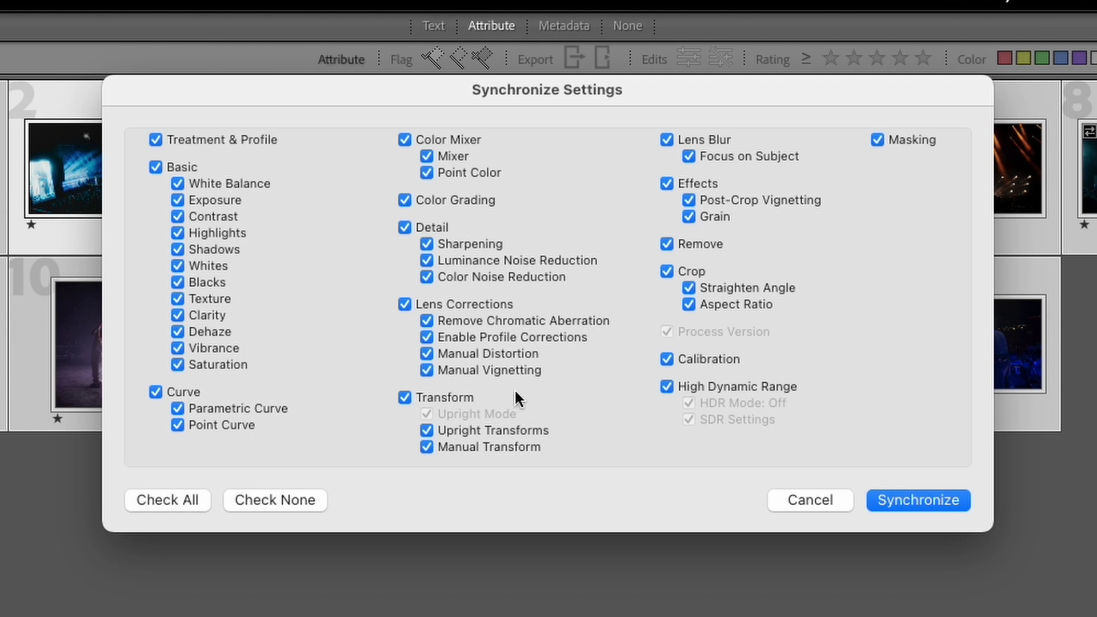
Exclude White Balance, Transform, Lens Blur, Remove, Crop and Masking from the synchronization, and synchronize the edits to all selected photos.
{"action": "left_click", "coordinate": [403, 397]}
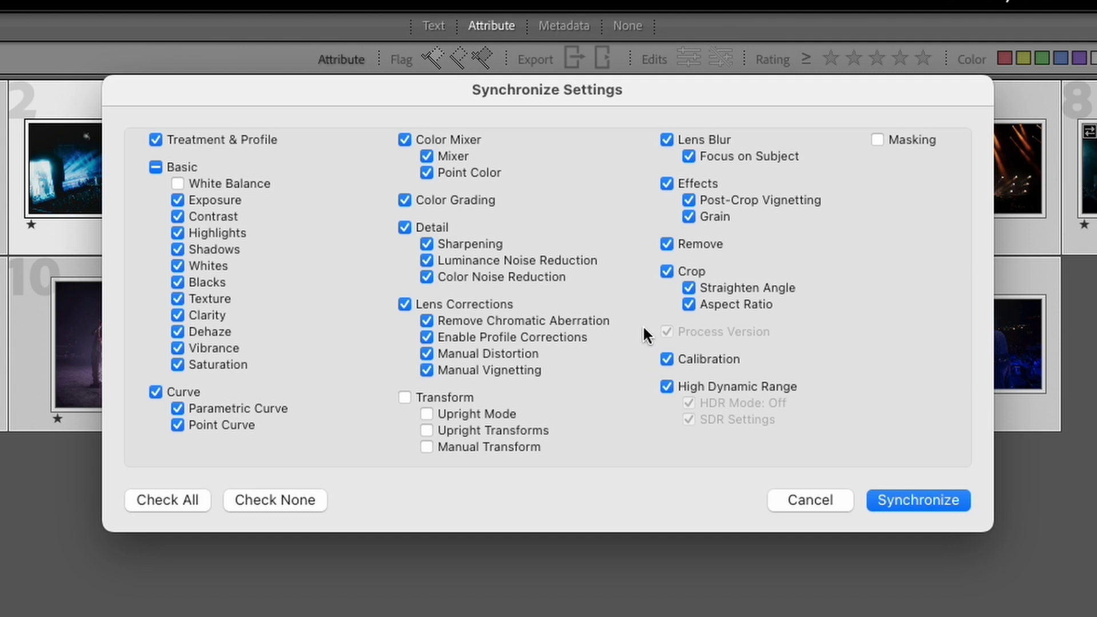
{"action": "left_click", "coordinate": [666, 271]}
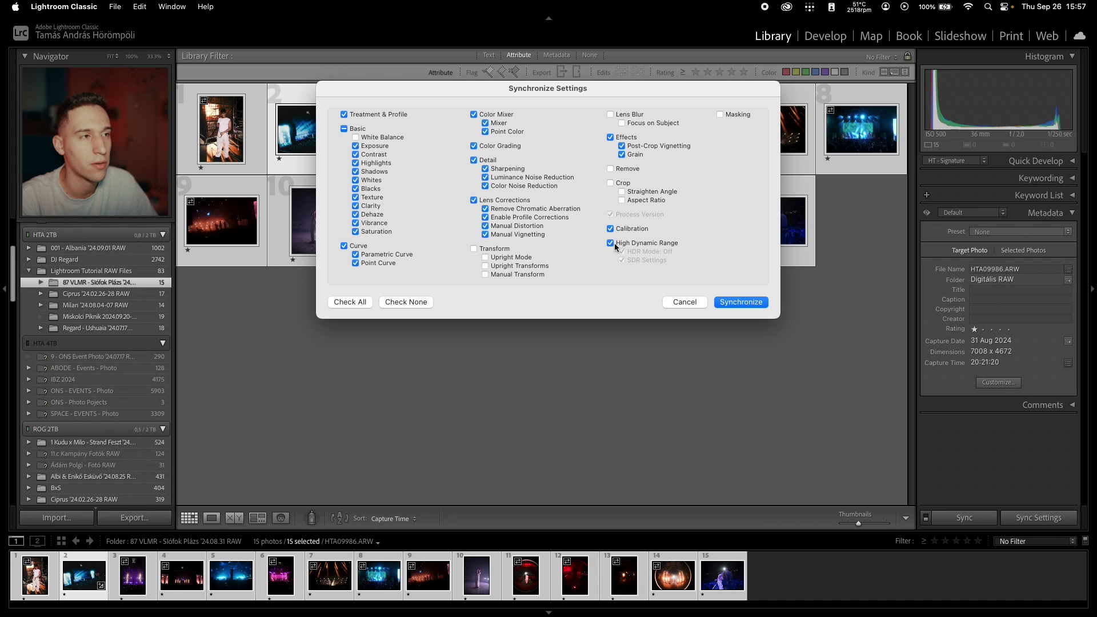
{"action": "left_click", "coordinate": [737, 307]}
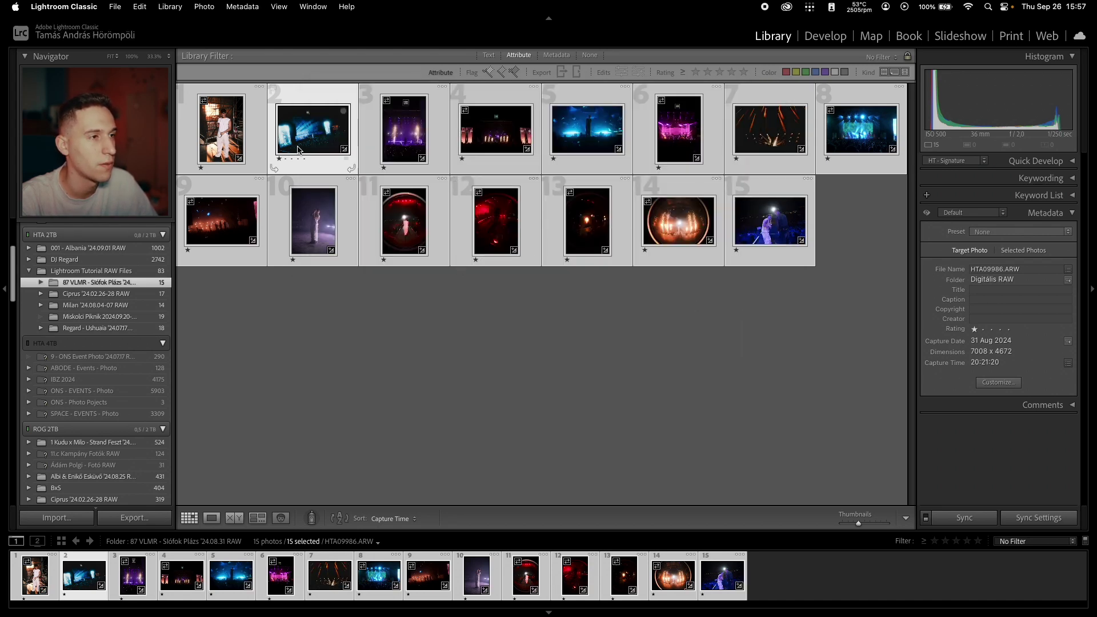
Crop the portrait of the singer in white, HOTA0337.RAF, slightly tighter at its original aspect ratio.
{"action": "left_click", "coordinate": [256, 112]}
{"action": "key", "text": "d"}
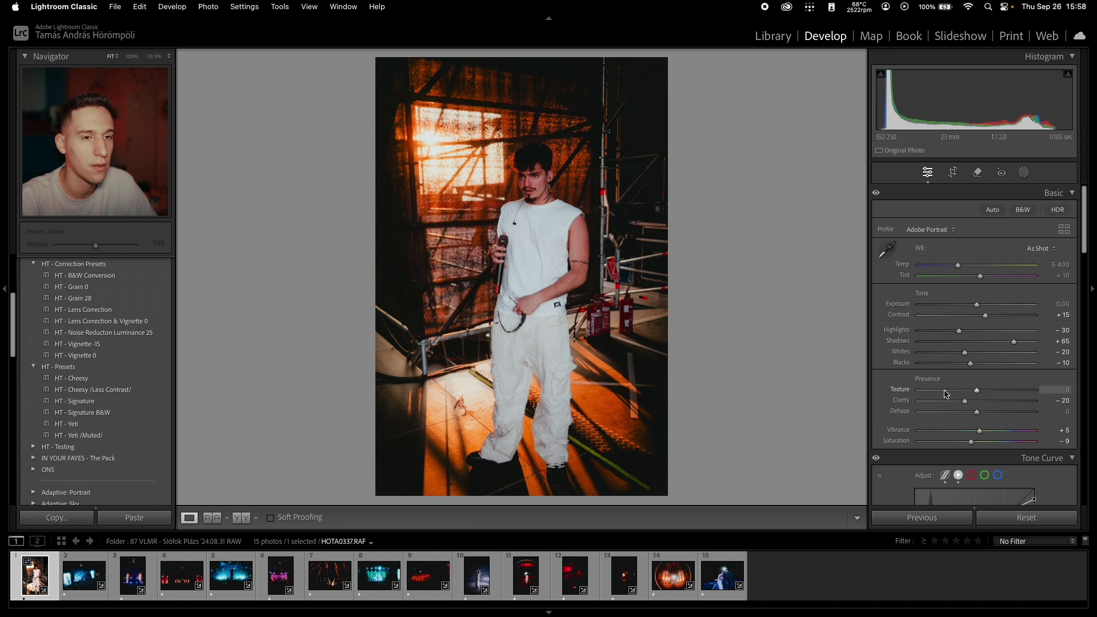
{"action": "key", "text": "Right"}
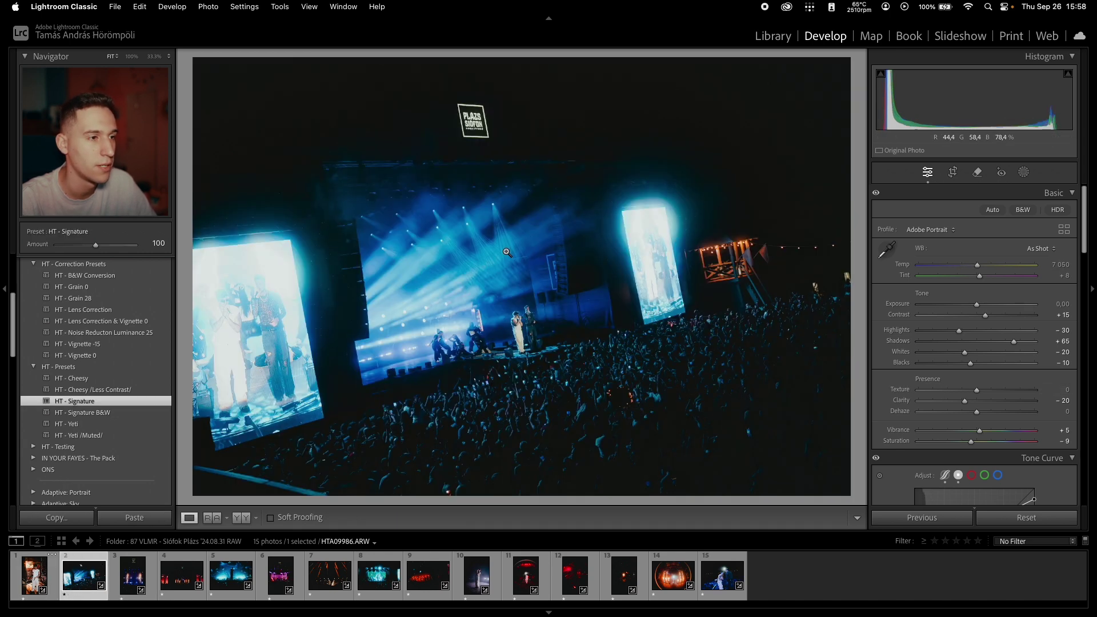
{"action": "key", "text": "Left"}
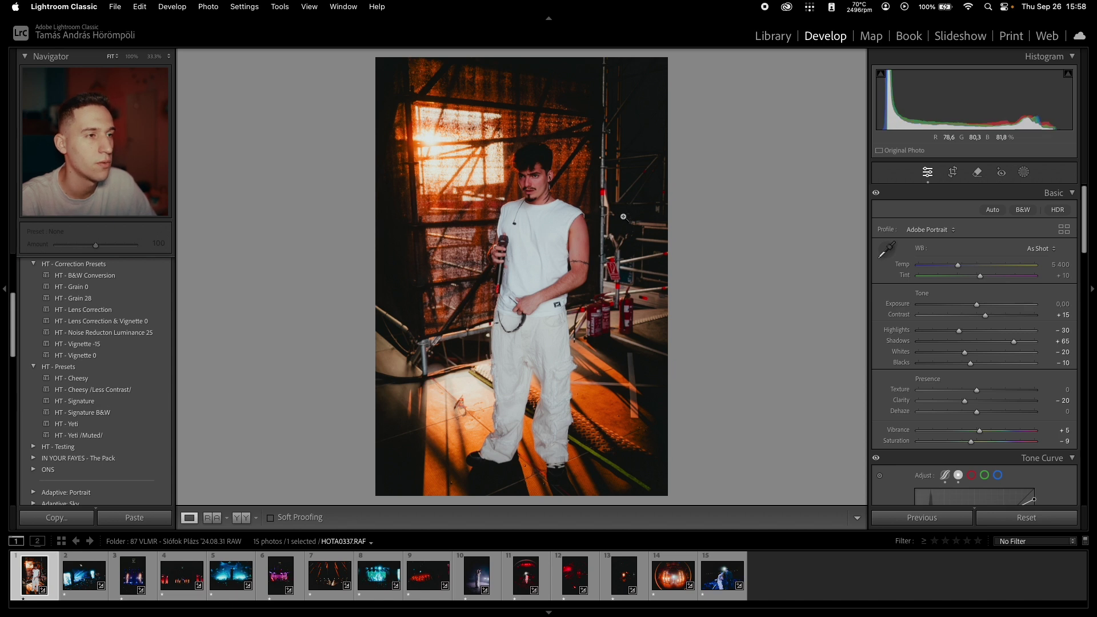
{"action": "key", "text": "r"}
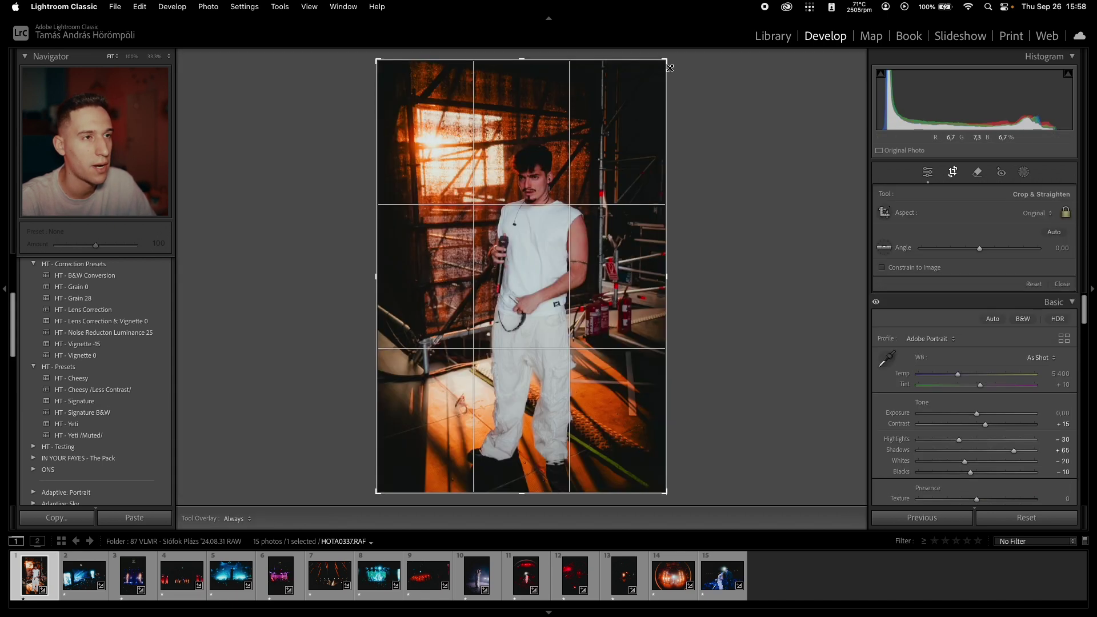
{"action": "left_click_drag", "start_coordinate": [663, 60], "coordinate": [676, 103]}
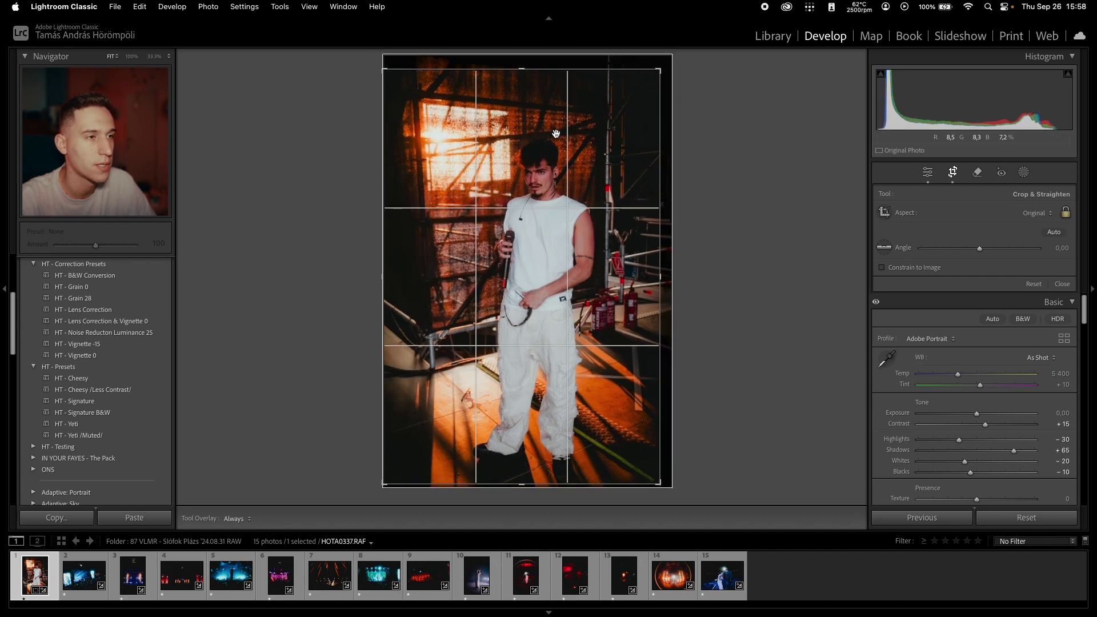
{"action": "key", "text": "Return"}
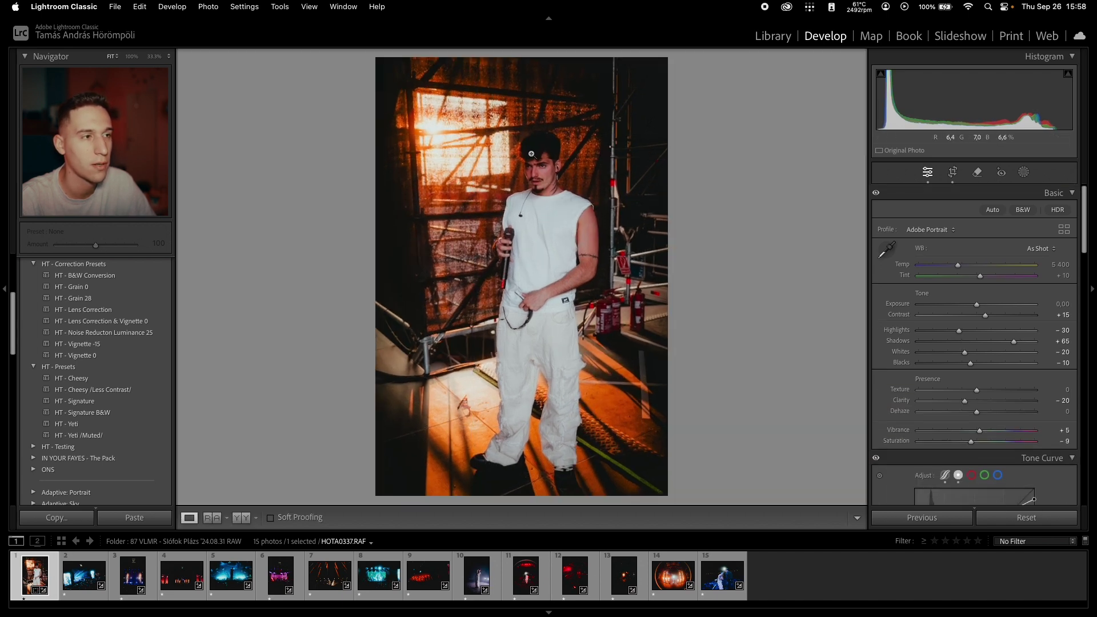
Compare the cropped portrait of the singer in white with its full uncropped frame.
{"action": "key", "text": "r"}
{"action": "key", "text": "r"}
{"action": "key", "text": "r"}
{"action": "key", "text": "r"}
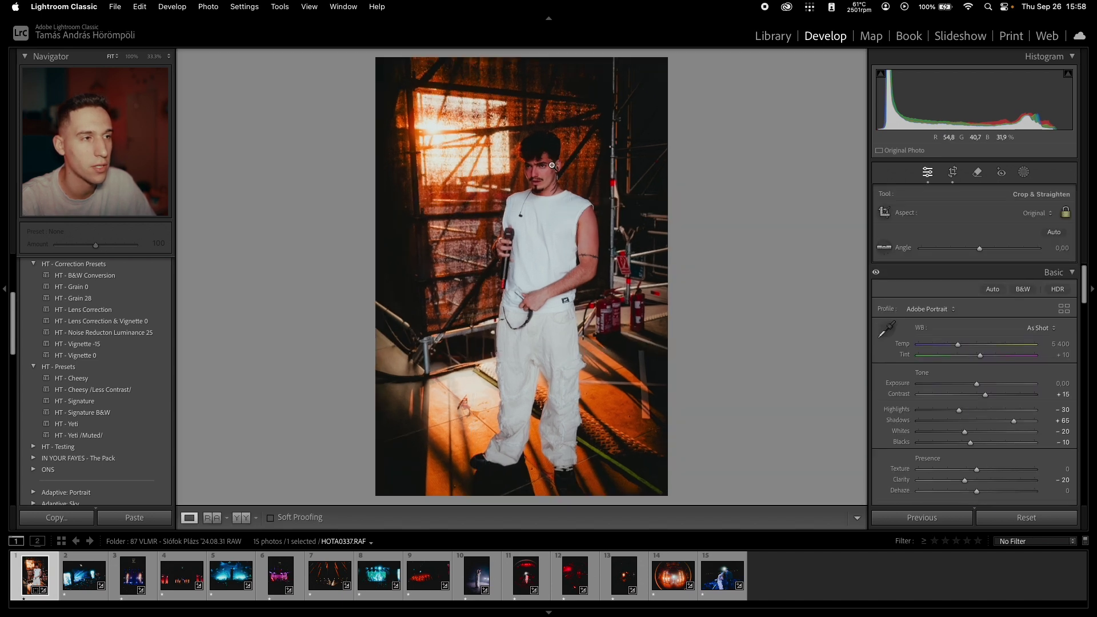
{"action": "key", "text": "r"}
{"action": "key", "text": "r"}
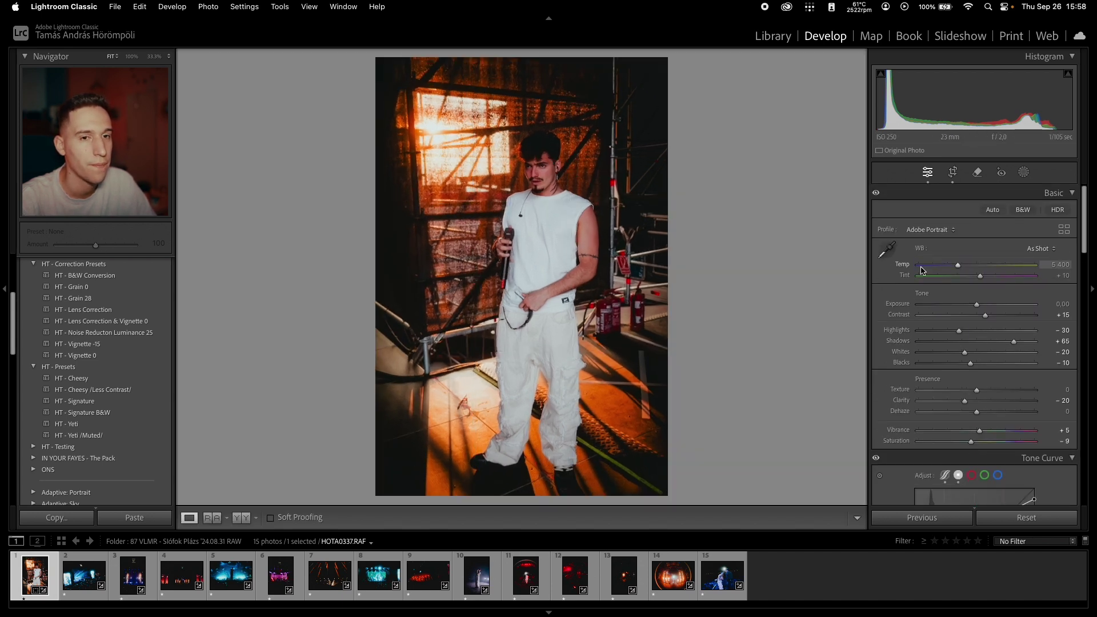
Set the exposure of the portrait of the singer in white to +0.10.
{"action": "left_click_drag", "start_coordinate": [973, 303], "coordinate": [975, 304]}
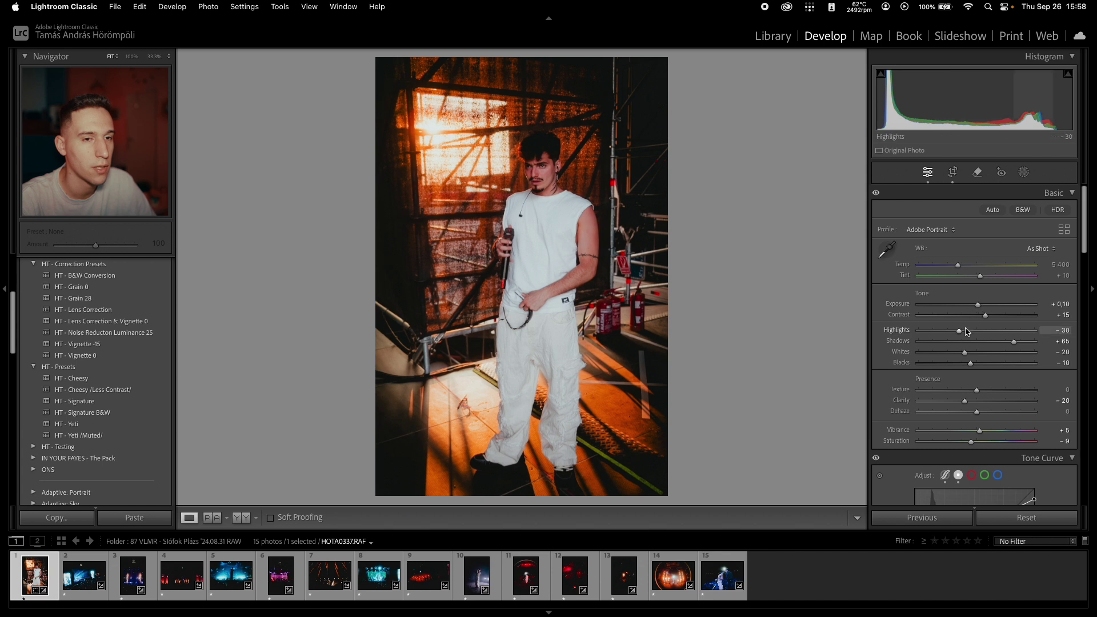
Crop the wide crowd photo, HTA09986.ARW, slightly tighter at its original aspect ratio and raise its contrast.
{"action": "key", "text": "Right"}
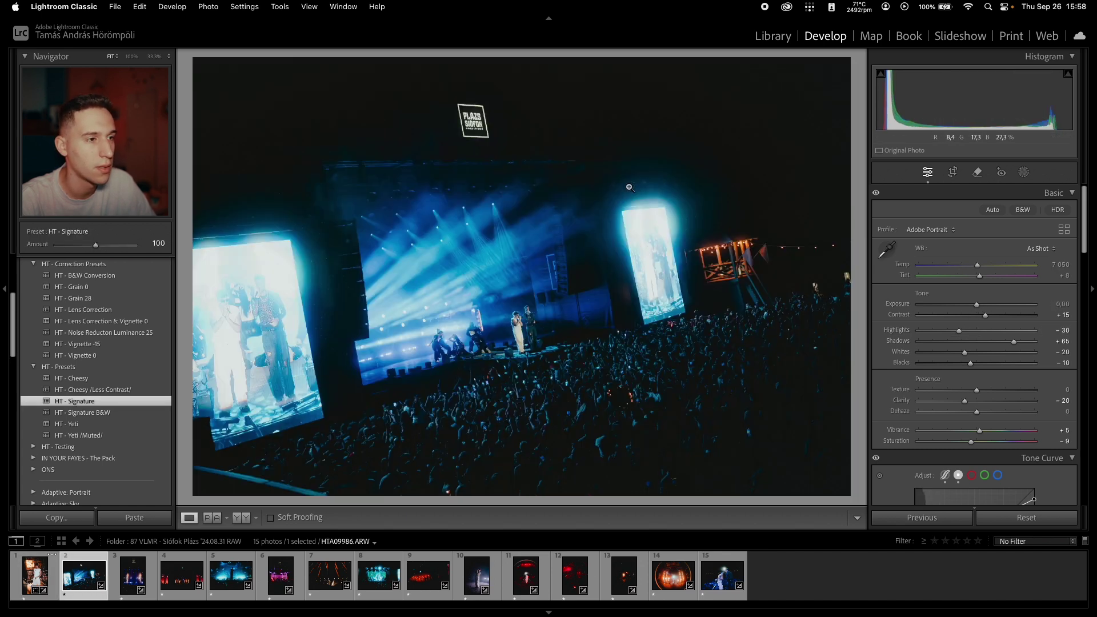
{"action": "key", "text": "r"}
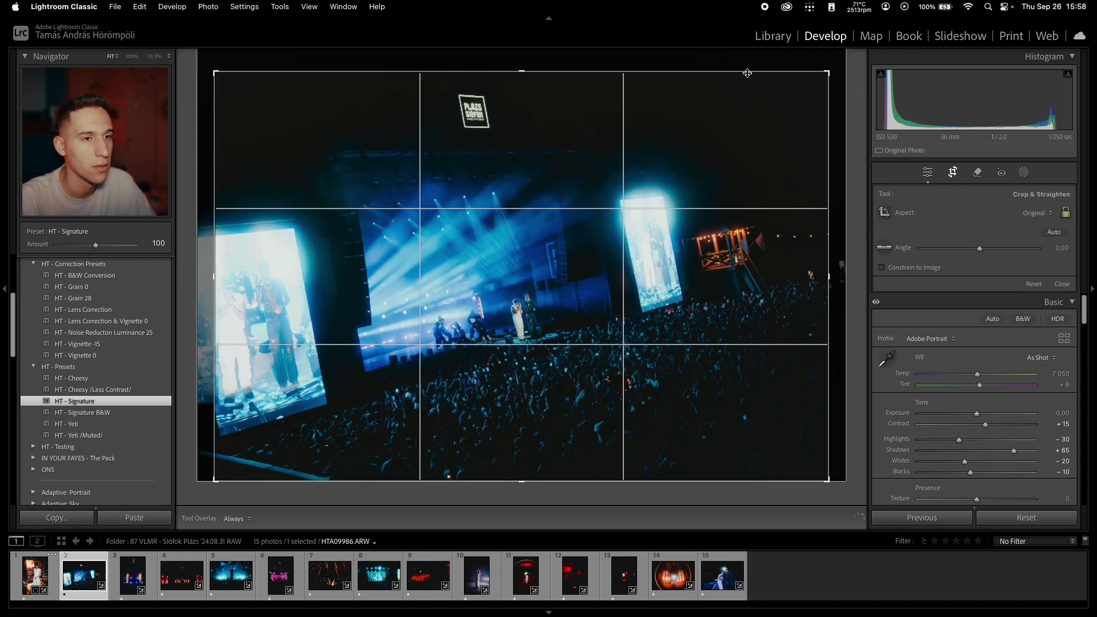
{"action": "key", "text": "r"}
{"action": "left_click_drag", "start_coordinate": [984, 315], "coordinate": [999, 319]}
For the stage photo with spark fountains, HTA00022.ARW, set highlights to -70, exposure to +1.00 and contrast to +25.
{"action": "key", "text": "Right"}
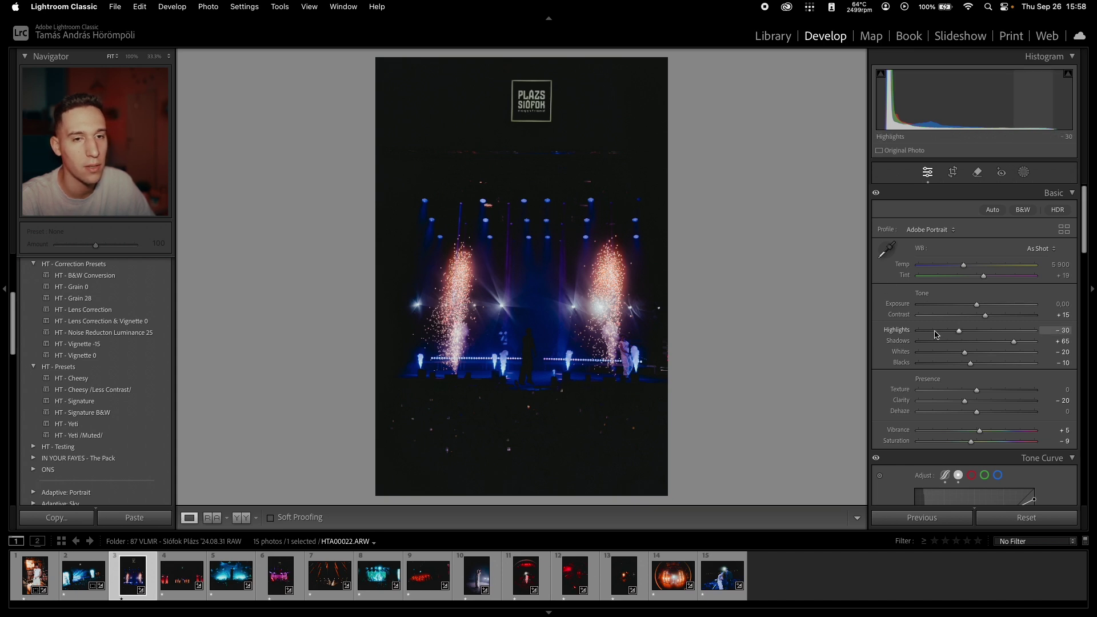
{"action": "left_click_drag", "start_coordinate": [947, 336], "coordinate": [989, 307]}
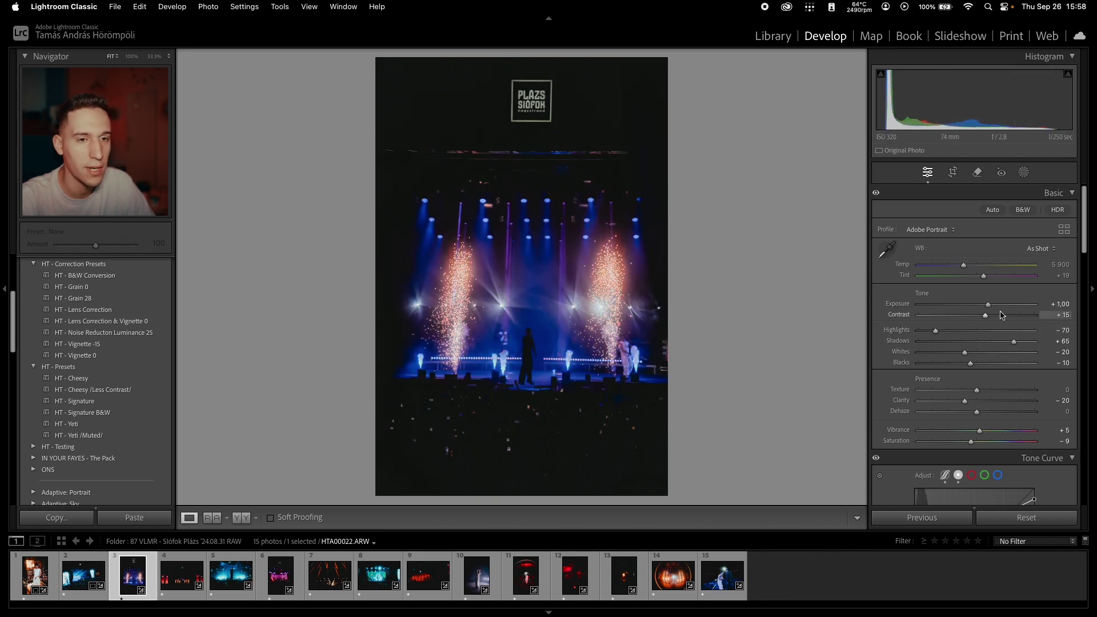
{"action": "left_click_drag", "start_coordinate": [990, 319], "coordinate": [995, 318]}
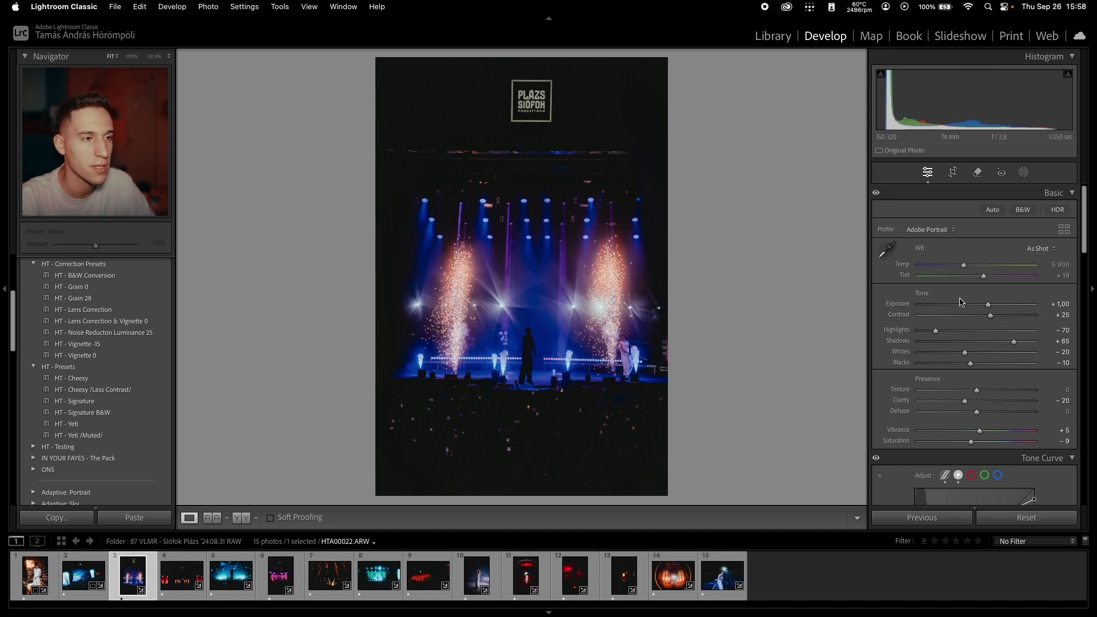
Straighten HTA00022.ARW to an angle of -0.47, crop it slightly tighter and set its colour temperature to 9048.
{"action": "key", "text": "r"}
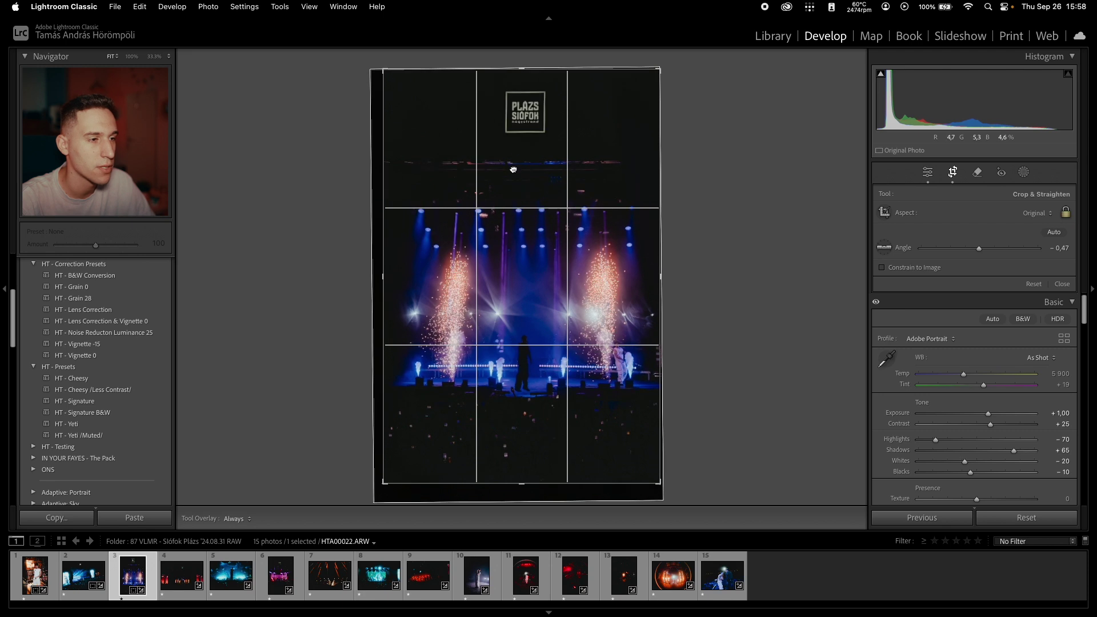
{"action": "key", "text": "Return"}
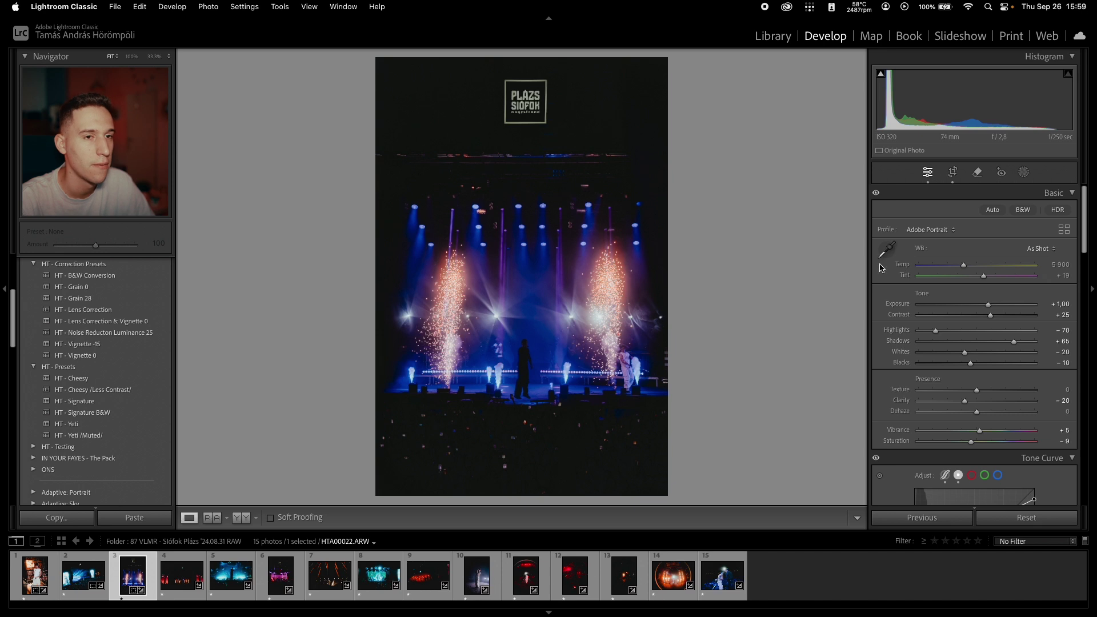
{"action": "left_click_drag", "start_coordinate": [966, 268], "coordinate": [994, 273]}
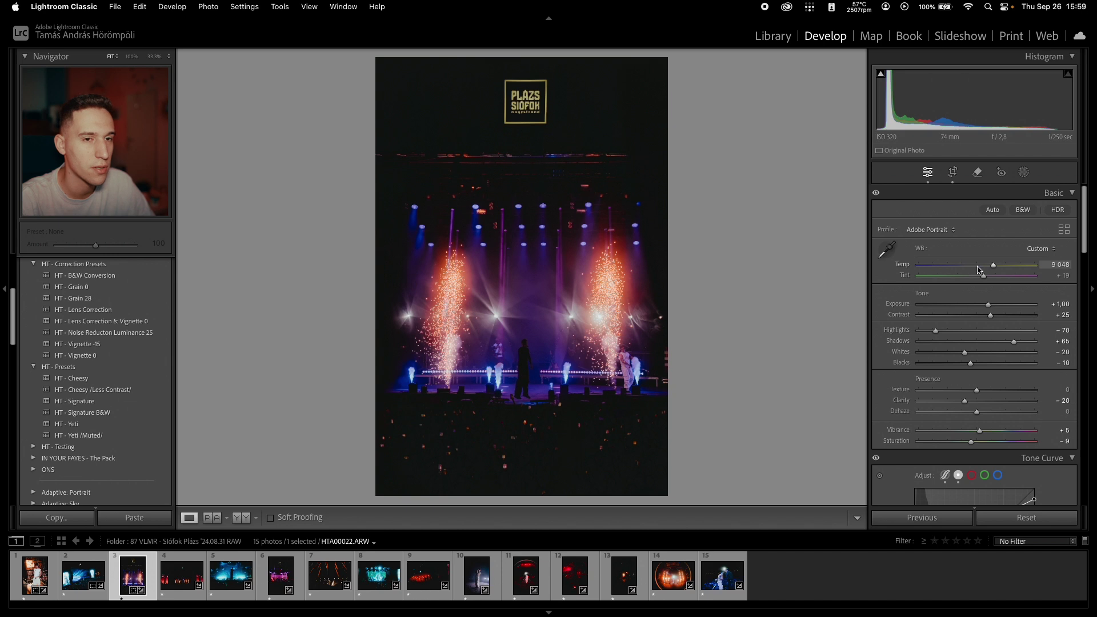
Compare HTA00022.ARW with its unedited version, and review the first four photos one by one at full size in the Library.
{"action": "key", "text": "backslash"}
{"action": "key", "text": "g"}
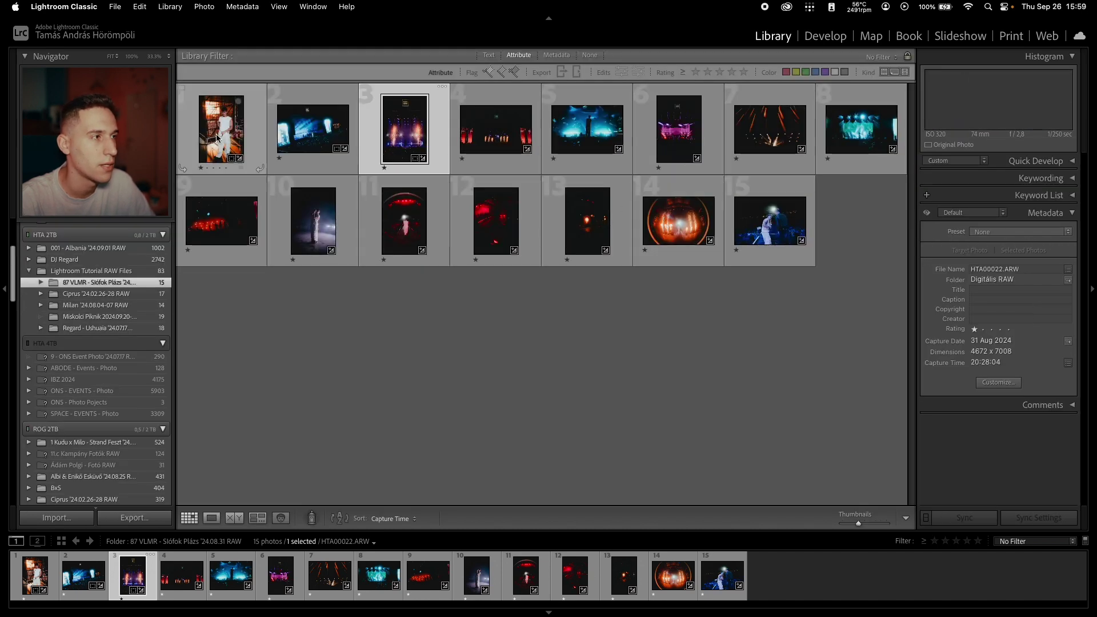
{"action": "key", "text": "Left"}
{"action": "key", "text": "Left"}
{"action": "key", "text": "e"}
{"action": "key", "text": "Right"}
{"action": "key", "text": "Right"}
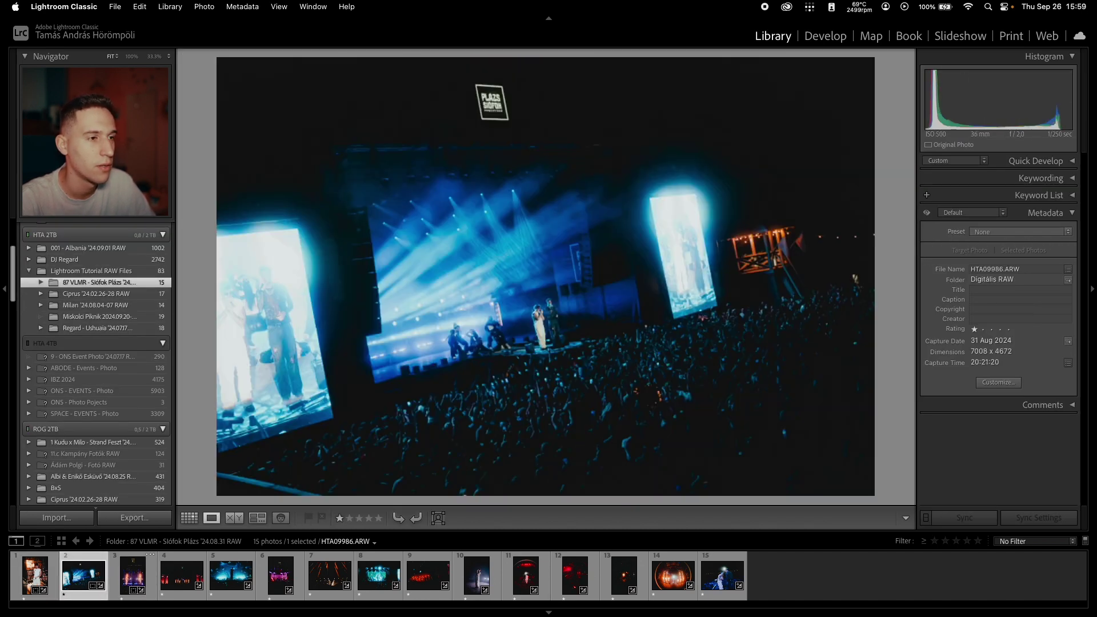
{"action": "key", "text": "Right"}
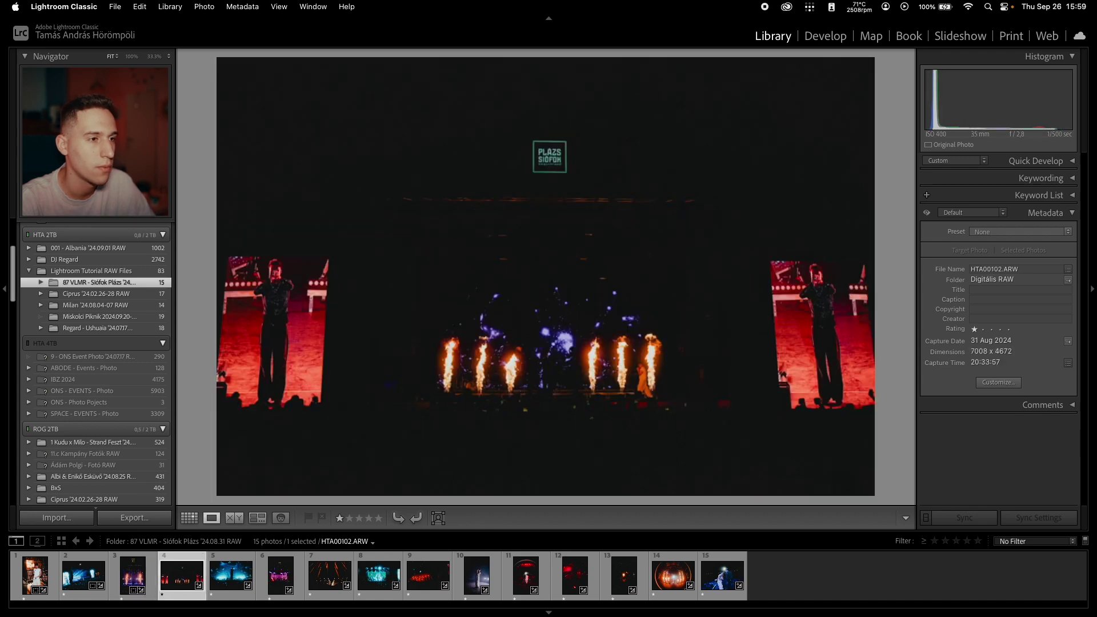
Edit the flame stage photo, HTA00102.ARW, with exposure +1.55, contrast +35, highlights -70 and shadows +75, and crop it slightly tighter.
{"action": "key", "text": "d"}
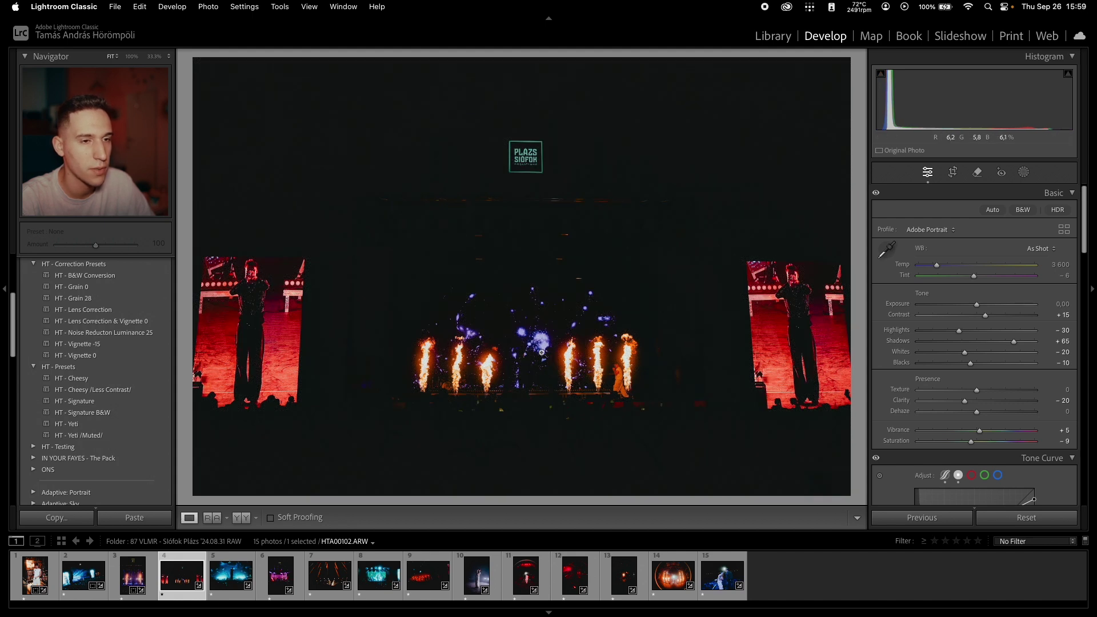
{"action": "left_click_drag", "start_coordinate": [959, 331], "coordinate": [994, 306]}
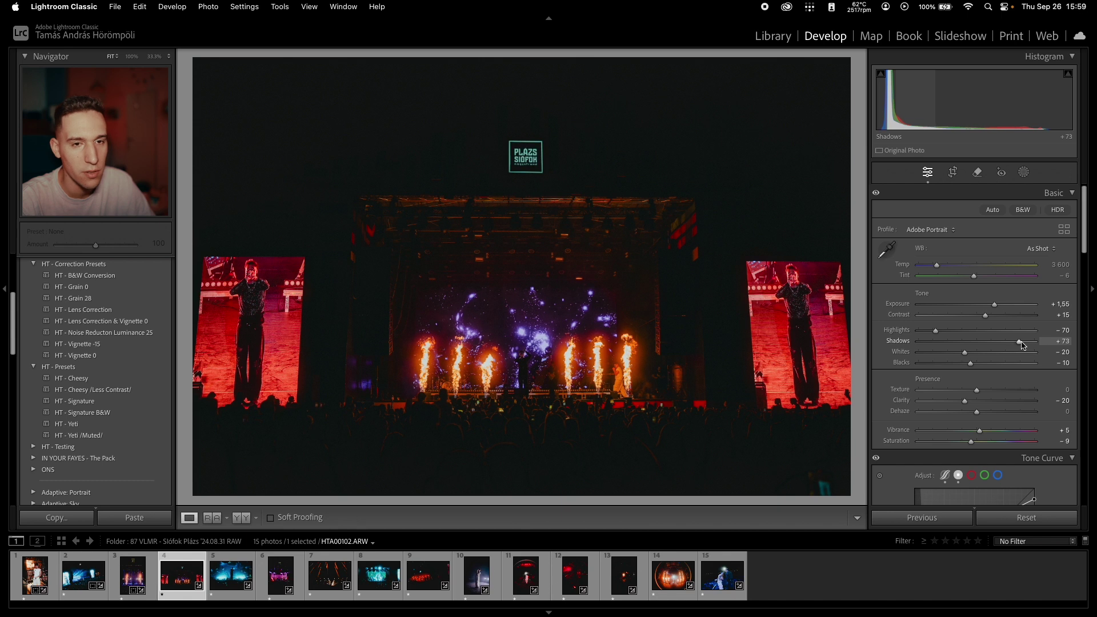
{"action": "left_click_drag", "start_coordinate": [985, 315], "coordinate": [997, 318]}
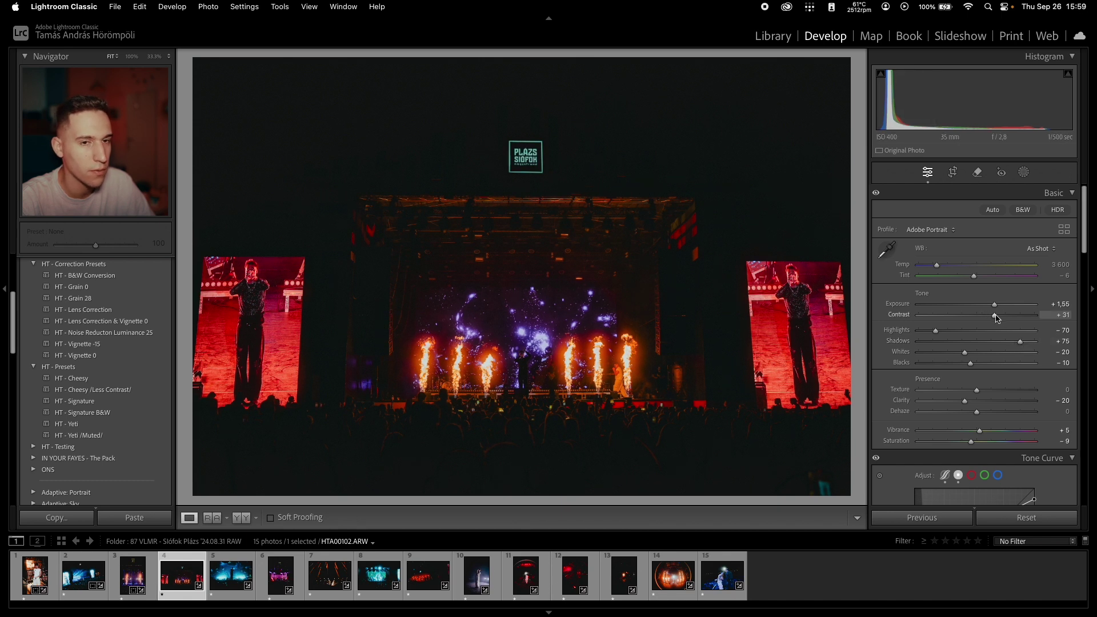
{"action": "key", "text": "r"}
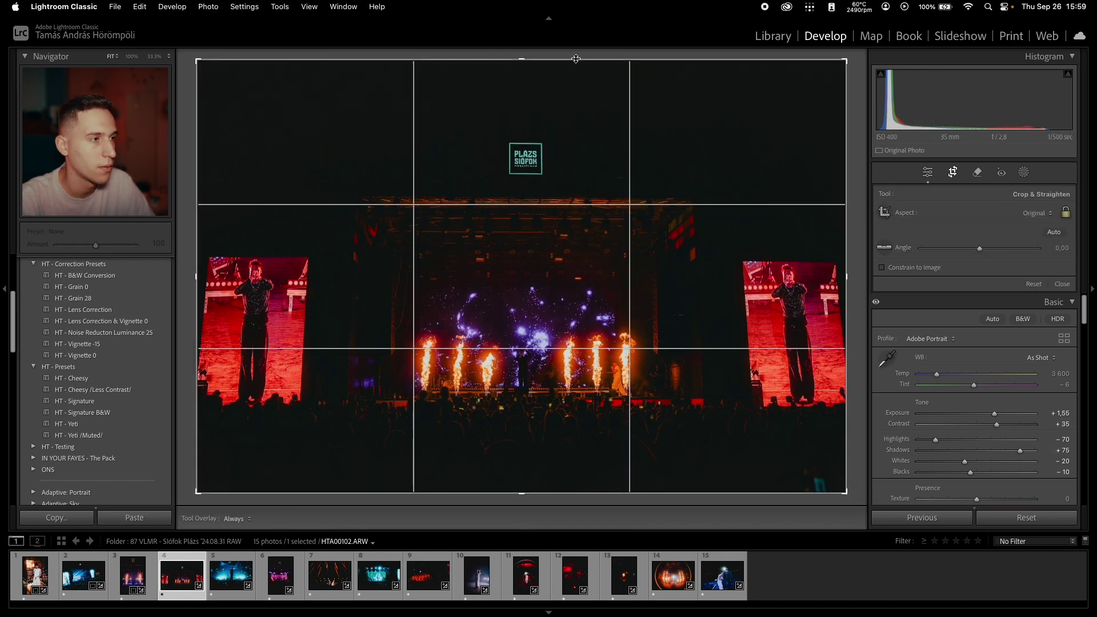
{"action": "key", "text": "r"}
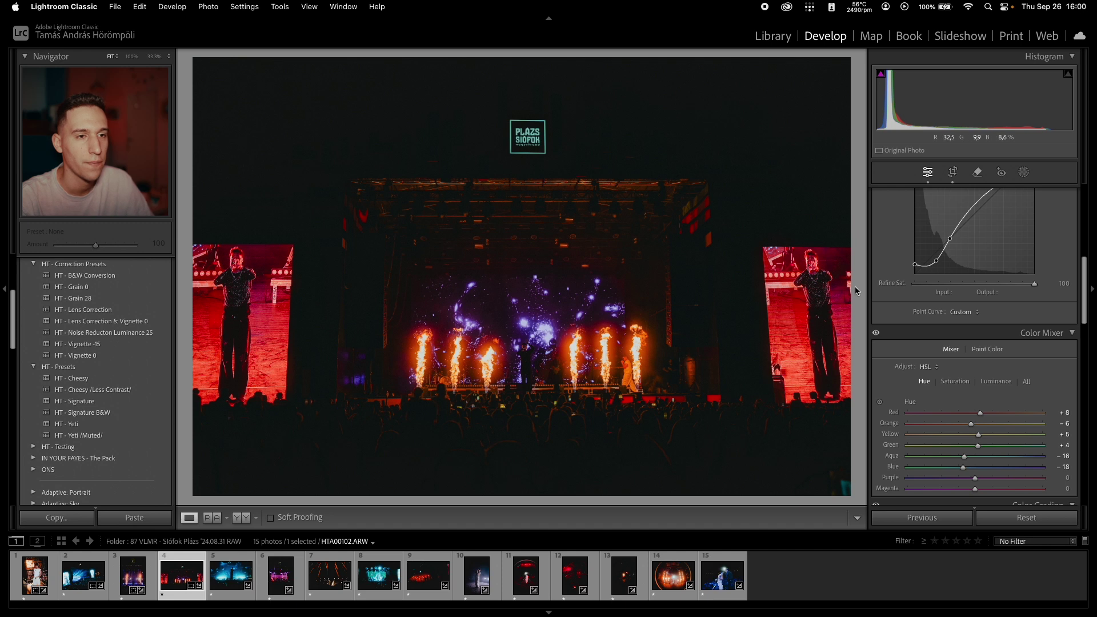
Try lowering the tone curve's black point to output 0 on HTA00102.ARW, and undo it.
{"action": "left_click_drag", "start_coordinate": [915, 265], "coordinate": [894, 287]}
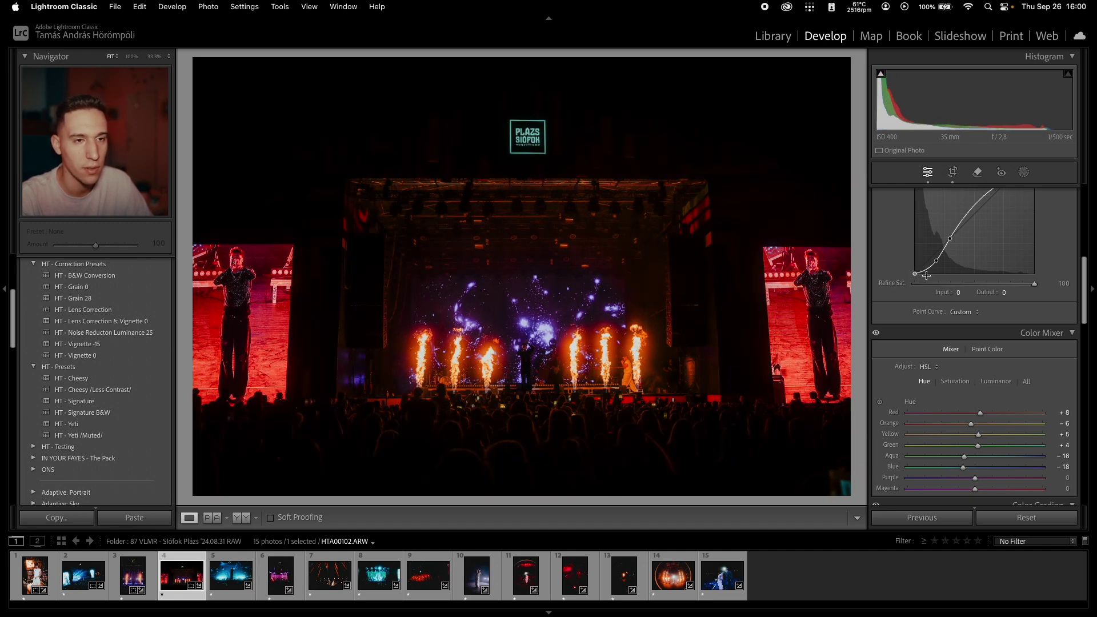
{"action": "scroll", "coordinate": [914, 291], "scroll_direction": "up", "scroll_amount": 2}
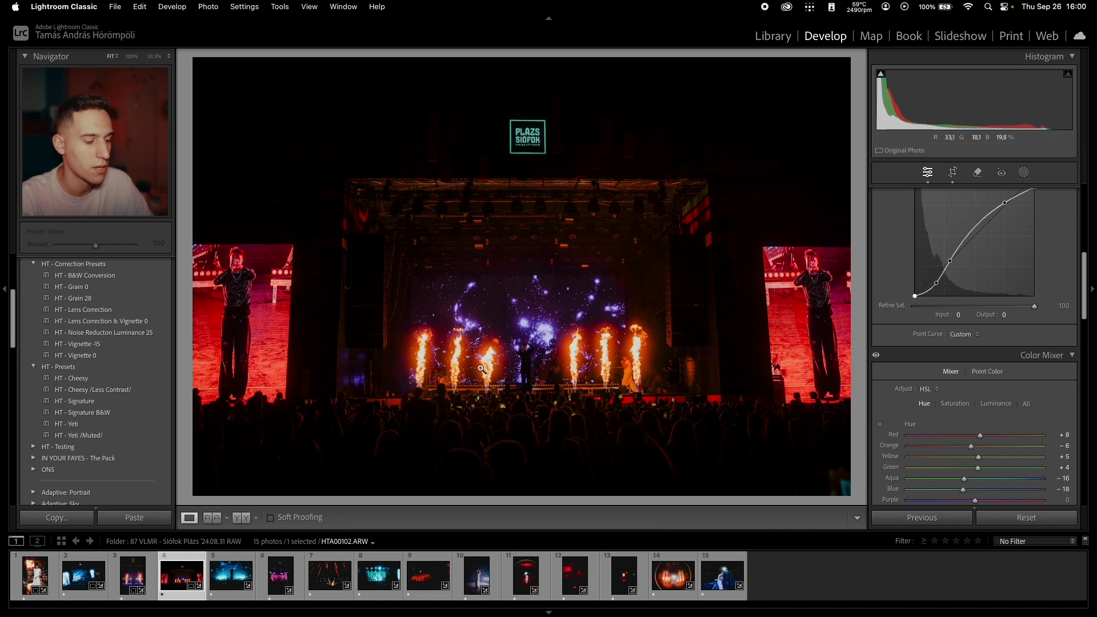
{"action": "key", "text": "super+z"}
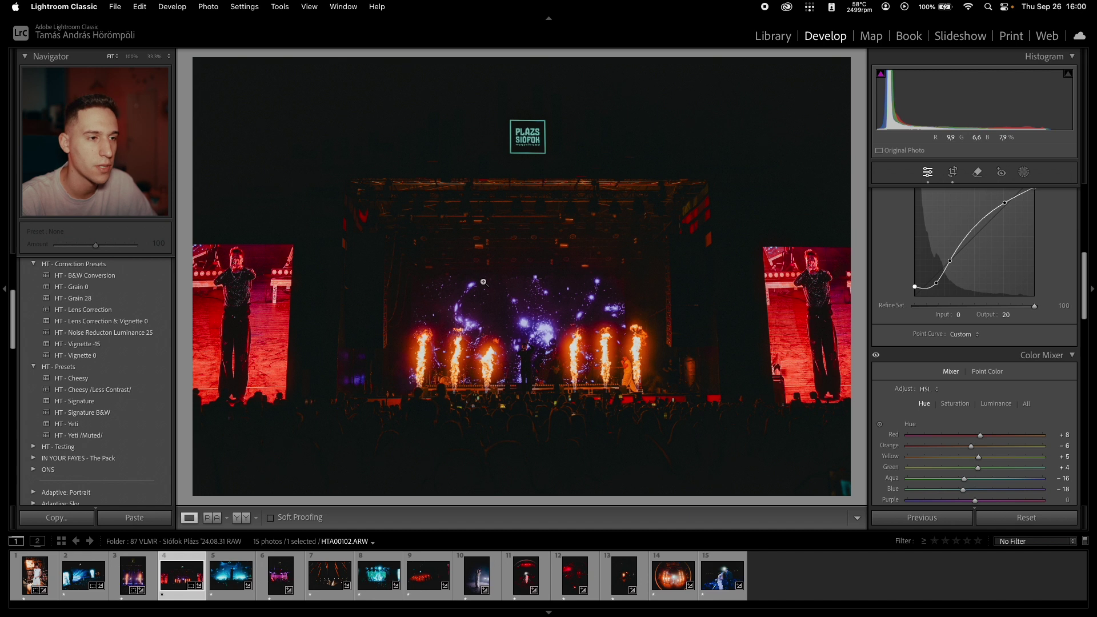
On the pink-lit stage photo, HTA00161.ARW, set exposure to +0.75, straighten to an angle of -0.60 and crop tighter.
{"action": "key", "text": "Right"}
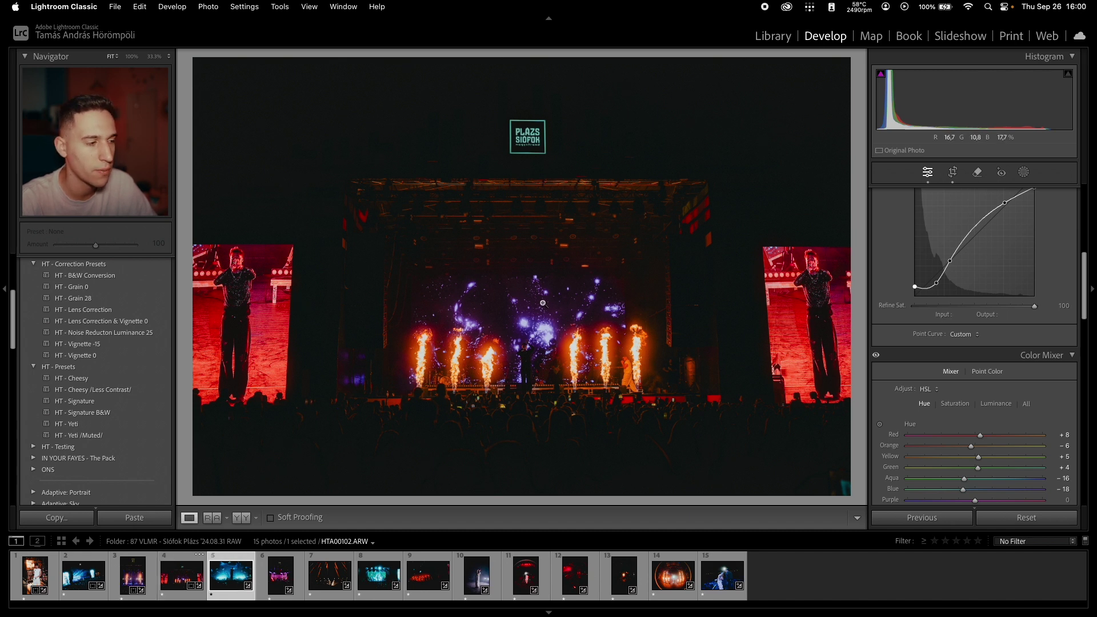
{"action": "scroll", "coordinate": [966, 320], "scroll_direction": "up", "scroll_amount": 8}
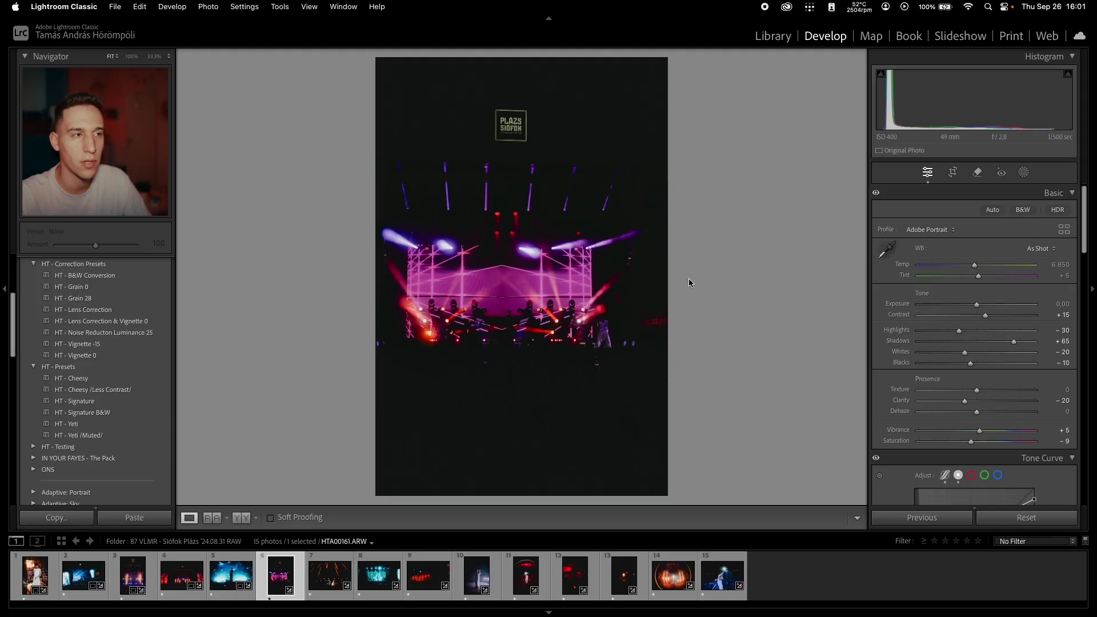
{"action": "left_click_drag", "start_coordinate": [977, 304], "coordinate": [986, 307]}
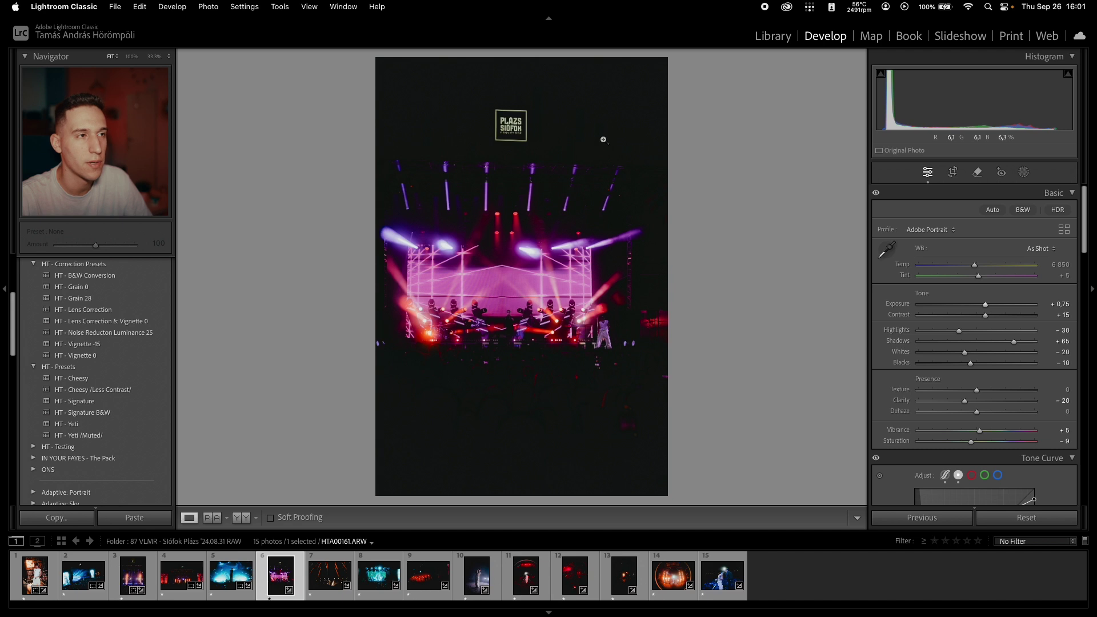
{"action": "key", "text": "r"}
{"action": "left_click_drag", "start_coordinate": [699, 221], "coordinate": [698, 219]}
{"action": "key", "text": "r"}
{"action": "key", "text": "r"}
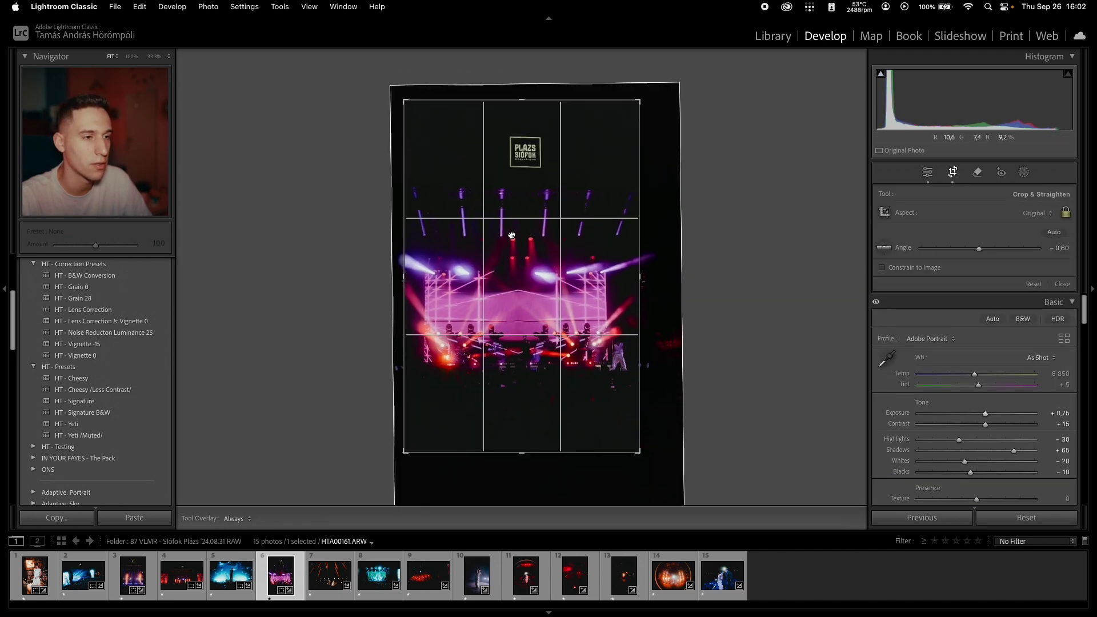
{"action": "key", "text": "r"}
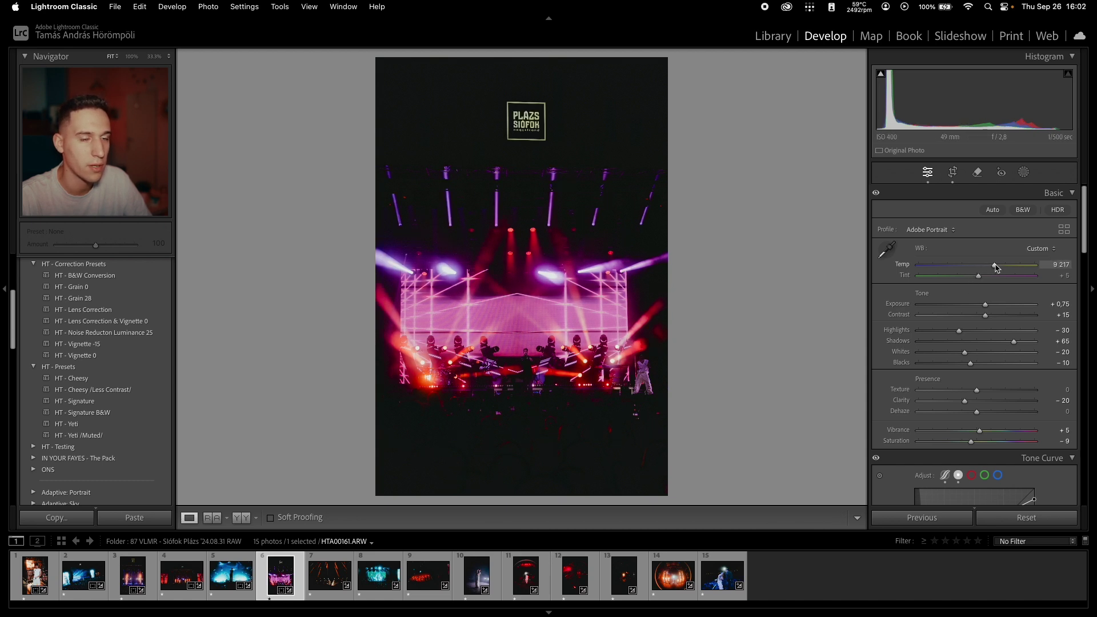
Set HTA00161.ARW to temperature 9217, exposure +1.55, contrast +53 and highlights -44, and compare it side by side with the original.
{"action": "left_click_drag", "start_coordinate": [985, 305], "coordinate": [951, 331]}
{"action": "left_click_drag", "start_coordinate": [990, 305], "coordinate": [1008, 314]}
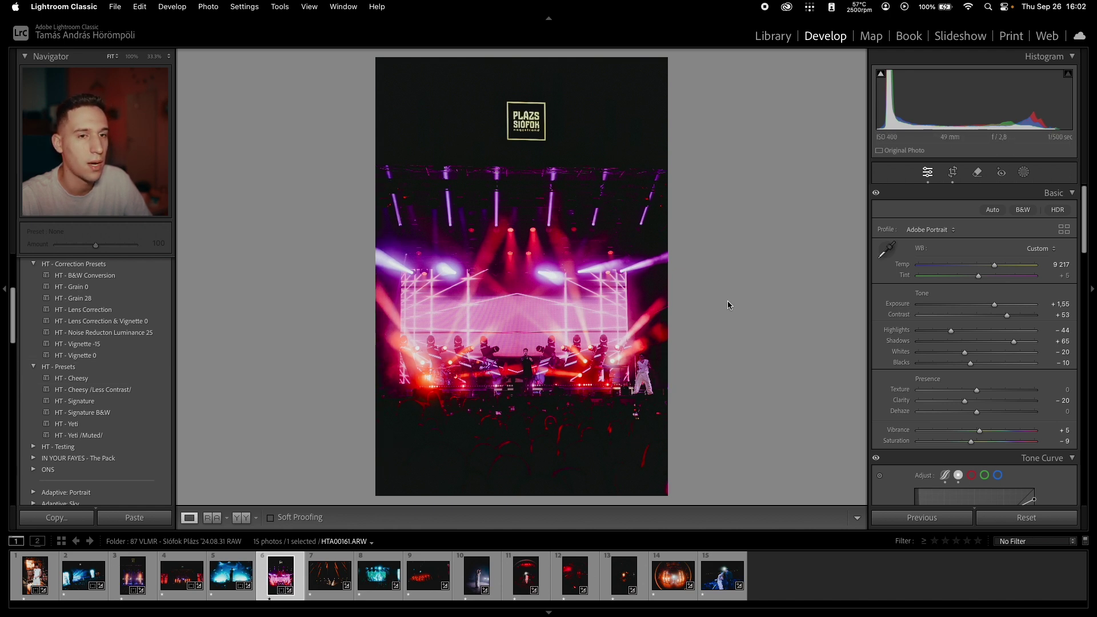
{"action": "key", "text": "y"}
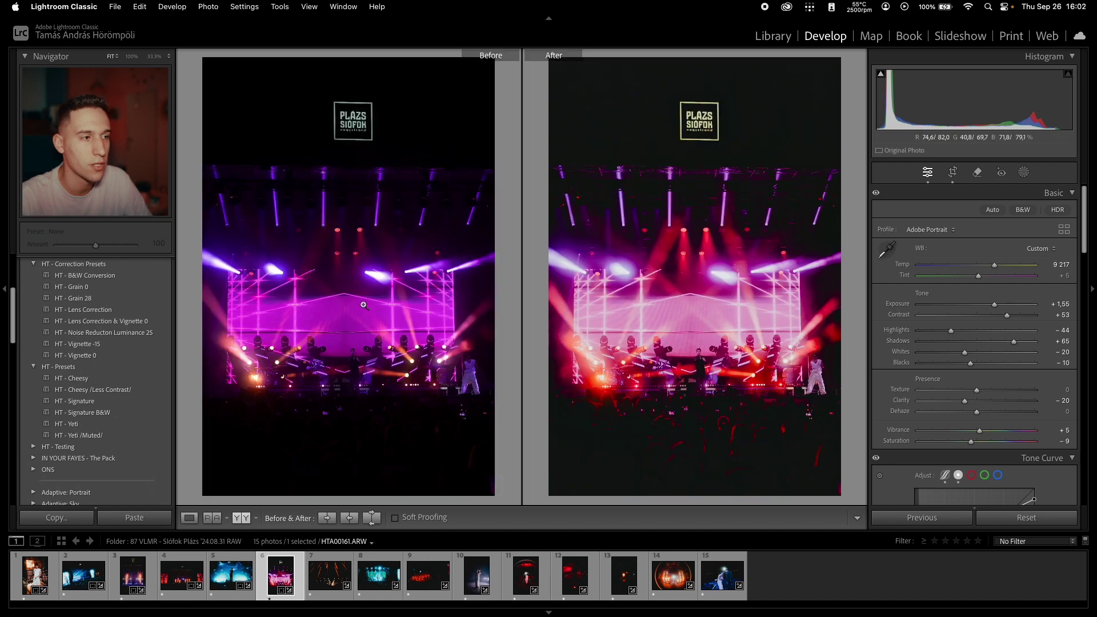
{"action": "key", "text": "y"}
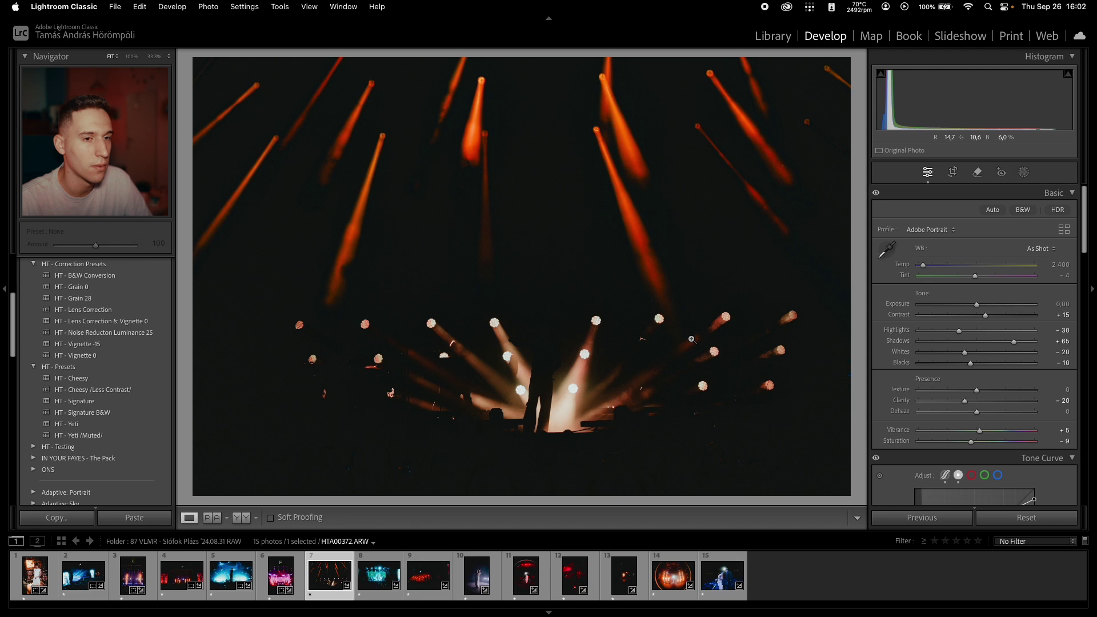
On the orange light-beam photo, HTA00372.ARW, set exposure to +1.45, contrast to +37, highlights to +19 and shadows to +53.
{"action": "left_click_drag", "start_coordinate": [976, 304], "coordinate": [998, 315]}
{"action": "left_click_drag", "start_coordinate": [958, 330], "coordinate": [987, 330]}
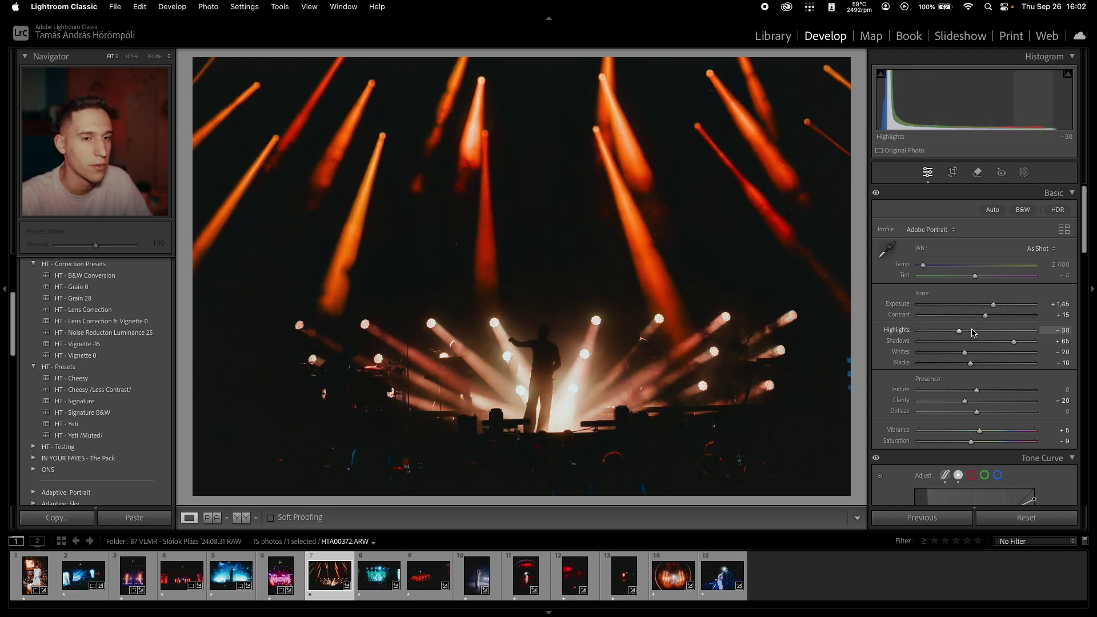
{"action": "left_click", "coordinate": [991, 341]}
Straighten HTA00372.ARW to an angle of 0.65 and crop it tighter around the performer and light beams at the original aspect ratio.
{"action": "key", "text": "r"}
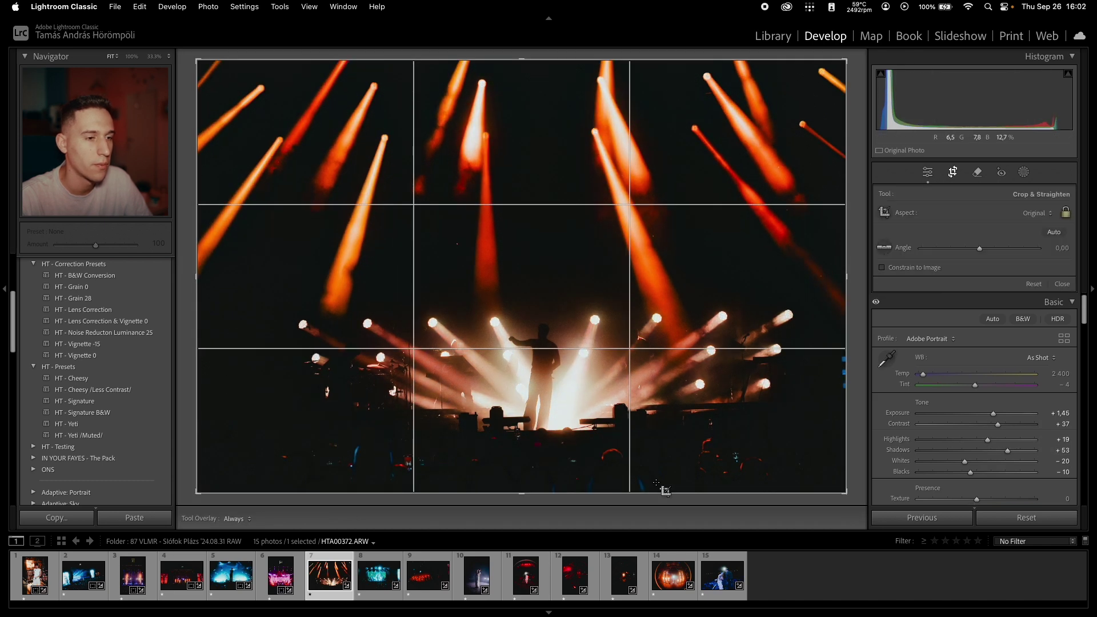
{"action": "left_click_drag", "start_coordinate": [851, 300], "coordinate": [850, 294]}
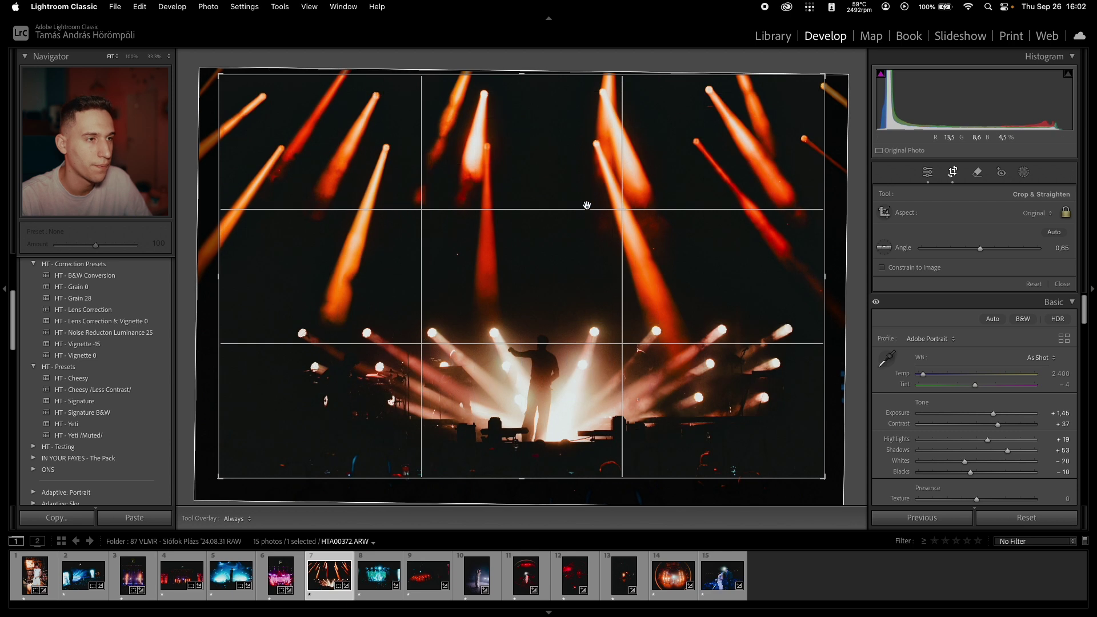
{"action": "key", "text": "Return"}
{"action": "key", "text": "r"}
{"action": "key", "text": "r"}
{"action": "key", "text": "r"}
{"action": "key", "text": "r"}
{"action": "key", "text": "r"}
{"action": "key", "text": "r"}
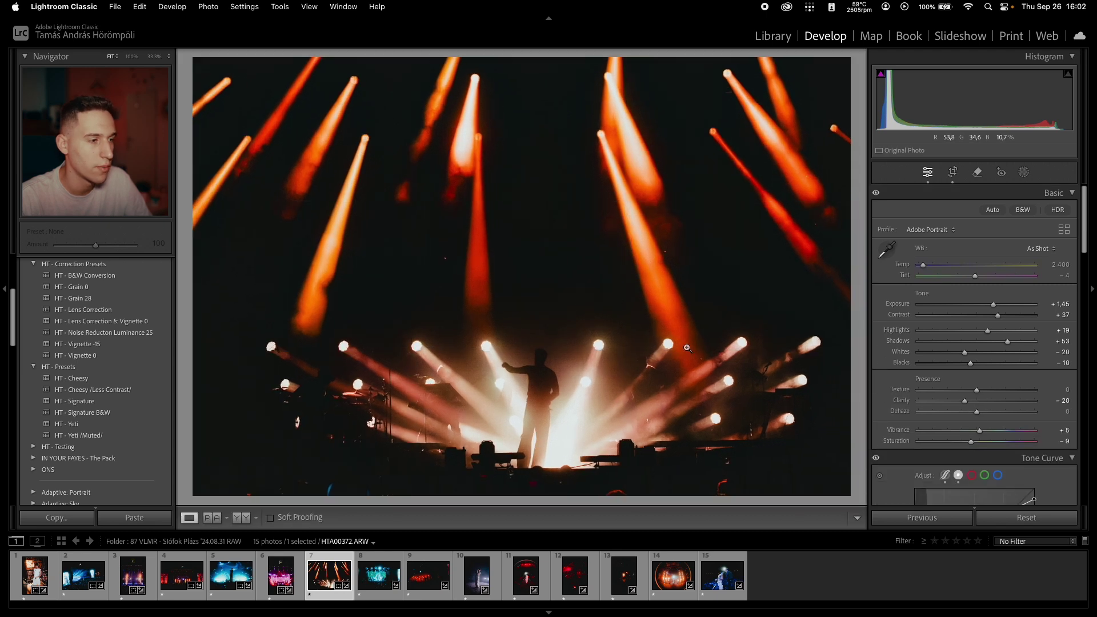
{"action": "key", "text": "r"}
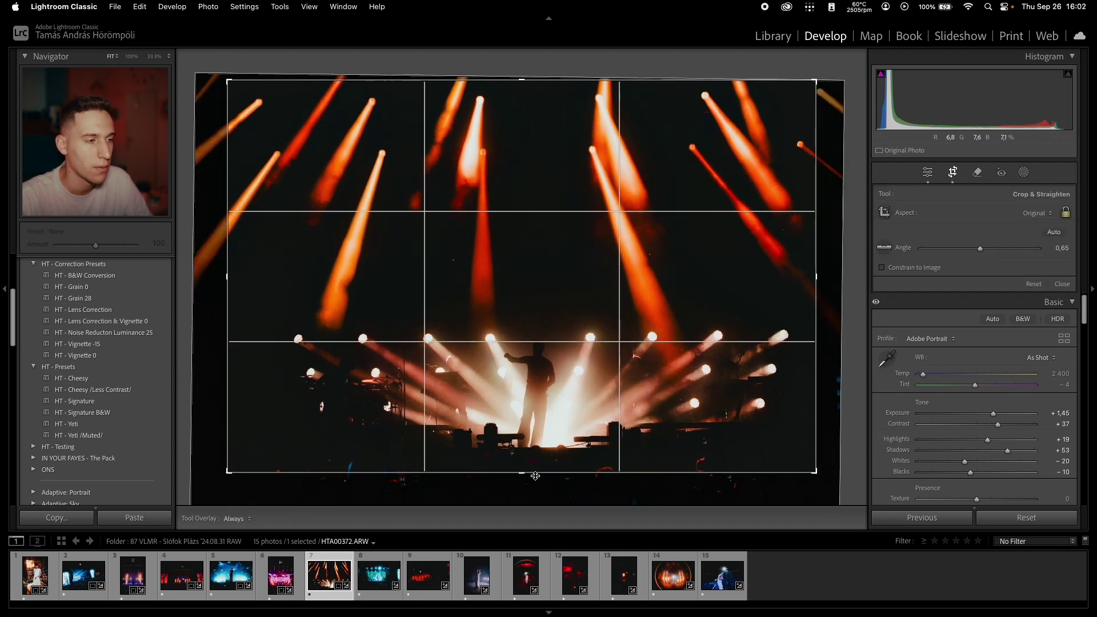
{"action": "key", "text": "r"}
Cool the teal-lit stage photo, HTA00374.ARW, to a colour temperature of 5715.
{"action": "key", "text": "Right"}
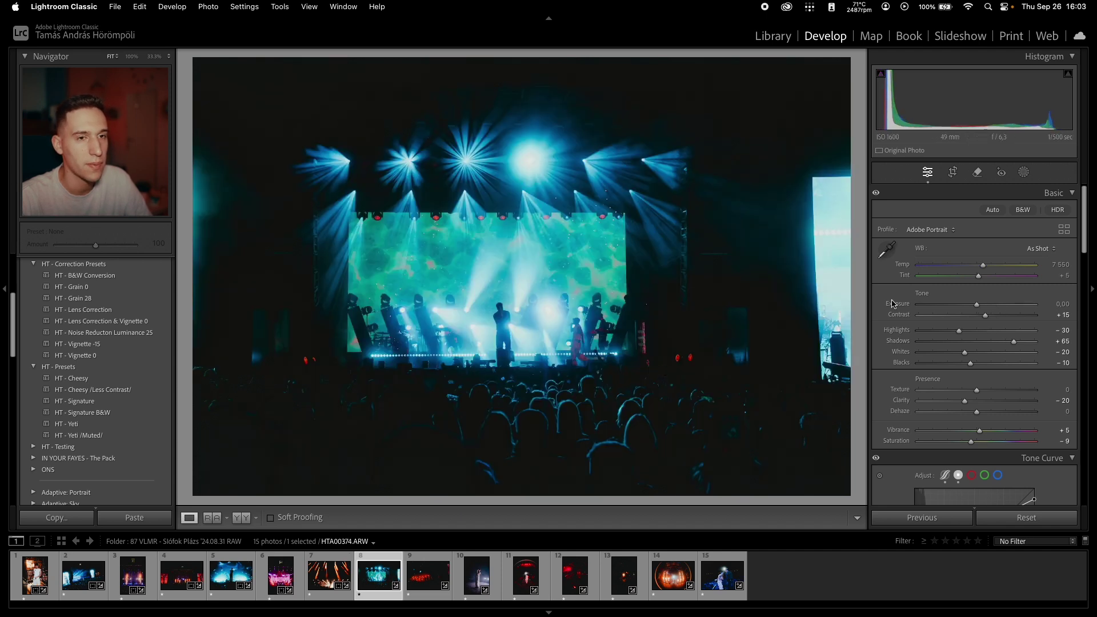
{"action": "left_click_drag", "start_coordinate": [984, 266], "coordinate": [958, 268]}
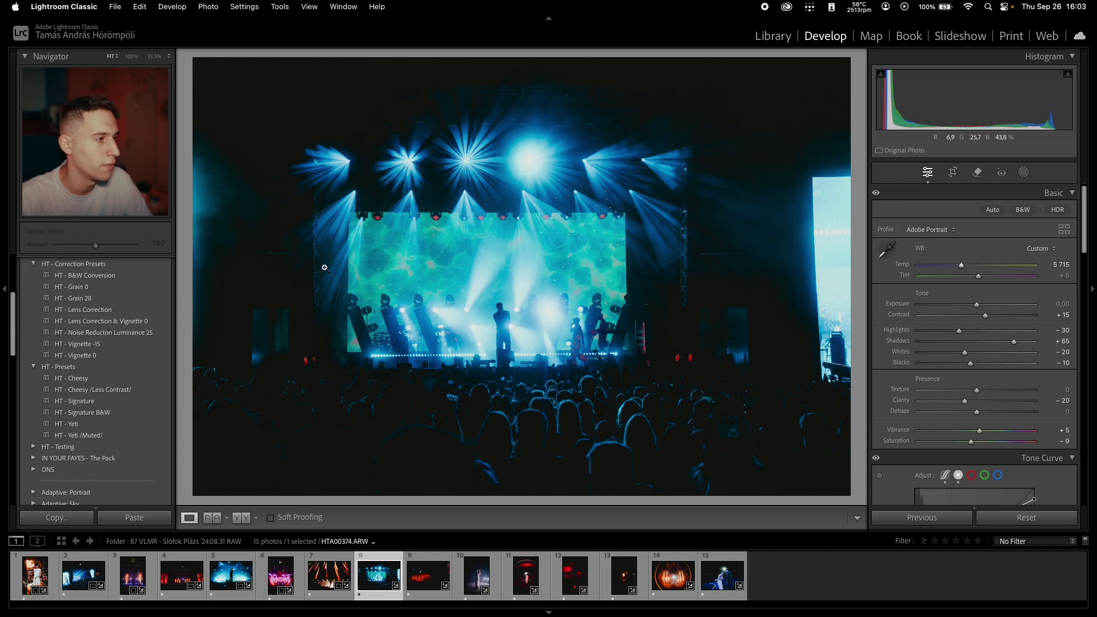
Apply the HT - B&W Conversion preset to HTA00374.ARW and set exposure to +0.85, contrast to +38 and highlights to -18.
{"action": "left_click", "coordinate": [103, 276]}
{"action": "left_click_drag", "start_coordinate": [982, 309], "coordinate": [965, 331]}
{"action": "left_click", "coordinate": [976, 331]}
Crop HTA00374.ARW tighter around the lit stage at the original aspect ratio and set contrast to +58.
{"action": "key", "text": "r"}
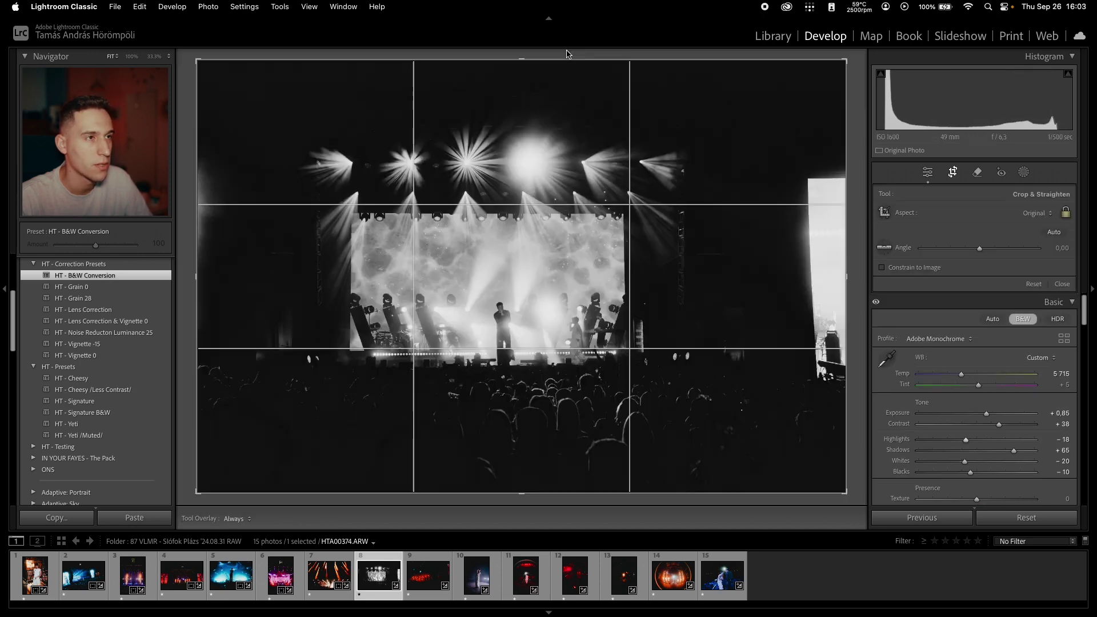
{"action": "left_click_drag", "start_coordinate": [798, 195], "coordinate": [689, 185]}
{"action": "key", "text": "Return"}
{"action": "left_click_drag", "start_coordinate": [999, 315], "coordinate": [1010, 315]}
{"action": "key", "text": "r"}
{"action": "key", "text": "Return"}
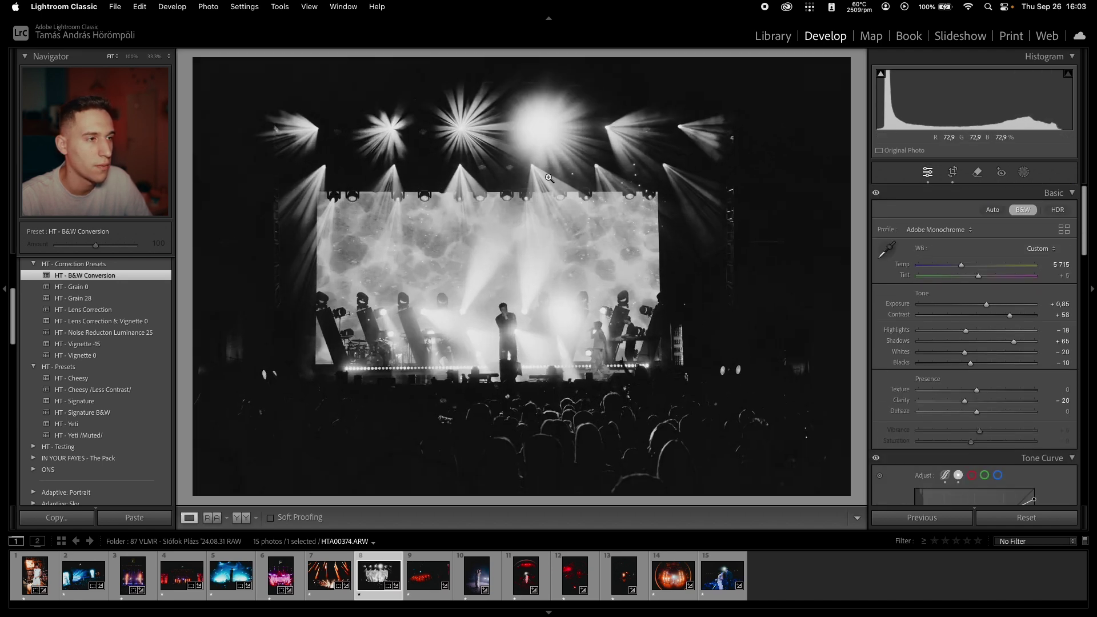
On HTA00631.ARW, heal away the flight case and equipment in the dark background beside the performer.
{"action": "key", "text": "Right"}
{"action": "key", "text": "Right"}
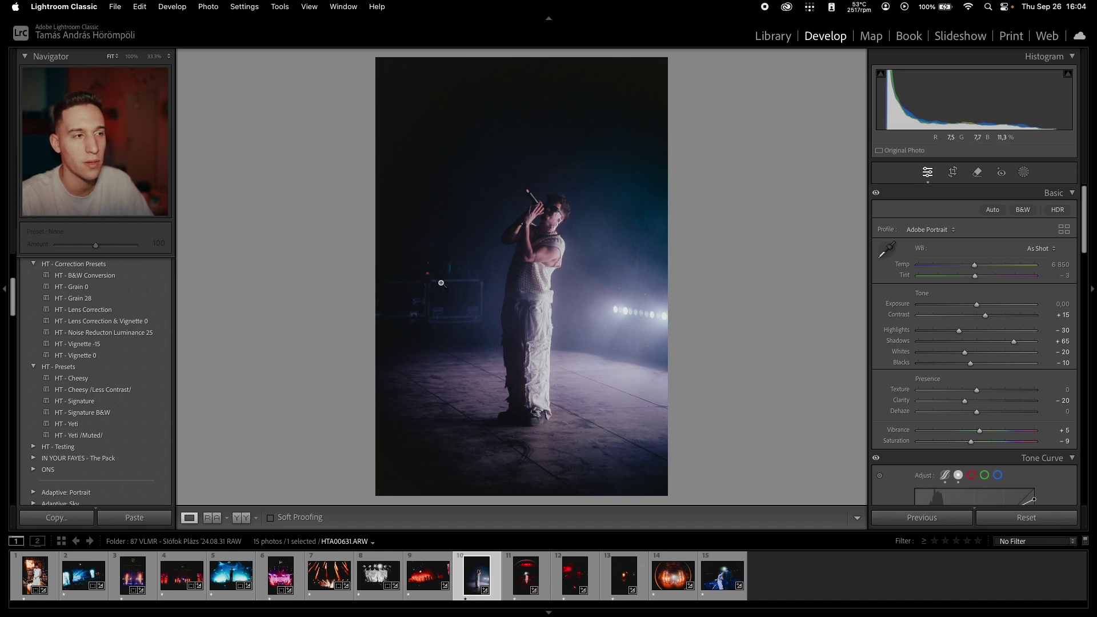
{"action": "key", "text": "q"}
{"action": "mouse_move", "coordinate": [434, 326]}
{"action": "left_mouse_down"}
{"action": "mouse_move", "coordinate": [475, 322]}
{"action": "mouse_move", "coordinate": [475, 282]}
{"action": "mouse_move", "coordinate": [438, 283]}
{"action": "mouse_move", "coordinate": [439, 320]}
{"action": "mouse_move", "coordinate": [454, 296]}
{"action": "left_mouse_up"}
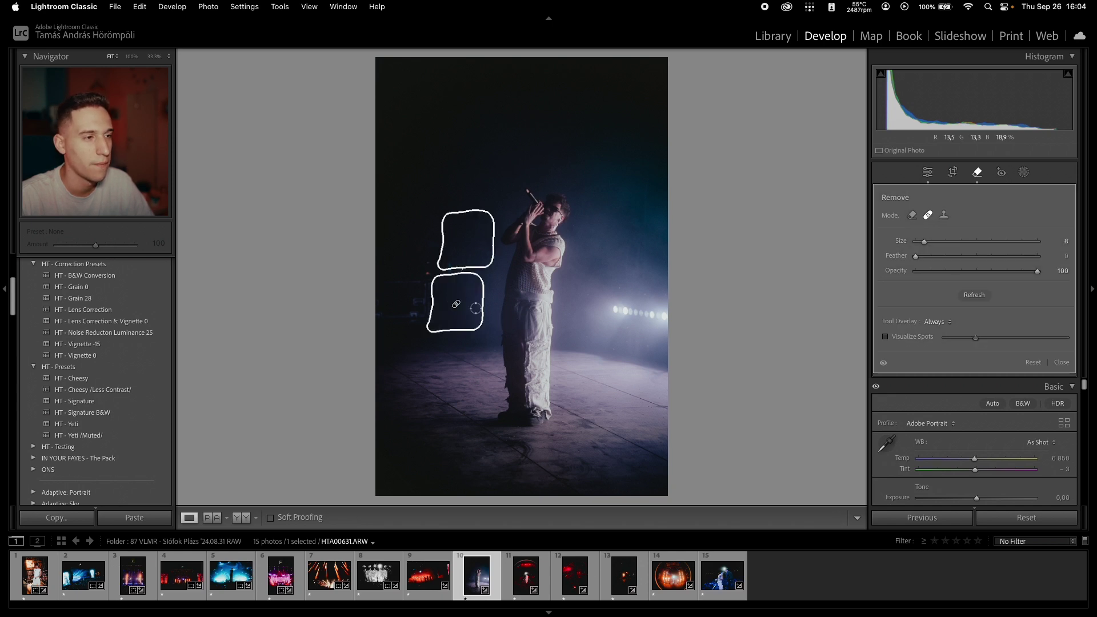
{"action": "mouse_move", "coordinate": [421, 252]}
{"action": "left_mouse_down"}
{"action": "mouse_move", "coordinate": [428, 313]}
{"action": "mouse_move", "coordinate": [443, 253]}
{"action": "mouse_move", "coordinate": [435, 322]}
{"action": "mouse_move", "coordinate": [377, 318]}
{"action": "mouse_move", "coordinate": [394, 285]}
{"action": "mouse_move", "coordinate": [424, 292]}
{"action": "mouse_move", "coordinate": [410, 306]}
{"action": "mouse_move", "coordinate": [399, 297]}
{"action": "mouse_move", "coordinate": [419, 319]}
{"action": "left_mouse_up"}
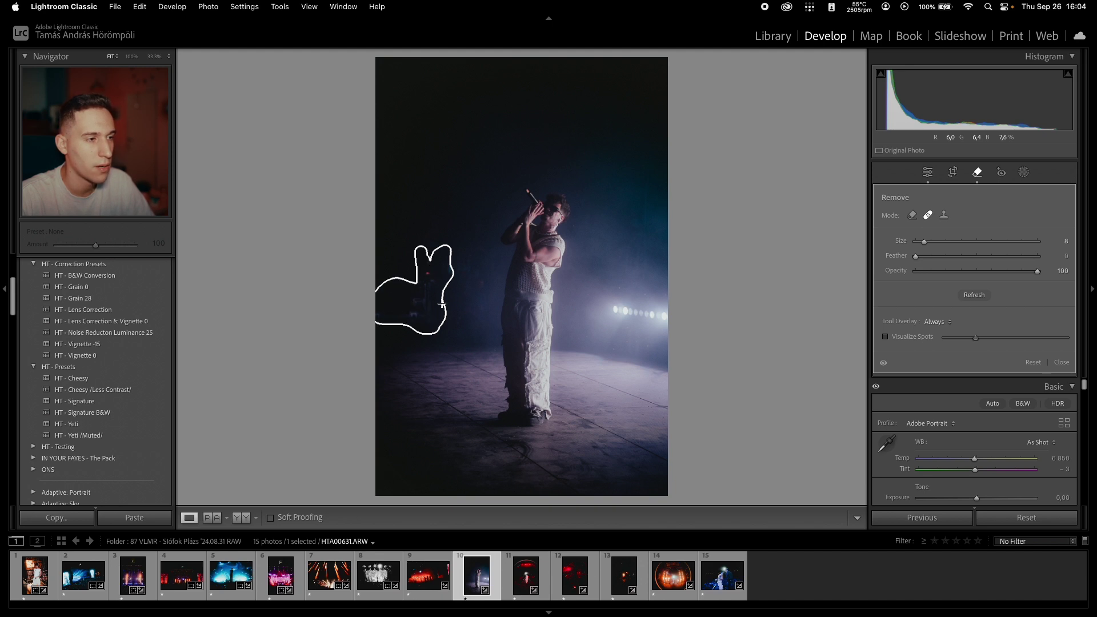
{"action": "mouse_move", "coordinate": [472, 274]}
{"action": "left_mouse_down"}
{"action": "mouse_move", "coordinate": [439, 325]}
{"action": "mouse_move", "coordinate": [409, 268]}
{"action": "mouse_move", "coordinate": [478, 270]}
{"action": "mouse_move", "coordinate": [416, 283]}
{"action": "mouse_move", "coordinate": [438, 289]}
{"action": "left_mouse_up"}
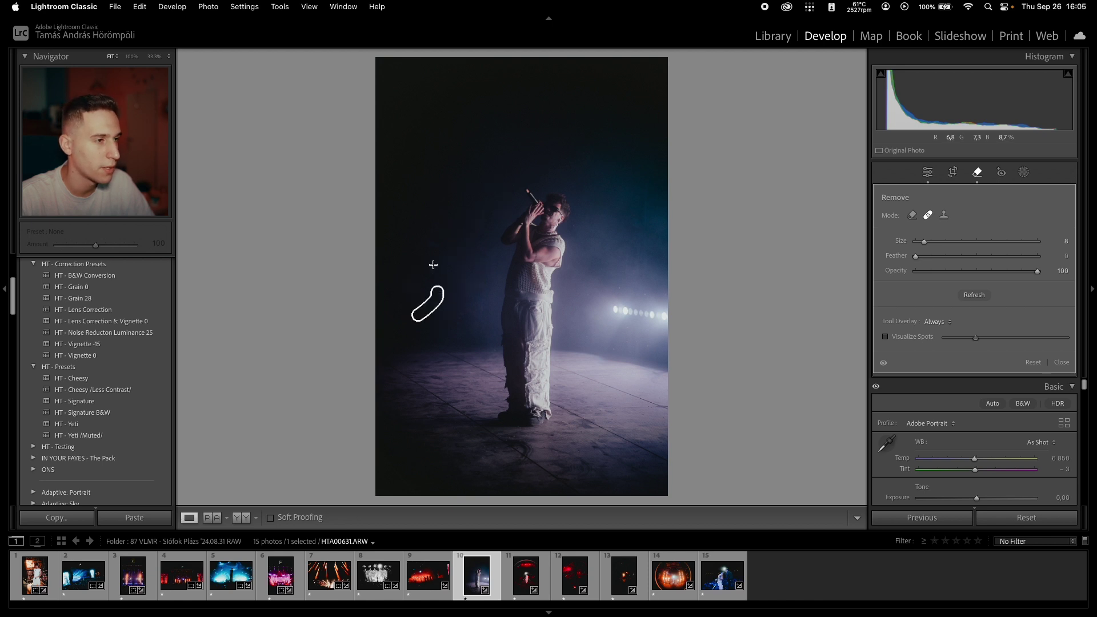
{"action": "left_click", "coordinate": [436, 246]}
{"action": "key", "text": "z"}
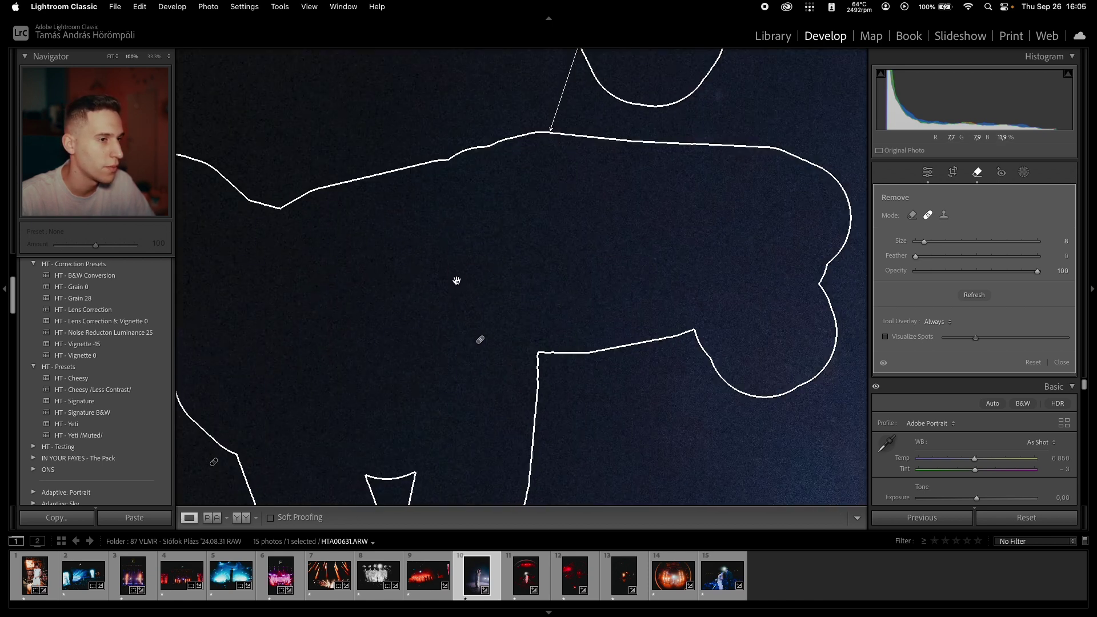
Heal the leftover marks in the background beside the performer at 33.3% zoom, and finish the removal.
{"action": "left_click", "coordinate": [153, 56]}
{"action": "left_click_drag", "start_coordinate": [616, 337], "coordinate": [618, 264]}
{"action": "left_click", "coordinate": [597, 236]}
{"action": "left_click_drag", "start_coordinate": [576, 416], "coordinate": [573, 432]}
{"action": "left_click", "coordinate": [426, 312]}
{"action": "left_click_drag", "start_coordinate": [597, 396], "coordinate": [634, 408]}
{"action": "left_click_drag", "start_coordinate": [650, 343], "coordinate": [636, 386]}
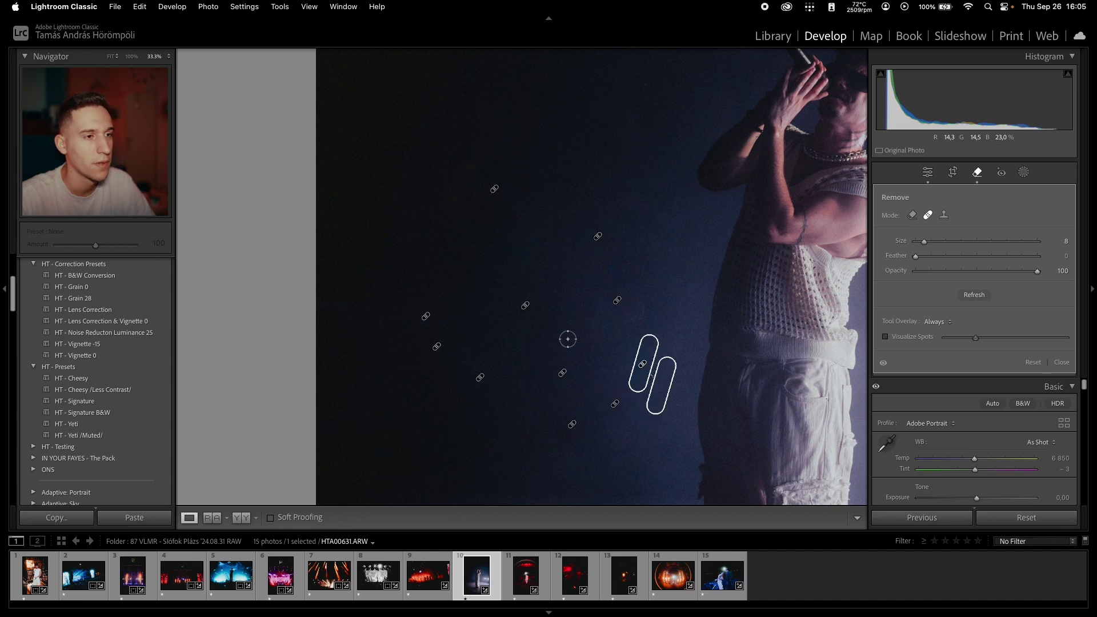
{"action": "left_click", "coordinate": [978, 173]}
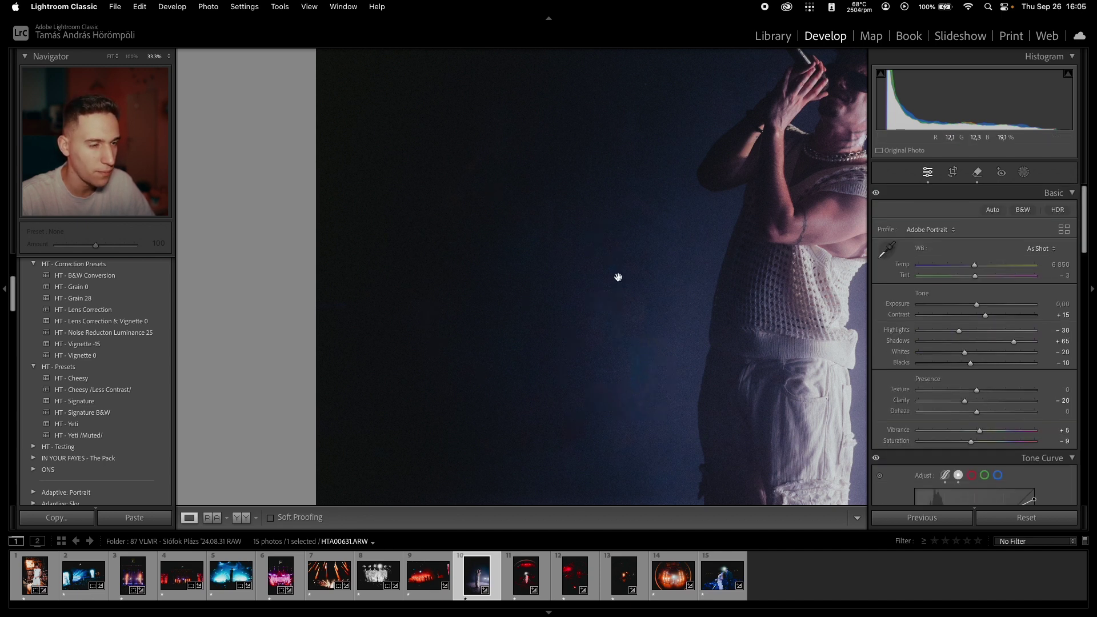
{"action": "left_click", "coordinate": [617, 278]}
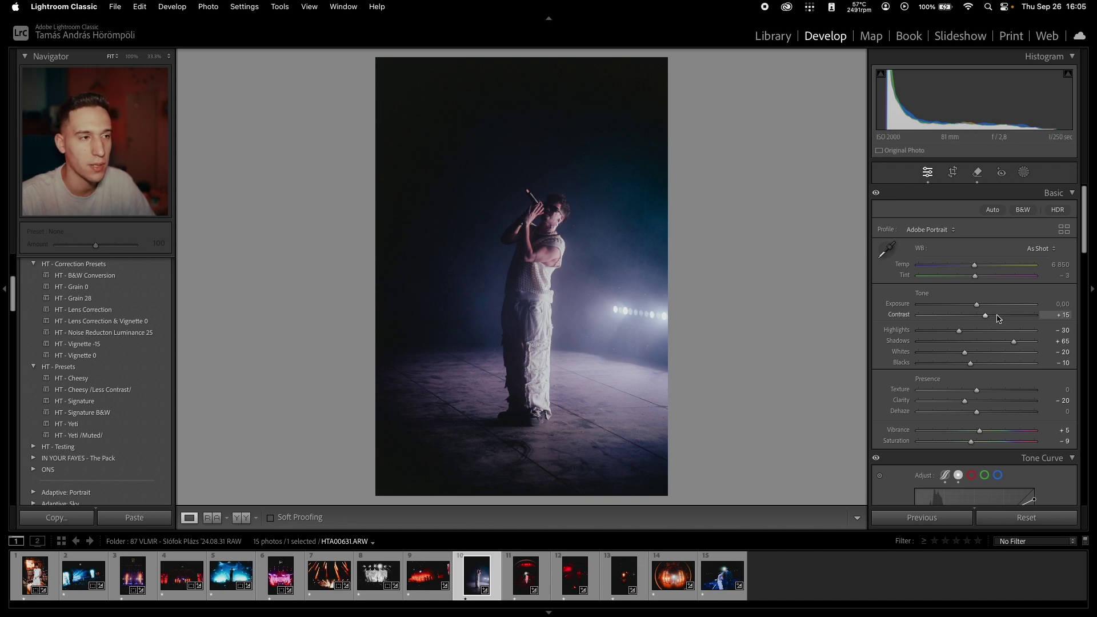
Set HTA00631.ARW to temperature 8481, exposure +0.10, contrast +74, highlights +4 and shadows +25.
{"action": "left_click_drag", "start_coordinate": [975, 265], "coordinate": [990, 267]}
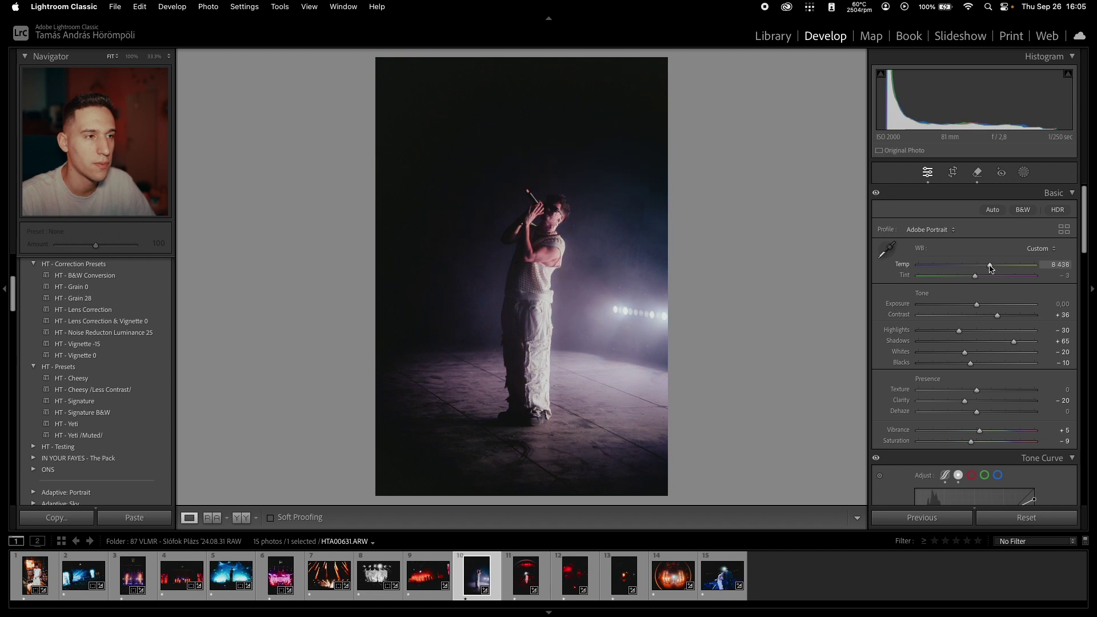
{"action": "left_click_drag", "start_coordinate": [959, 330], "coordinate": [1021, 318]}
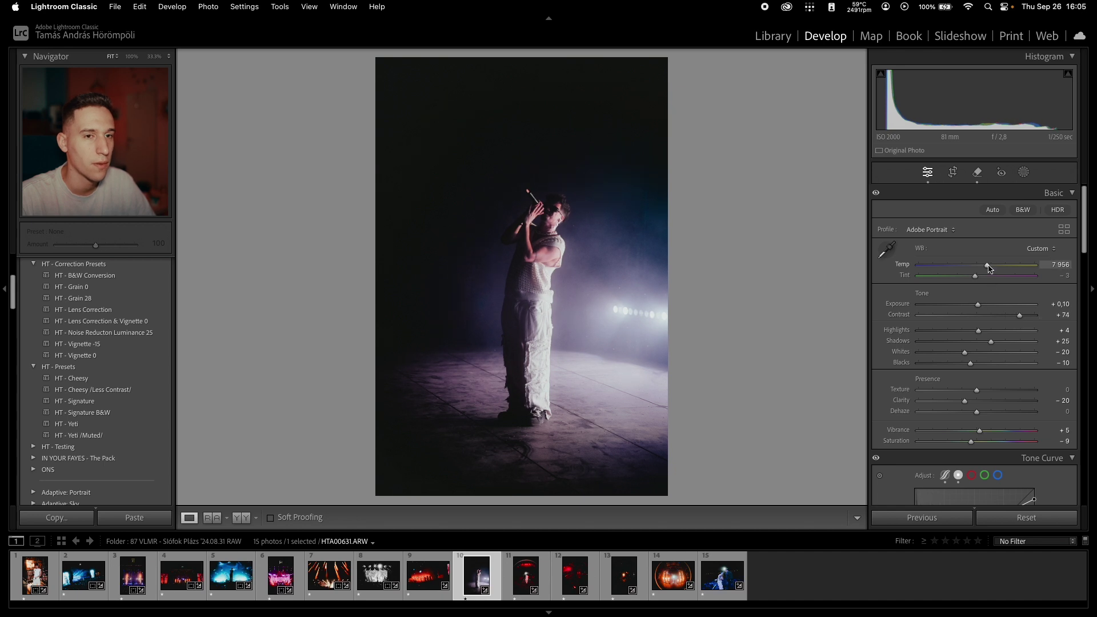
{"action": "left_click_drag", "start_coordinate": [995, 269], "coordinate": [997, 268]}
Crop HTA00631.ARW slightly tighter around the standing performer at the original aspect ratio.
{"action": "key", "text": "r"}
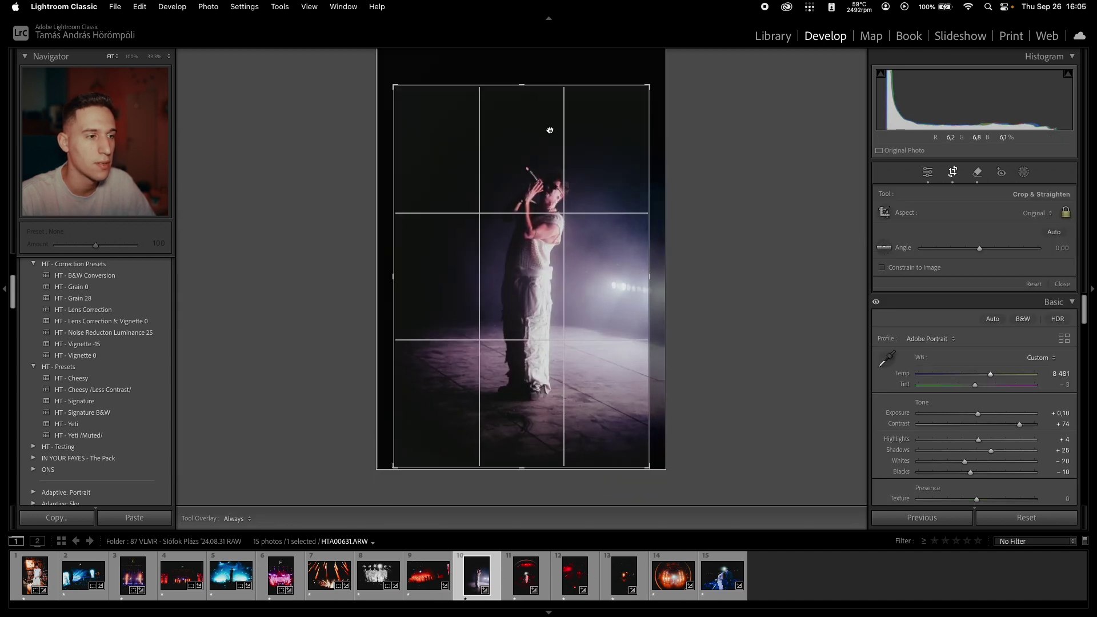
{"action": "left_click_drag", "start_coordinate": [691, 183], "coordinate": [689, 182]}
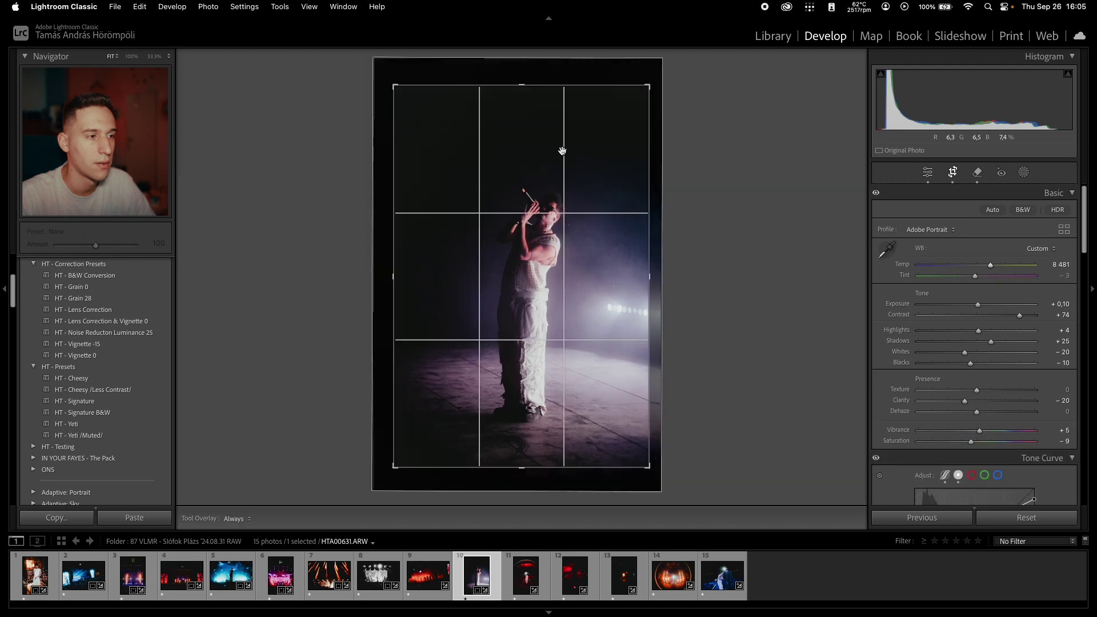
{"action": "key", "text": "r"}
{"action": "key", "text": "r"}
{"action": "key", "text": "r"}
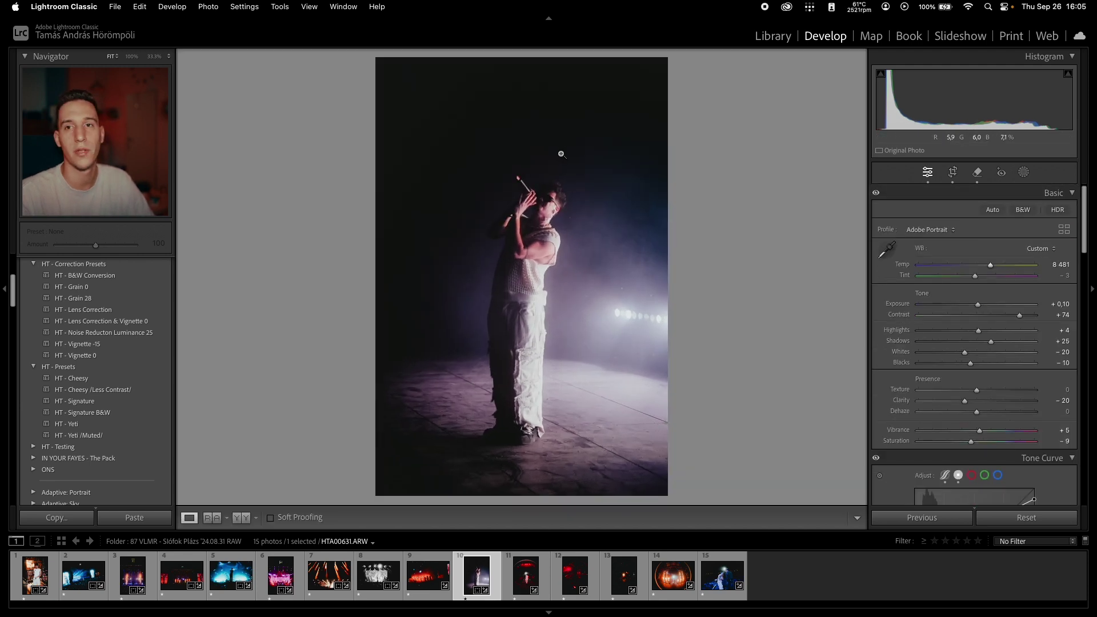
Compare HTA00631.ARW side by side with the original and raise its exposure slightly.
{"action": "key", "text": "y"}
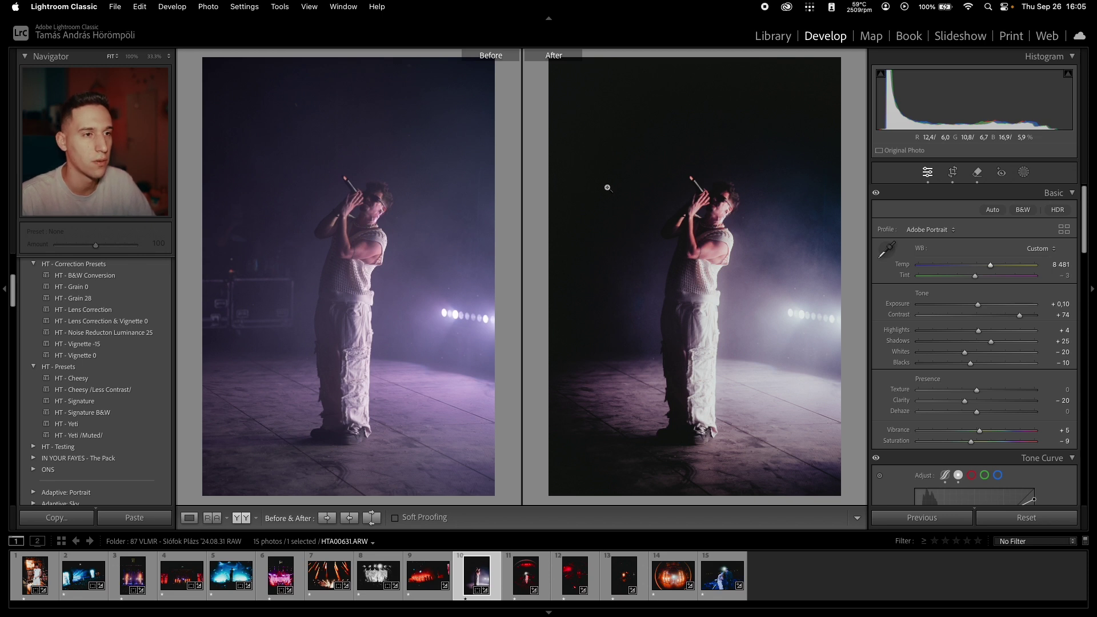
{"action": "key", "text": "y"}
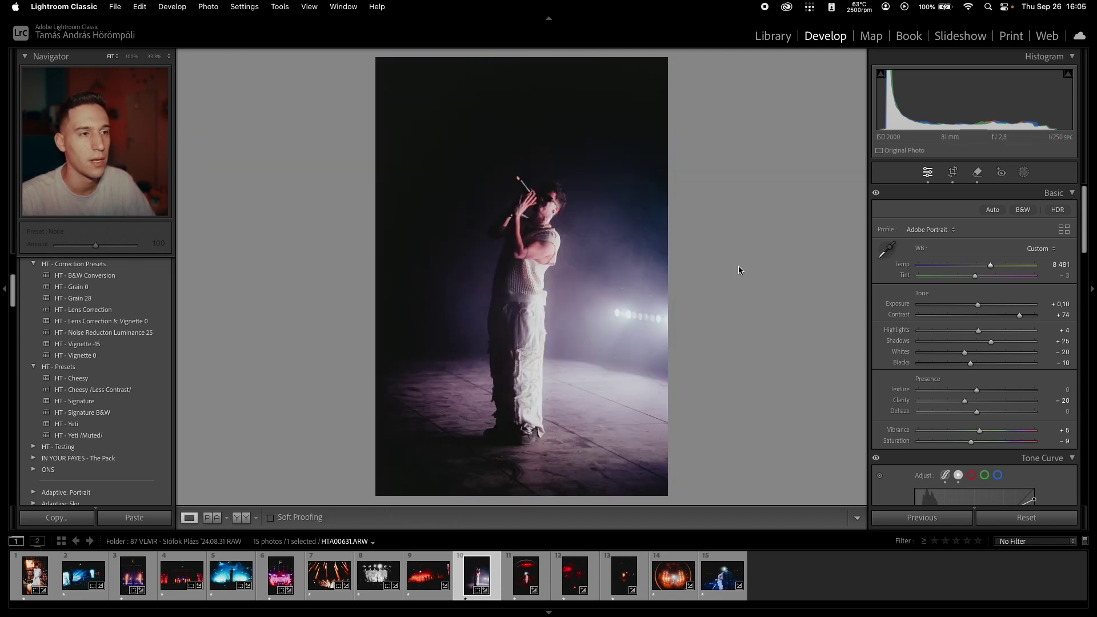
{"action": "left_click_drag", "start_coordinate": [979, 306], "coordinate": [981, 306]}
Straighten the red-lit fisheye photo, HOTA0904.RAF, and crop it tighter around the walking performer and the stage lights.
{"action": "key", "text": "Right"}
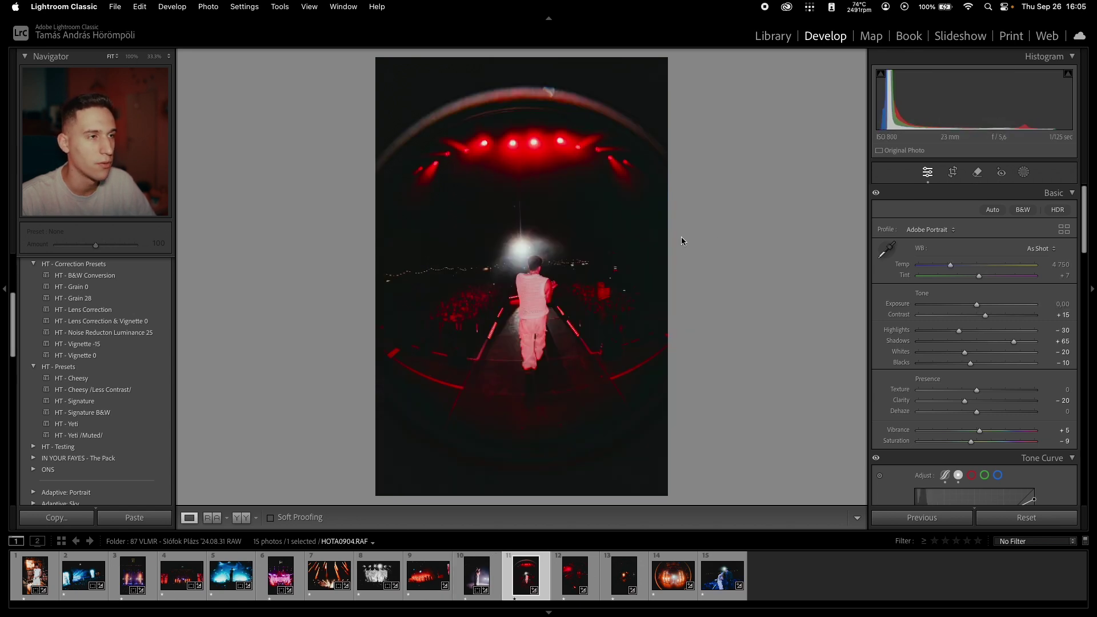
{"action": "key", "text": "r"}
{"action": "left_click_drag", "start_coordinate": [566, 492], "coordinate": [623, 221]}
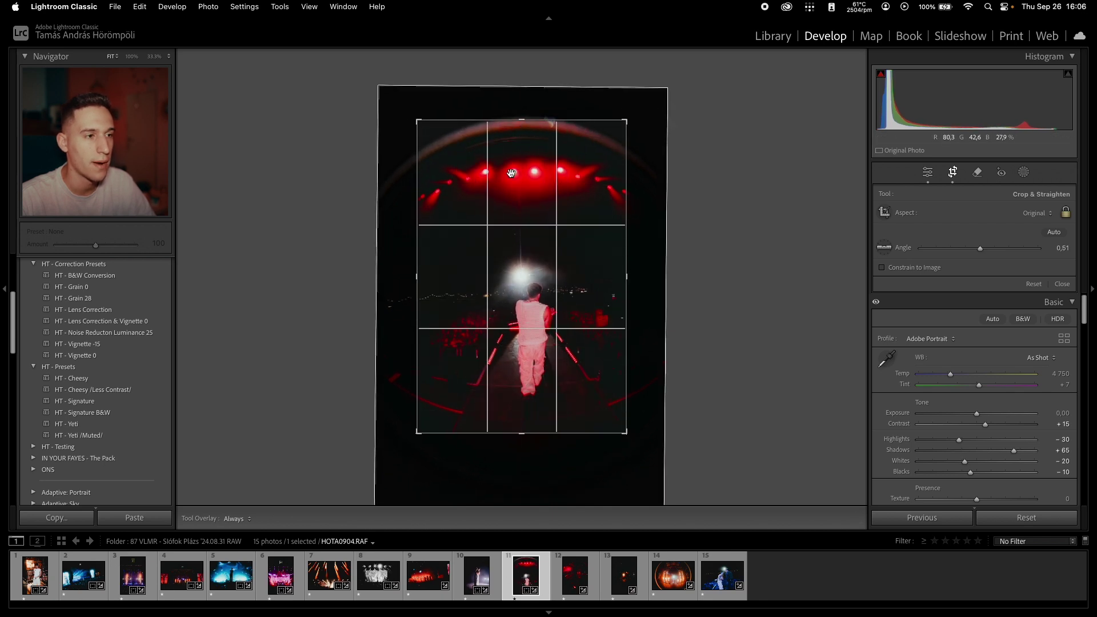
{"action": "left_click_drag", "start_coordinate": [536, 174], "coordinate": [532, 177]}
{"action": "key", "text": "Return"}
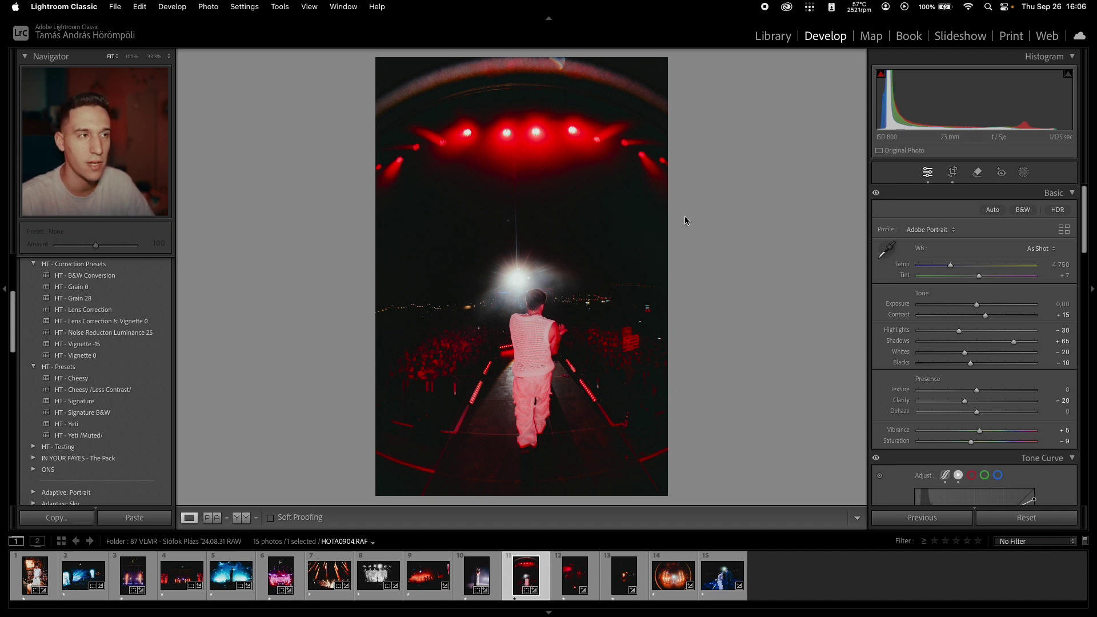
{"action": "key", "text": "r"}
{"action": "key", "text": "Return"}
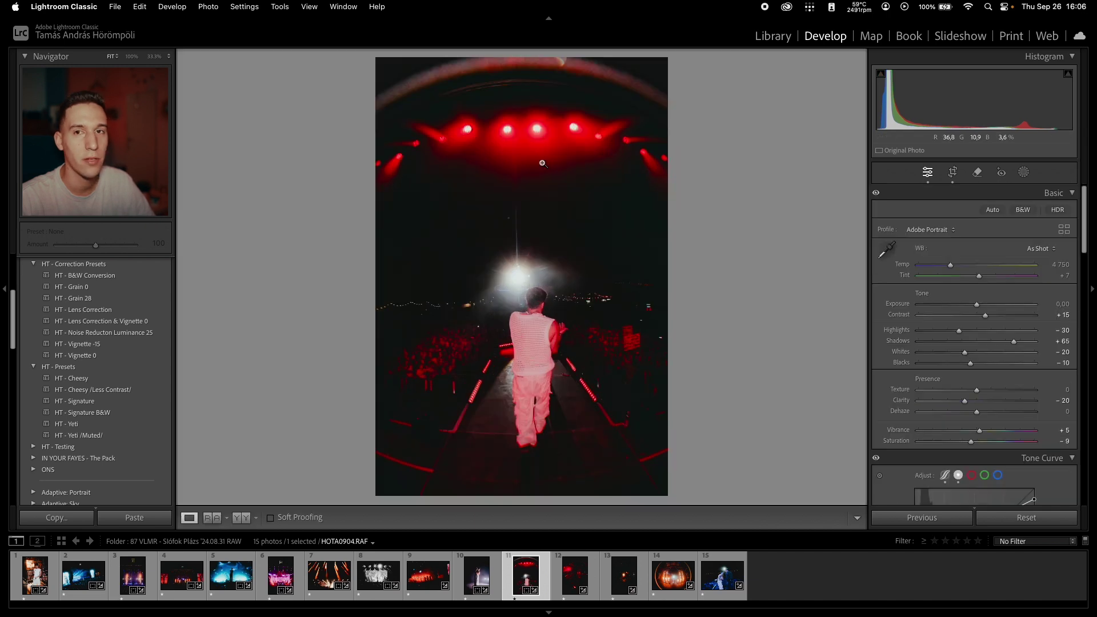
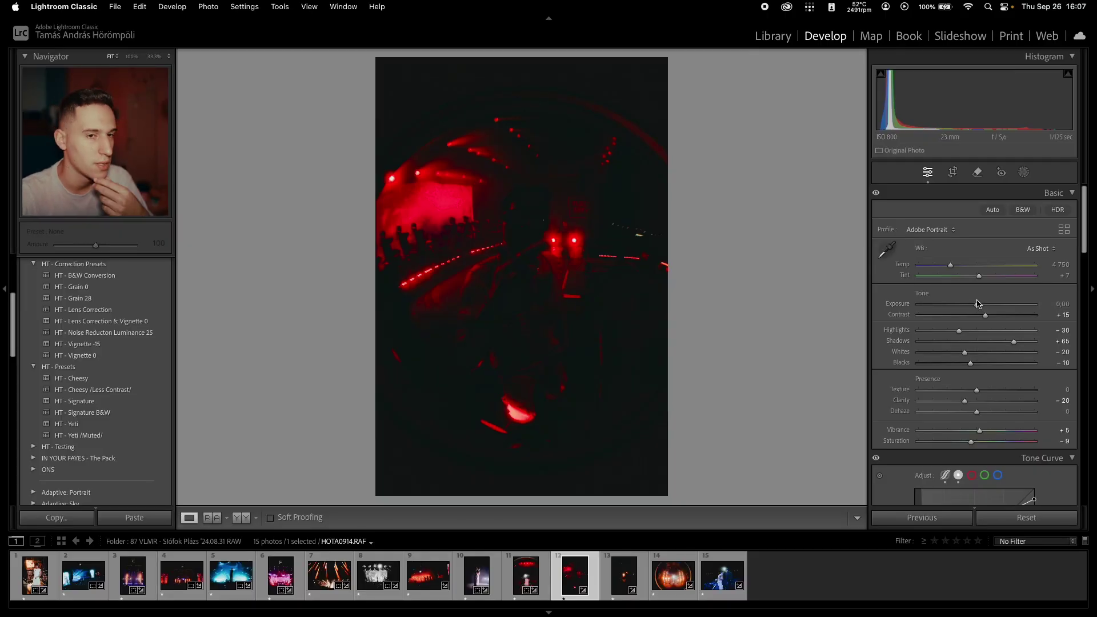
Set HOTA0914.RAF to exposure +0.95, highlights +11 and shadows +22, and crop it tighter around the performer at the original aspect ratio.
{"action": "left_click_drag", "start_coordinate": [989, 308], "coordinate": [989, 342]}
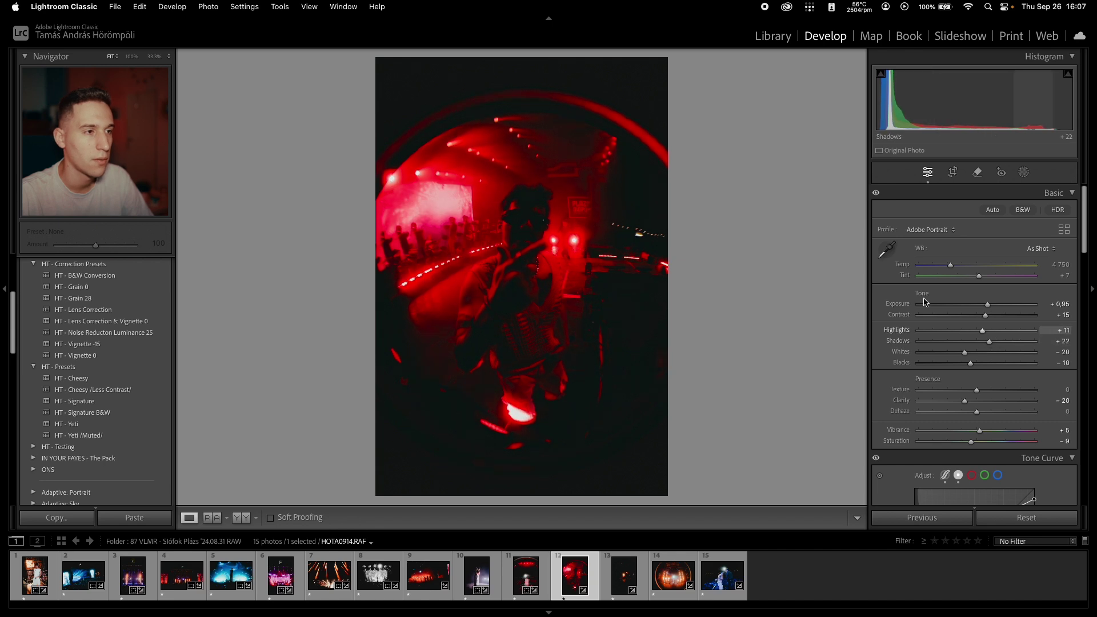
{"action": "key", "text": "r"}
{"action": "left_click_drag", "start_coordinate": [520, 87], "coordinate": [541, 160]}
{"action": "key", "text": "Return"}
{"action": "key", "text": "r"}
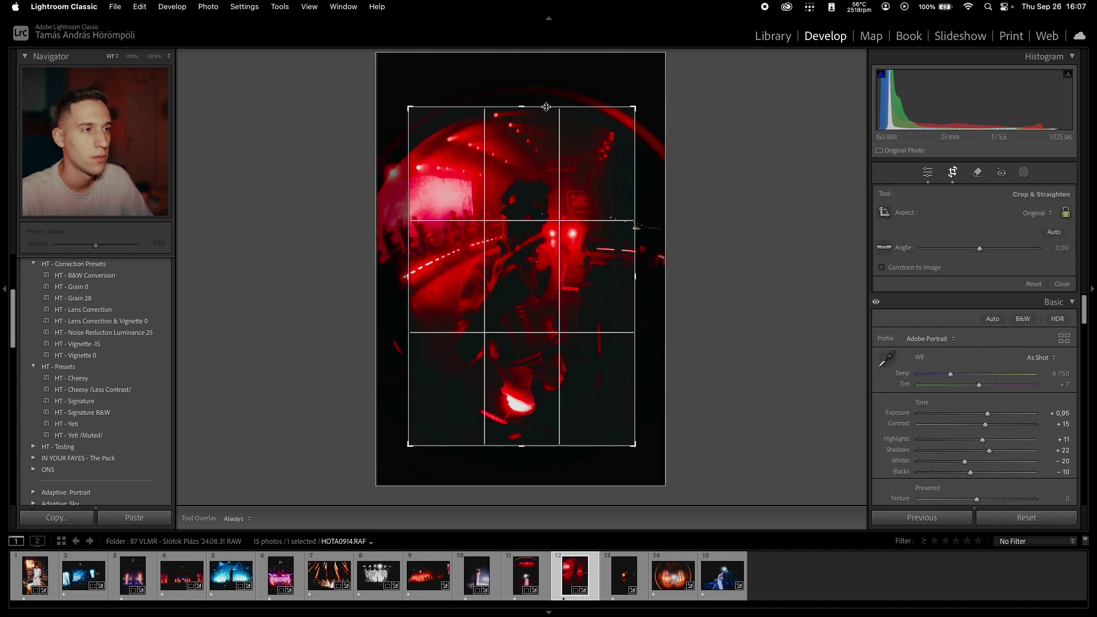
{"action": "key", "text": "Return"}
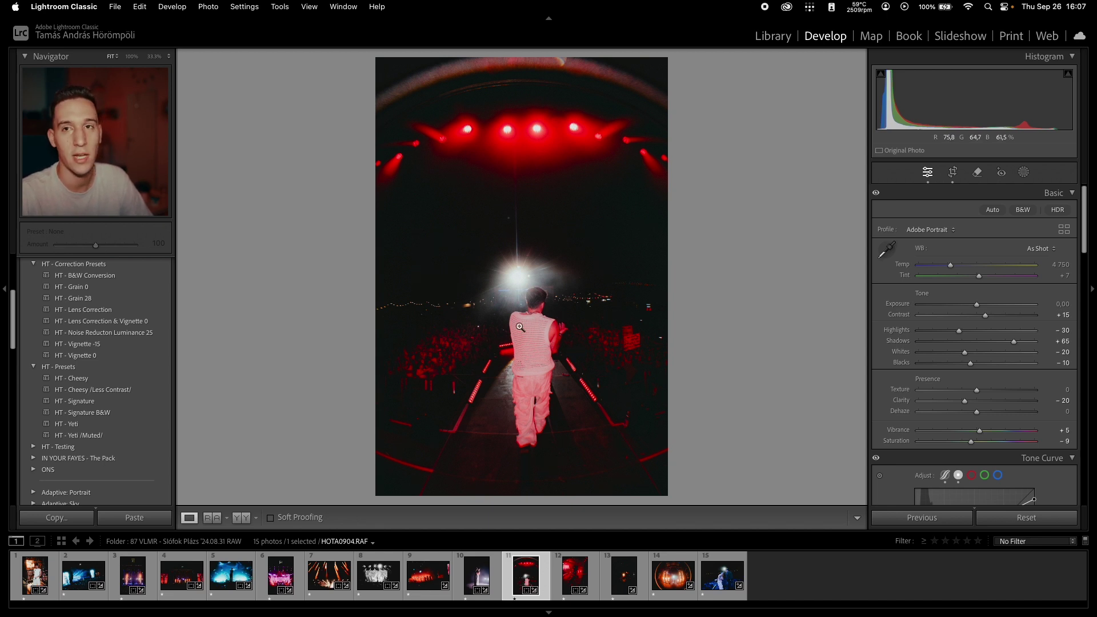
Set HOTA0914.RAF to highlights +34, temperature 5628 and tint -11.
{"action": "key", "text": "Right"}
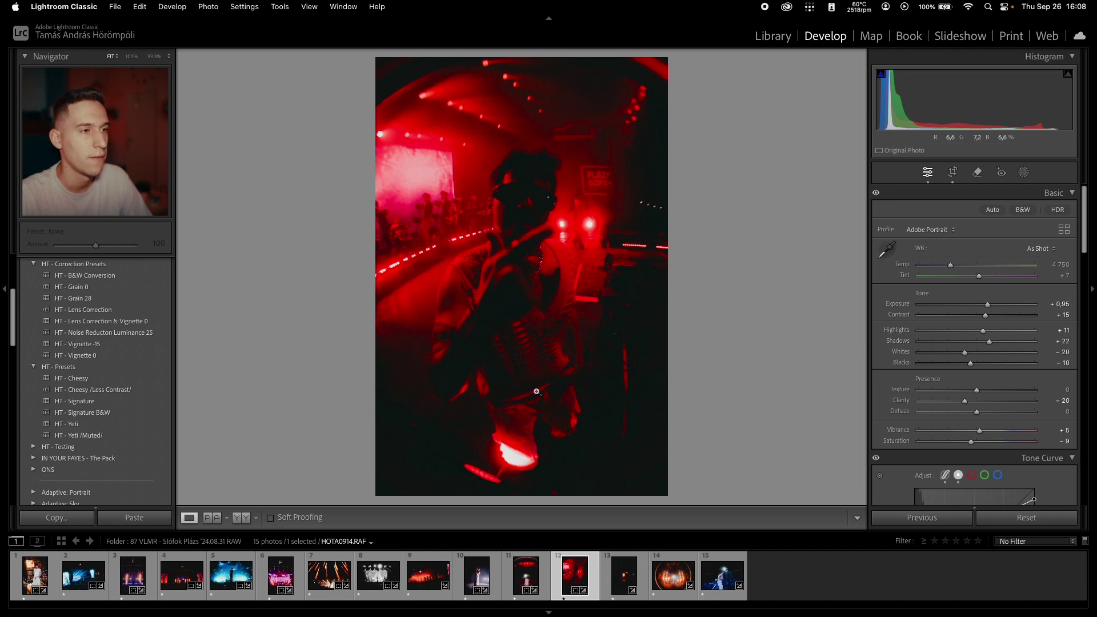
{"action": "left_click_drag", "start_coordinate": [983, 330], "coordinate": [999, 334]}
{"action": "left_click_drag", "start_coordinate": [952, 267], "coordinate": [962, 269]}
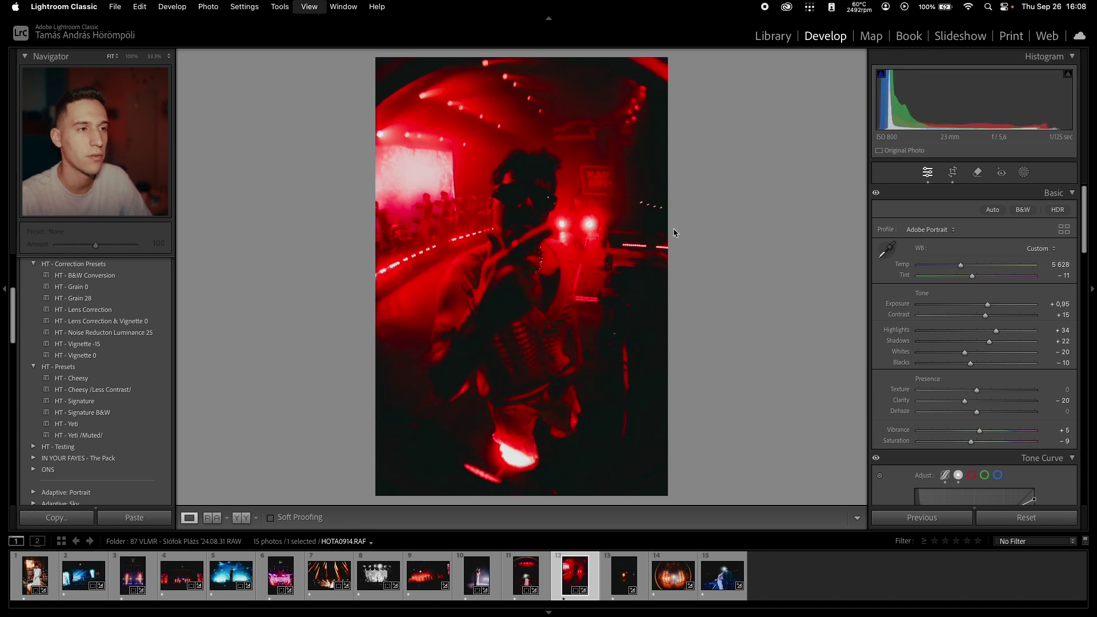
Compare the two red-lit fisheye photos, HOTA0904.RAF and HOTA0914.RAF, in the Library loupe view.
{"action": "key", "text": "e"}
{"action": "left_click", "coordinate": [525, 576]}
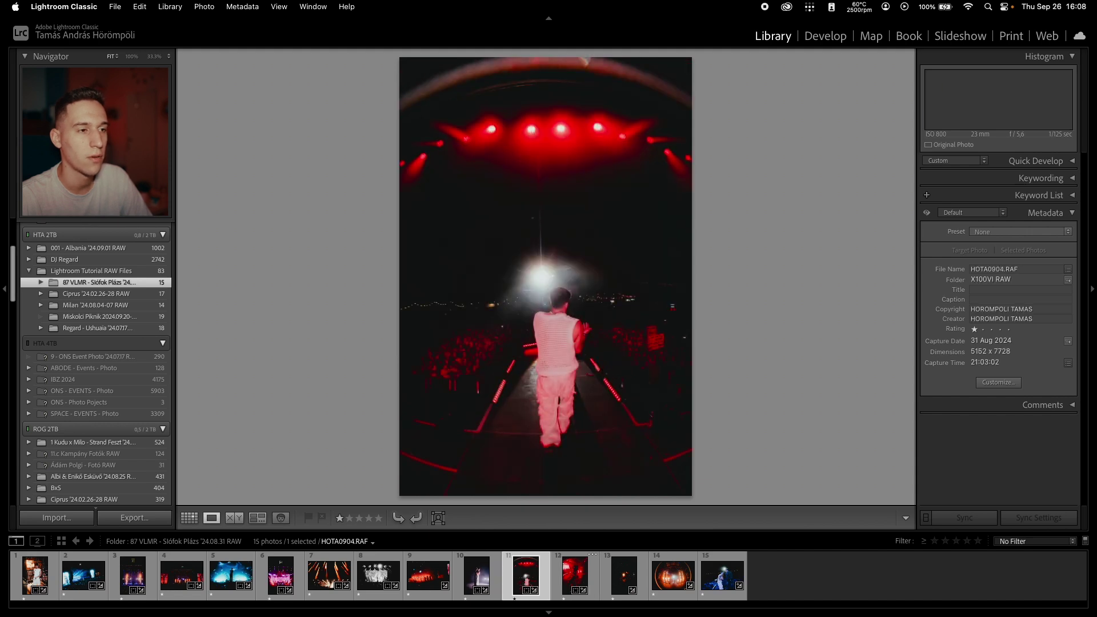
{"action": "key", "text": "Right"}
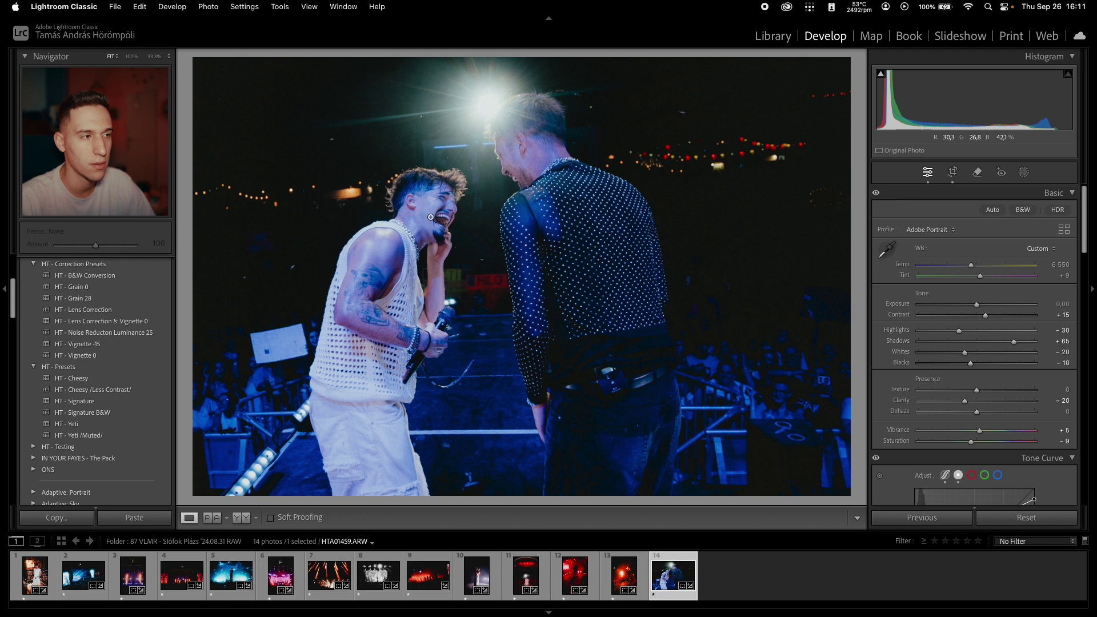
Warm the photo of two performers, HTA01459.ARW, to temperature 50000 with tint +42, and raise its contrast and highlights.
{"action": "left_click_drag", "start_coordinate": [971, 265], "coordinate": [1000, 276]}
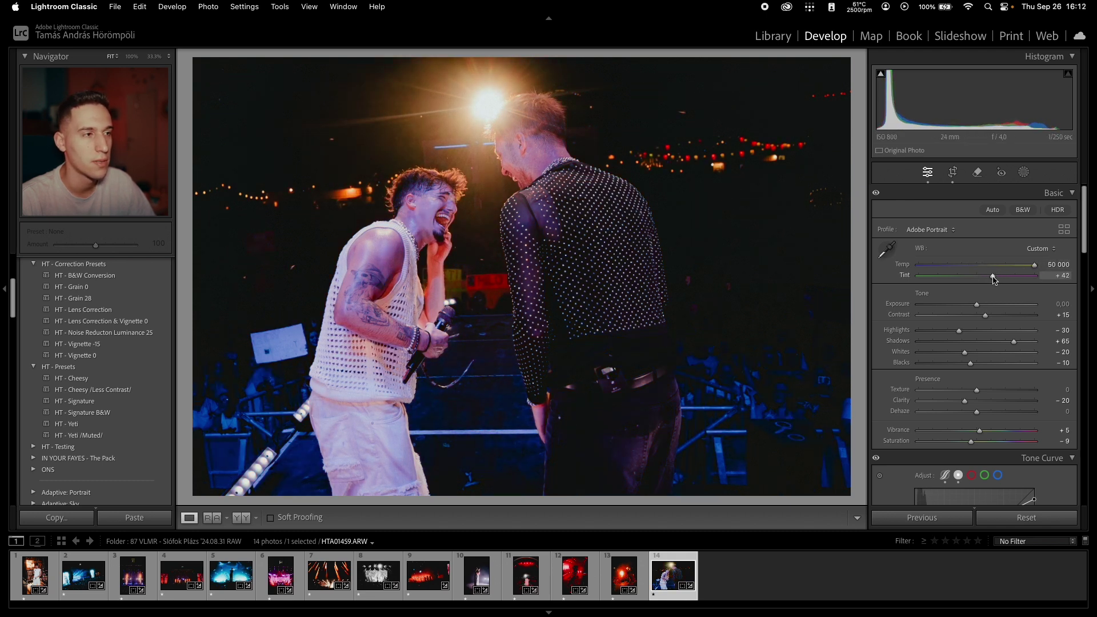
{"action": "mouse_move", "coordinate": [997, 316]}
{"action": "left_mouse_down"}
{"action": "mouse_move", "coordinate": [1008, 314]}
{"action": "mouse_move", "coordinate": [988, 328]}
{"action": "left_mouse_up"}
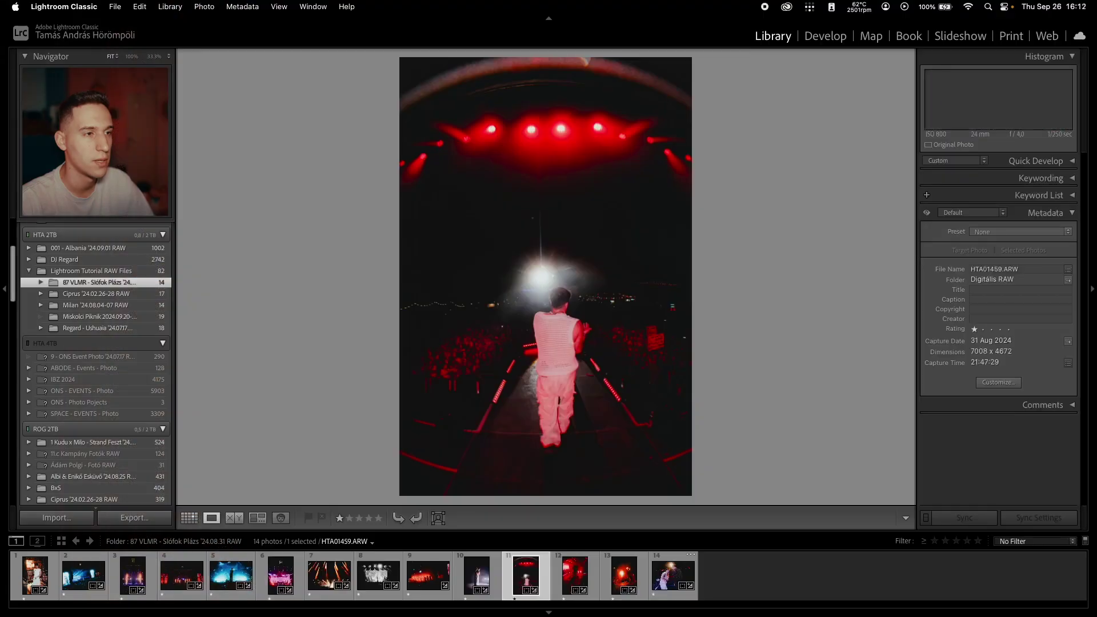
Look back through the edited VLMR photos in the Library loupe view to the first photo, HOTA0337.RAF.
{"action": "key", "text": "Left"}
{"action": "key", "text": "Left"}
{"action": "key", "text": "Left"}
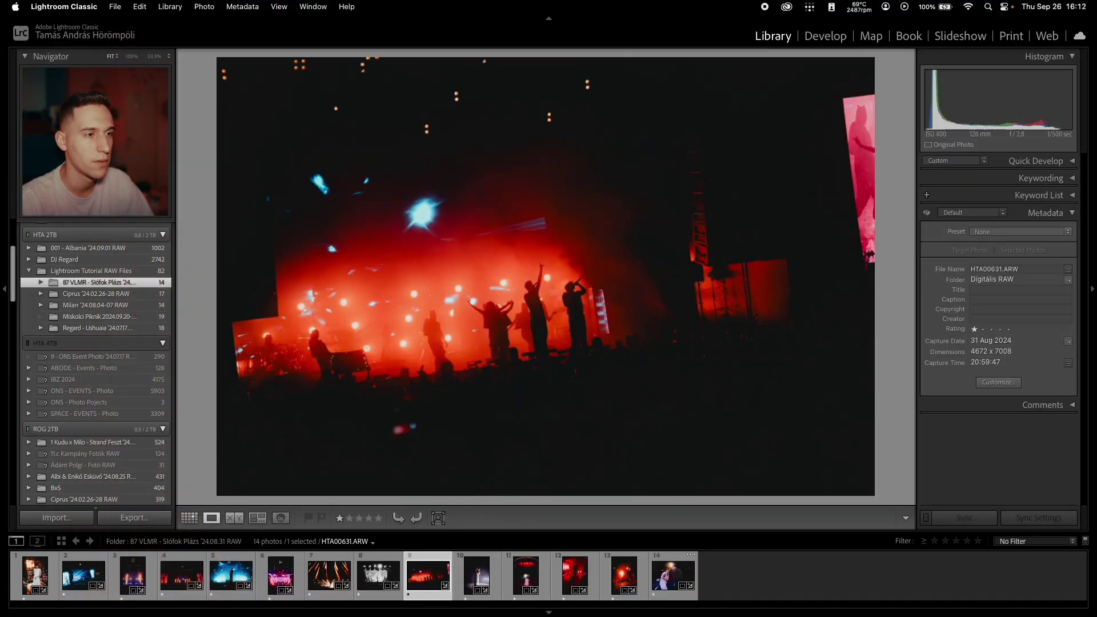
{"action": "key", "text": "Left"}
{"action": "key", "text": "Left"}
{"action": "key", "text": "Left"}
{"action": "key", "text": "Left"}
{"action": "key", "text": "Left"}
{"action": "key", "text": "Left"}
{"action": "key", "text": "Left"}
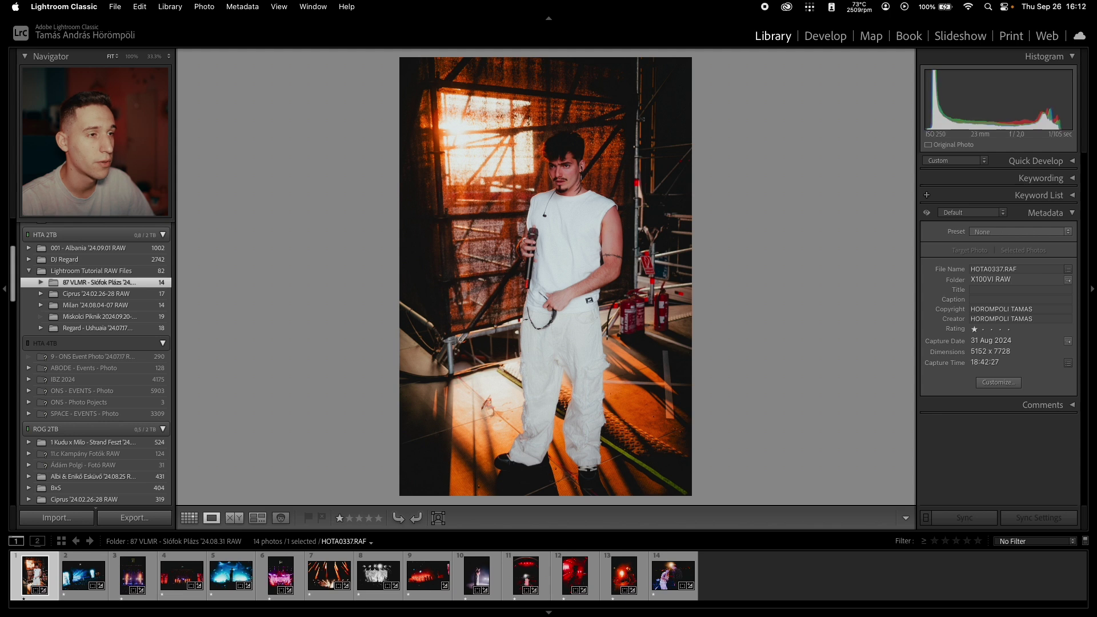
{"action": "key", "text": "Right"}
{"action": "key", "text": "Left"}
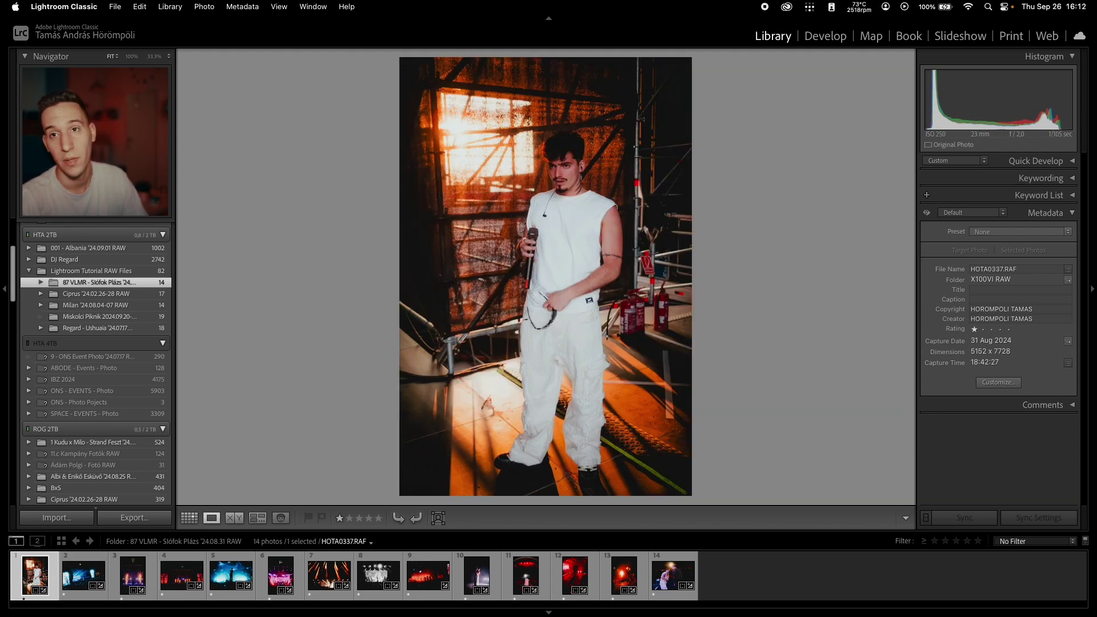
Review the edited photos one by one from HOTA0337.RAF forward to the red-lit wide stage photo.
{"action": "key", "text": "Right"}
{"action": "key", "text": "Right"}
{"action": "key", "text": "Right"}
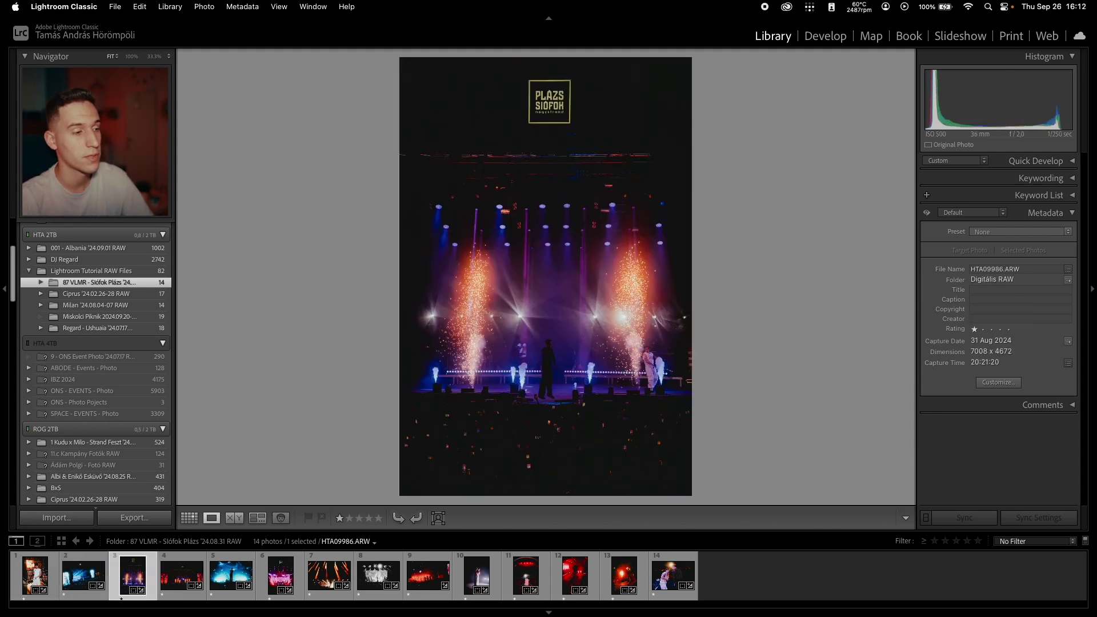
{"action": "key", "text": "Right"}
{"action": "key", "text": "Right"}
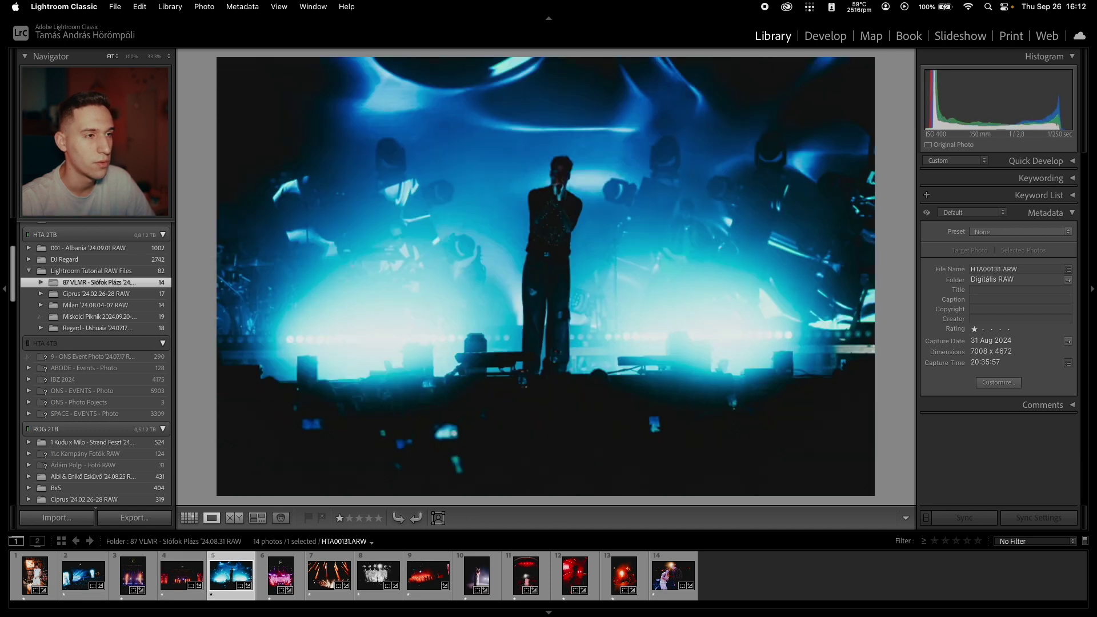
{"action": "key", "text": "Right"}
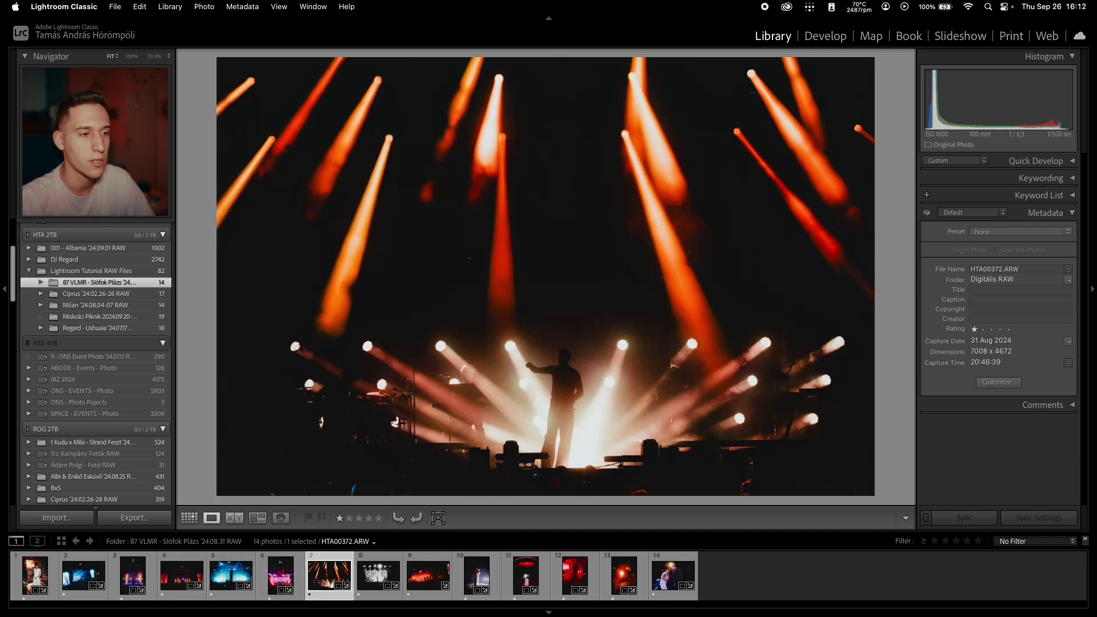
{"action": "key", "text": "Right"}
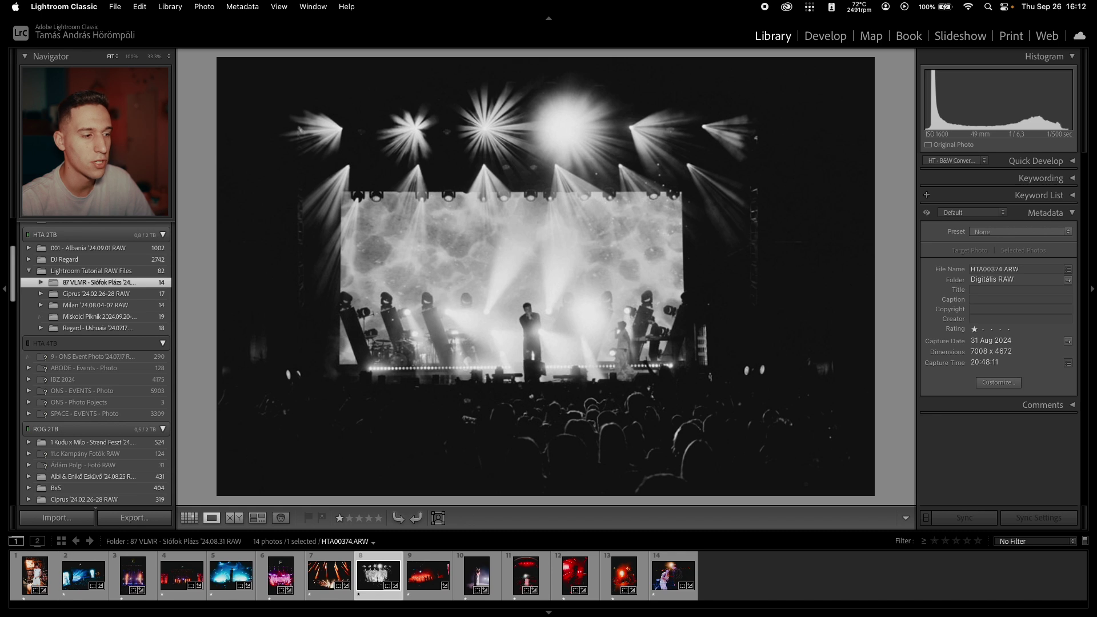
{"action": "key", "text": "Right"}
Crop the red-lit stage photo HTA00513.ARW tighter at the original aspect ratio, and set exposure +1.45, contrast +62, highlights +15 and shadows +33.
{"action": "key", "text": "d"}
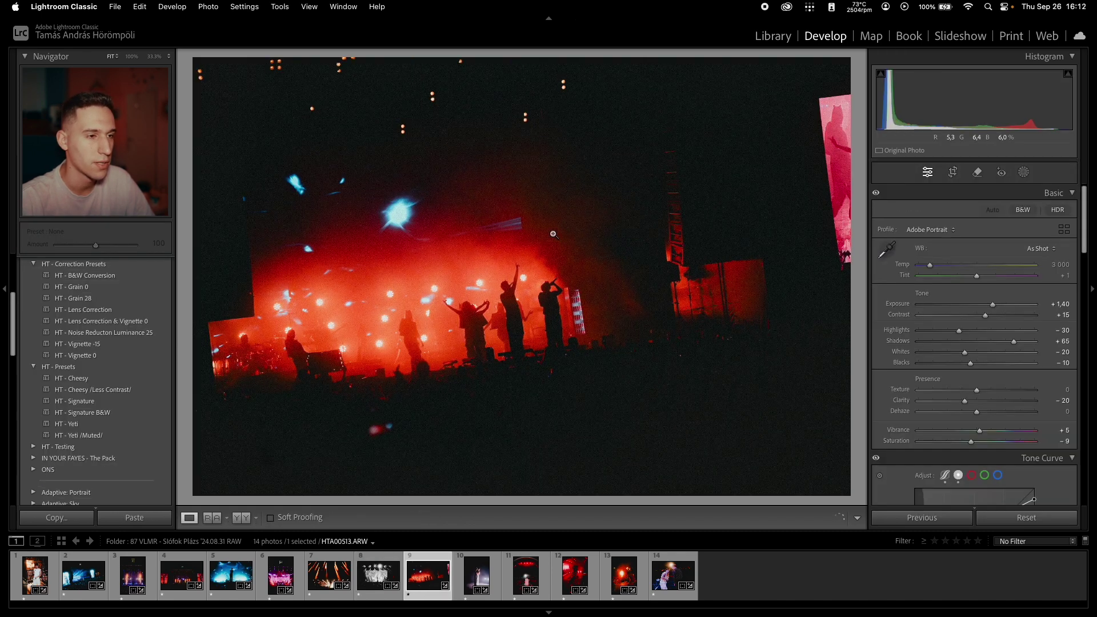
{"action": "key", "text": "r"}
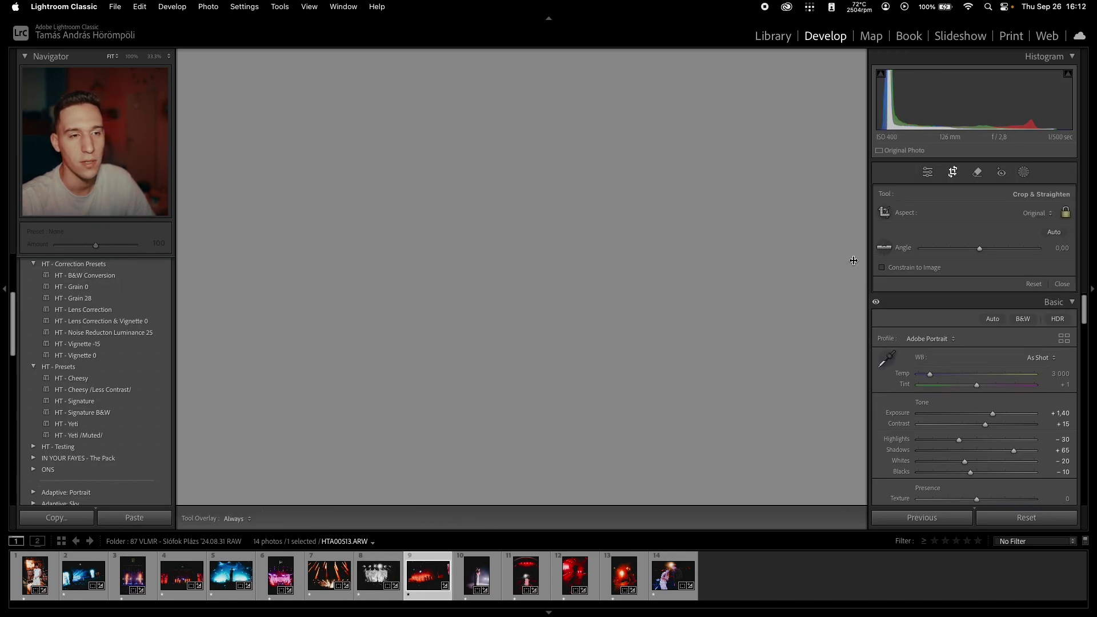
{"action": "left_click_drag", "start_coordinate": [853, 260], "coordinate": [771, 260]}
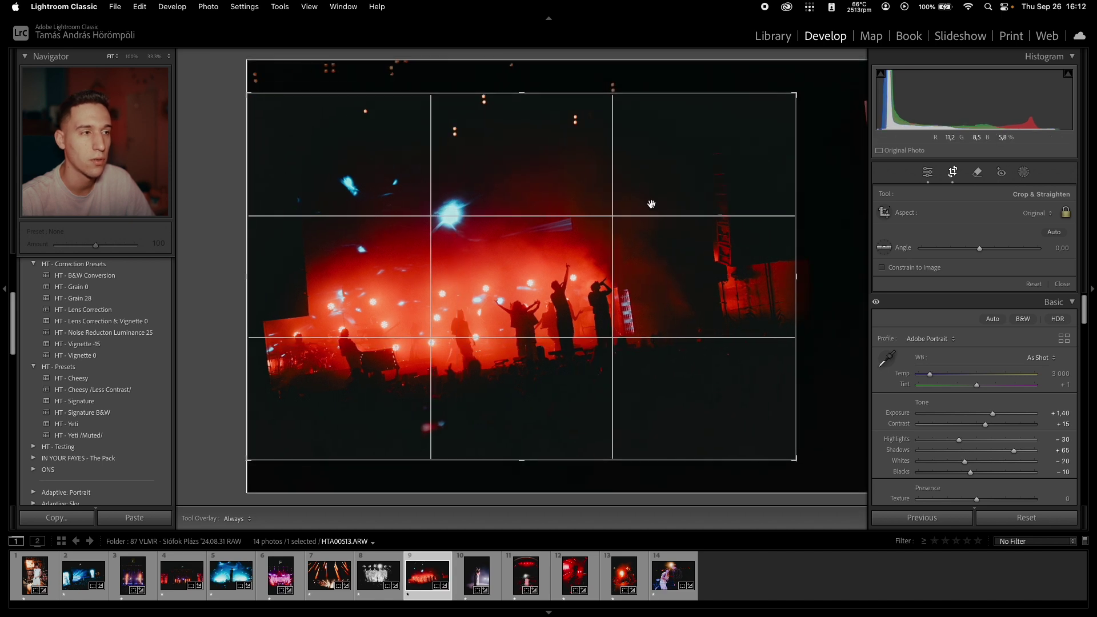
{"action": "left_click_drag", "start_coordinate": [638, 177], "coordinate": [619, 187]}
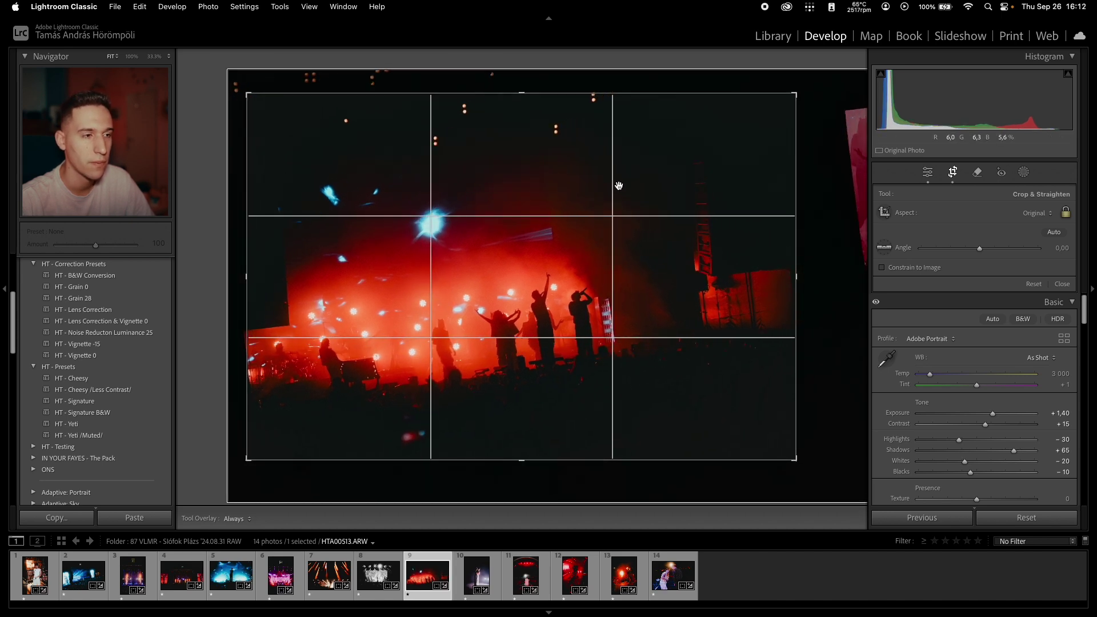
{"action": "key", "text": "Return"}
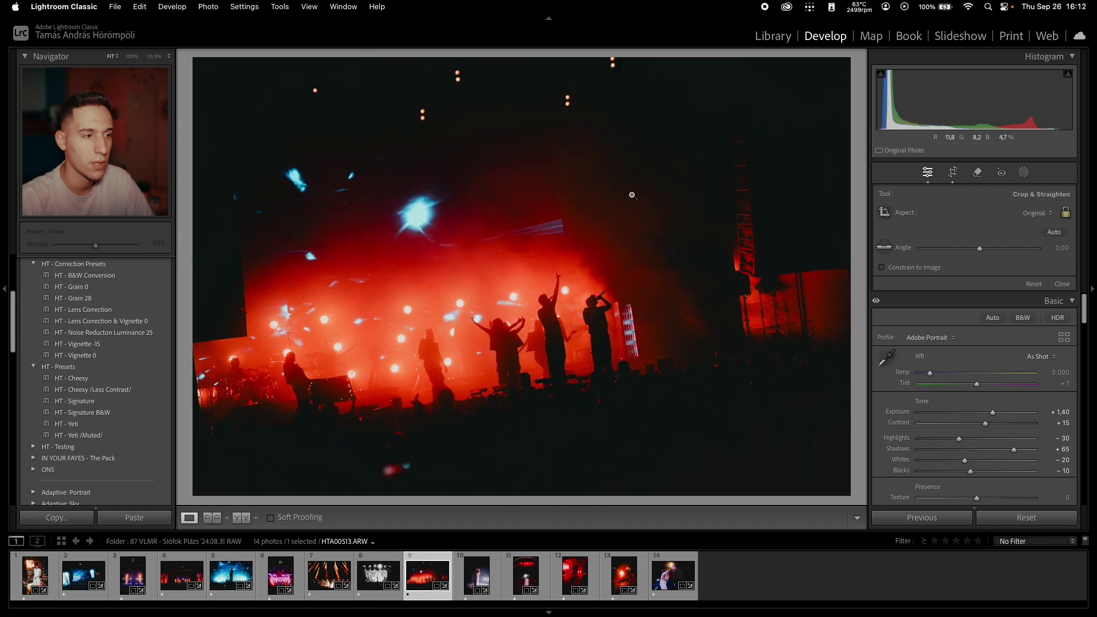
{"action": "left_click_drag", "start_coordinate": [959, 331], "coordinate": [995, 306]}
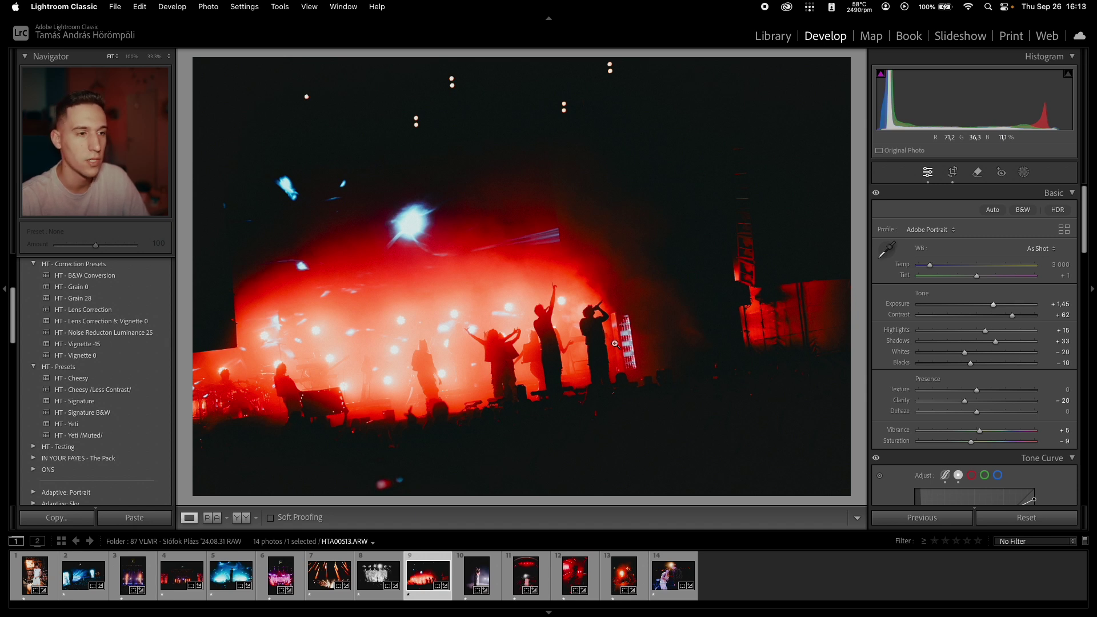
Open HTA00892.ARW from the Regard - Ushuaia folder for developing and apply the HT - Signature preset.
{"action": "key", "text": "g"}
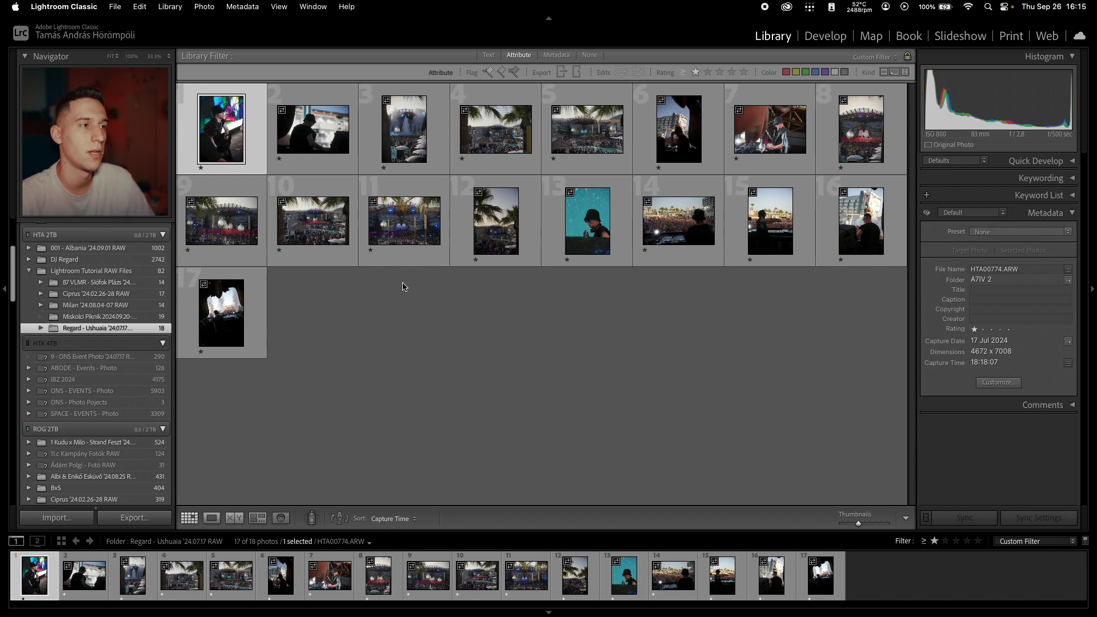
{"action": "left_click", "coordinate": [426, 136]}
{"action": "key", "text": "d"}
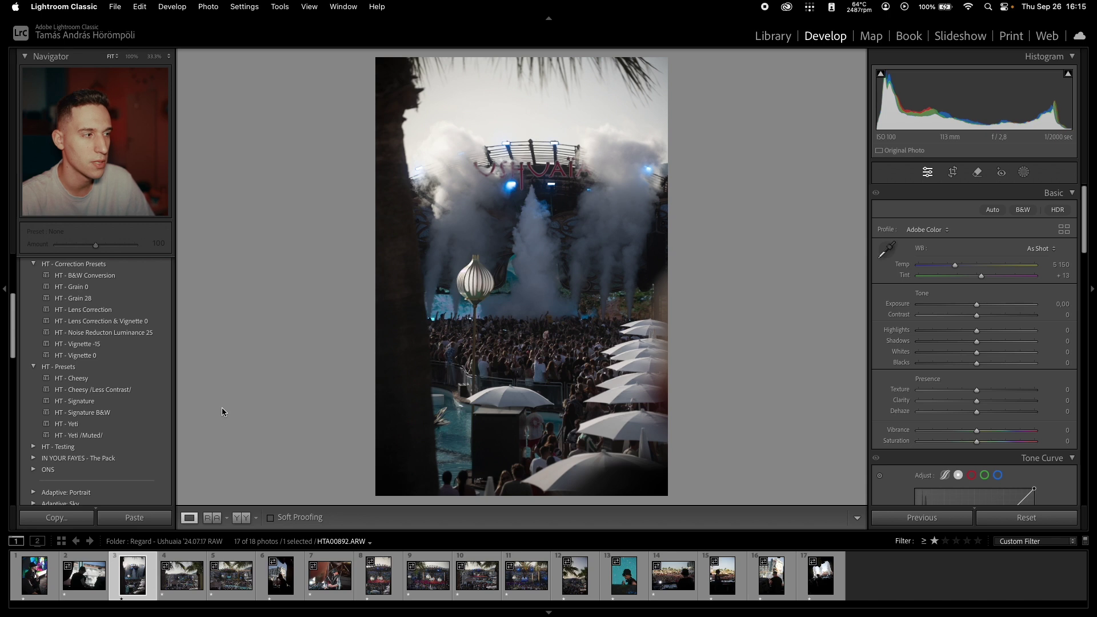
{"action": "left_click", "coordinate": [140, 403]}
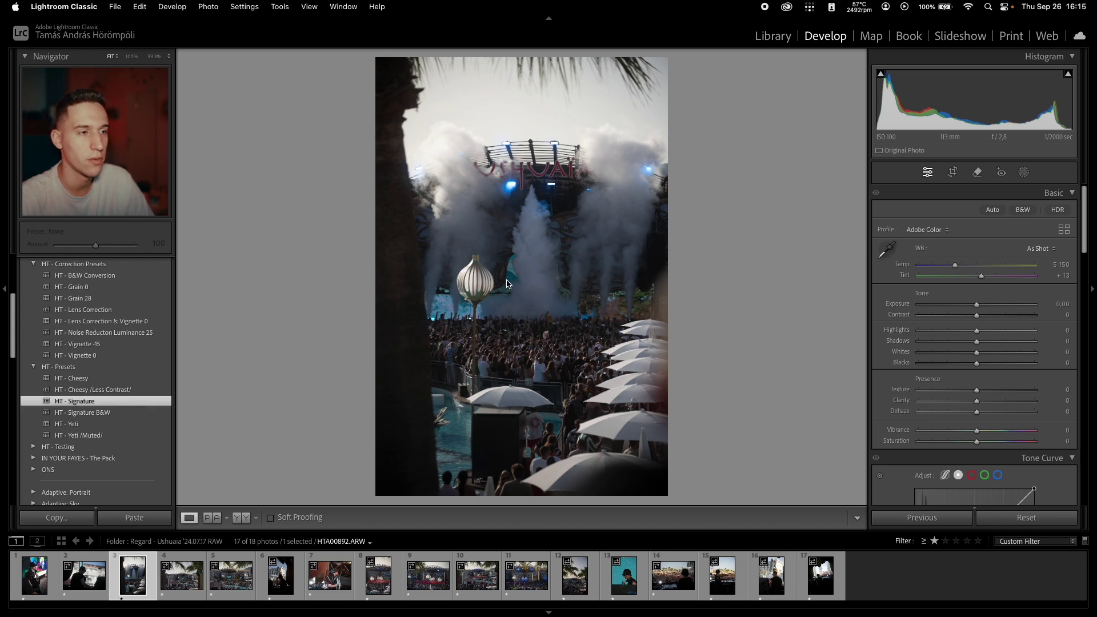
Set HTA00892.ARW to temperature 6299, exposure +0.55, contrast +40 and highlights -60, and compare it with the unedited version.
{"action": "left_click_drag", "start_coordinate": [954, 265], "coordinate": [969, 267]}
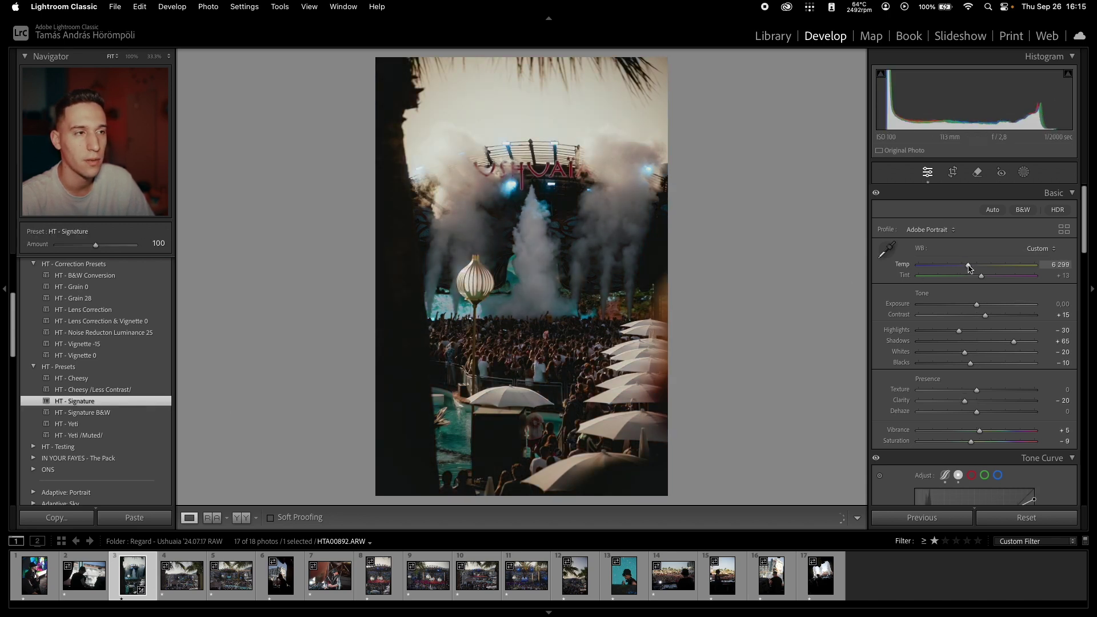
{"action": "left_click_drag", "start_coordinate": [977, 307], "coordinate": [983, 306]}
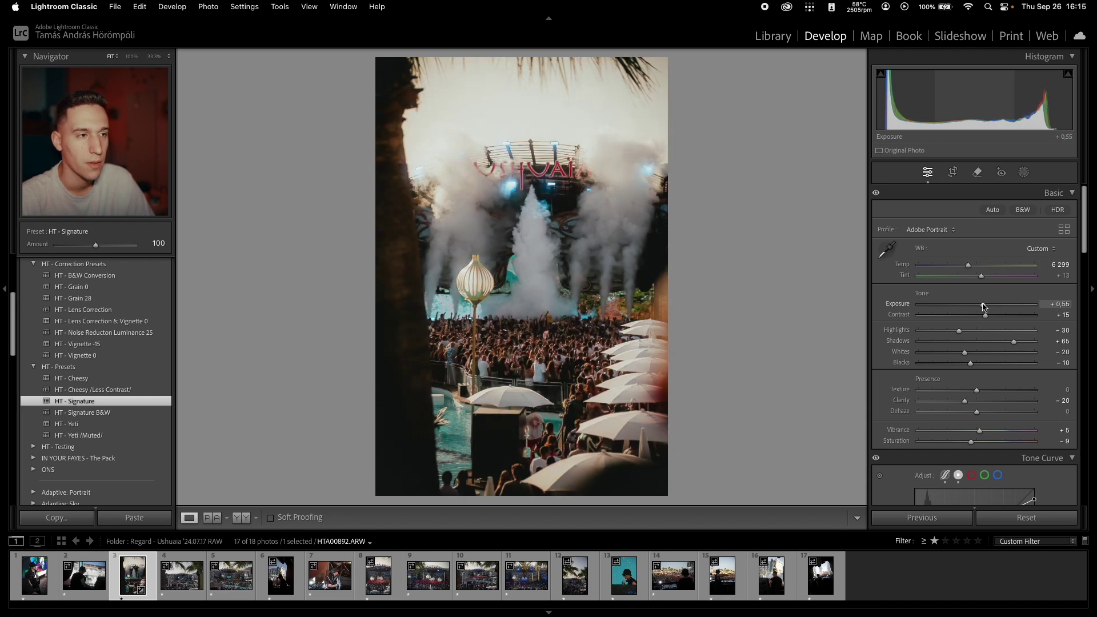
{"action": "left_click", "coordinate": [1041, 316]}
{"action": "type", "text": "30"}
{"action": "key", "text": "Tab"}
{"action": "type", "text": "-60"}
{"action": "key", "text": "Return"}
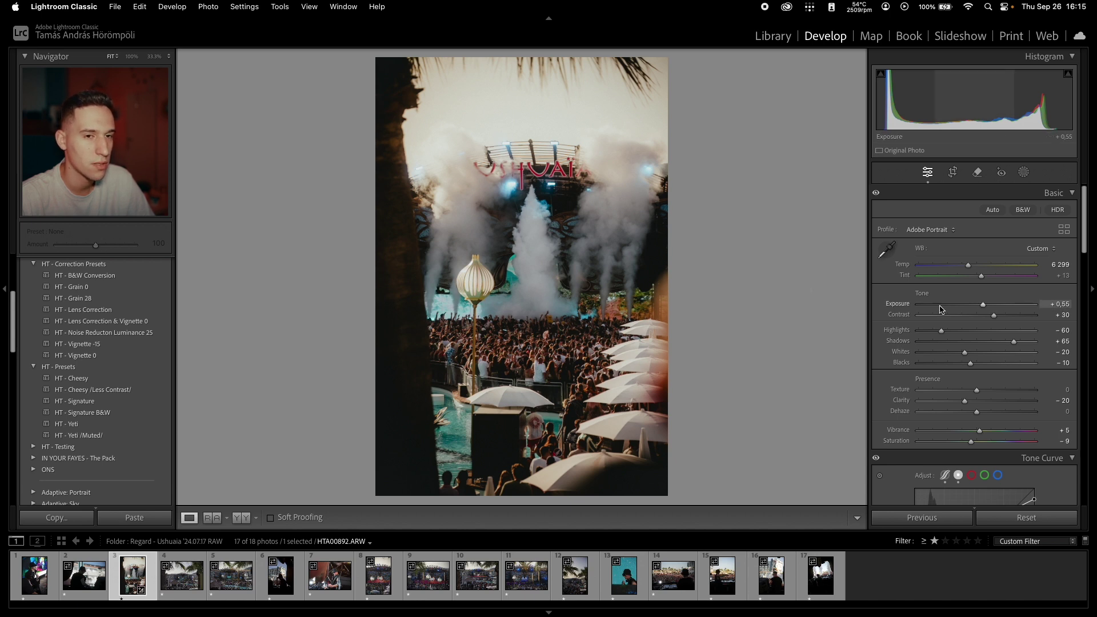
{"action": "left_click_drag", "start_coordinate": [996, 319], "coordinate": [1000, 319]}
{"action": "key", "text": "backslash"}
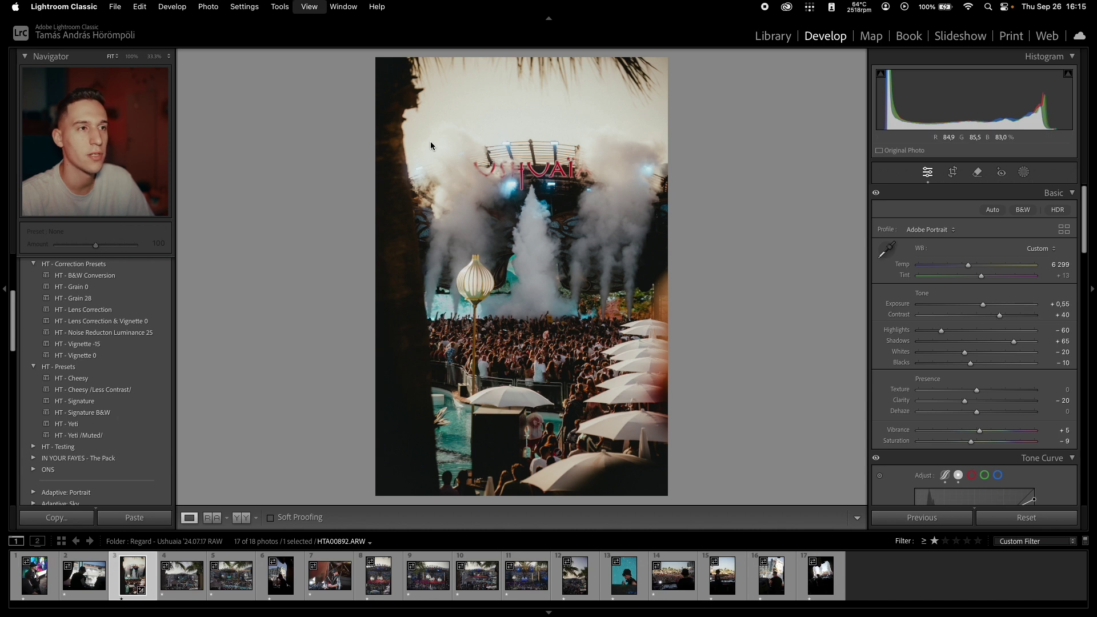
Synchronize the develop settings of HTA00892.ARW to all photos shown in the Regard - Ushuaia folder.
{"action": "key", "text": "g"}
{"action": "key", "text": "super+a"}
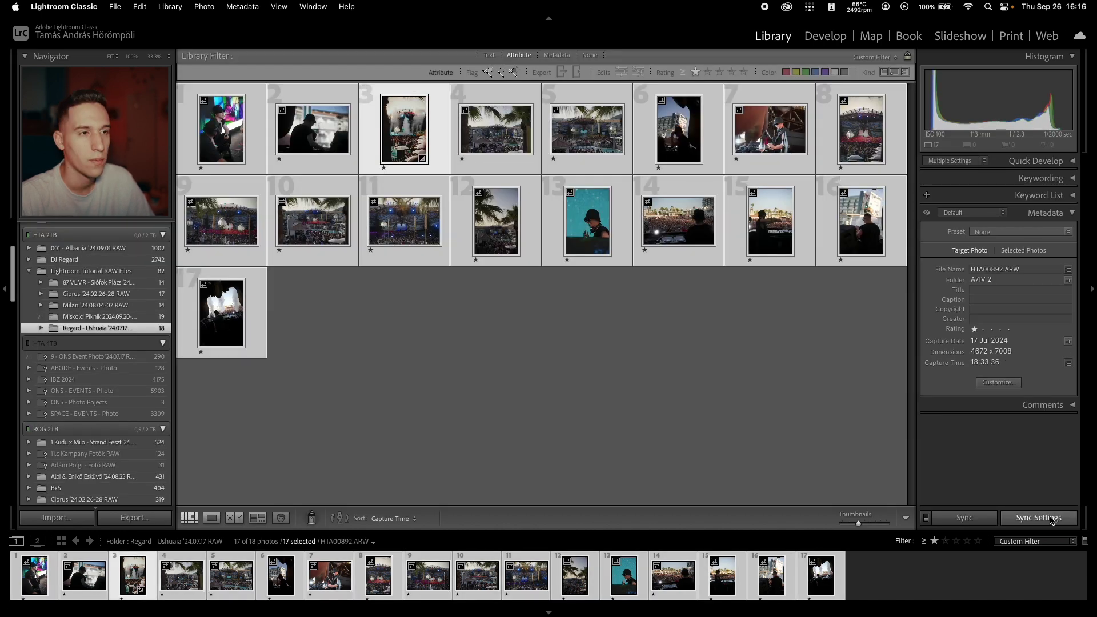
{"action": "left_click", "coordinate": [1039, 518]}
{"action": "left_click", "coordinate": [740, 302]}
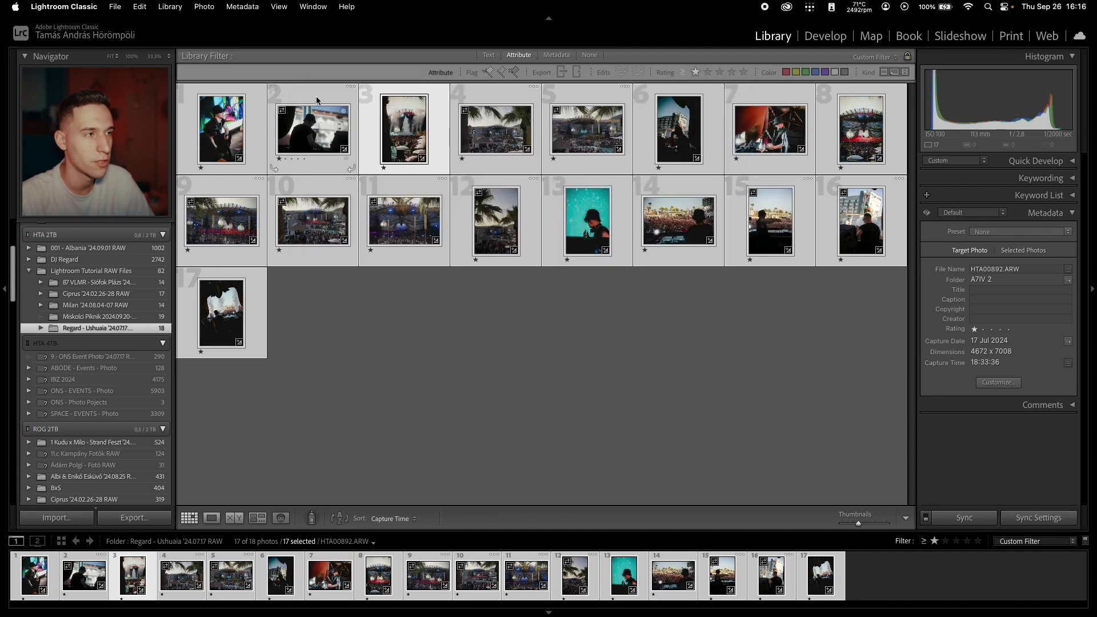
Warm the DJ photo HTA00787.ARW to temperature 6972, set its highlights to -75, and raise its exposure and shadows.
{"action": "left_click", "coordinate": [317, 96]}
{"action": "key", "text": "d"}
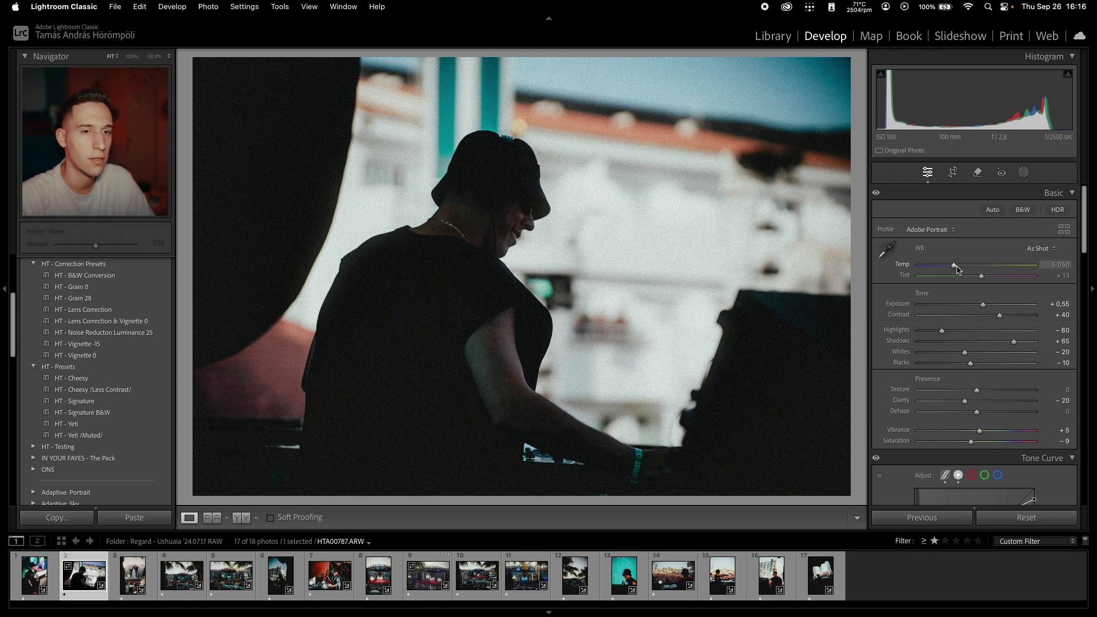
{"action": "left_click_drag", "start_coordinate": [958, 269], "coordinate": [979, 267]}
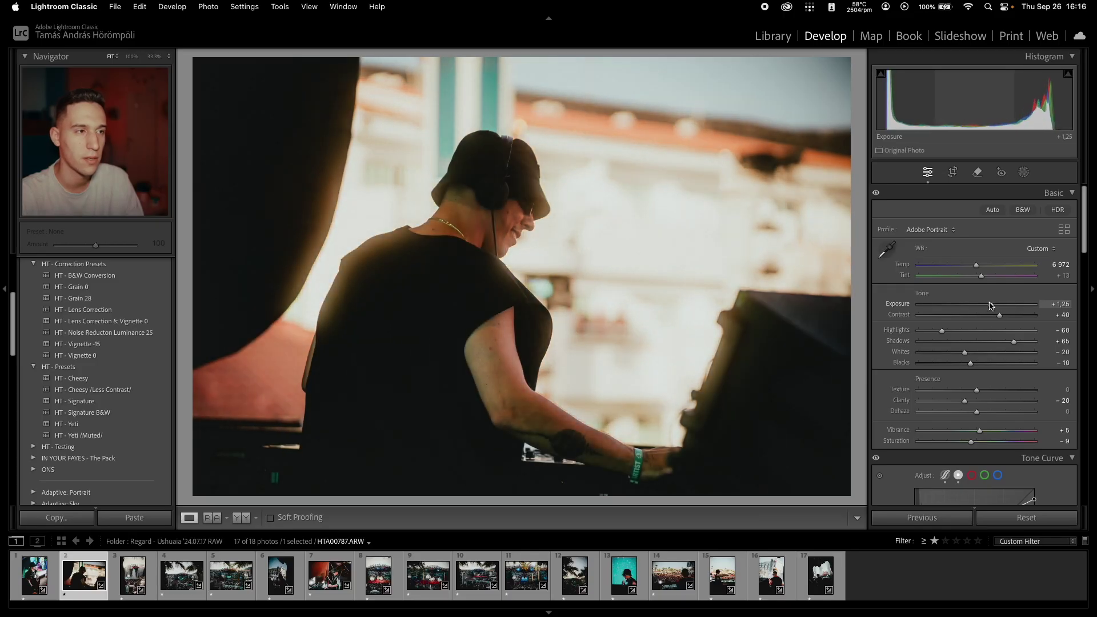
{"action": "left_click_drag", "start_coordinate": [990, 306], "coordinate": [989, 305]}
{"action": "left_click_drag", "start_coordinate": [942, 331], "coordinate": [933, 332]}
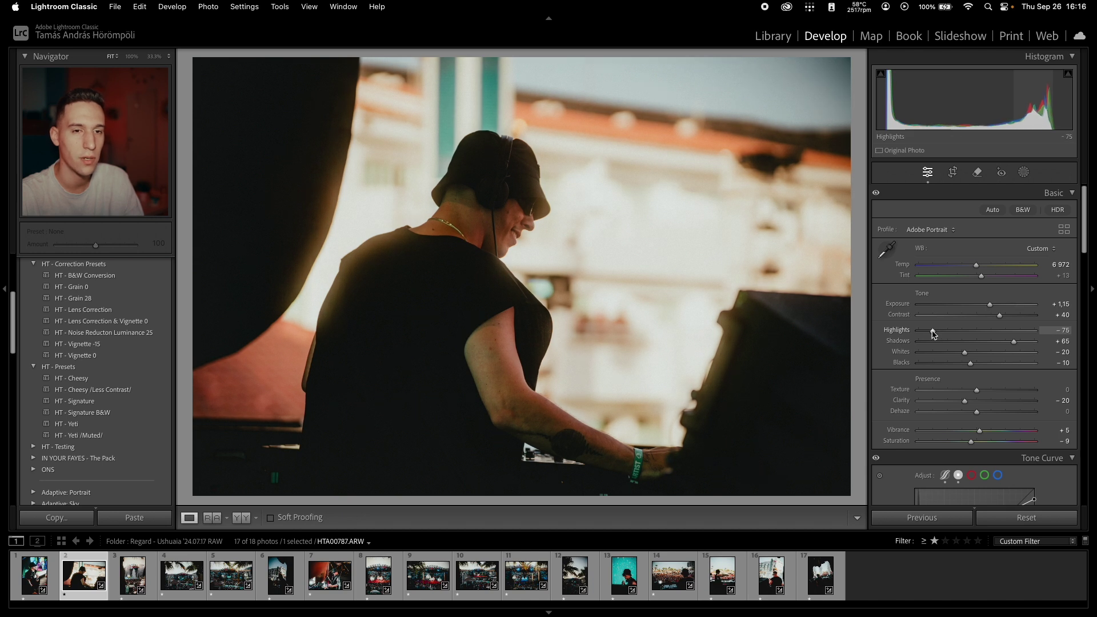
{"action": "left_click_drag", "start_coordinate": [1014, 341], "coordinate": [1025, 343]}
{"action": "left_click_drag", "start_coordinate": [989, 302], "coordinate": [985, 306]}
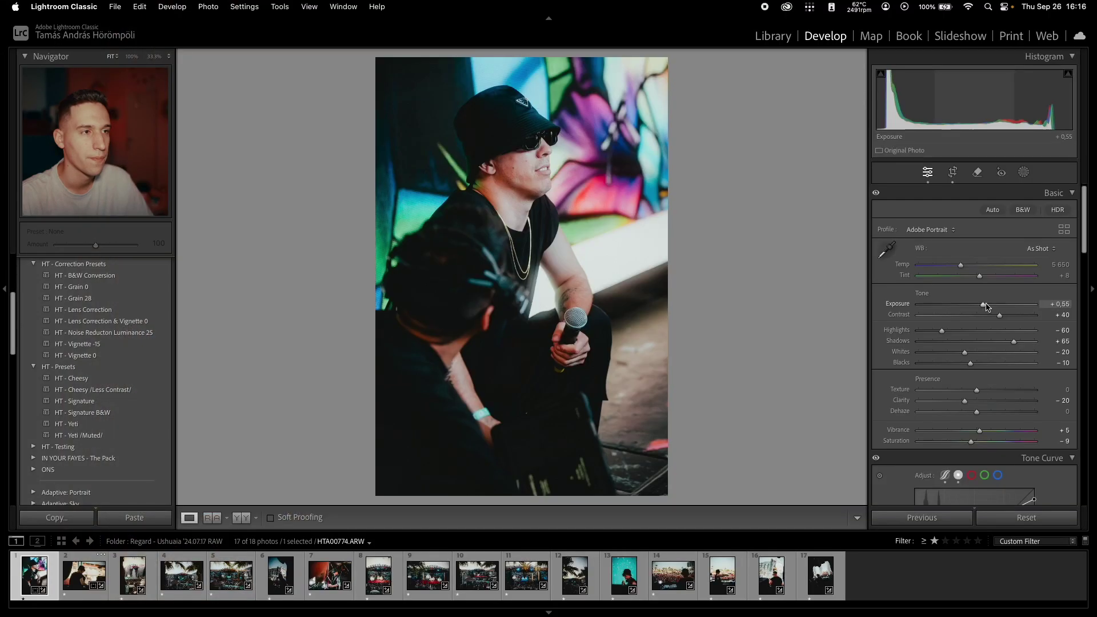
Set HTA00774.ARW to exposure +0.30, check its crop, and warm its white balance slightly.
{"action": "key", "text": "r"}
{"action": "key", "text": "r"}
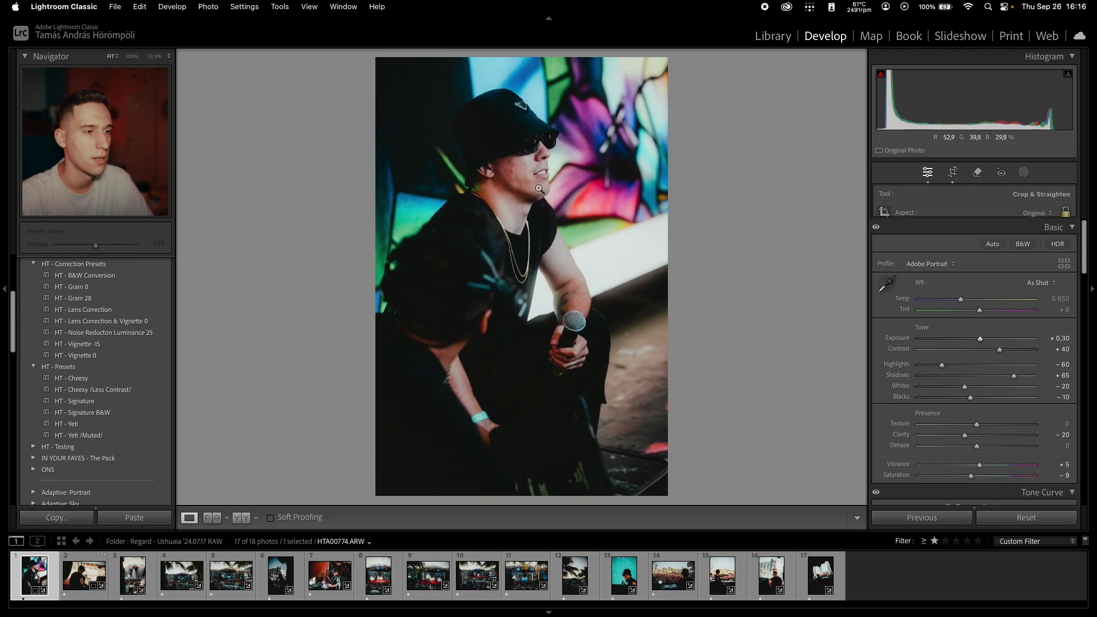
{"action": "left_click_drag", "start_coordinate": [961, 264], "coordinate": [968, 266]}
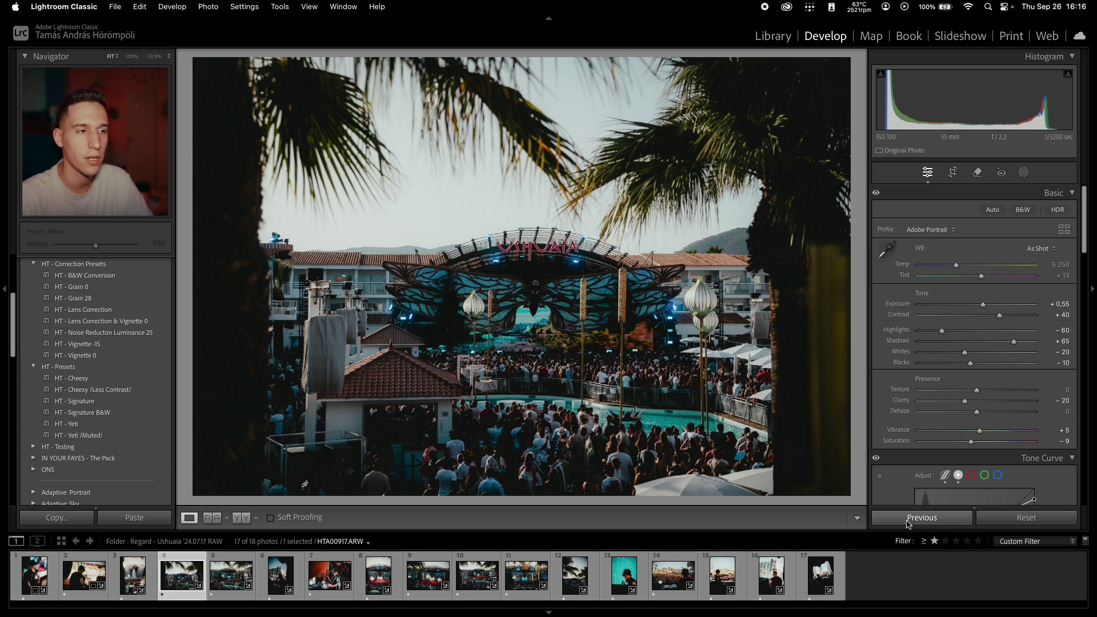
Apply the previous photo's settings to HTA00917.ARW, set temperature 6680 and exposure +0.70, and compare it with HTA00929.ARW.
{"action": "left_click", "coordinate": [909, 520]}
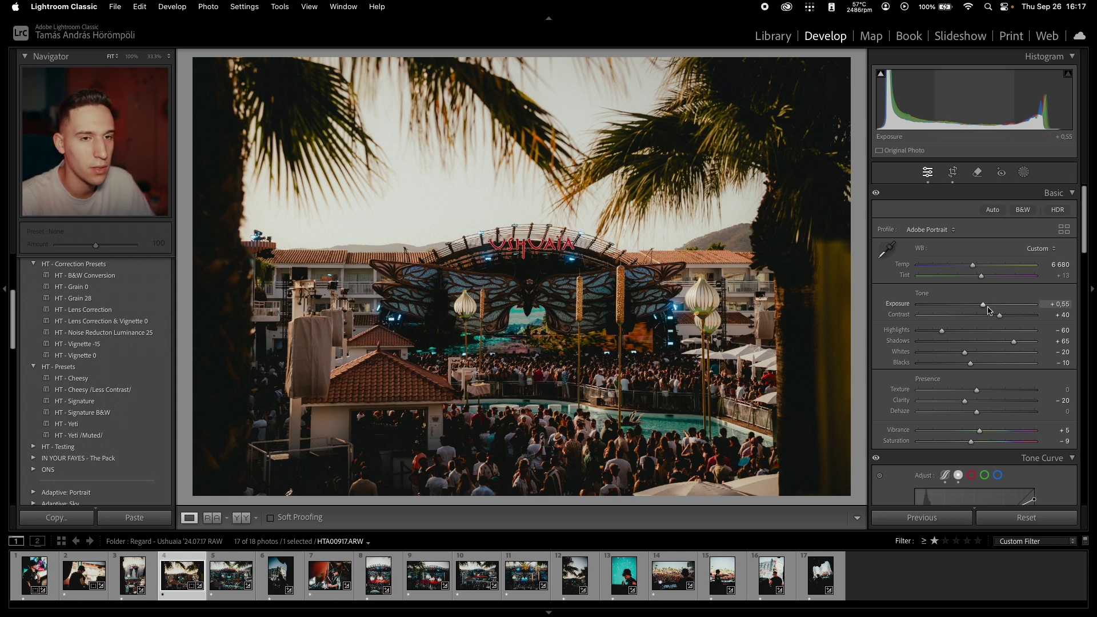
{"action": "left_click_drag", "start_coordinate": [982, 304], "coordinate": [985, 304]}
{"action": "key", "text": "Right"}
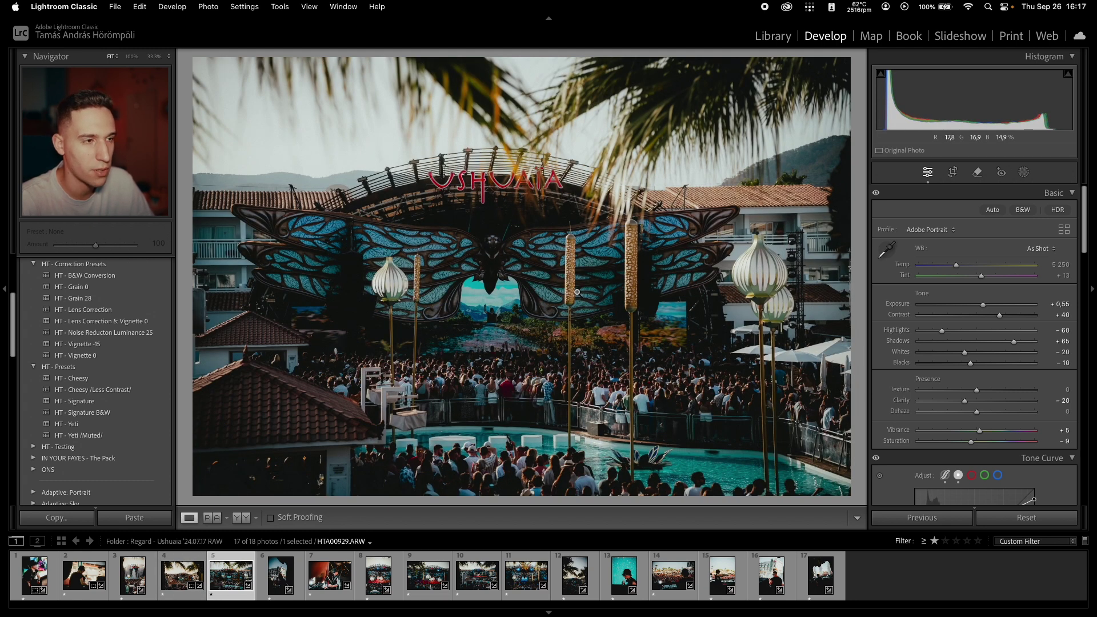
{"action": "key", "text": "Left"}
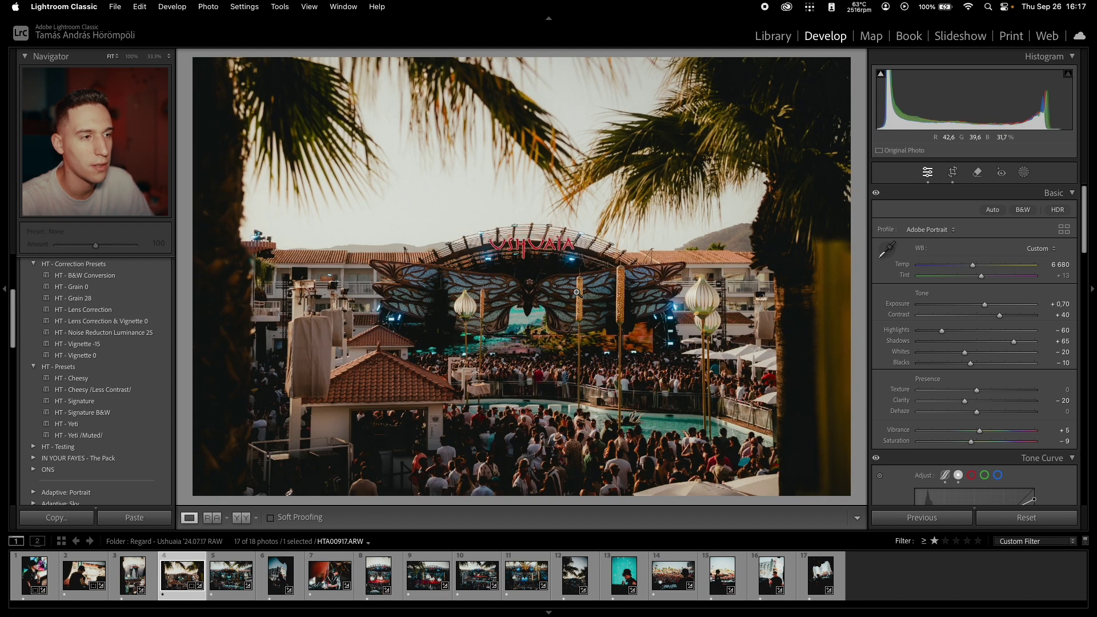
{"action": "key", "text": "Right"}
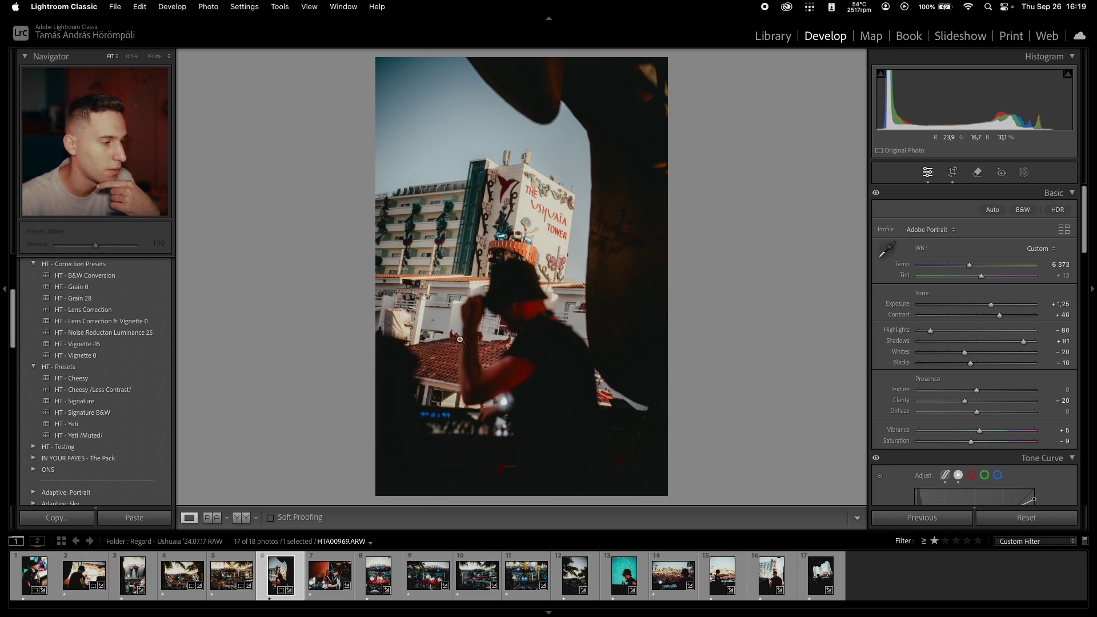
Apply the HT - Lens Correction & Vignette 0 preset to HTA00969.ARW, set its temperature to 6308, and check its crop.
{"action": "left_click", "coordinate": [220, 576]}
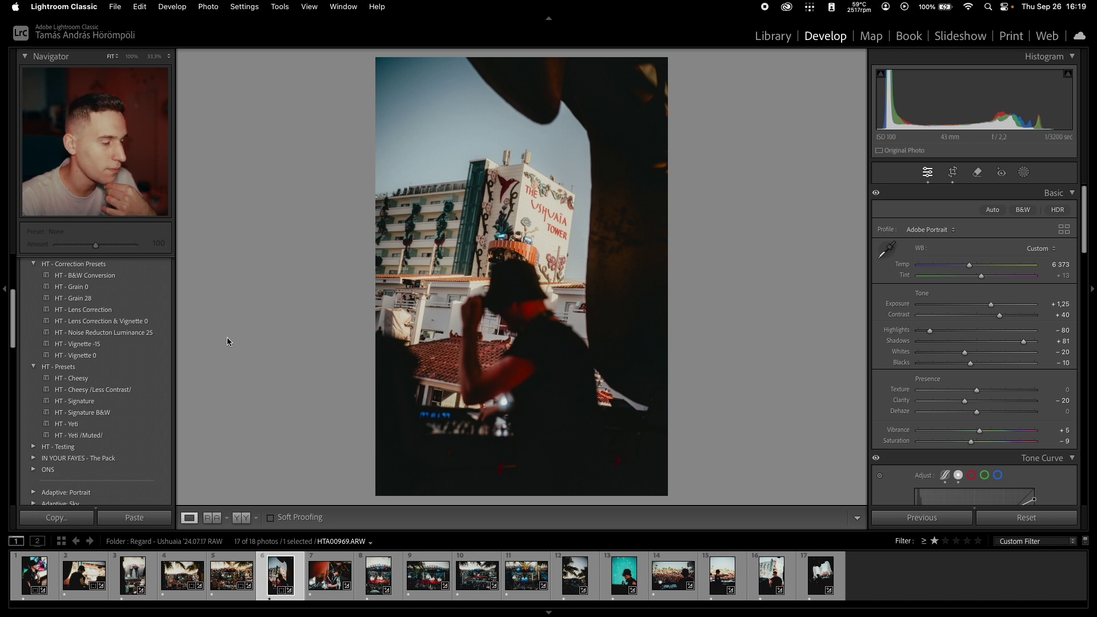
{"action": "left_click", "coordinate": [146, 322]}
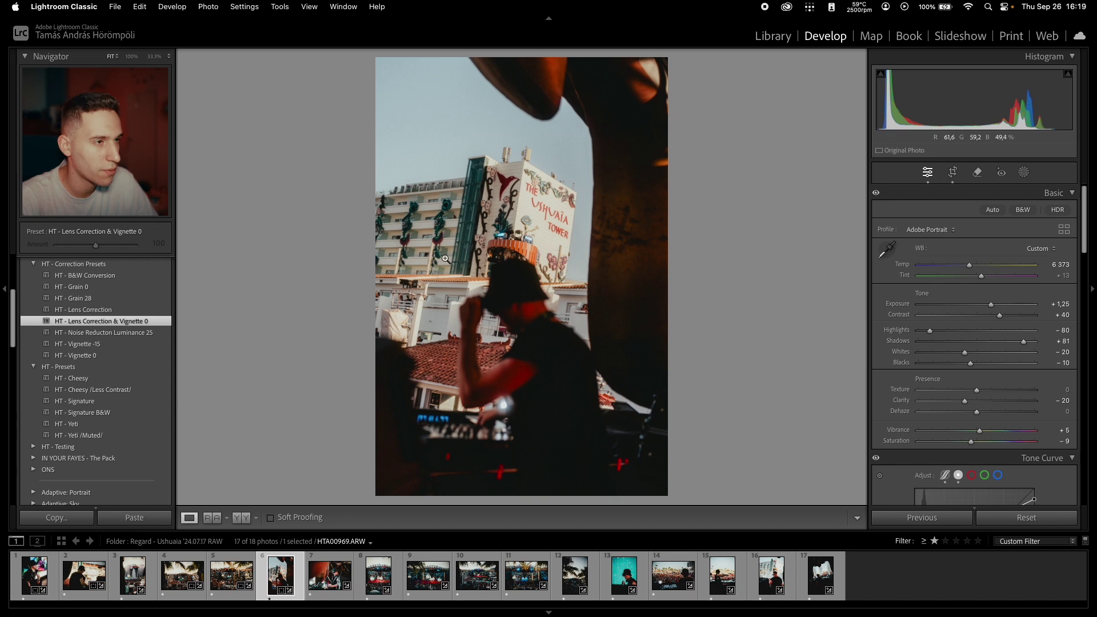
{"action": "left_click_drag", "start_coordinate": [969, 267], "coordinate": [968, 267]}
{"action": "key", "text": "r"}
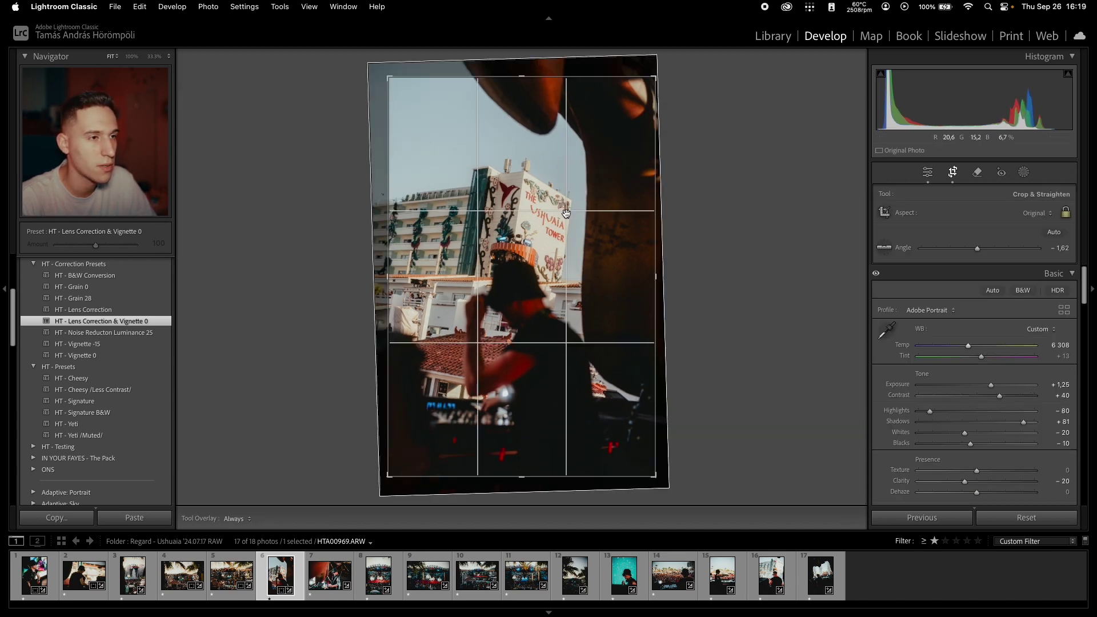
Tighten the crop of HTA00998.ARW around the DJ, and undo the last adjustment.
{"action": "key", "text": "Right"}
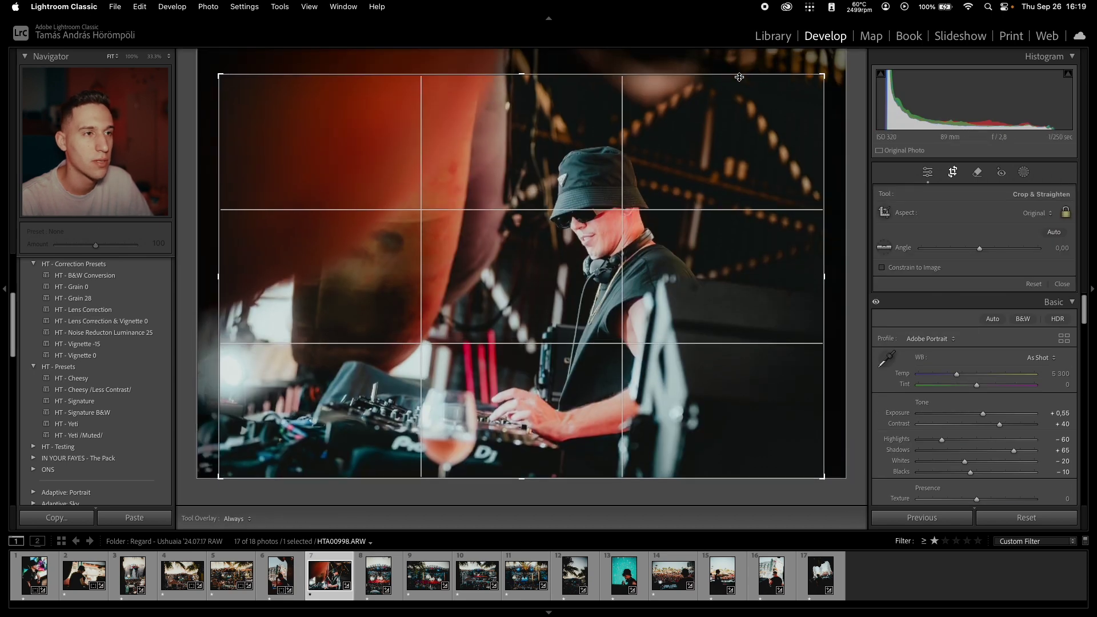
{"action": "key", "text": "r"}
{"action": "key", "text": "r"}
{"action": "left_click_drag", "start_coordinate": [847, 232], "coordinate": [848, 255]}
{"action": "key", "text": "r"}
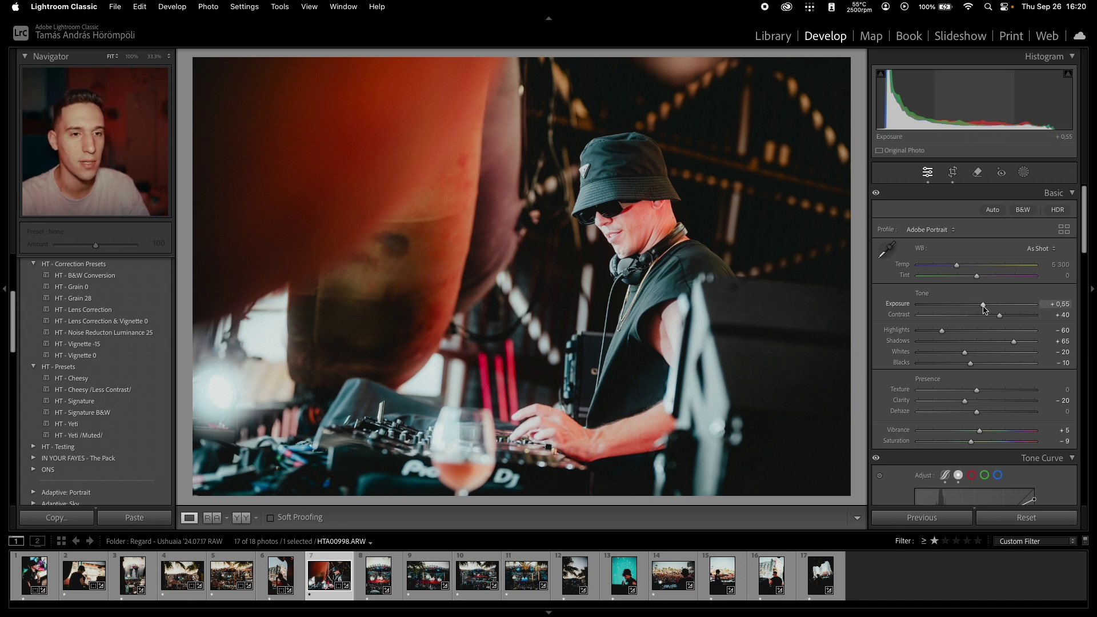
{"action": "key", "text": "ctrl+z"}
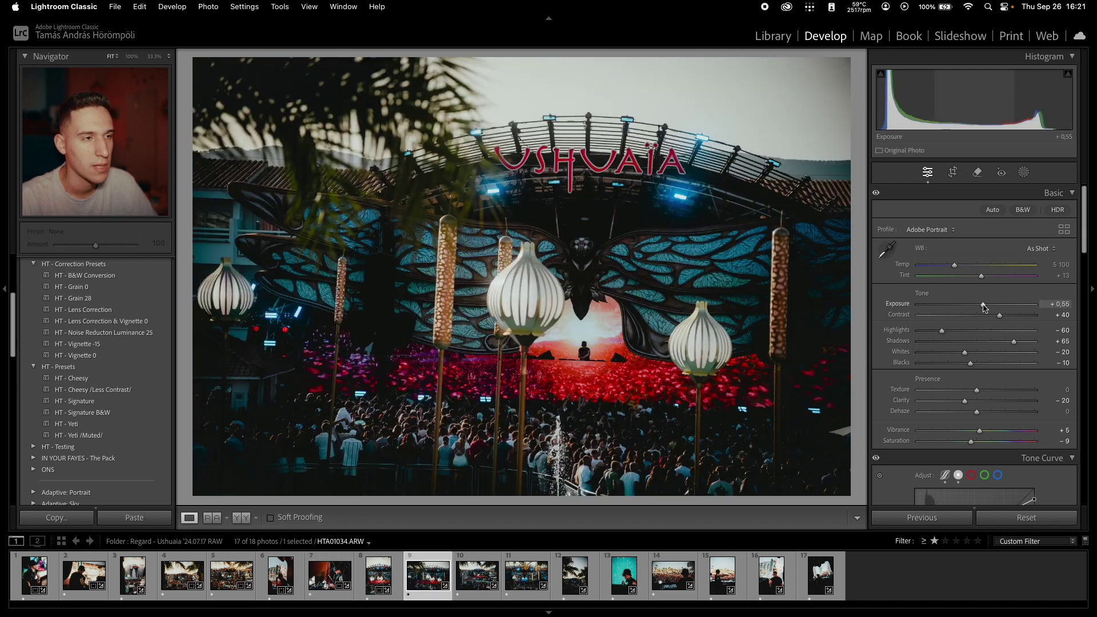
Set HTA01034.ARW to exposure +0.75, tighten and straighten its crop around the stage, and warm its white balance slightly.
{"action": "left_click_drag", "start_coordinate": [983, 308], "coordinate": [986, 308]}
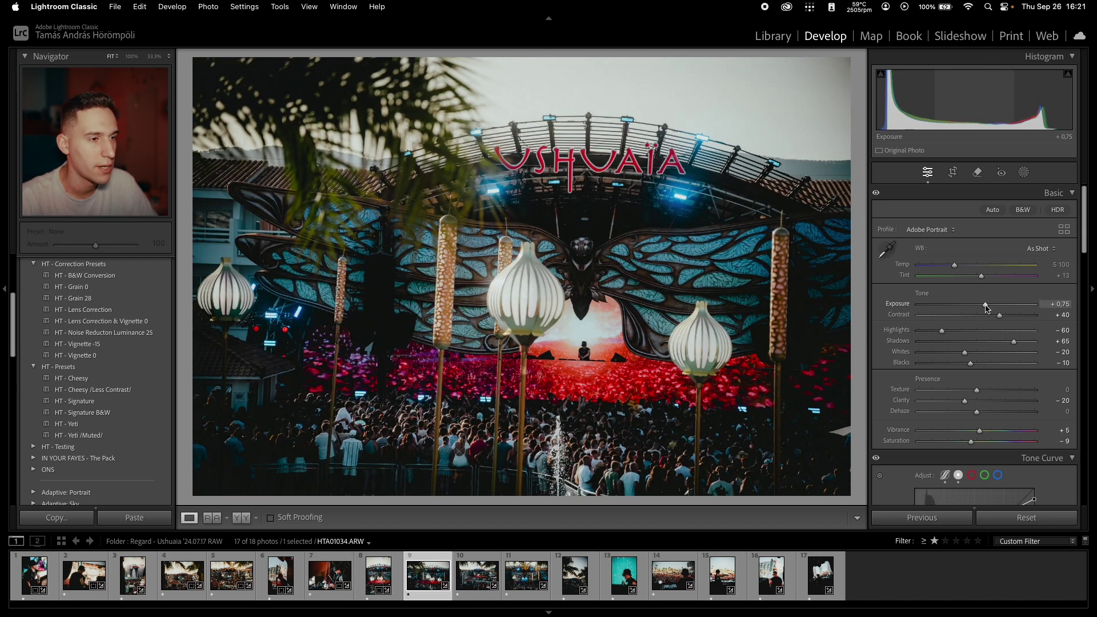
{"action": "key", "text": "r"}
{"action": "left_click_drag", "start_coordinate": [198, 216], "coordinate": [205, 217]}
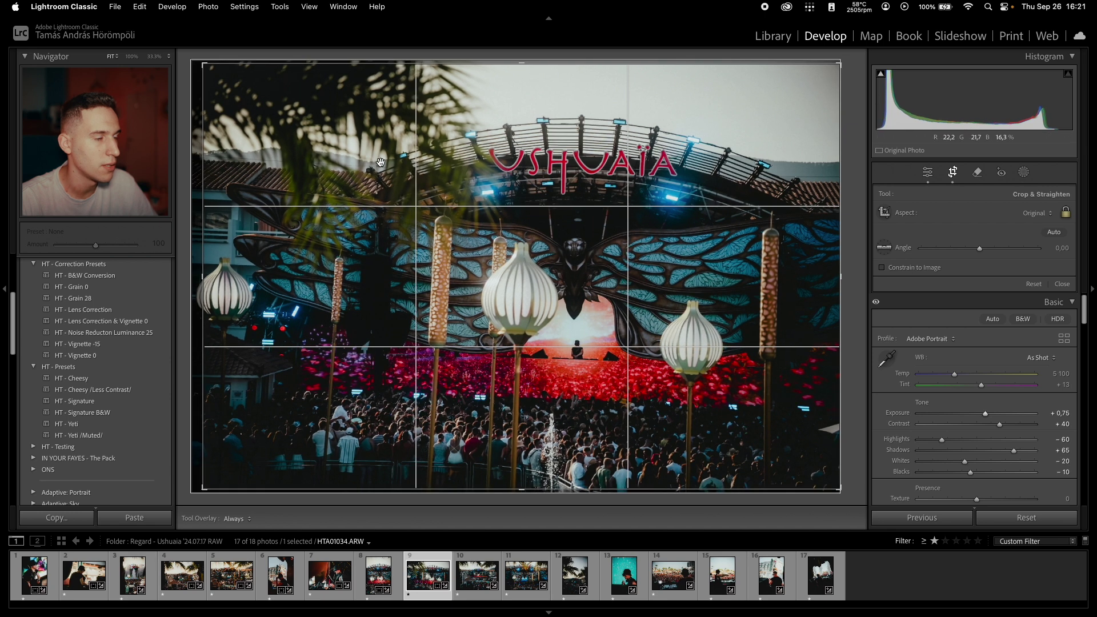
{"action": "left_click_drag", "start_coordinate": [854, 233], "coordinate": [854, 225]}
{"action": "key", "text": "r"}
{"action": "key", "text": "r"}
{"action": "key", "text": "r"}
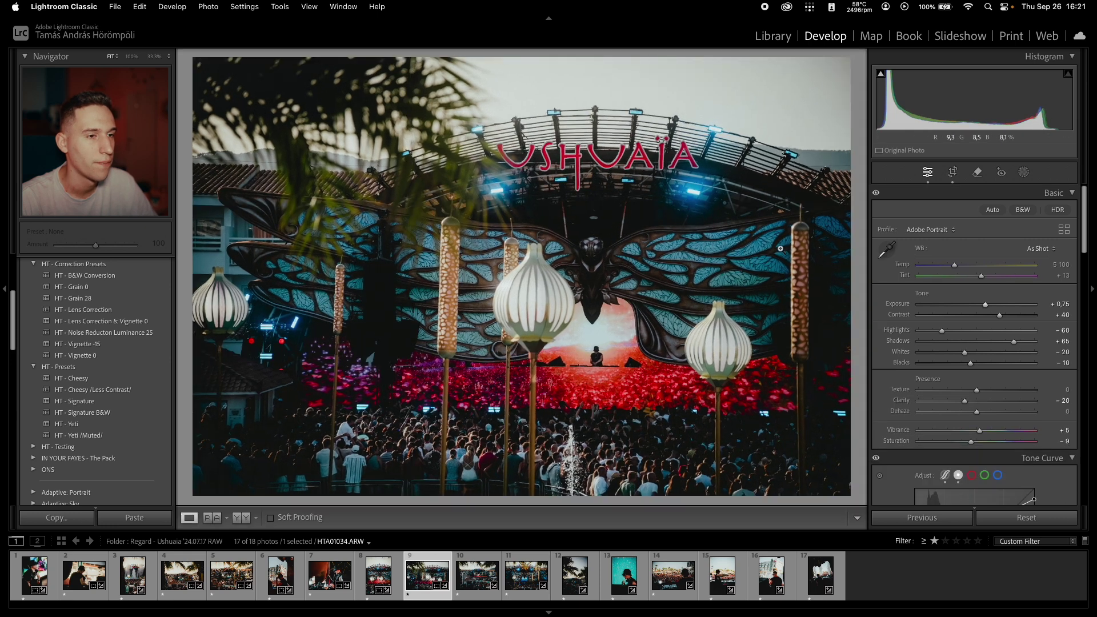
{"action": "left_click_drag", "start_coordinate": [959, 267], "coordinate": [964, 266]}
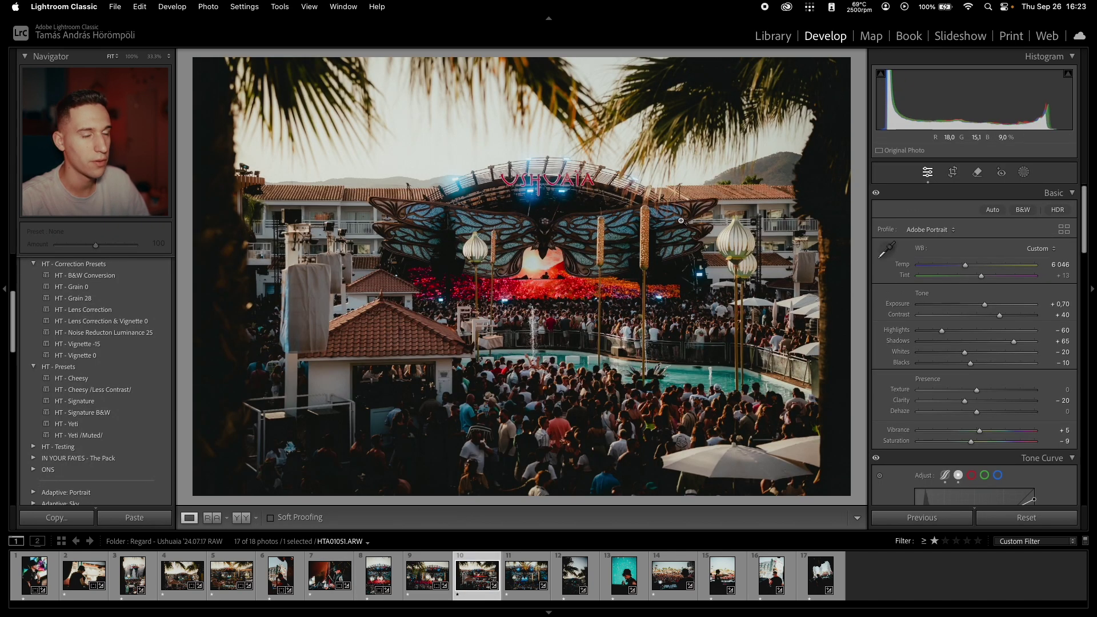
Set HTA01090.ARW to temperature 6176 and exposure +1.00.
{"action": "key", "text": "Right"}
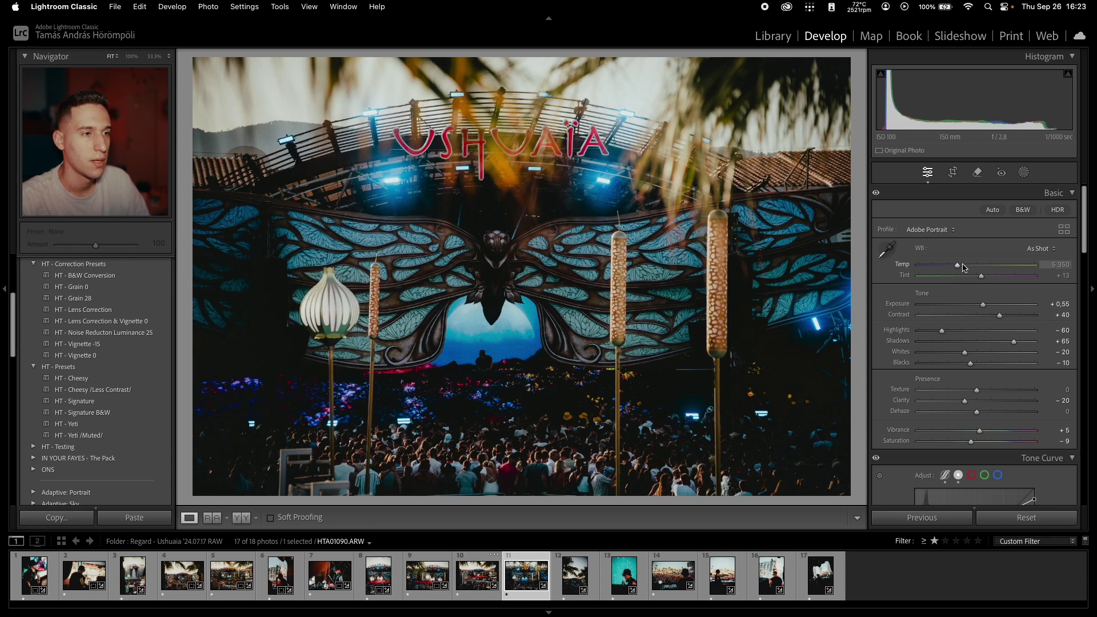
{"action": "left_click_drag", "start_coordinate": [966, 269], "coordinate": [966, 266]}
{"action": "left_click_drag", "start_coordinate": [983, 304], "coordinate": [988, 304]}
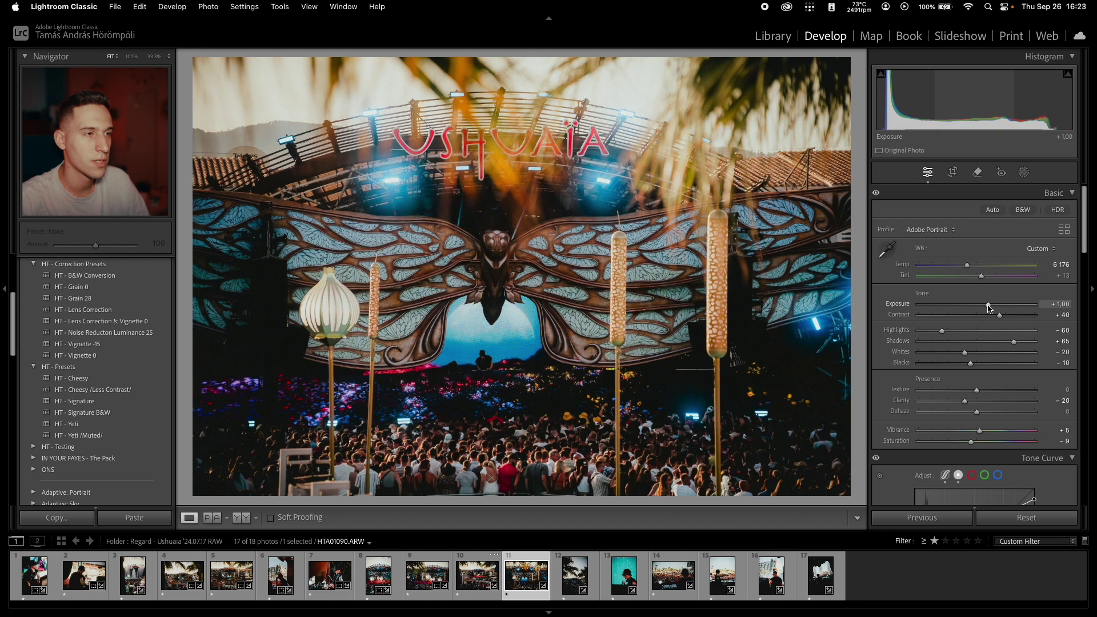
Straighten and reposition the crop of HTA01090.ARW at an angle of 0.75, and fine-tune its temperature to 6187.
{"action": "key", "text": "r"}
{"action": "key", "text": "r"}
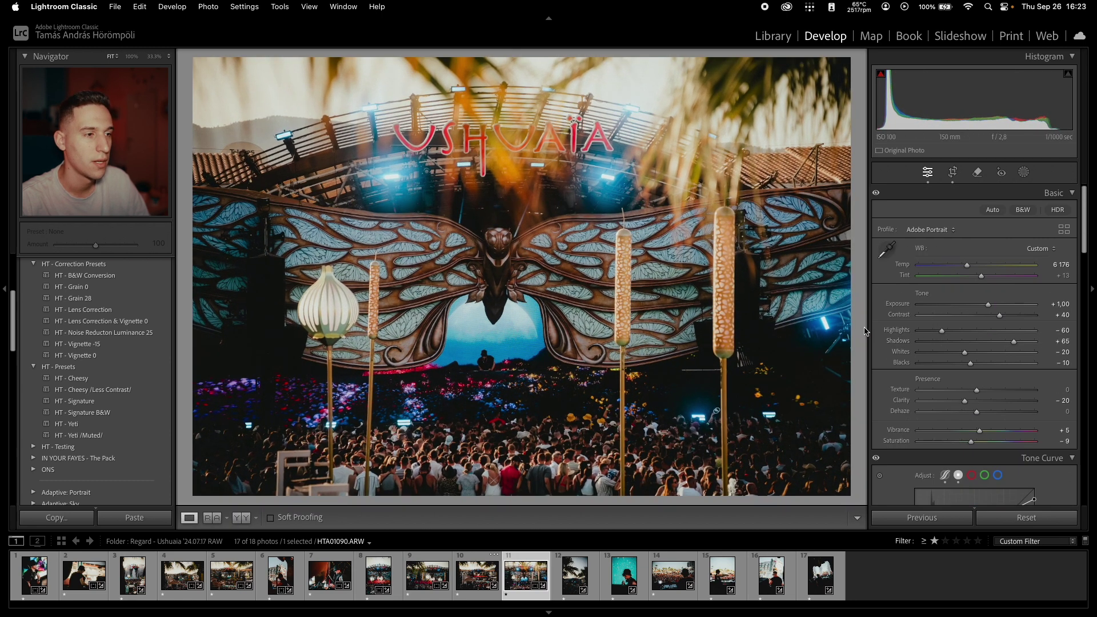
{"action": "key", "text": "r"}
{"action": "left_click_drag", "start_coordinate": [745, 282], "coordinate": [781, 296]}
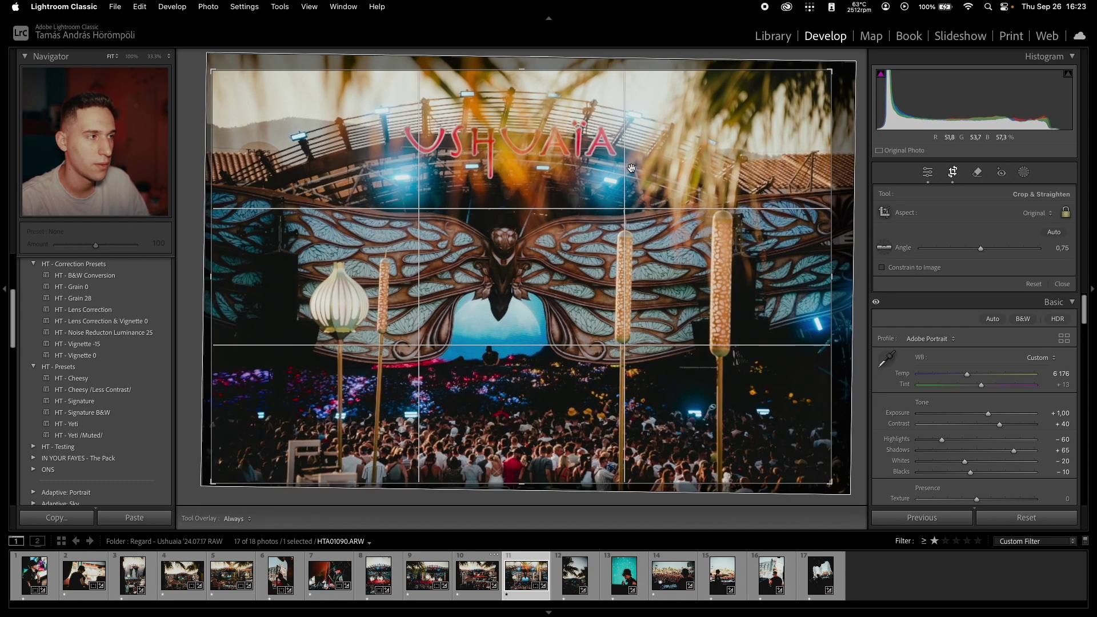
{"action": "key", "text": "r"}
{"action": "left_click", "coordinate": [970, 265]}
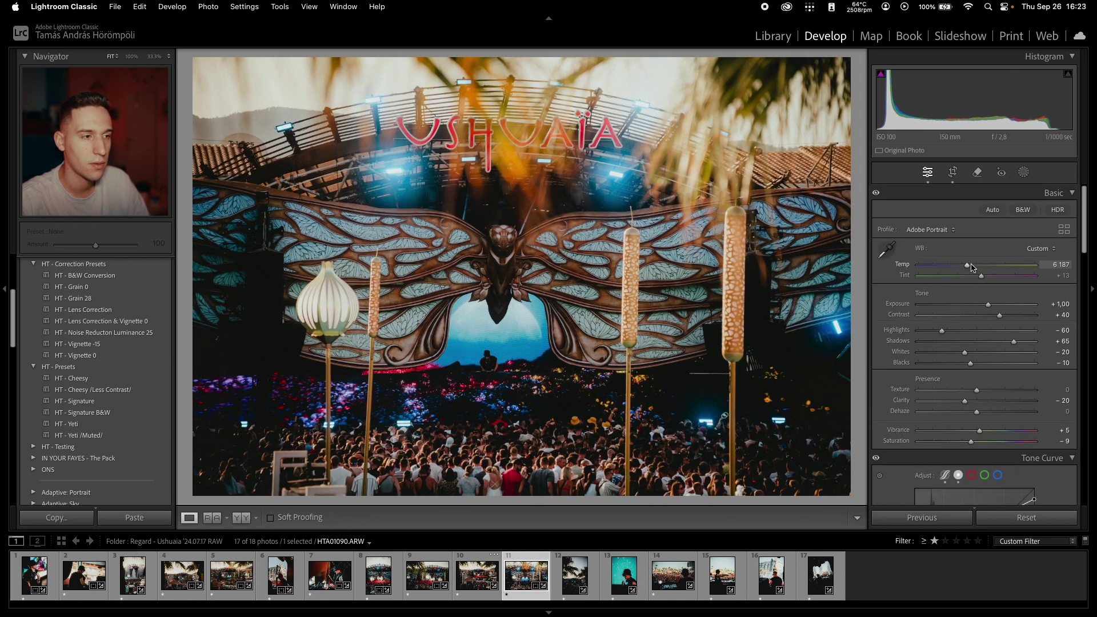
Tighten and straighten the crop of HTA01108.ARW, and set its temperature to 6946 and exposure to +1.20.
{"action": "key", "text": "Right"}
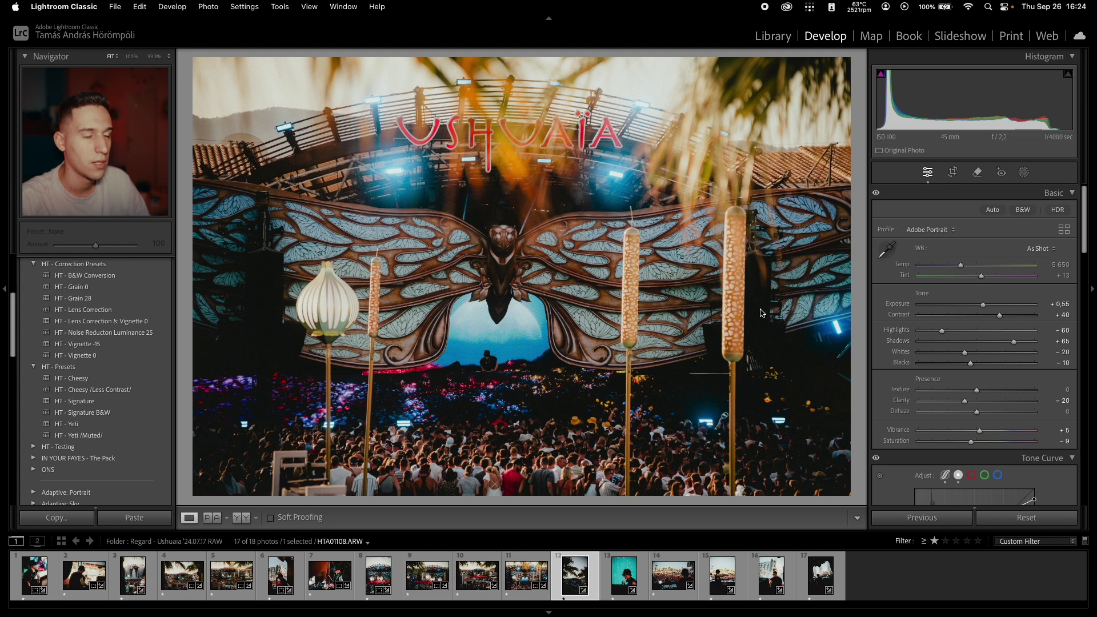
{"action": "key", "text": "r"}
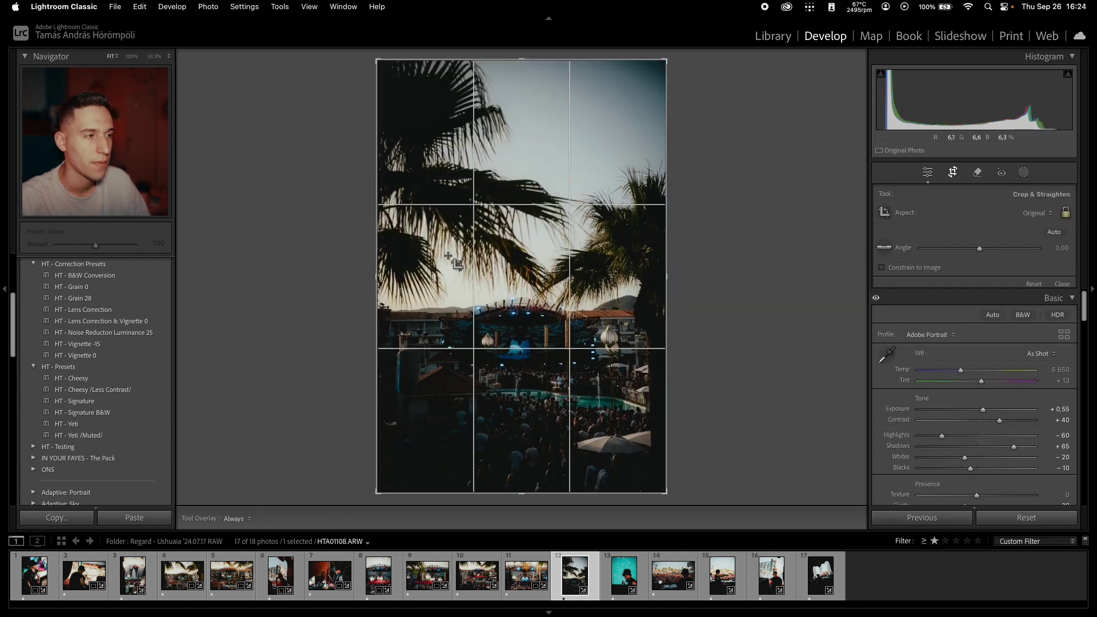
{"action": "left_click_drag", "start_coordinate": [379, 247], "coordinate": [392, 230]}
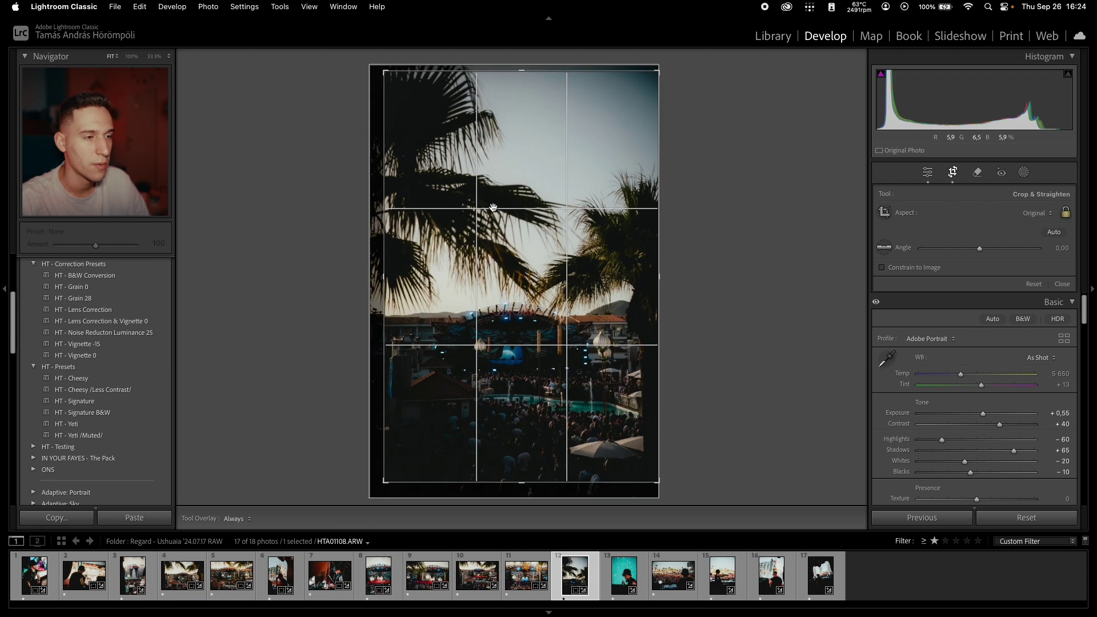
{"action": "left_click_drag", "start_coordinate": [493, 207], "coordinate": [493, 198]}
{"action": "key", "text": "r"}
{"action": "key", "text": "r"}
{"action": "left_click_drag", "start_coordinate": [746, 291], "coordinate": [763, 295]}
{"action": "key", "text": "r"}
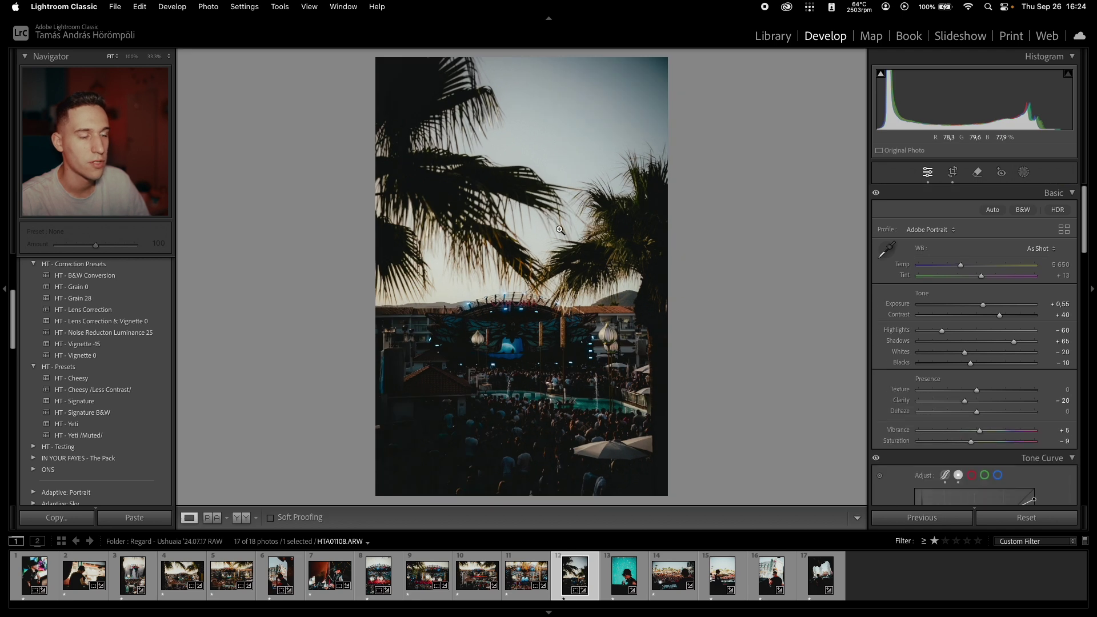
{"action": "left_click_drag", "start_coordinate": [961, 266], "coordinate": [975, 265]}
{"action": "mouse_move", "coordinate": [982, 305]}
{"action": "left_mouse_down"}
{"action": "mouse_move", "coordinate": [995, 306]}
{"action": "mouse_move", "coordinate": [990, 298]}
{"action": "left_mouse_up"}
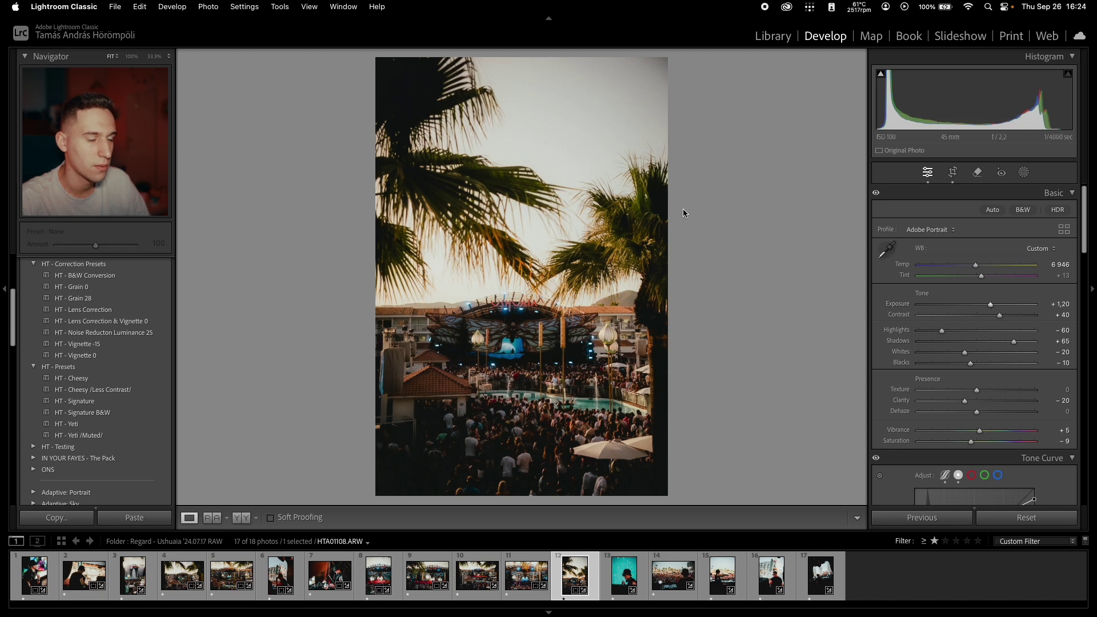
Crop HTA01160.ARW tighter around the DJ in front of the turquoise screen.
{"action": "key", "text": "Right"}
{"action": "key", "text": "r"}
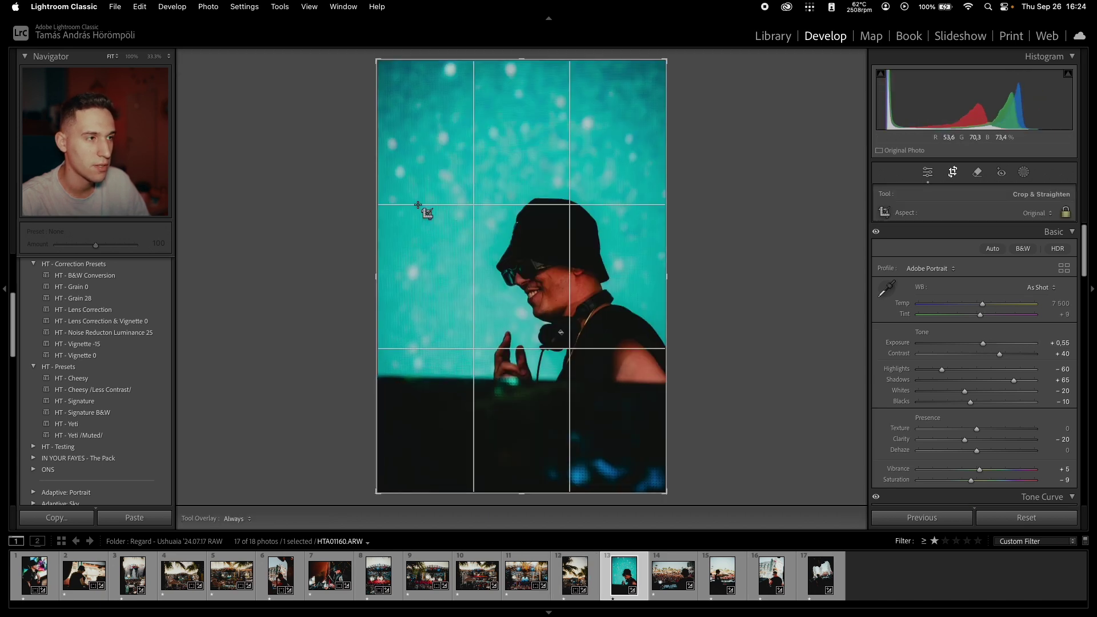
{"action": "left_click_drag", "start_coordinate": [418, 204], "coordinate": [504, 205]}
{"action": "key", "text": "r"}
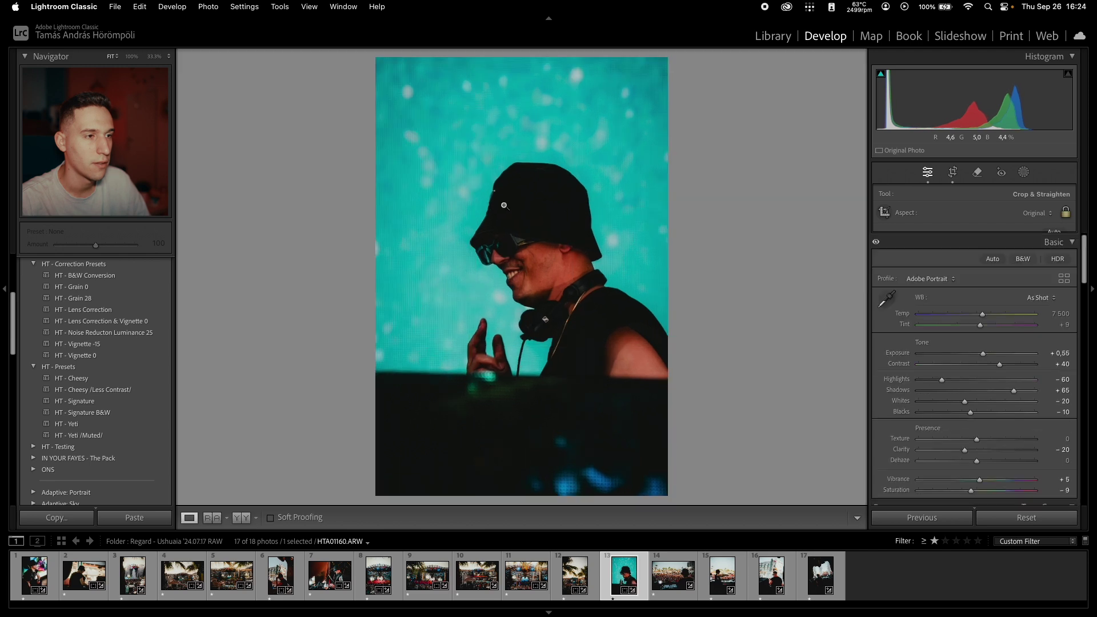
Apply HT - Lens Correction & Vignette 0 to HTA01209.ARW, set its shadows to +78, and lower its exposure slightly.
{"action": "key", "text": "Right"}
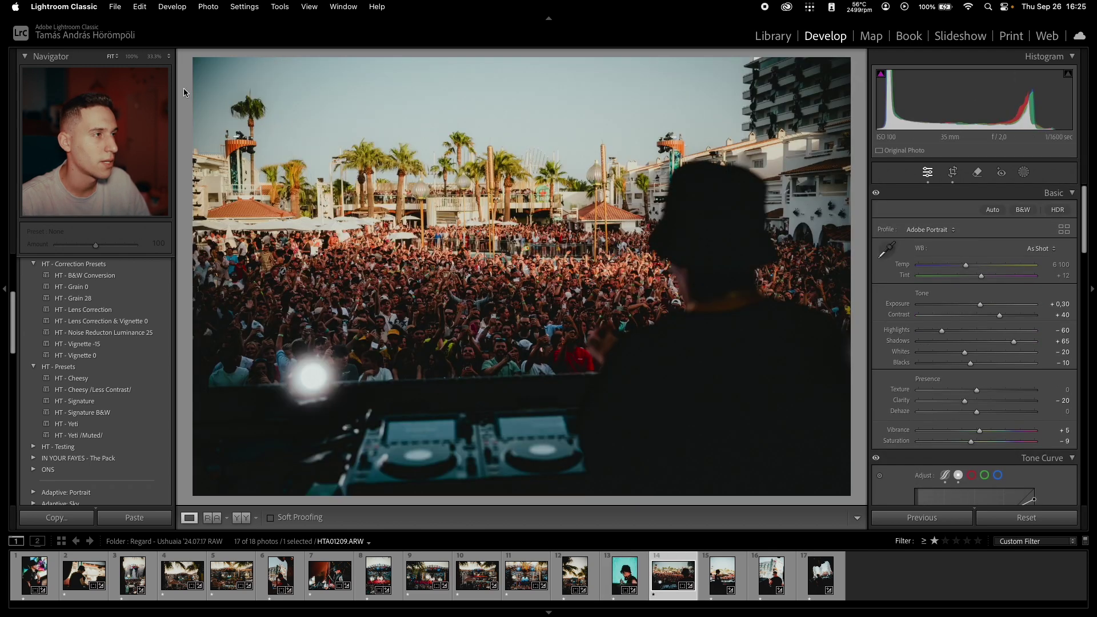
{"action": "left_click", "coordinate": [146, 324]}
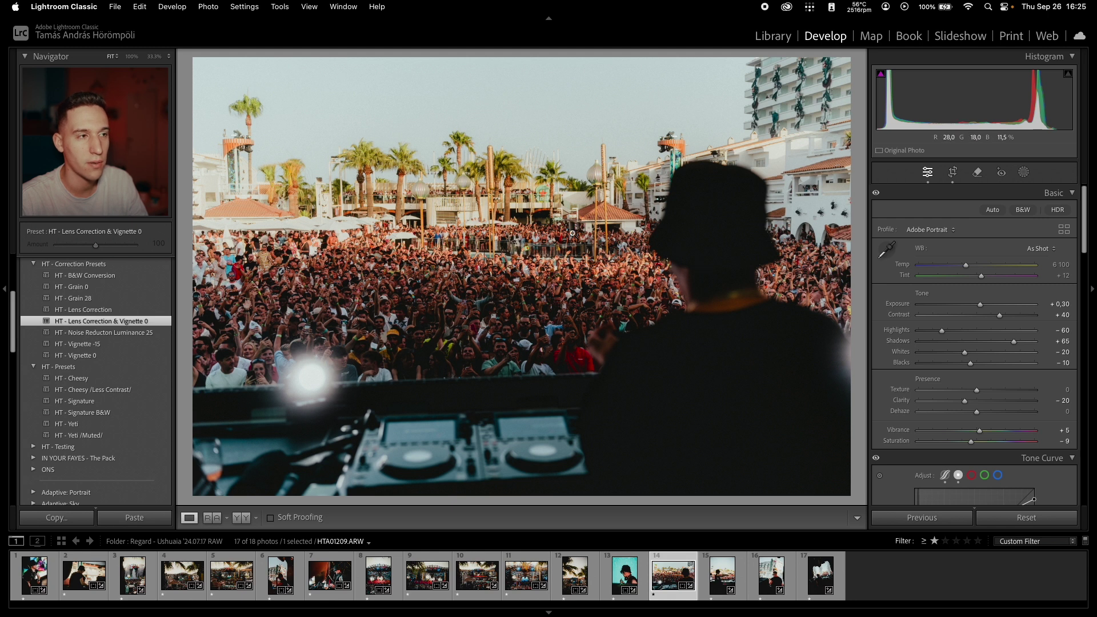
{"action": "left_click_drag", "start_coordinate": [1014, 341], "coordinate": [1021, 341]}
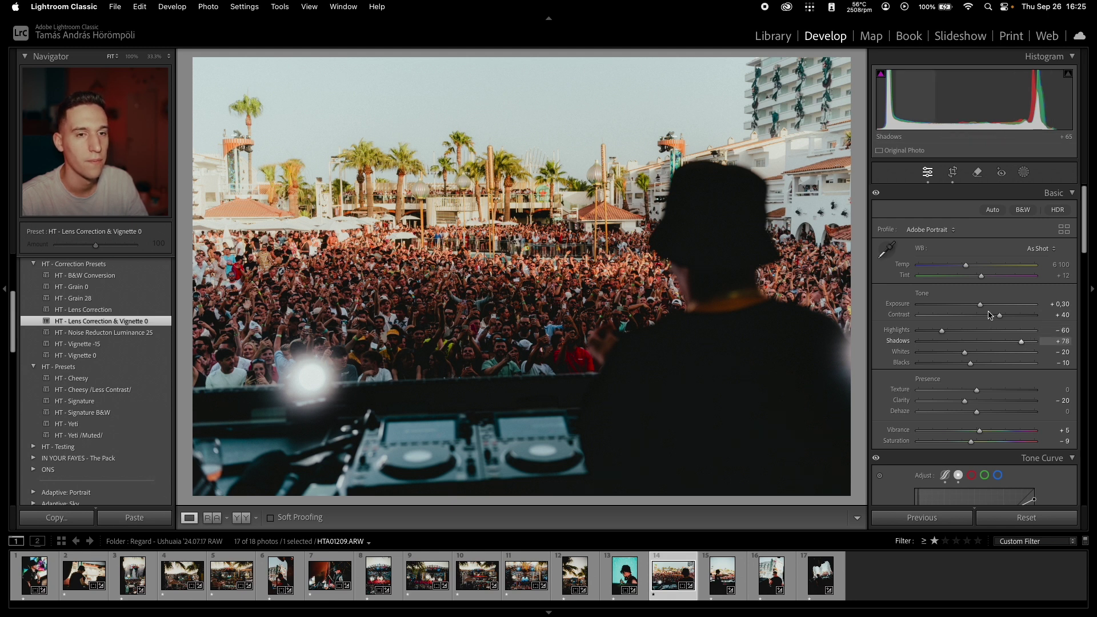
{"action": "left_click_drag", "start_coordinate": [980, 307], "coordinate": [978, 306]}
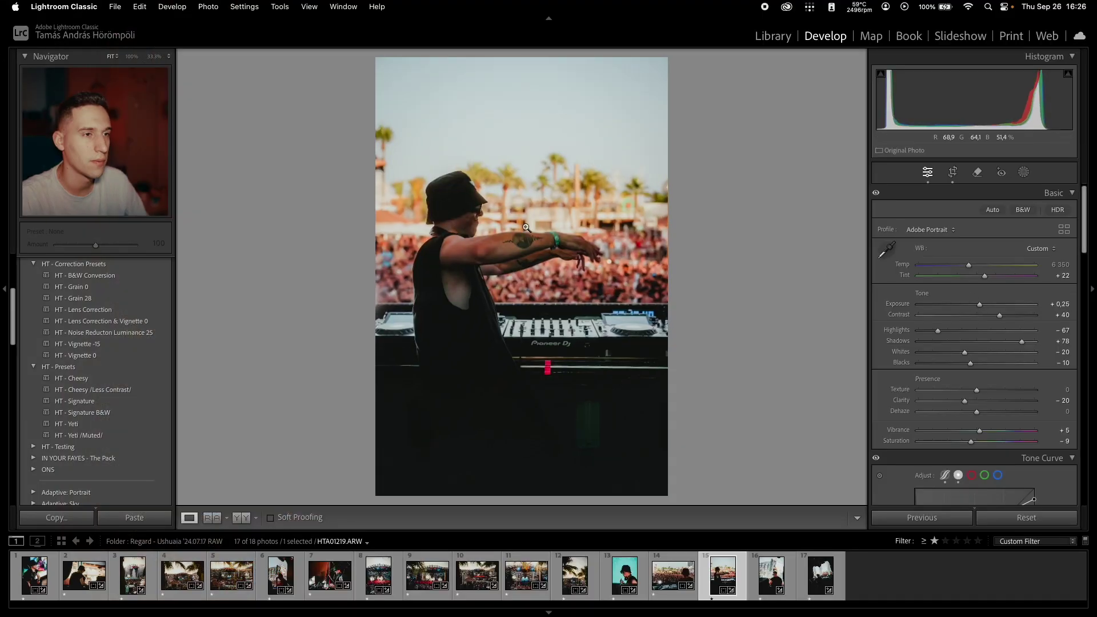
Fine-tune the crop of HTA01219.ARW and create a virtual copy of the photo.
{"action": "key", "text": "r"}
{"action": "key", "text": "r"}
{"action": "key", "text": "r"}
{"action": "key", "text": "r"}
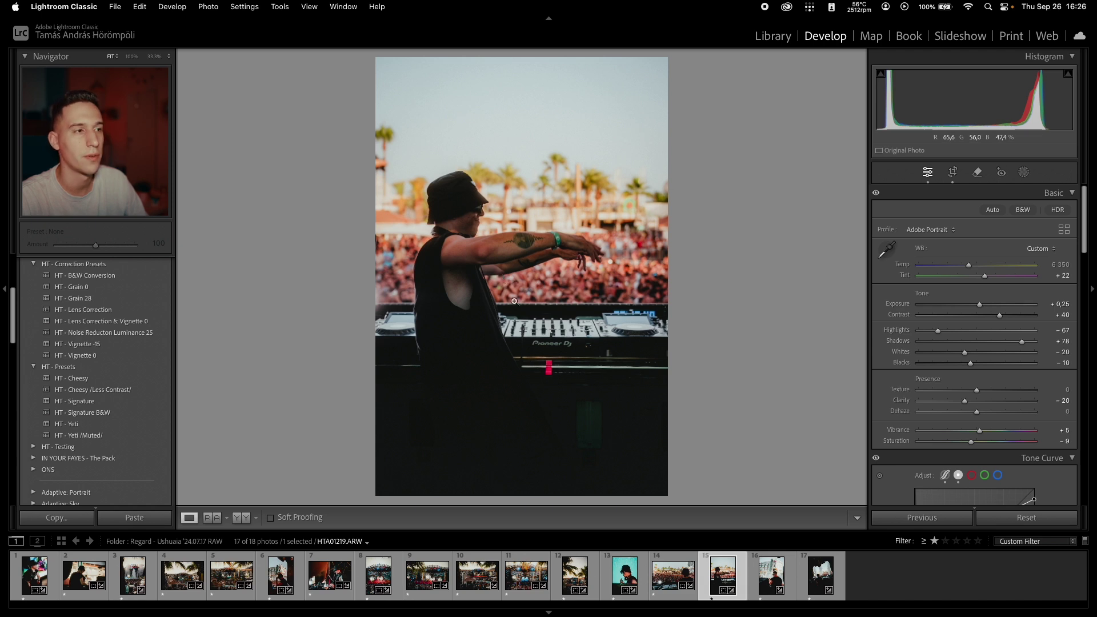
{"action": "right_click", "coordinate": [716, 574]}
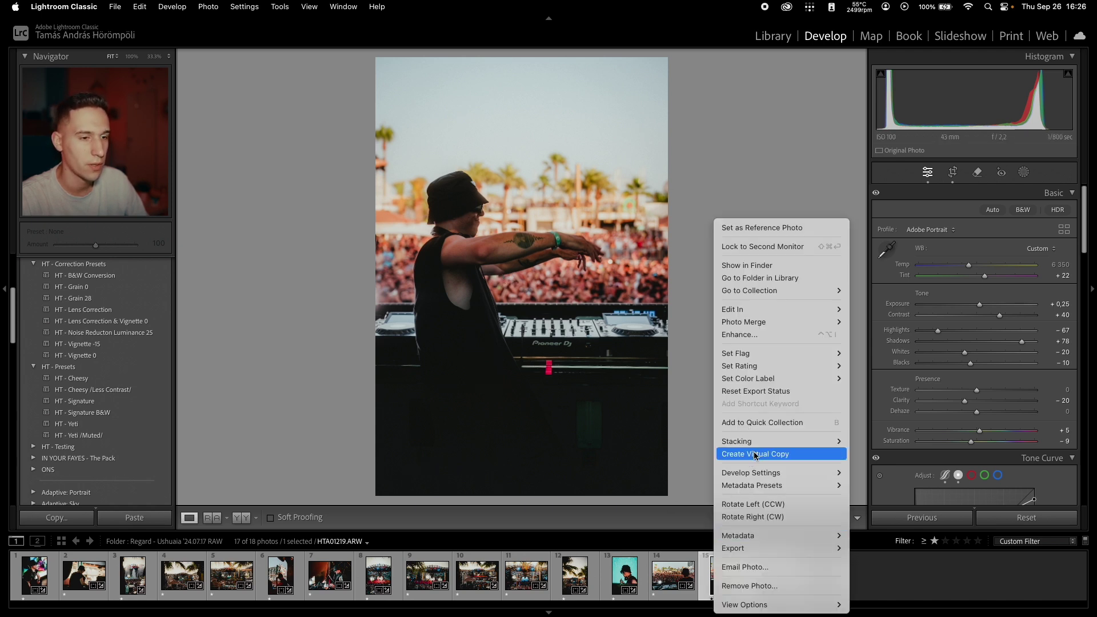
{"action": "left_click", "coordinate": [755, 455]}
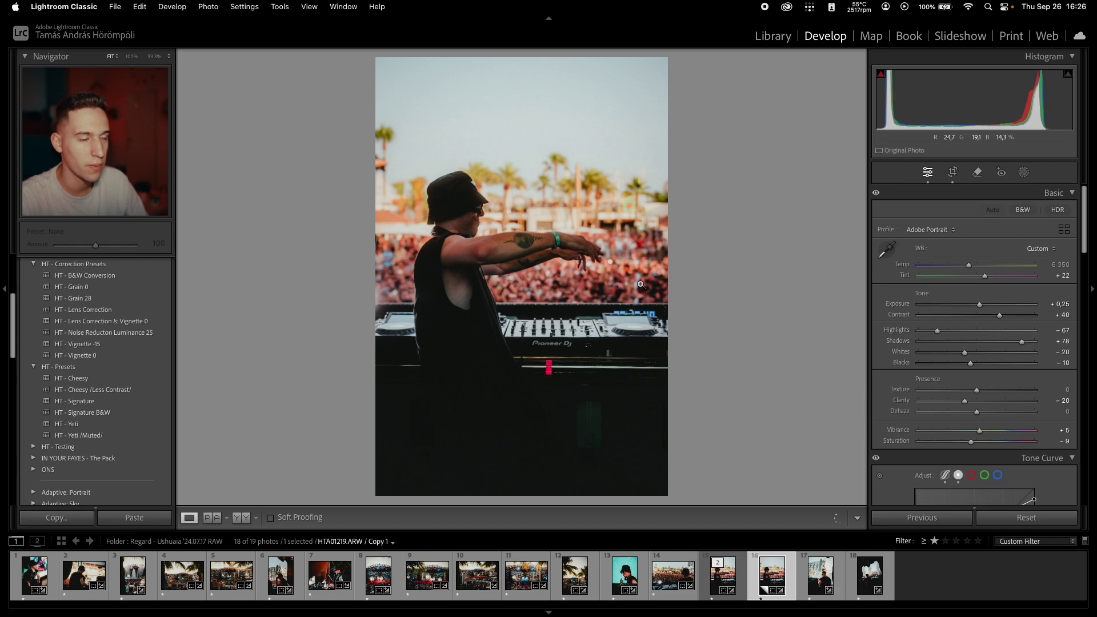
Reset the crop of the HTA01219.ARW virtual copy and recrop it as a landscape frame around the DJ, rotated -1.78.
{"action": "key", "text": "r"}
{"action": "left_click", "coordinate": [1019, 284]}
{"action": "left_click", "coordinate": [884, 213]}
{"action": "left_click_drag", "start_coordinate": [401, 166], "coordinate": [676, 411]}
{"action": "mouse_move", "coordinate": [522, 224]}
{"action": "left_mouse_down"}
{"action": "mouse_move", "coordinate": [708, 265]}
{"action": "mouse_move", "coordinate": [515, 206]}
{"action": "mouse_move", "coordinate": [527, 189]}
{"action": "mouse_move", "coordinate": [539, 214]}
{"action": "left_mouse_up"}
{"action": "key", "text": "r"}
{"action": "key", "text": "r"}
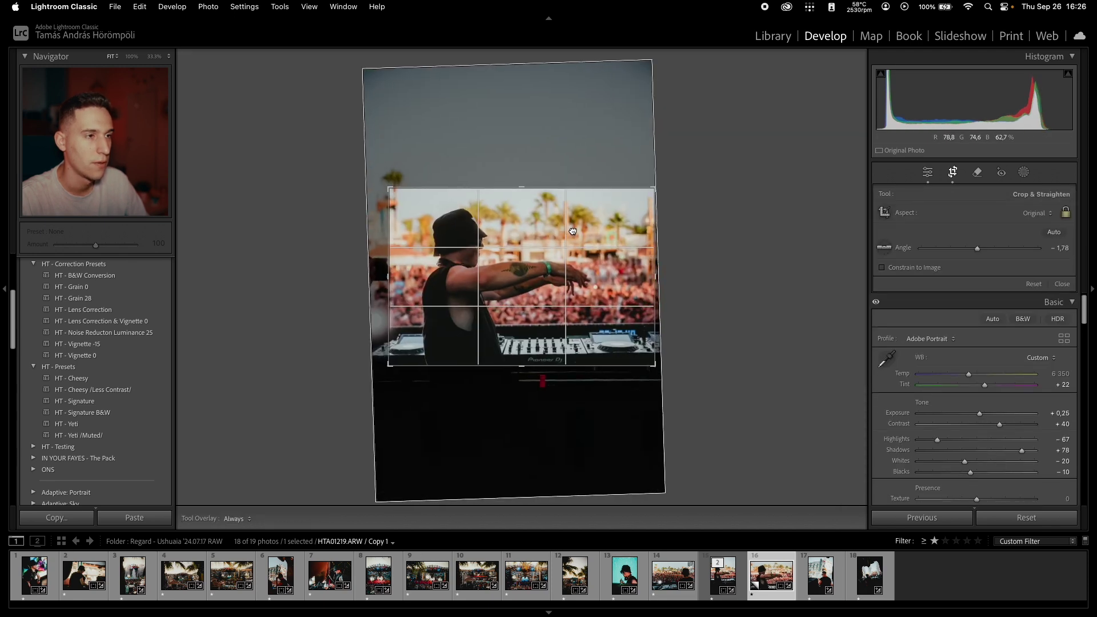
{"action": "key", "text": "r"}
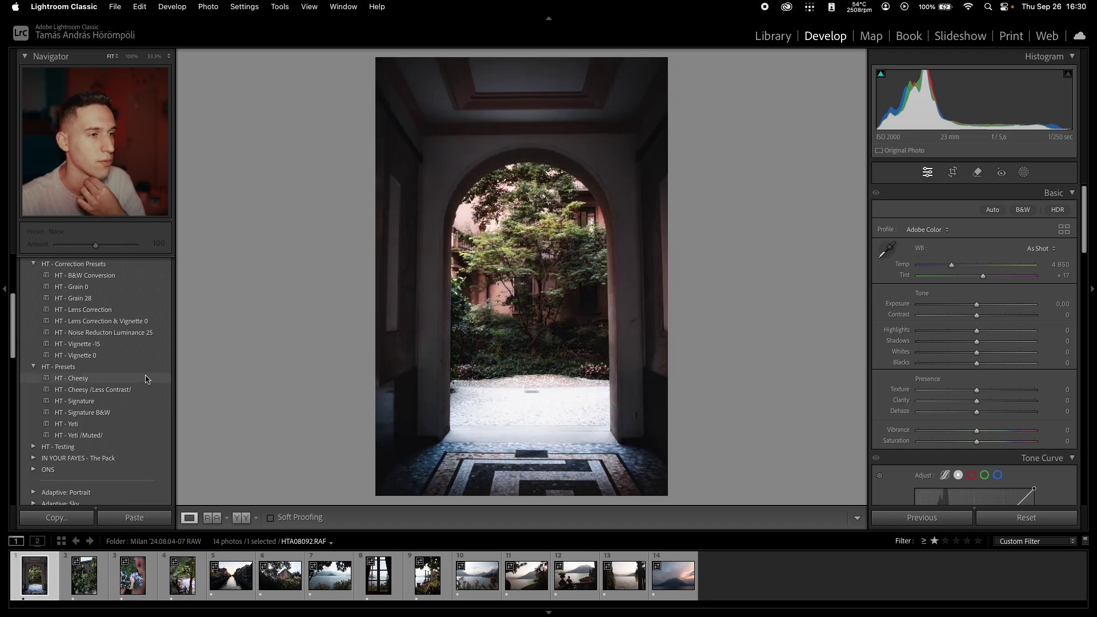
Apply HT - Cheesy to HTA08092.RAF, crop it tighter around the archway, and set exposure +0.55, highlights +13 and shadows +24.
{"action": "left_click", "coordinate": [147, 380]}
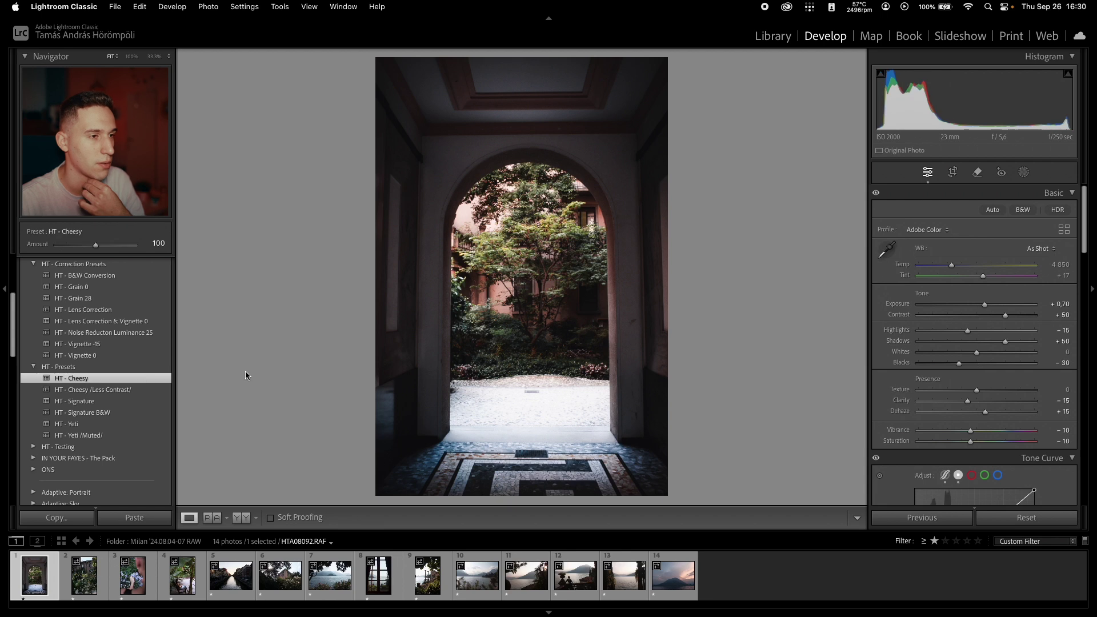
{"action": "key", "text": "r"}
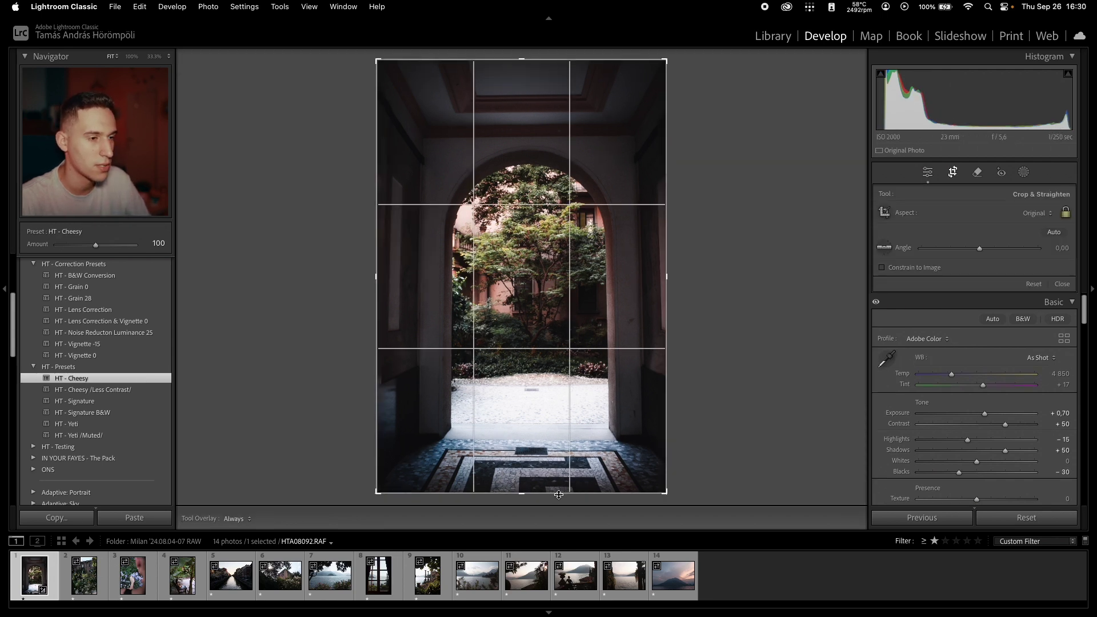
{"action": "left_click_drag", "start_coordinate": [516, 495], "coordinate": [549, 449]}
{"action": "key", "text": "r"}
{"action": "left_click_drag", "start_coordinate": [984, 304], "coordinate": [989, 342]}
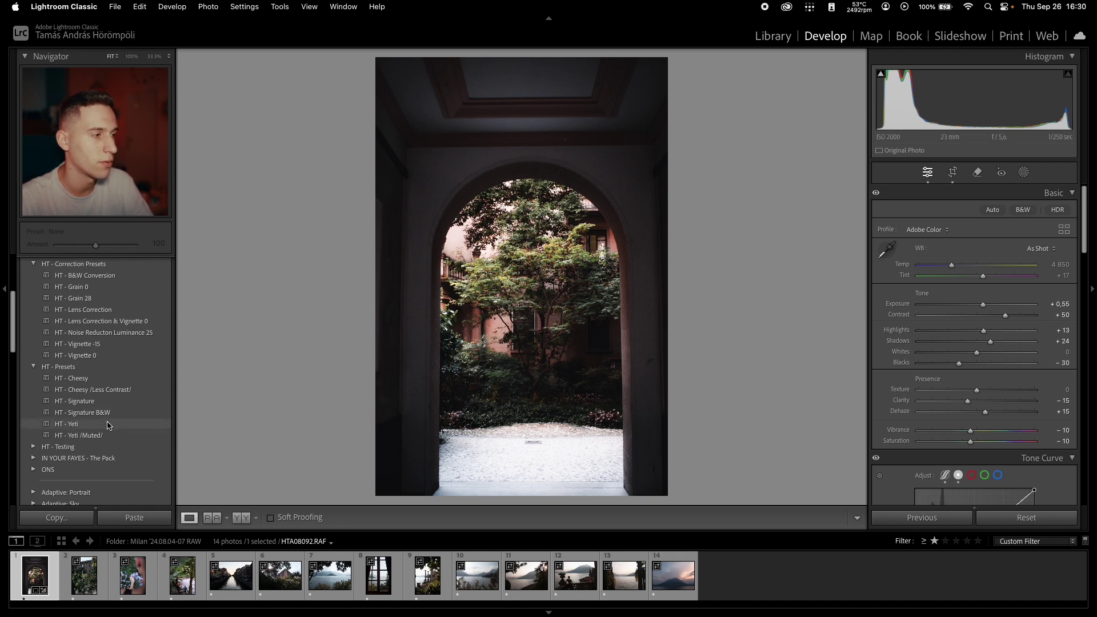
Apply HT - Yeti to HTA08092.RAF, set its exposure to +0.35, and straighten the archway crop by about 0.19.
{"action": "left_click", "coordinate": [66, 424]}
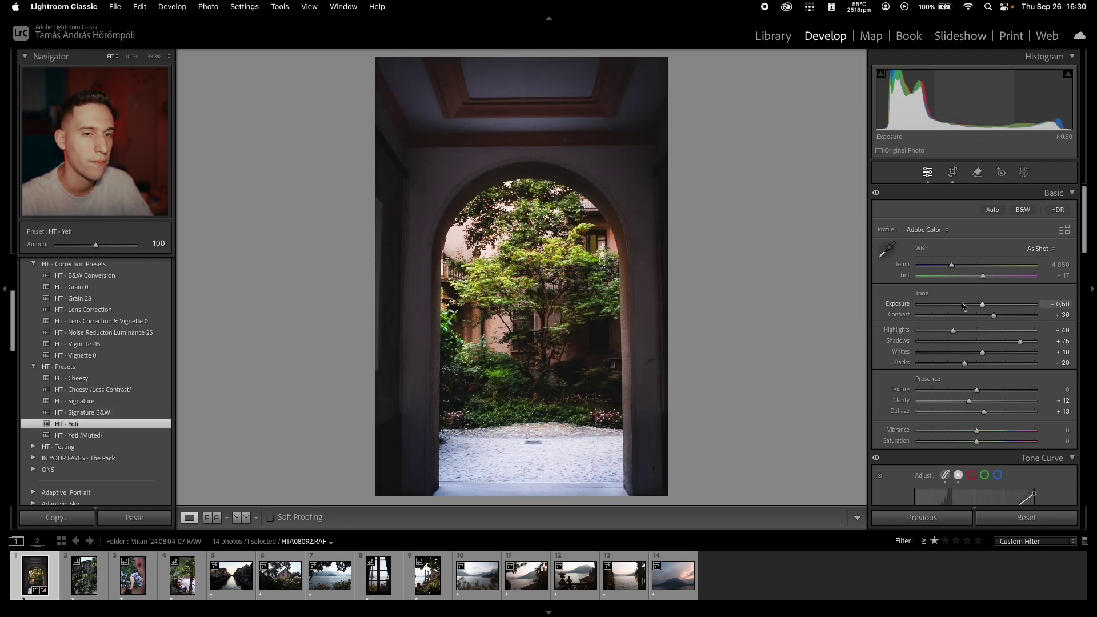
{"action": "left_click_drag", "start_coordinate": [988, 307], "coordinate": [984, 307]}
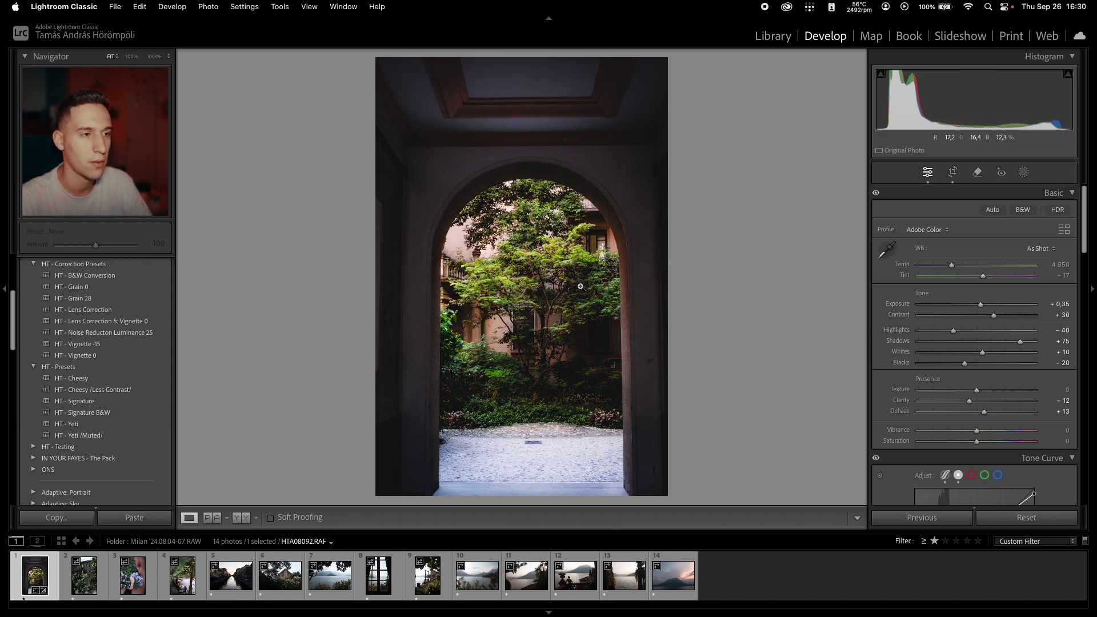
{"action": "key", "text": "r"}
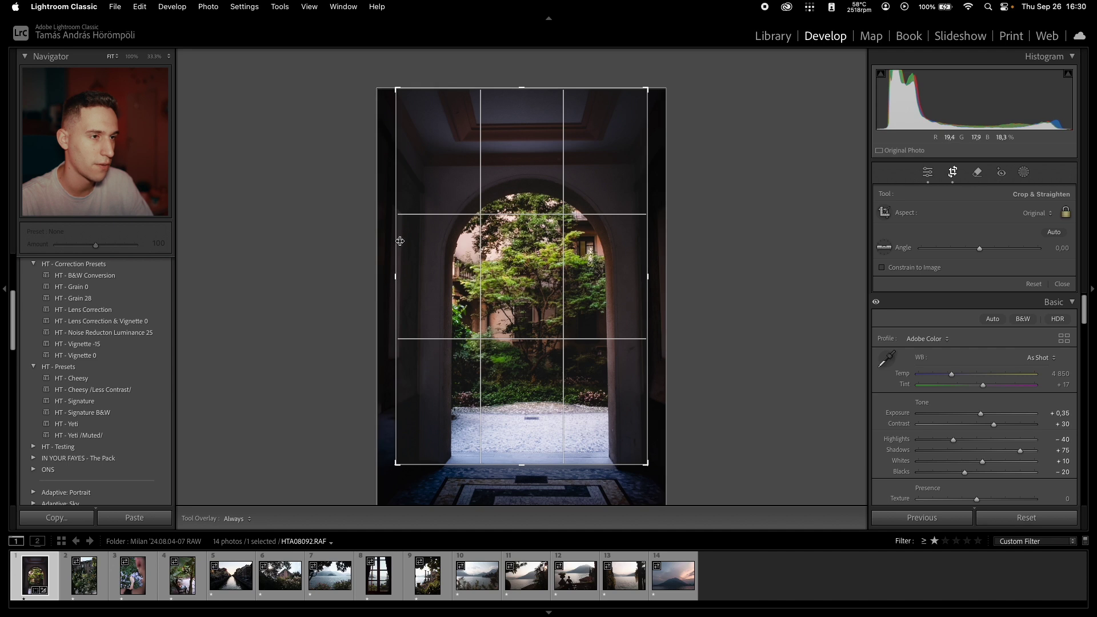
{"action": "left_click", "coordinate": [696, 256]}
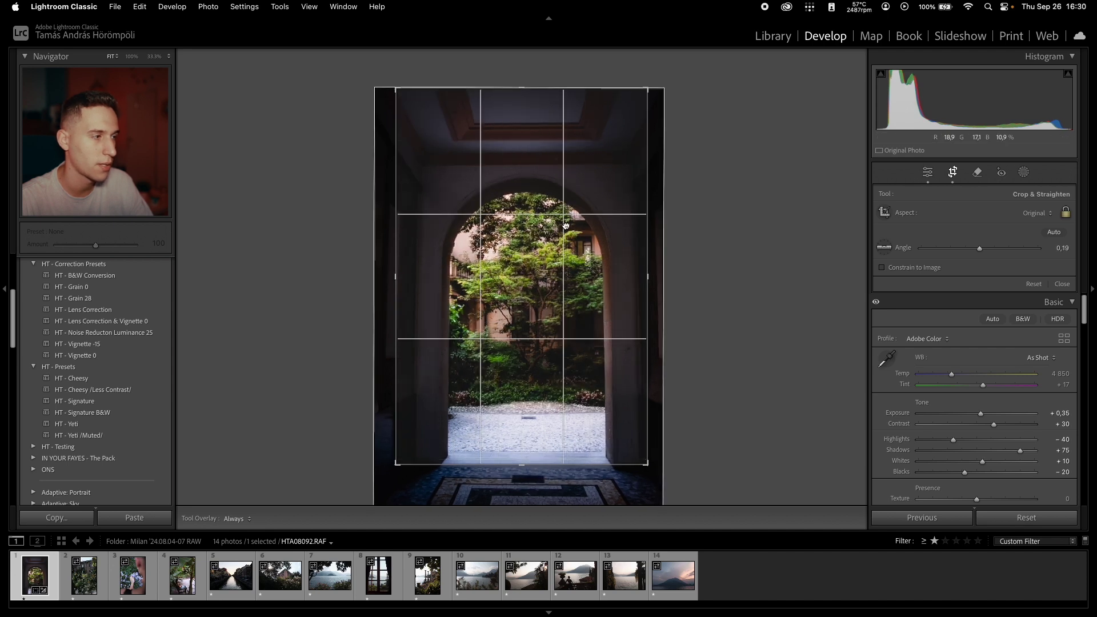
{"action": "key", "text": "r"}
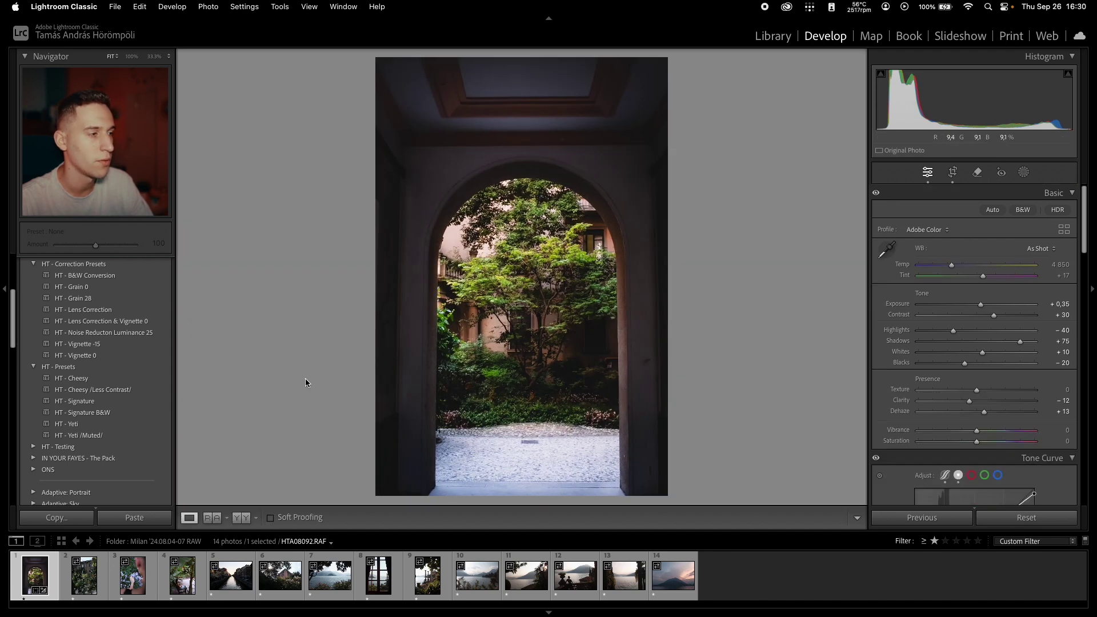
Try HT - Signature with exposure +0.35 and contrast +28 on the archway photo, replace it with HT - Signature B&W, and adjust the tones.
{"action": "left_click", "coordinate": [140, 401]}
{"action": "left_click_drag", "start_coordinate": [976, 303], "coordinate": [994, 318]}
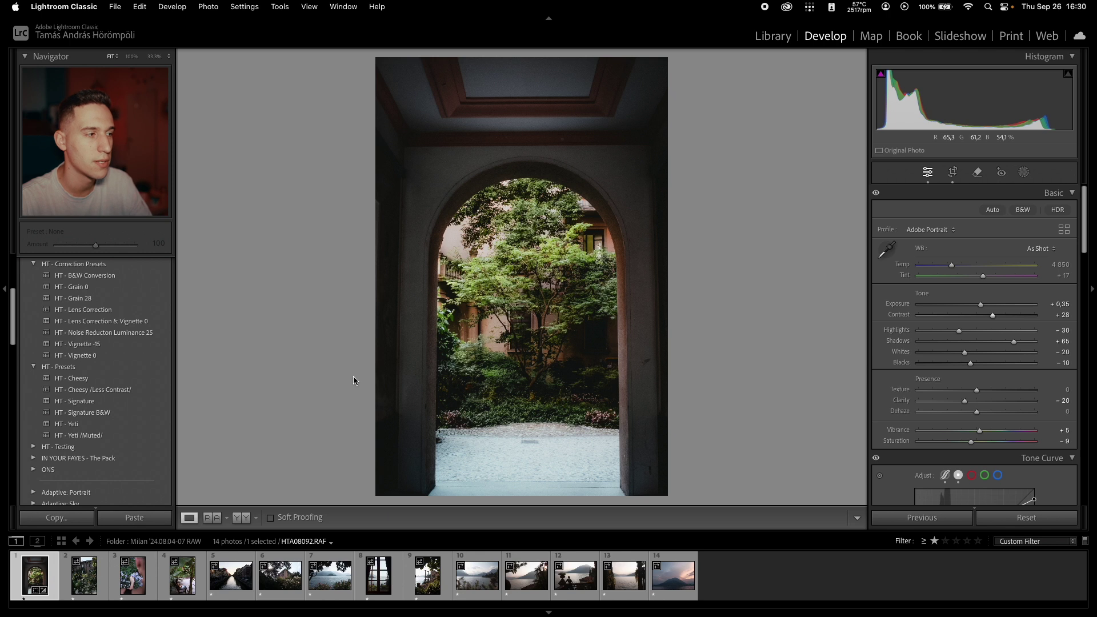
{"action": "left_click", "coordinate": [130, 412]}
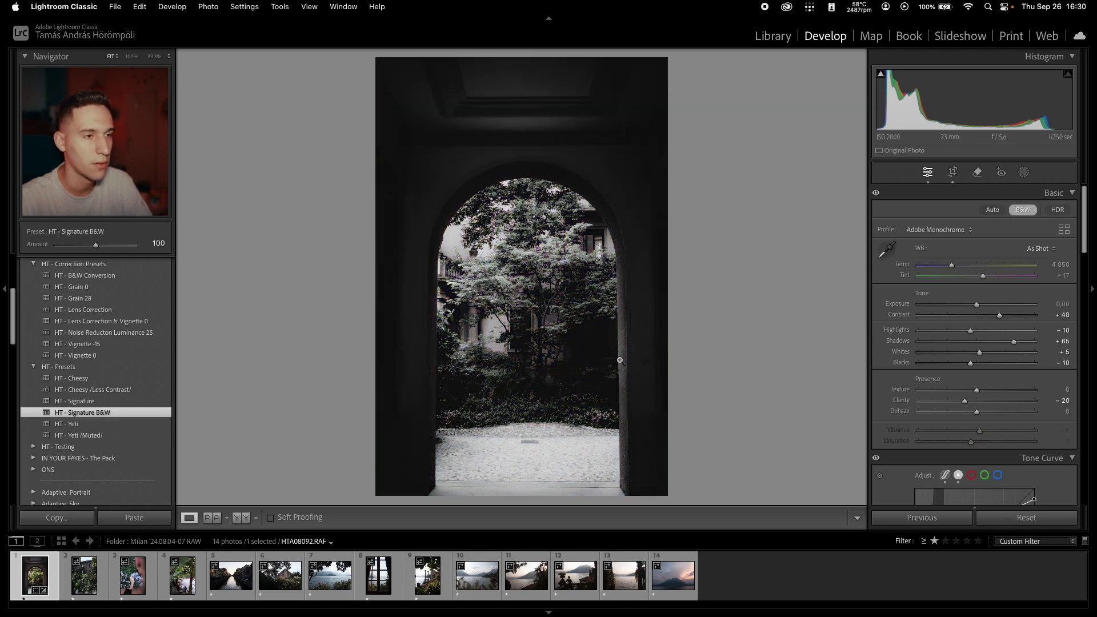
{"action": "mouse_move", "coordinate": [970, 331]}
{"action": "left_mouse_down"}
{"action": "mouse_move", "coordinate": [992, 330]}
{"action": "mouse_move", "coordinate": [988, 342]}
{"action": "left_mouse_up"}
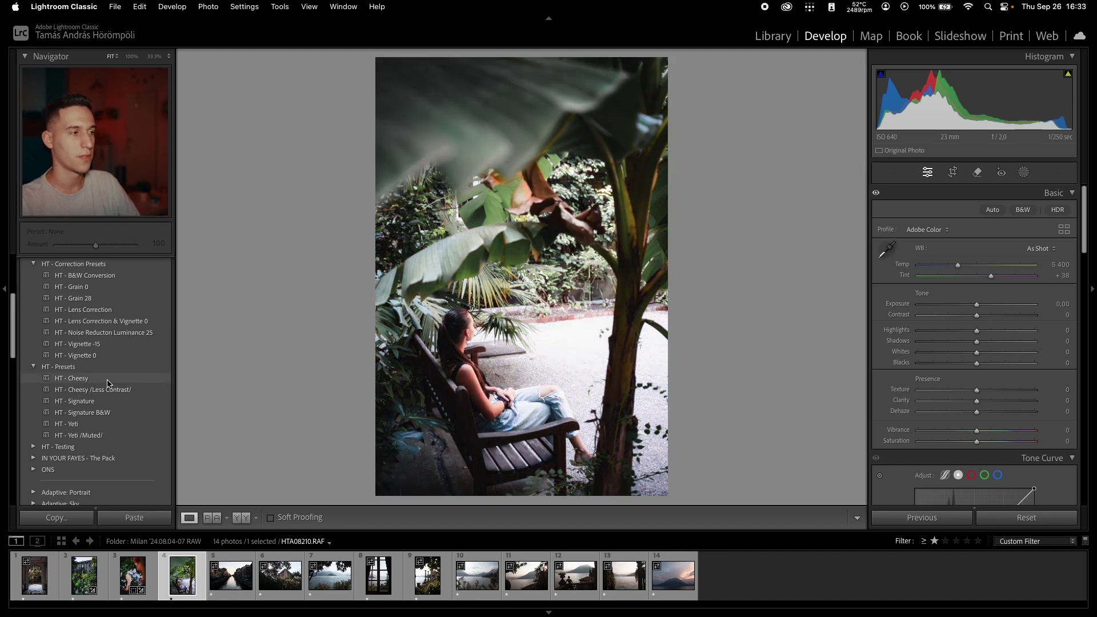
Apply HT - Yeti to HTA08210.RAF, set its exposure to +0.15, and crop slightly tighter around the woman on the bench.
{"action": "left_click", "coordinate": [98, 426]}
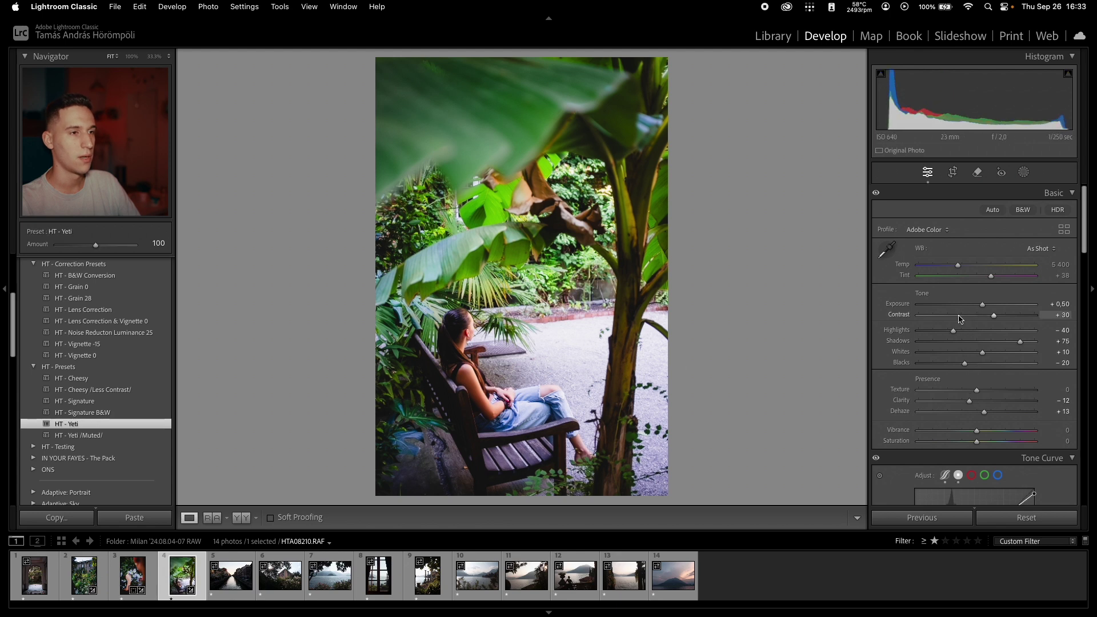
{"action": "key", "text": "r"}
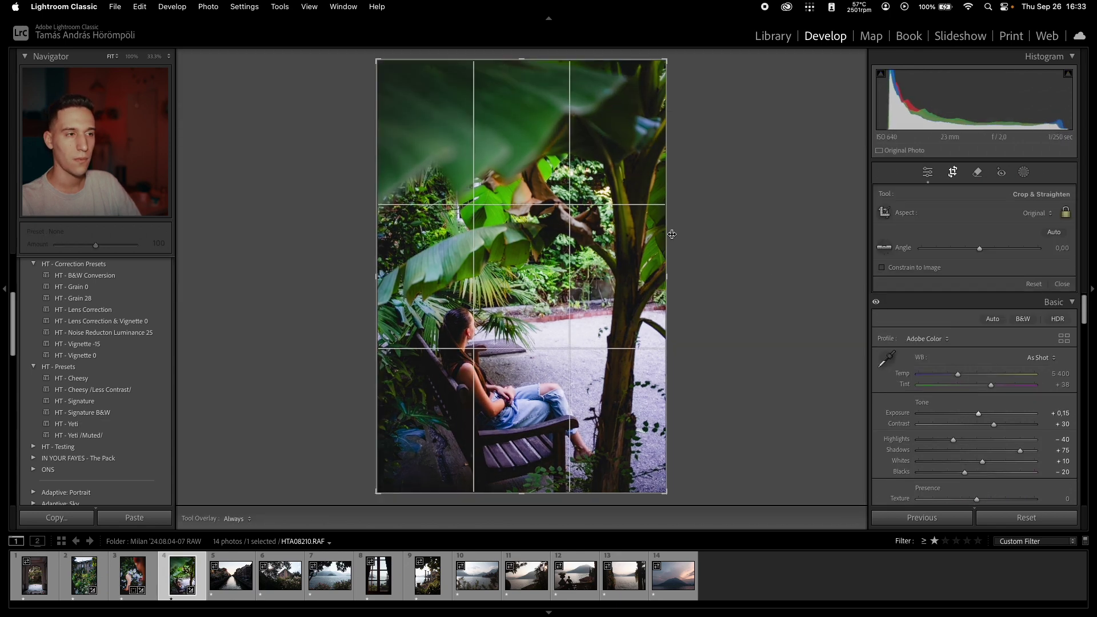
{"action": "left_click_drag", "start_coordinate": [376, 58], "coordinate": [393, 80]}
{"action": "key", "text": "Return"}
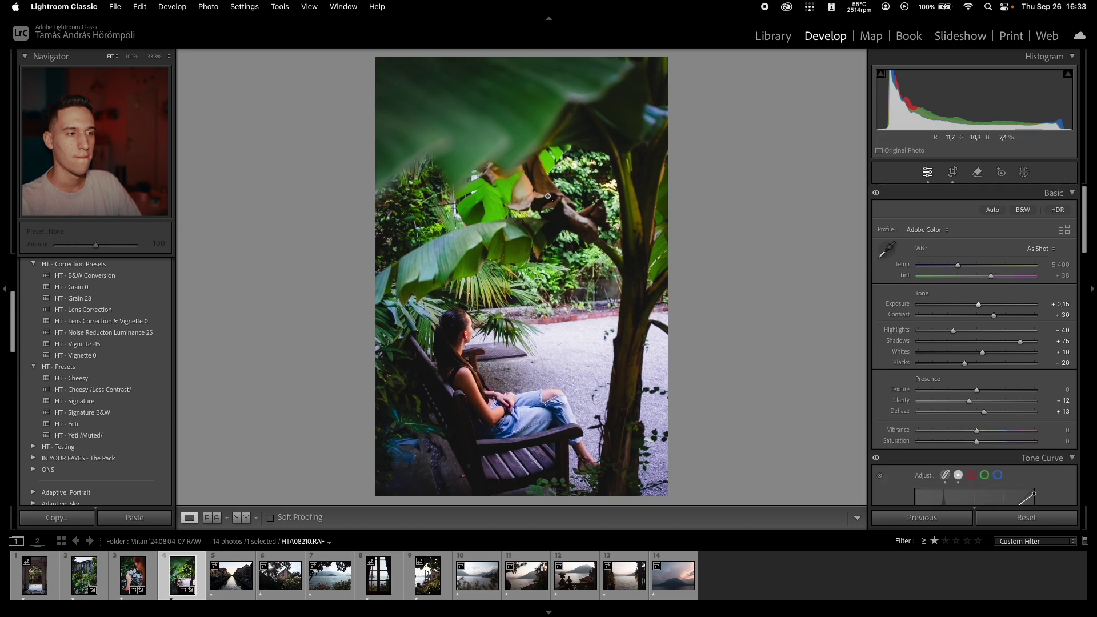
Apply HT - Signature to HTA08239.RAF, set exposure +0.30, contrast +37 and temperature 6057, and crop the canal view slightly tighter.
{"action": "key", "text": "Right"}
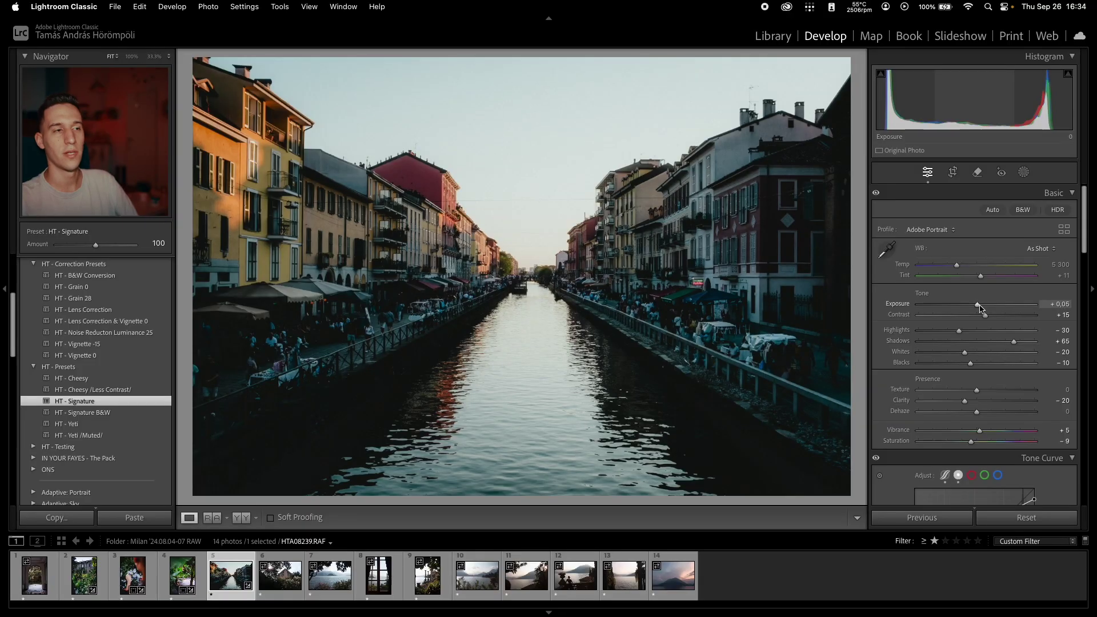
{"action": "left_click_drag", "start_coordinate": [981, 305], "coordinate": [997, 315]}
{"action": "left_click_drag", "start_coordinate": [956, 264], "coordinate": [970, 269]}
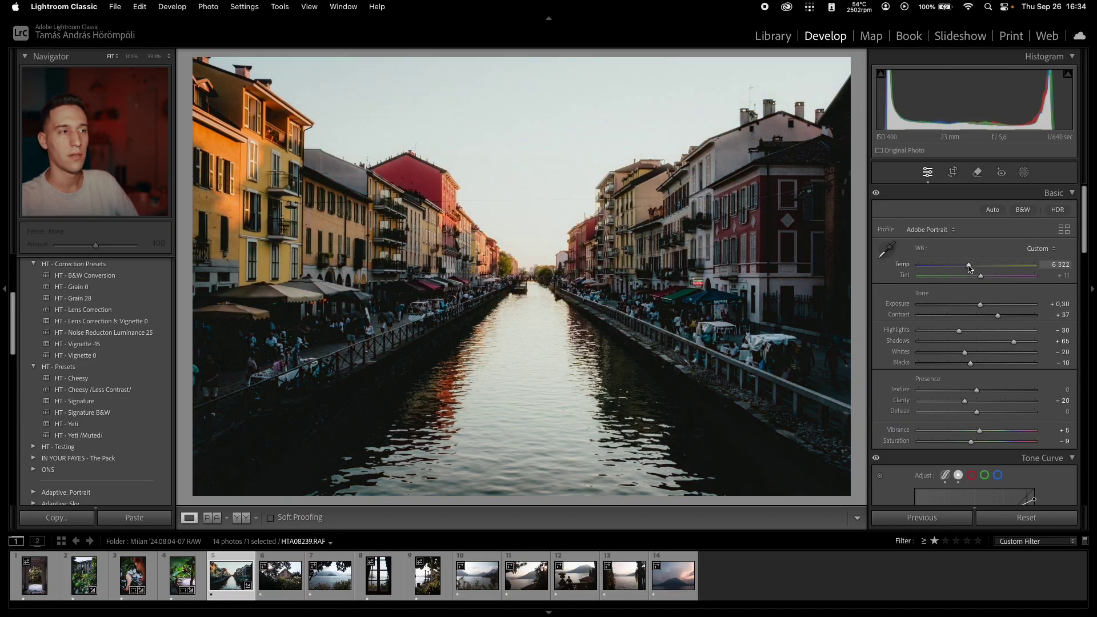
{"action": "key", "text": "r"}
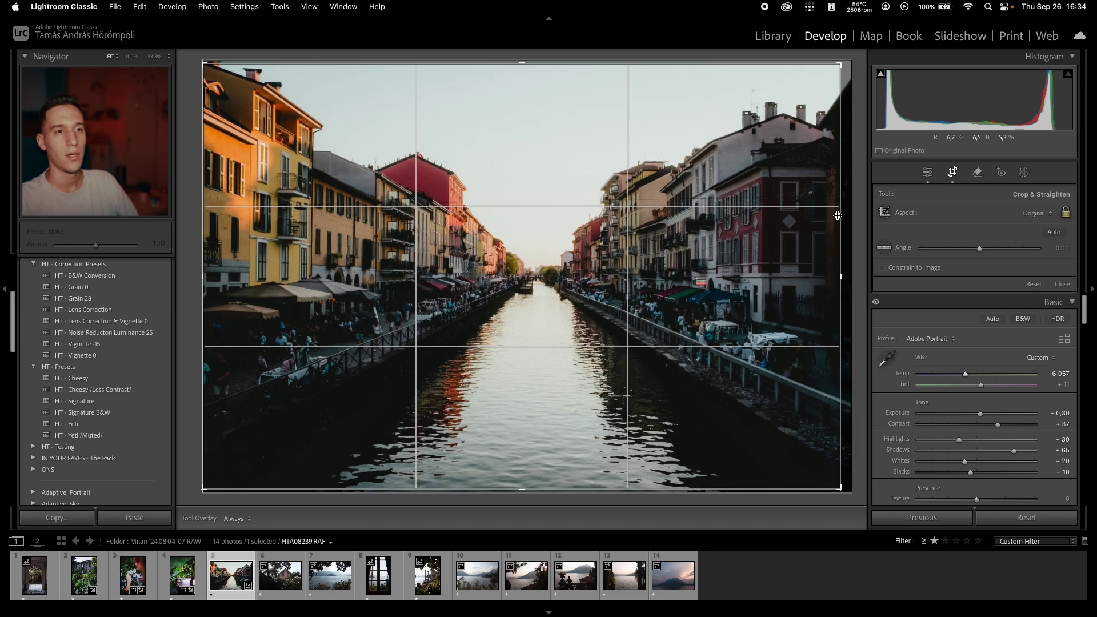
Apply HT - Yeti to HTA08314.RAF, crop tighter around the building with about 1.01 rotation, and set exposure +0.25, contrast +45 and highlights -11.
{"action": "key", "text": "Right"}
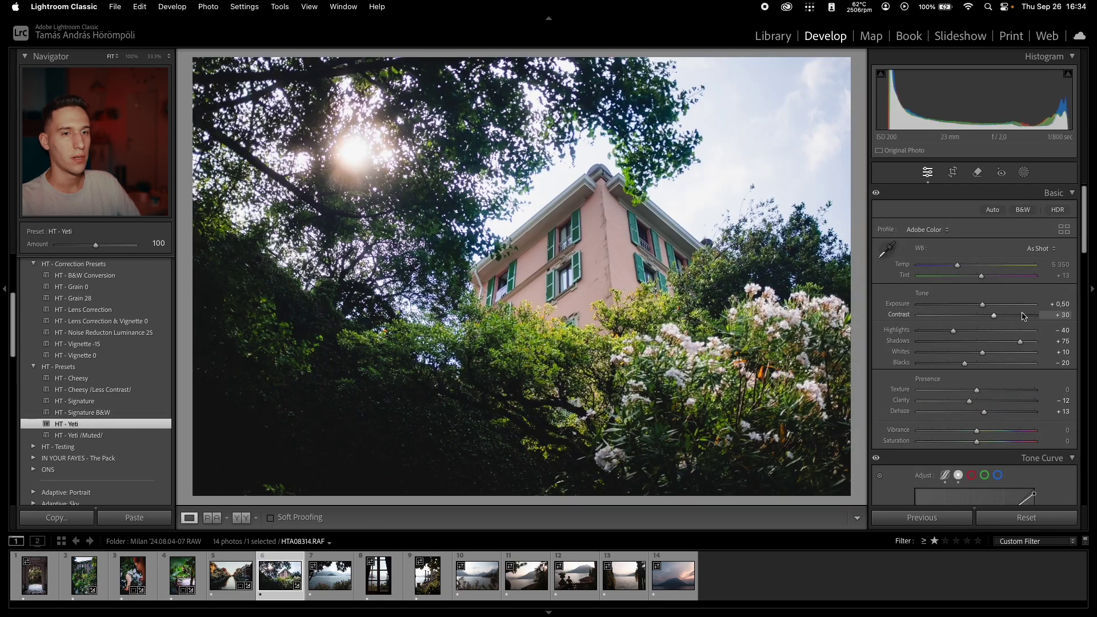
{"action": "key", "text": "r"}
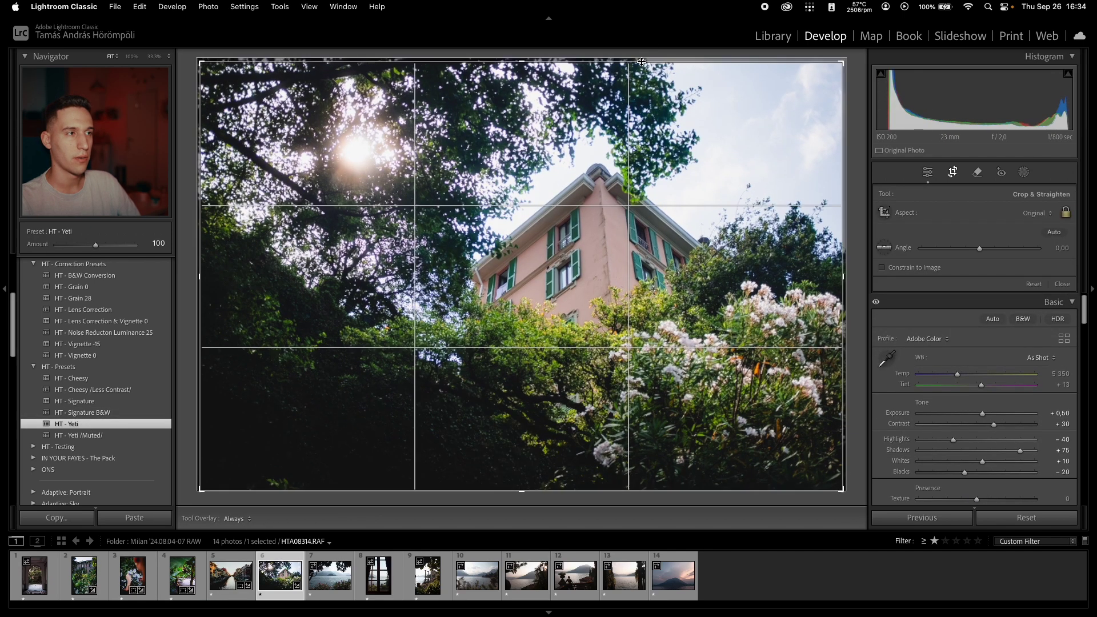
{"action": "left_click_drag", "start_coordinate": [837, 66], "coordinate": [821, 76]}
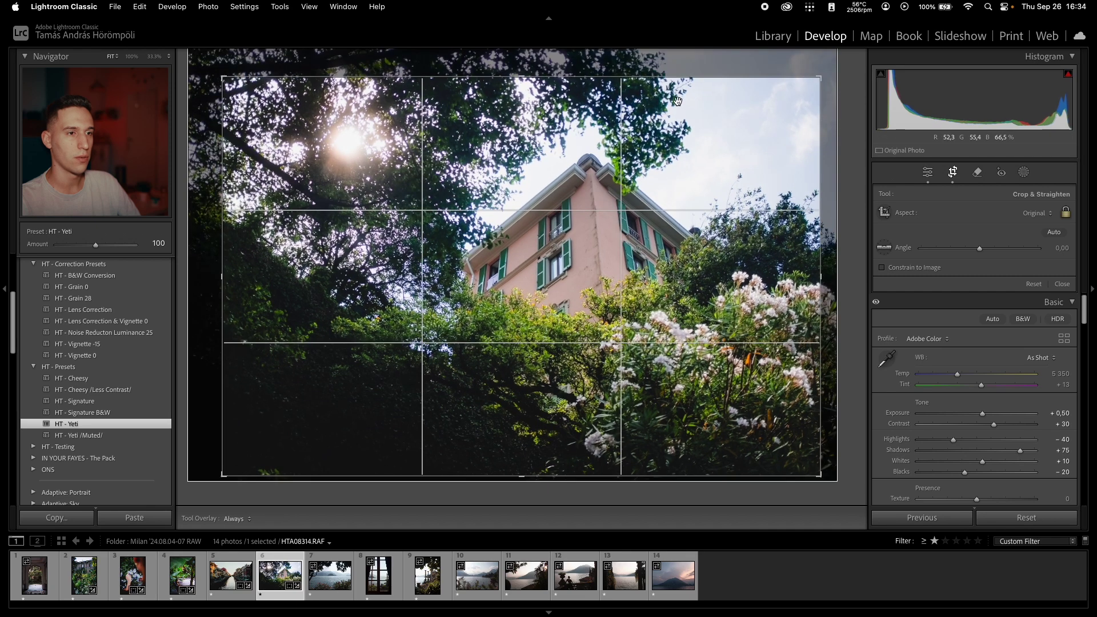
{"action": "left_click_drag", "start_coordinate": [847, 206], "coordinate": [847, 212]}
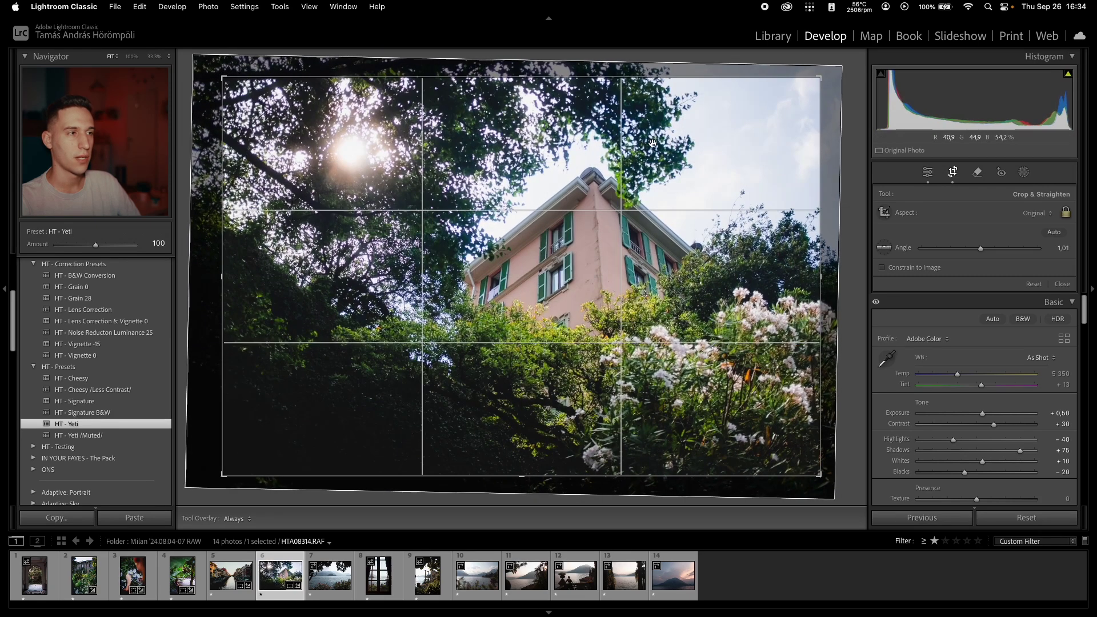
{"action": "key", "text": "r"}
{"action": "left_click_drag", "start_coordinate": [994, 315], "coordinate": [970, 331]}
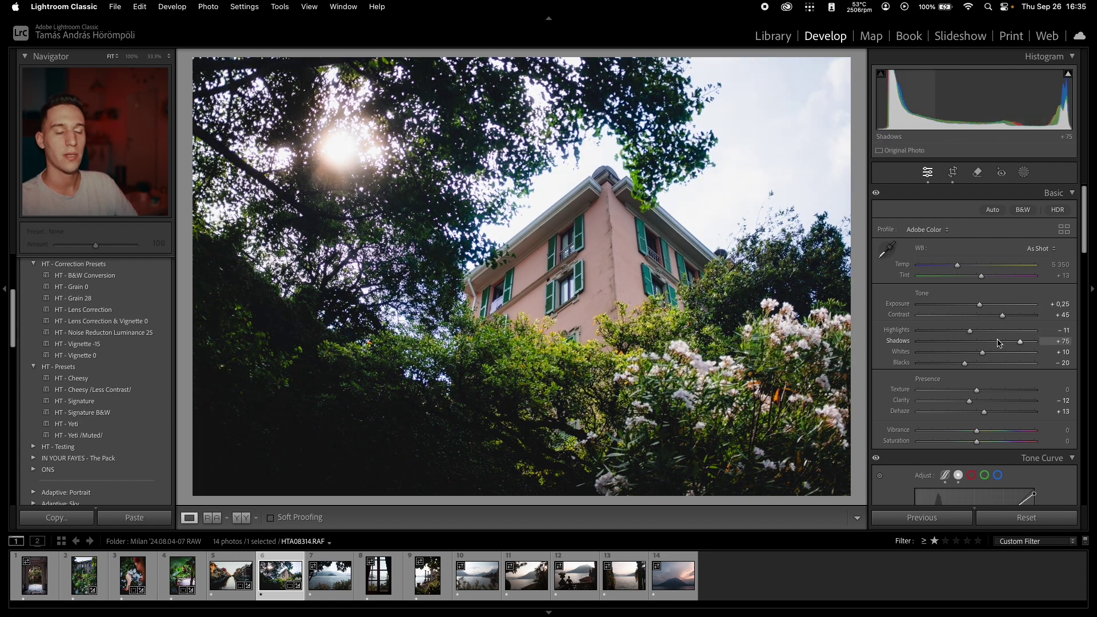